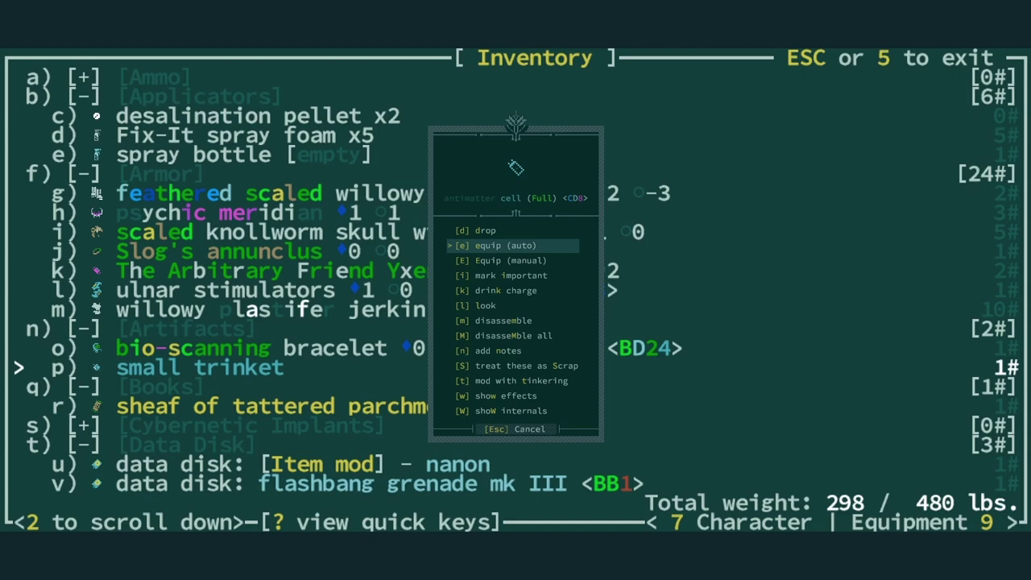
- Dismiss the antimatter cell's action list and browse down the inventory toward the food items
key("Down")
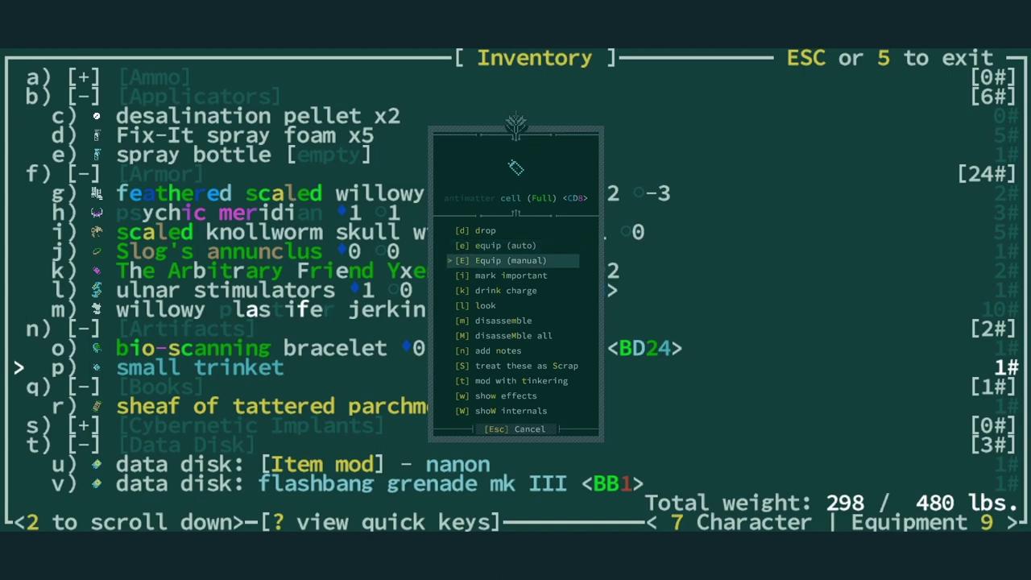
key("Down")
key("Down")
key("Return")
key("Down")
key("Down")
key("Down")
key("Down")
key("Down")
key("Down")
key("Down")
key("Down")
key("Down")
key("Down")
key("Down")
key("Down")
key("Down")
key("Down")
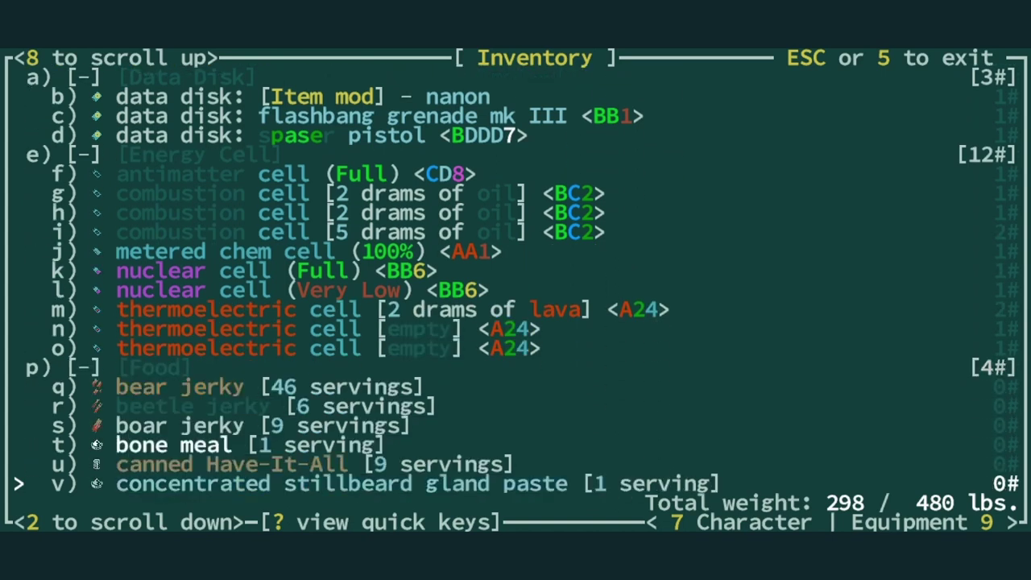
key("Down")
key("Down")
key("Down")
key("Down")
key("Down")
key("Down")
key("Down")
key("Down")
key("Down")
- Close the inventory and browse the campfire's cooking ingredient list
key("Escape")
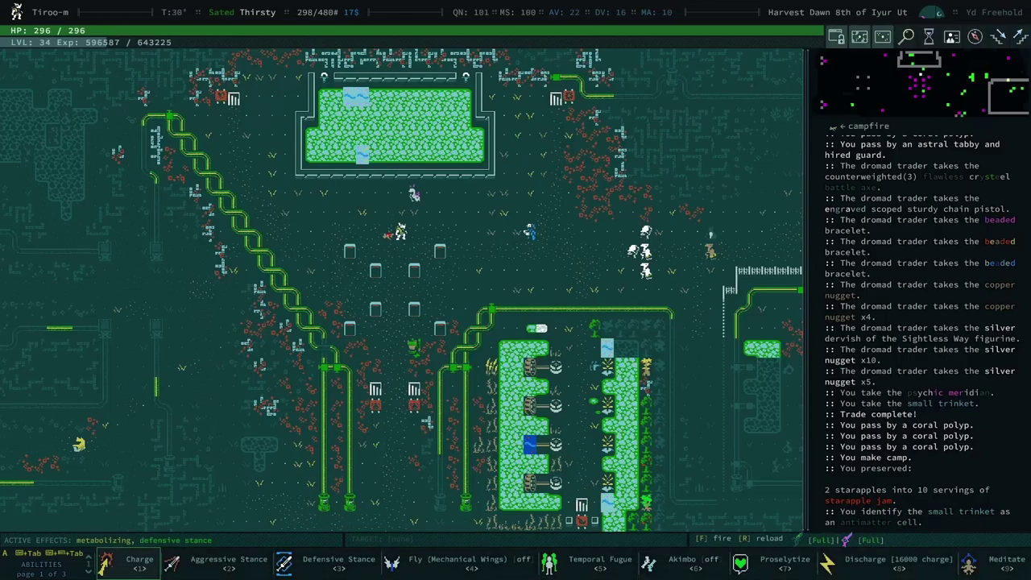
key("space")
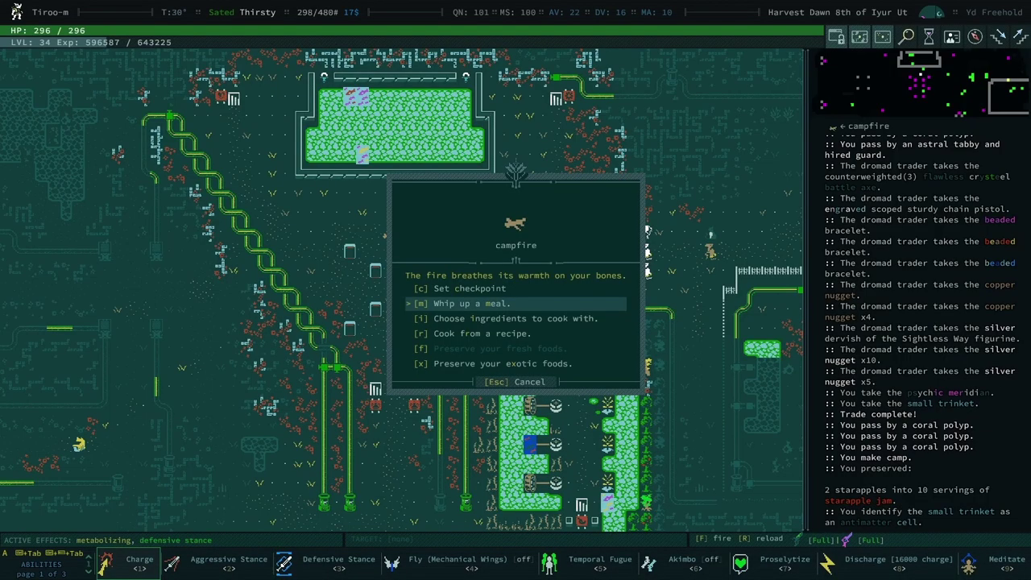
key("Down")
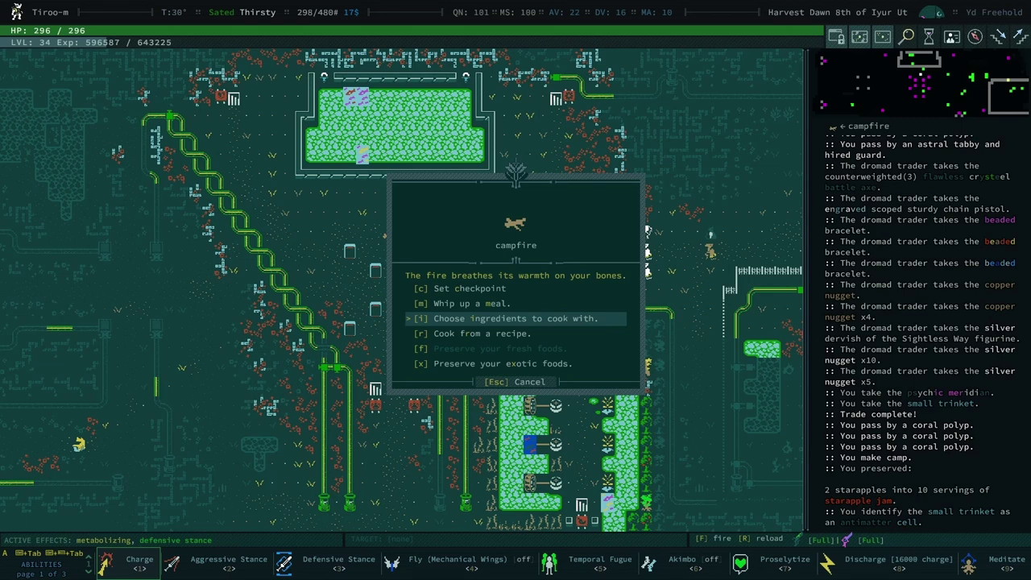
key("Return")
key("Down")
key("Down")
key("Down")
key("Down")
key("Down")
key("Down")
key("Down")
key("Down")
key("Down")
key("Down")
key("Down")
key("Down")
key("Down")
key("Down")
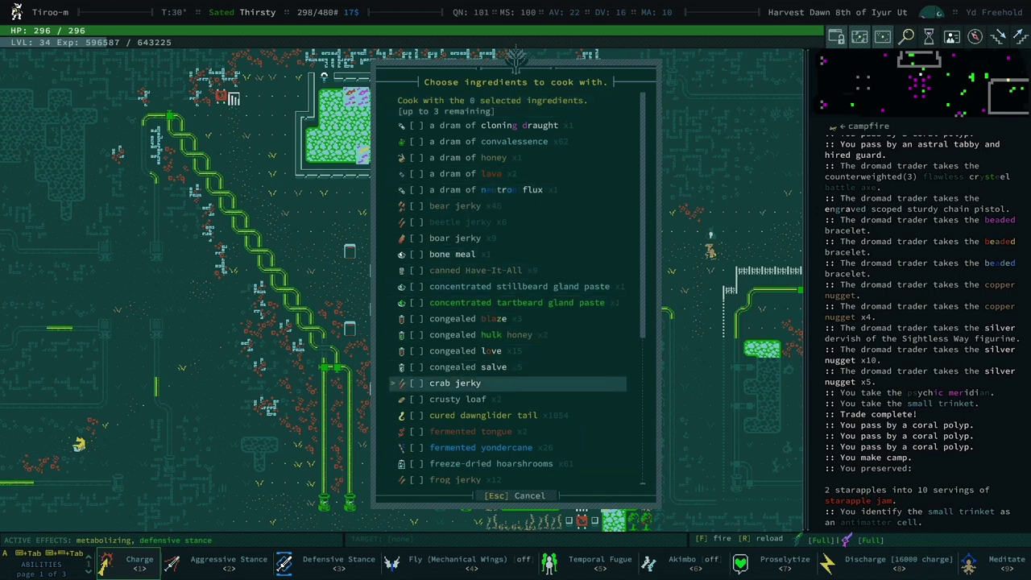
key("Down")
key("Down")
key("Down")
key("Down")
key("Down")
key("Down")
key("Down")
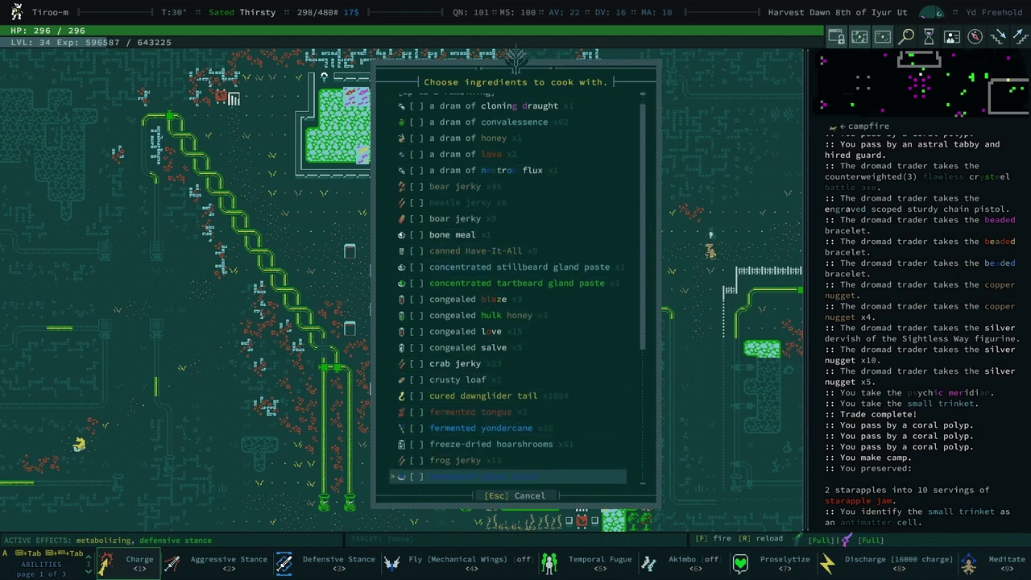
key("Down")
key("Down")
key("Down")
key("Down")
key("Down")
key("Down")
key("Down")
key("Down")
key("Down")
key("Down")
key("Down")
key("Up")
key("Up")
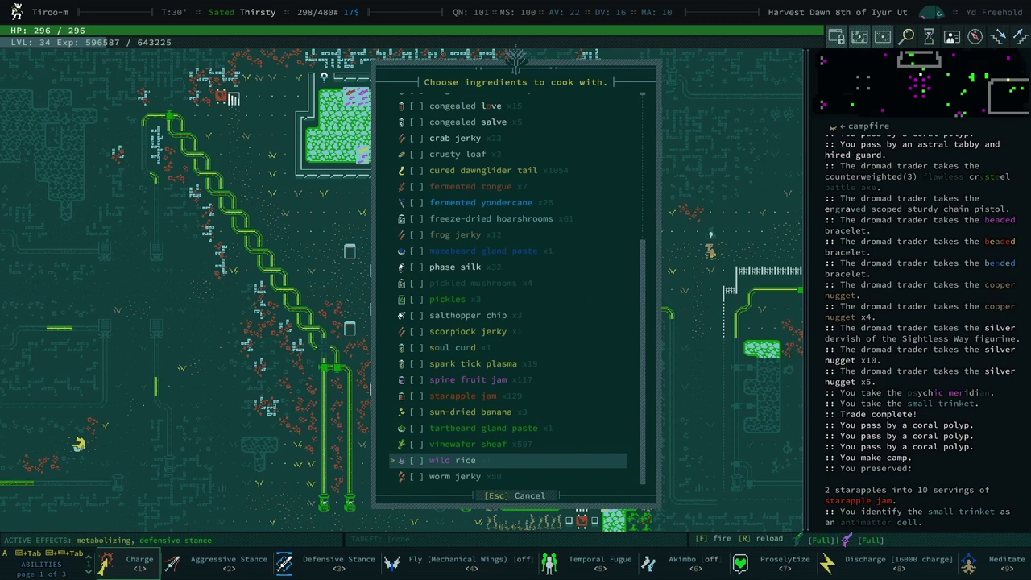
key("Escape")
key("Escape")
- Save a campfire checkpoint and glance at the exotic foods preservation list
key("space")
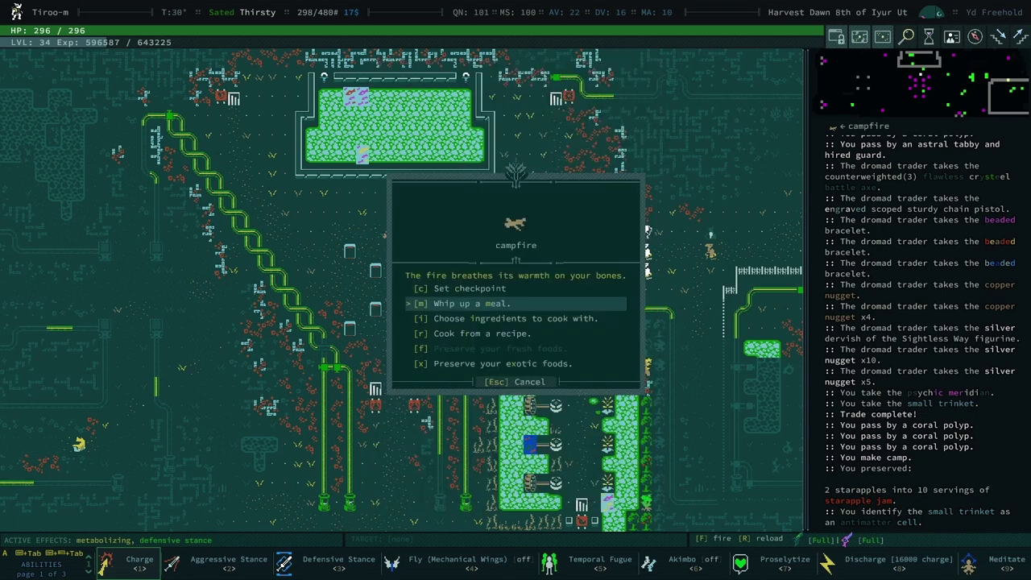
key("c")
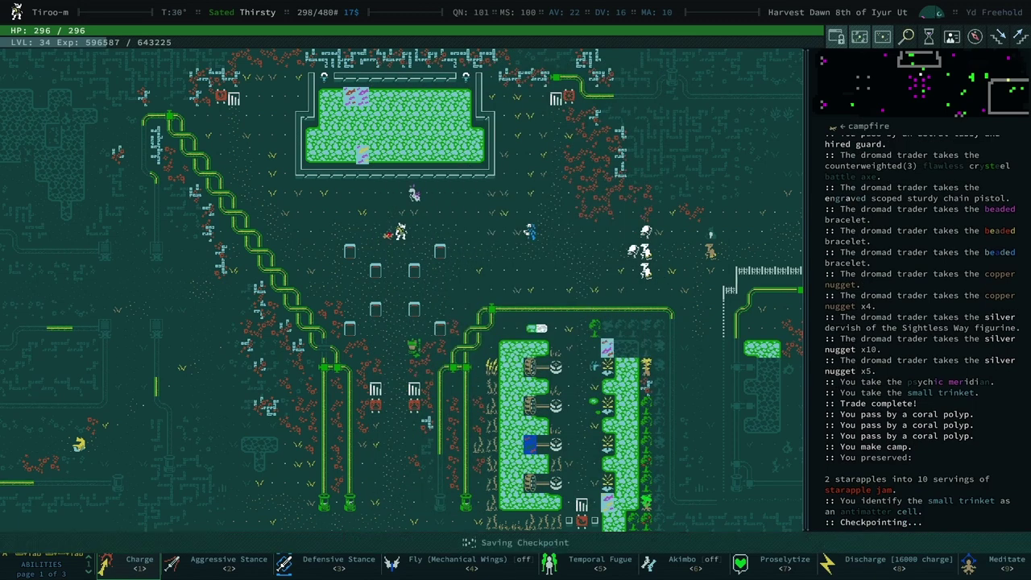
key("space")
key("Down")
key("Down")
key("Down")
key("space")
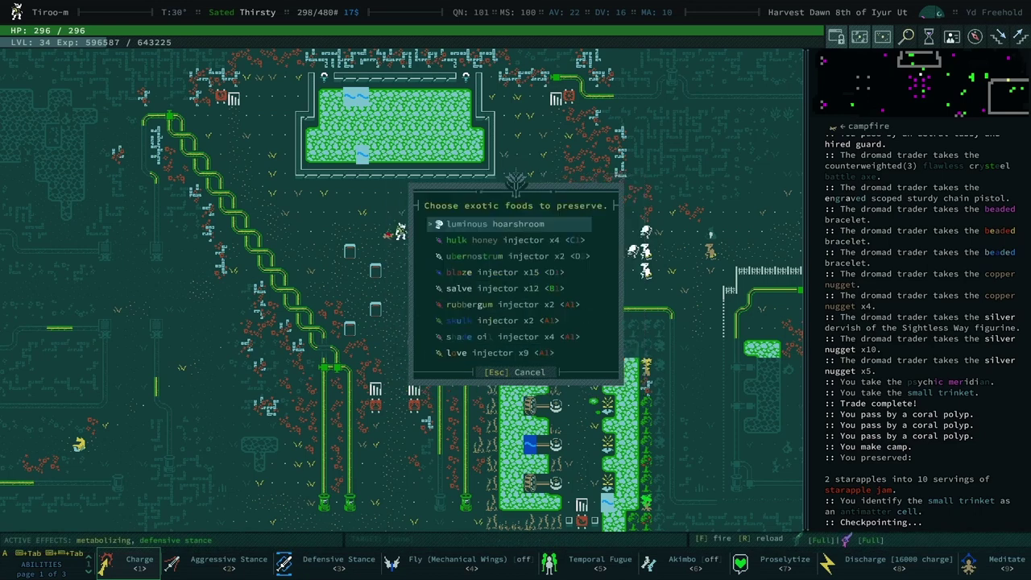
key("Escape")
key("Down")
key("Down")
- Select wild rice as the single ingredient and move to cooking with it
key("Up")
key("space")
key("Up")
key("Up")
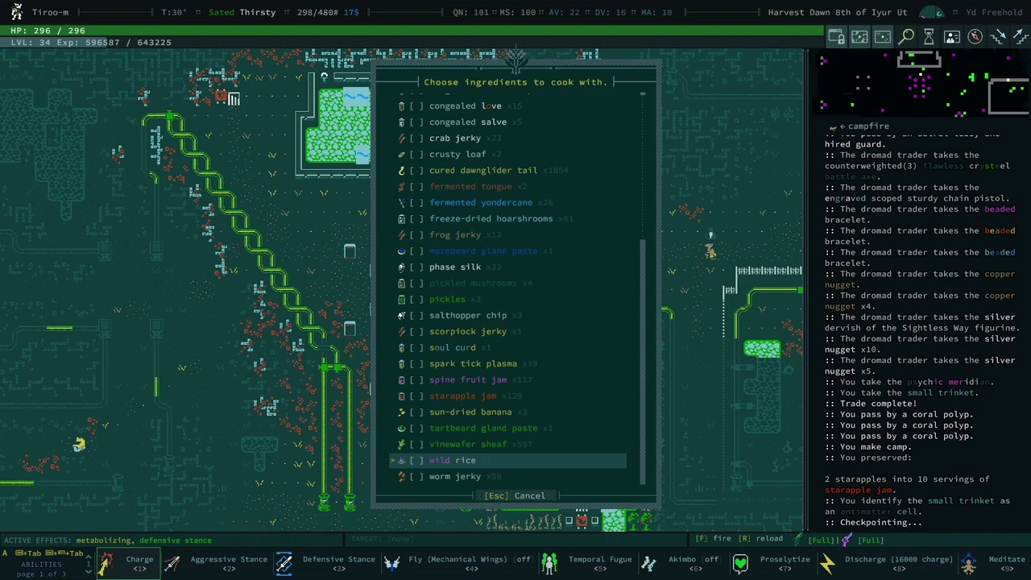
key("Down")
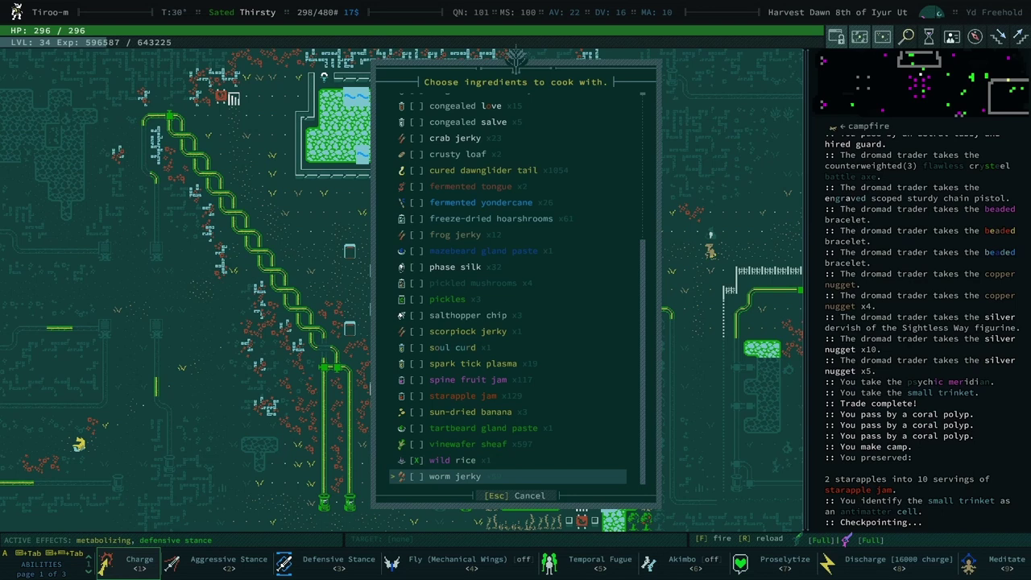
key("Down")
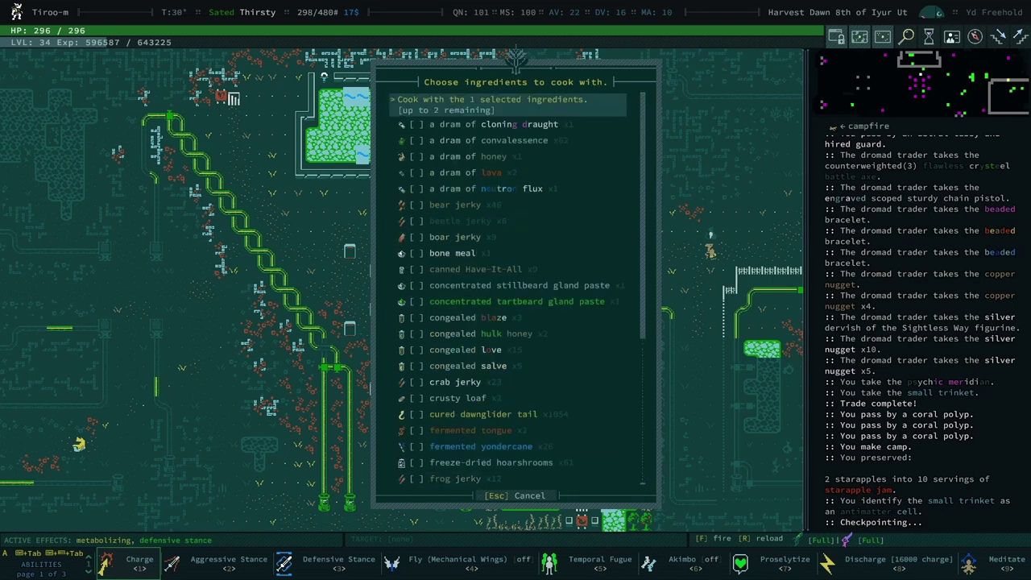
- Cook and eat the wild rice meal, dismissing the +1 AV effect message
key("Return")
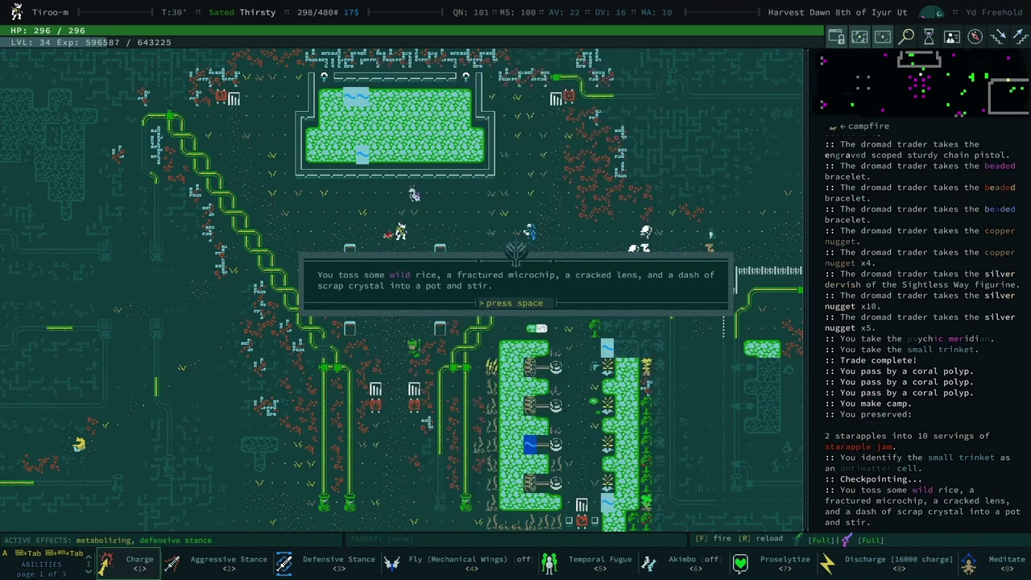
key("space")
key("space")
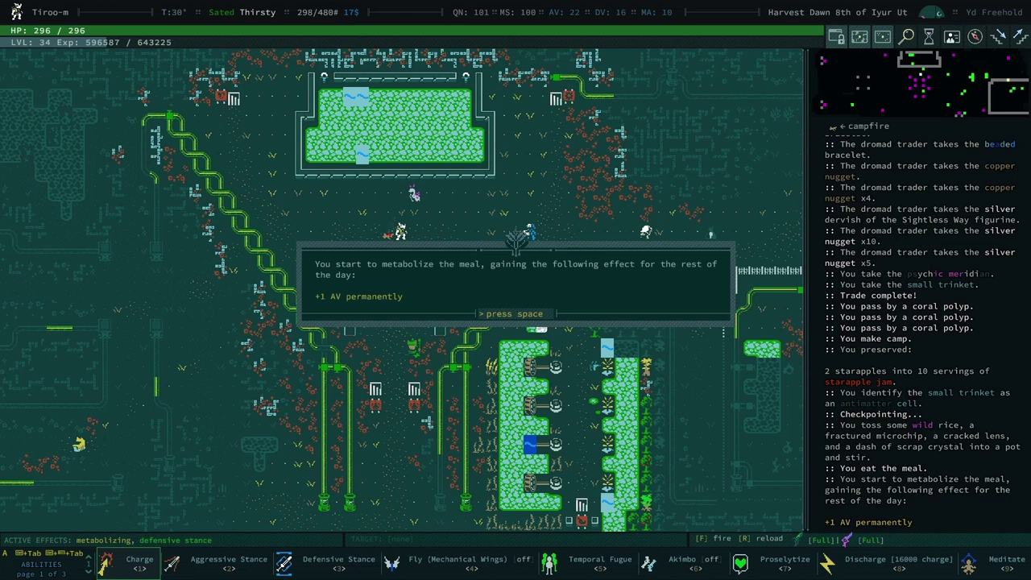
key("space")
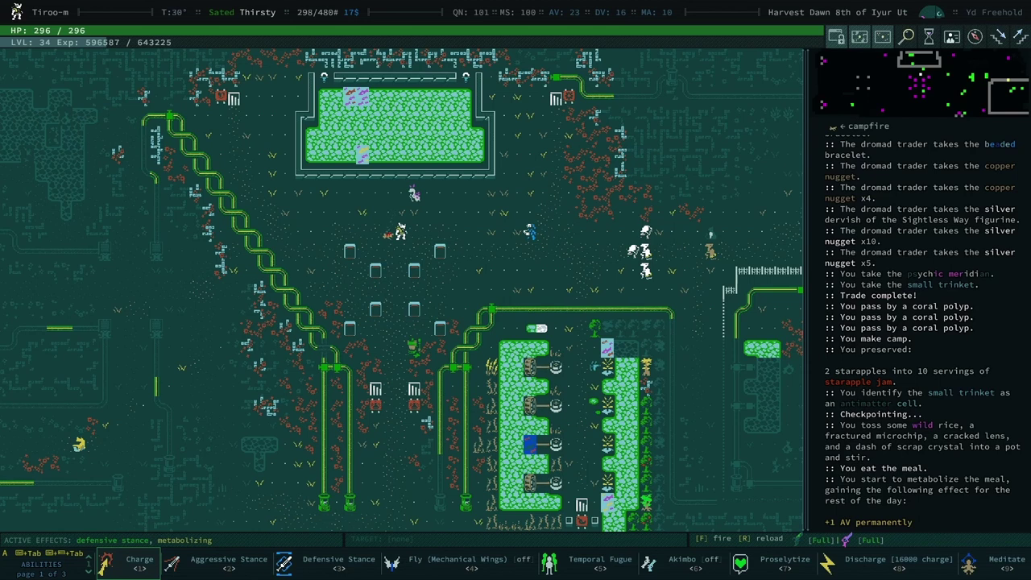
key("space")
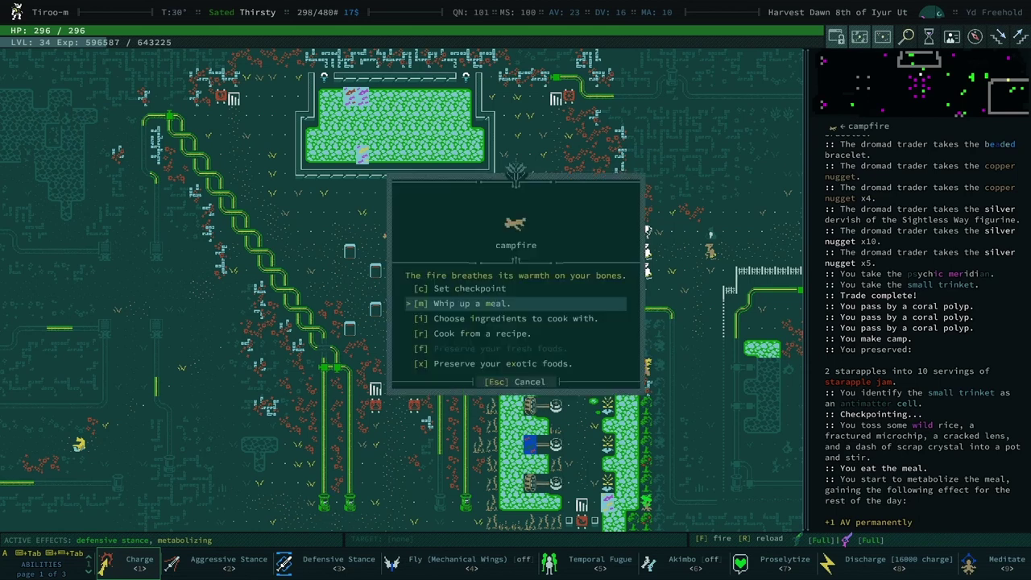
key("Escape")
- Page through the inventory and save another campfire checkpoint
key("i")
key("Page_Down")
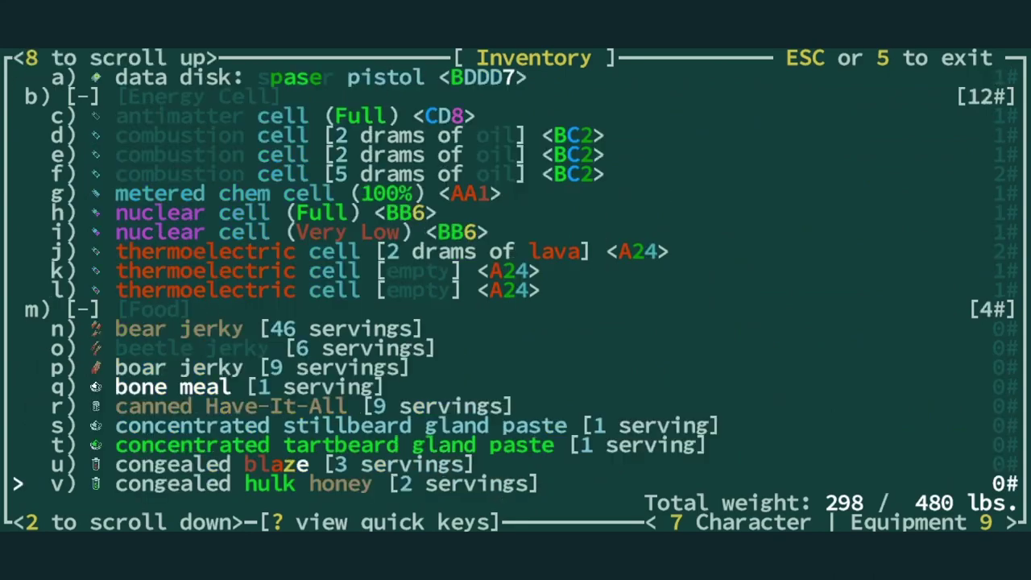
key("Escape")
key("space")
key("c")
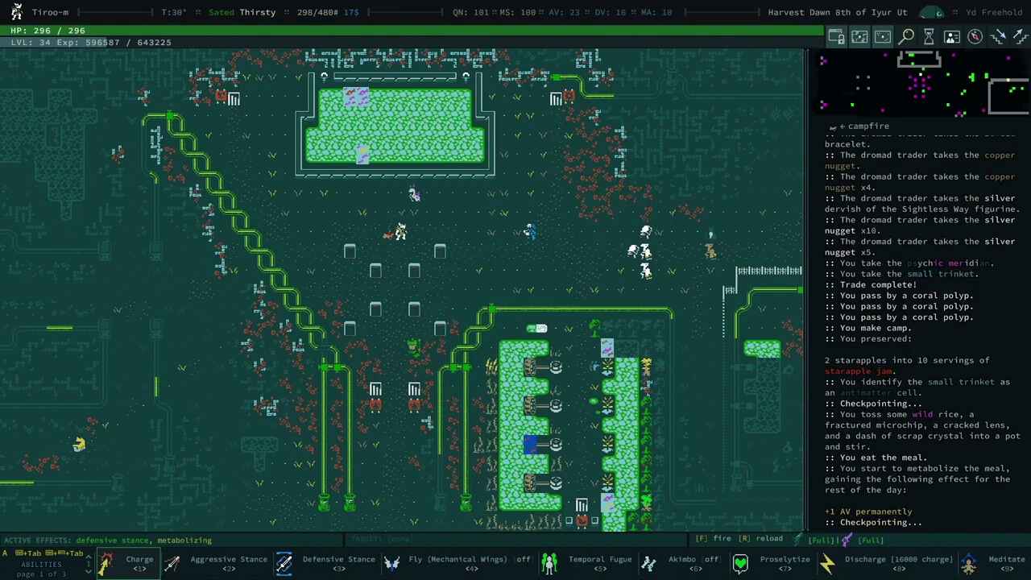
key("space")
key("Escape")
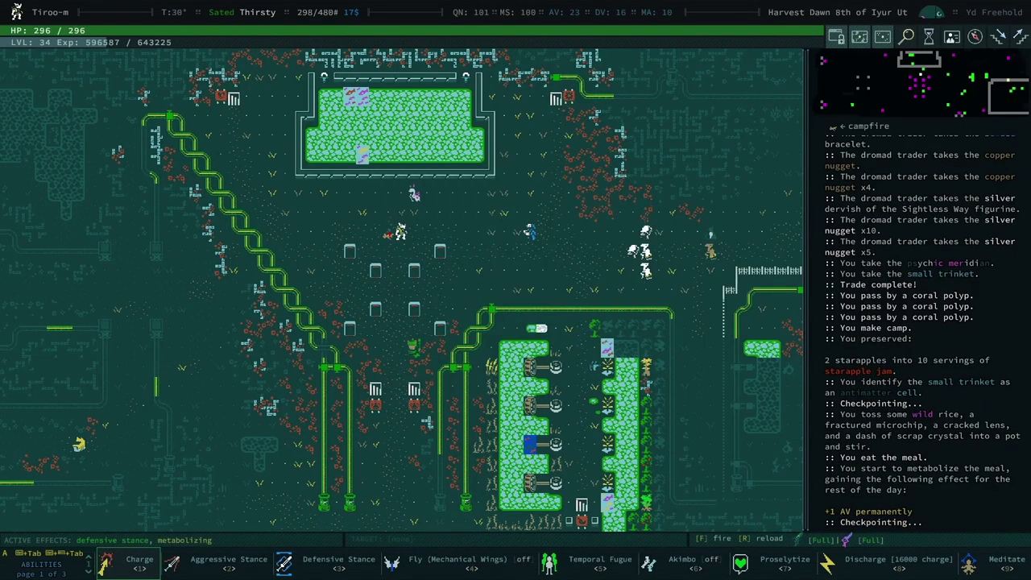
- Drink the phial of brain brine, acknowledging the Kindle mutation and Ego decrease
key("i")
key("Page_Down")
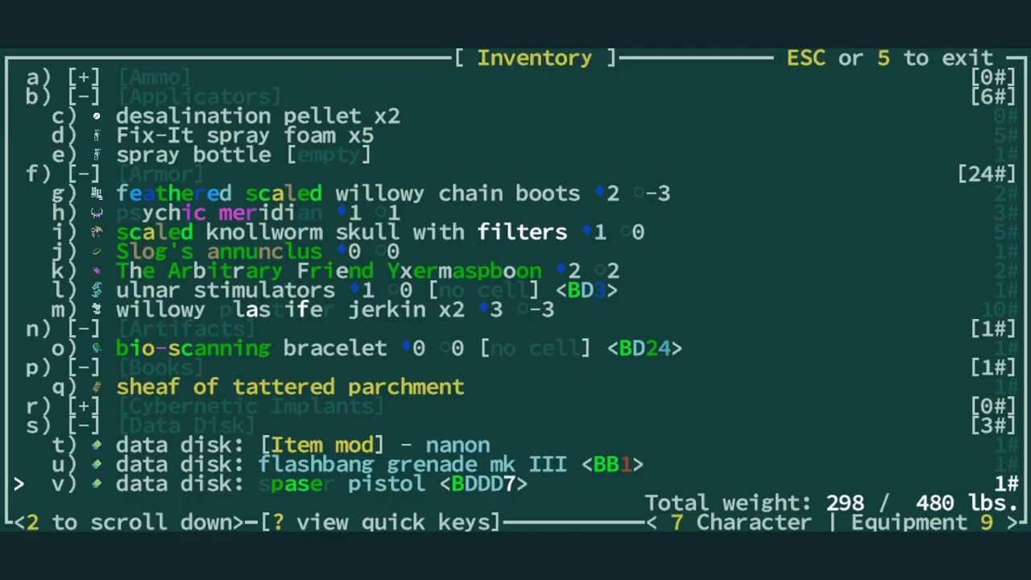
key("Page_Down")
key("Page_Down")
key("Page_Down")
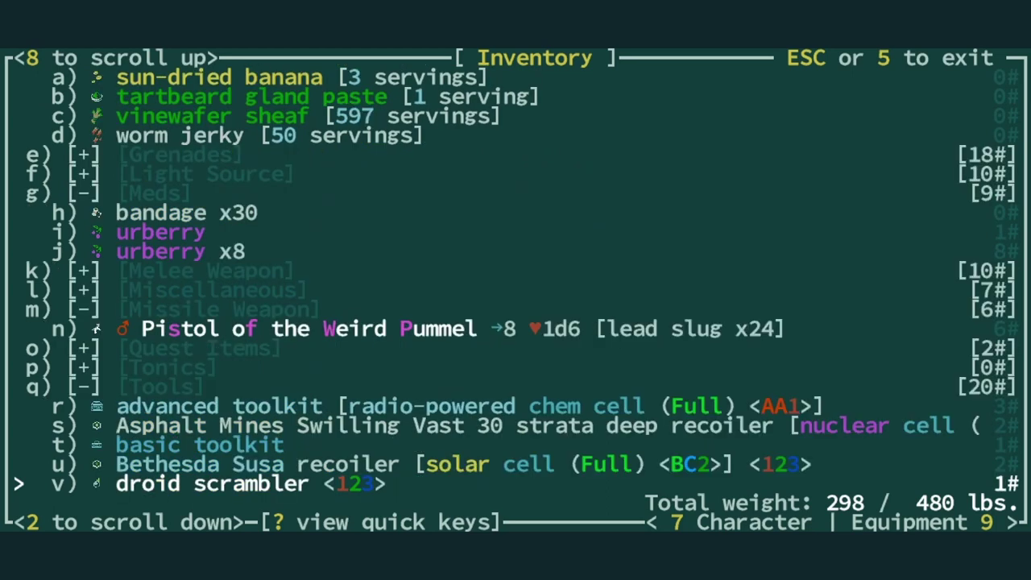
key("Page_Down")
key("Up")
key("Up")
key("Up")
key("Up")
key("Up")
key("Up")
key("Return")
key("r")
key("space")
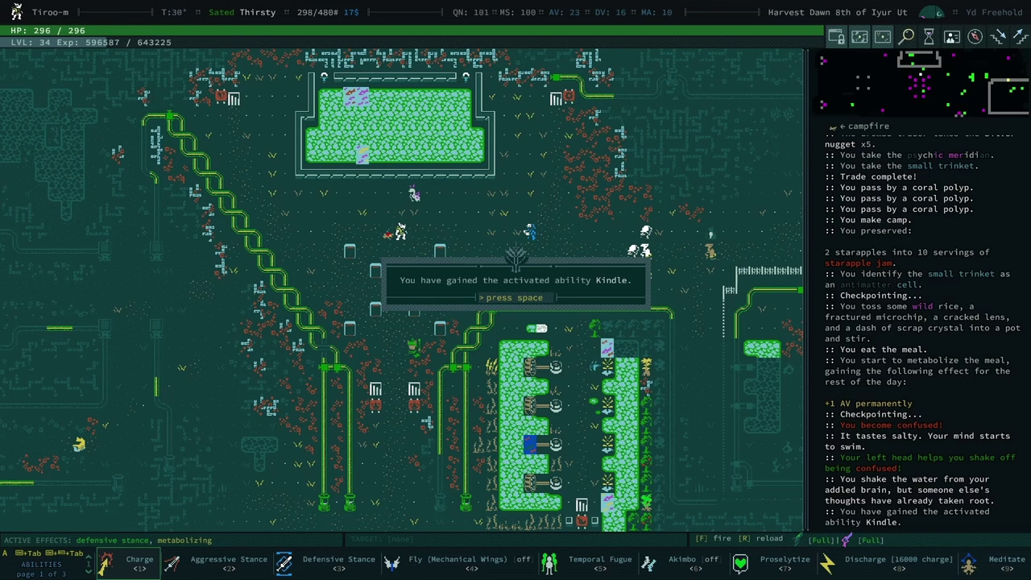
key("space")
key("space")
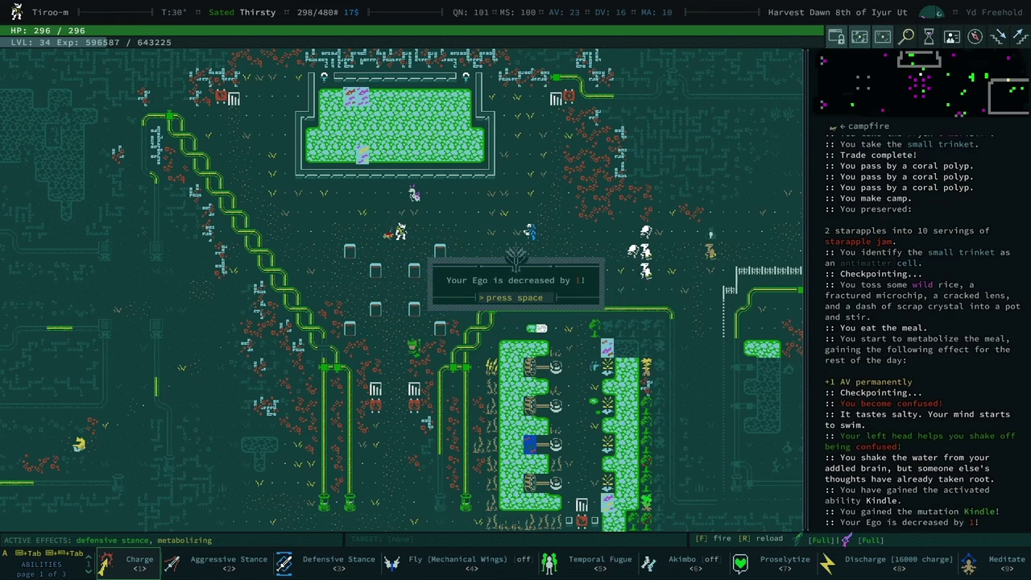
key("space")
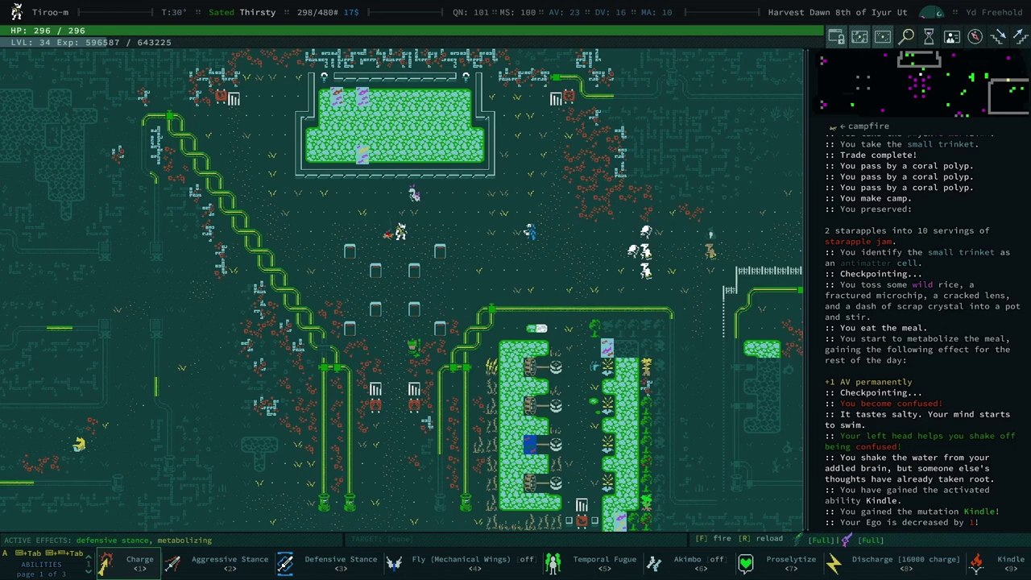
- Look through the system options, close them, and walk two tiles down
key("Escape")
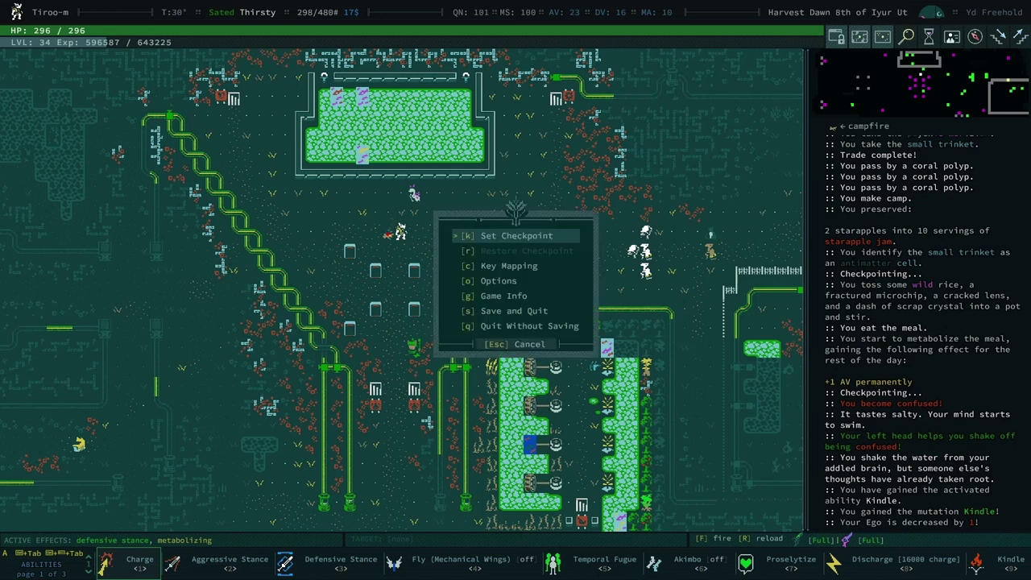
key("Down")
key("Down")
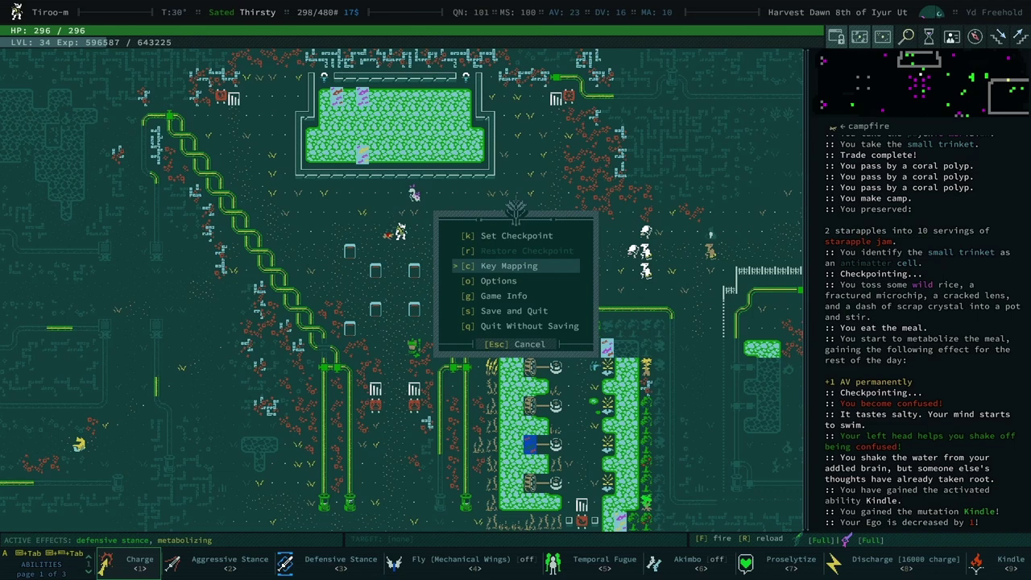
key("Up")
key("Up")
key("Up")
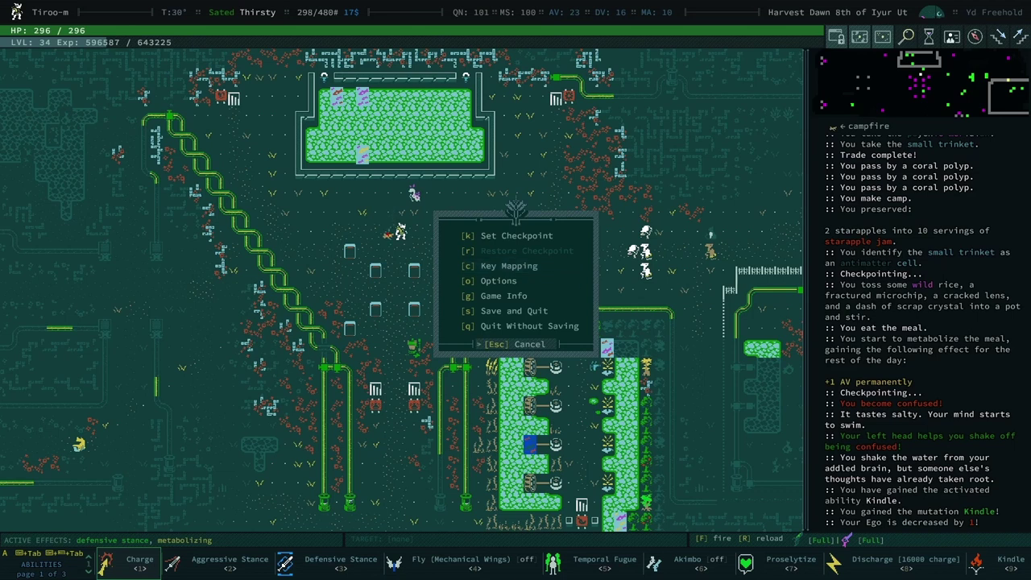
key("Return")
key("Down")
key("Down")
key("Down")
key("Down")
key("Down")
- Attempt Restore Checkpoint, dismiss the settlements-only notice, and select Quit Without Saving
key("Escape")
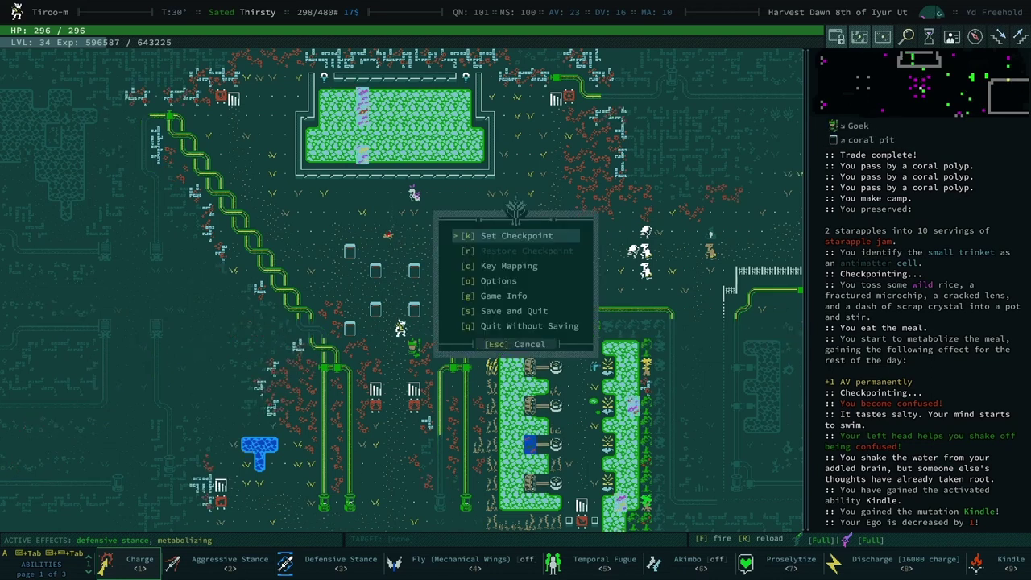
key("Down")
key("Return")
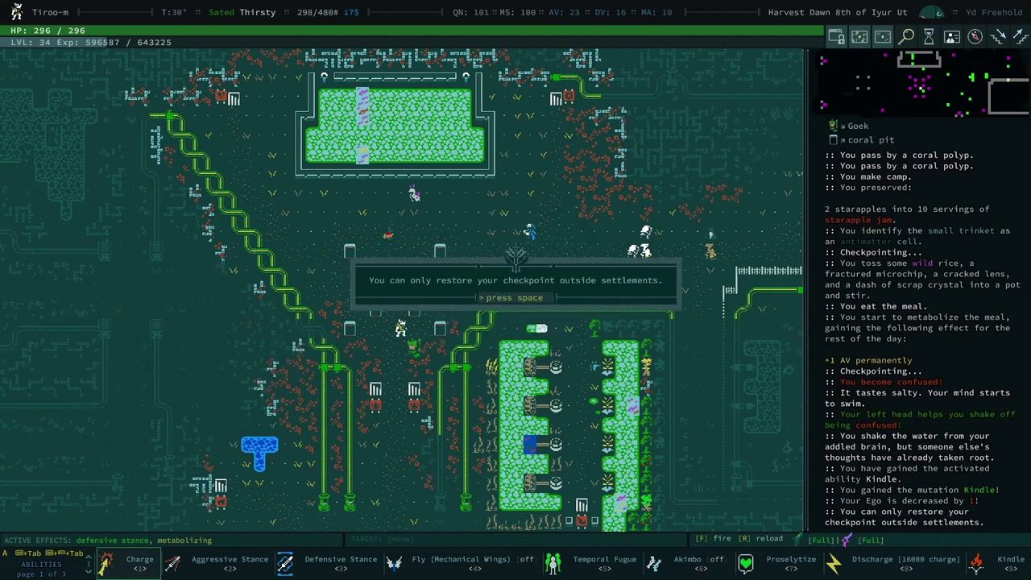
key("space")
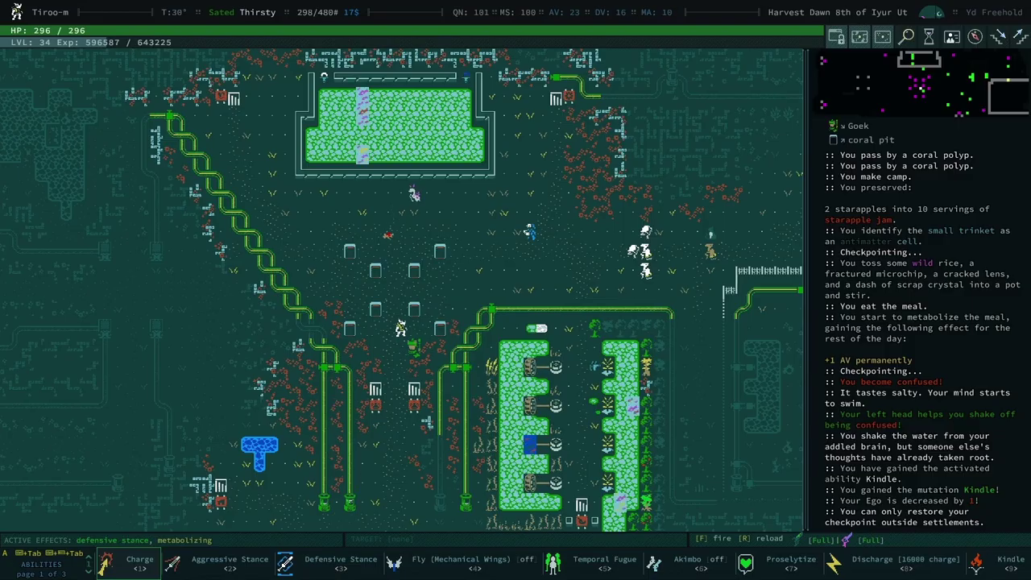
key("Escape")
key("Up")
- Quit without saving, continue the saved game, and glance at the inventory
key("Return")
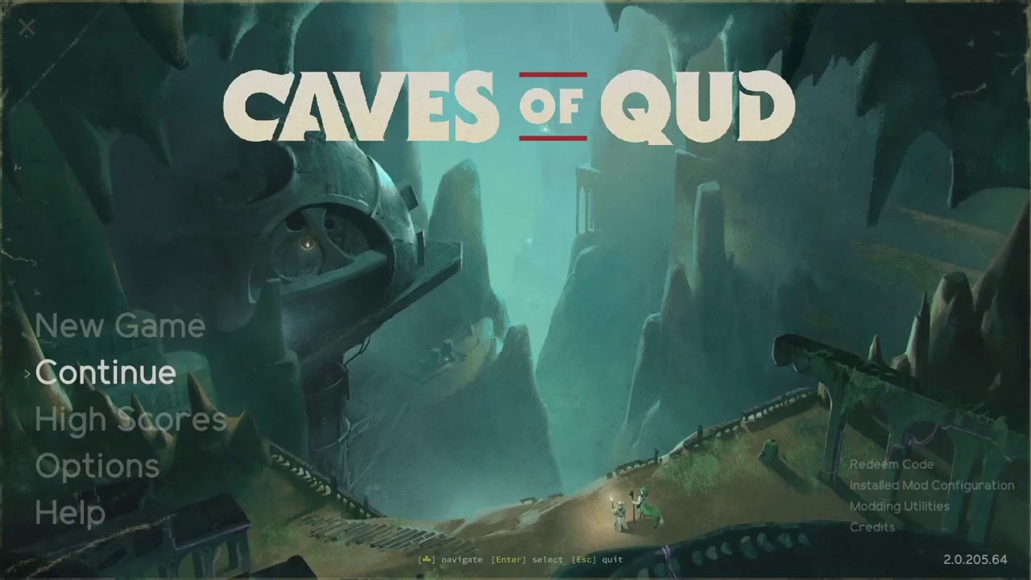
key("Return")
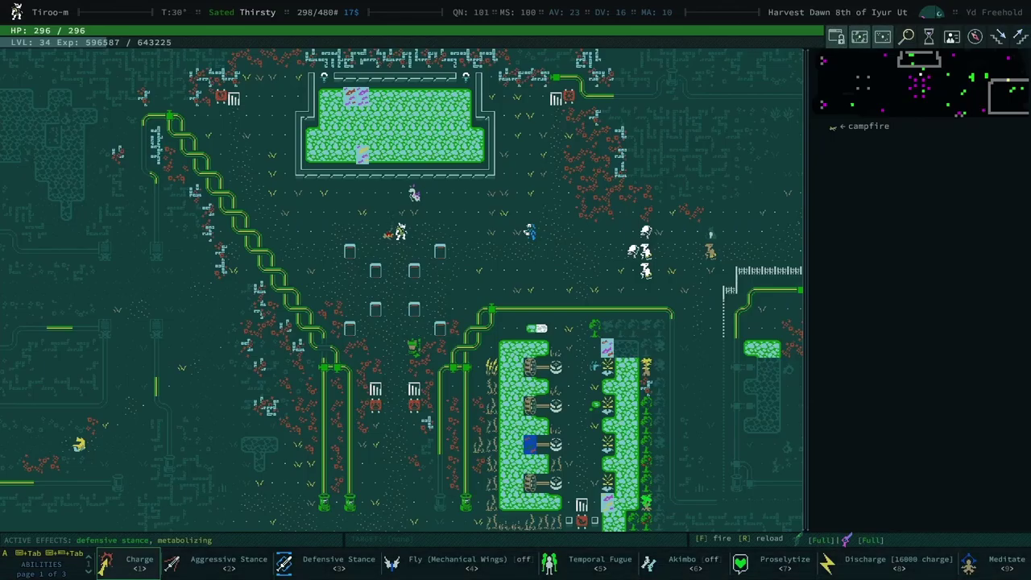
key("i")
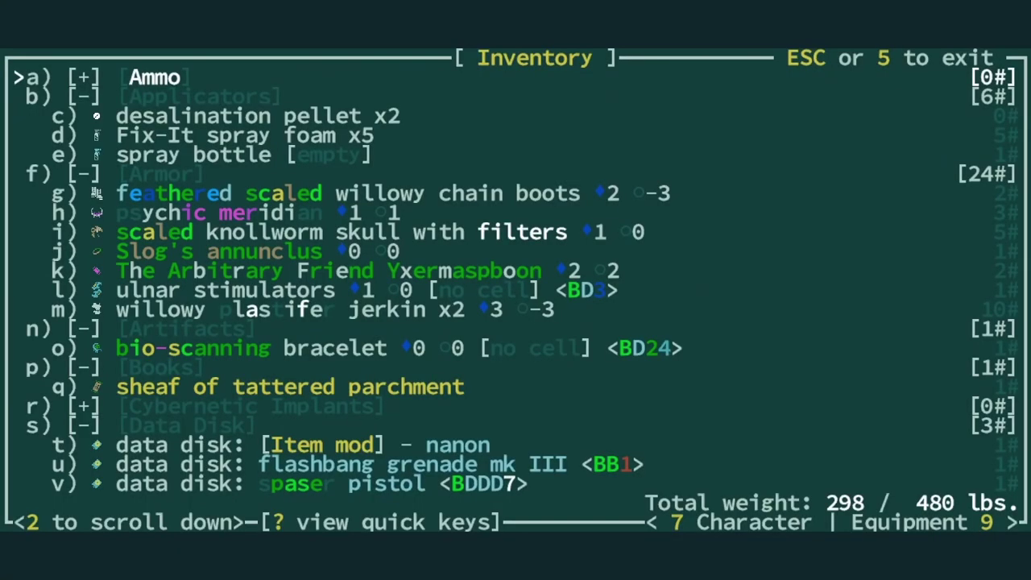
key("Escape")
key("i")
key("Escape")
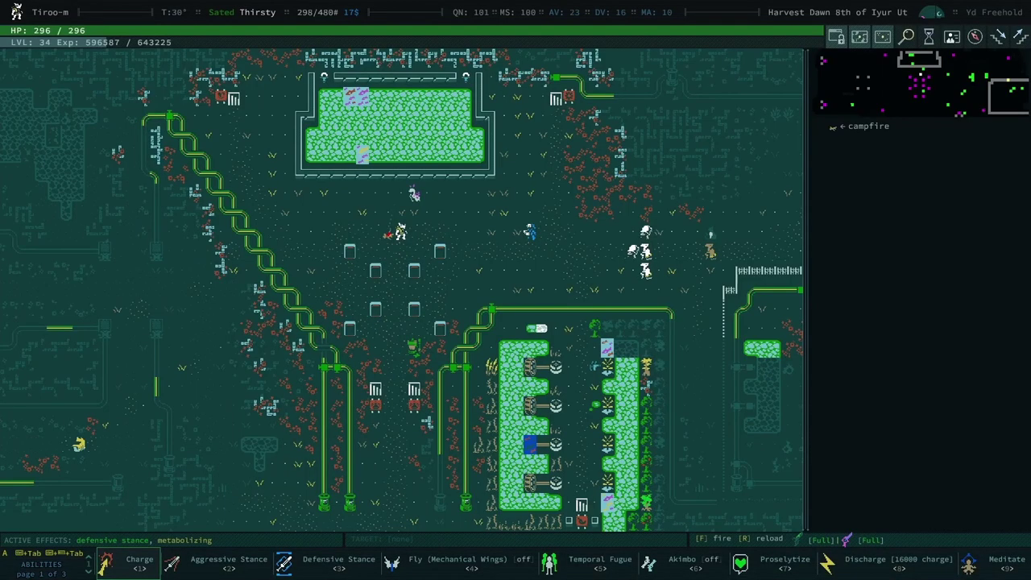
- Review the character sheet, locate the brain brine phial, and step up-left
key("x")
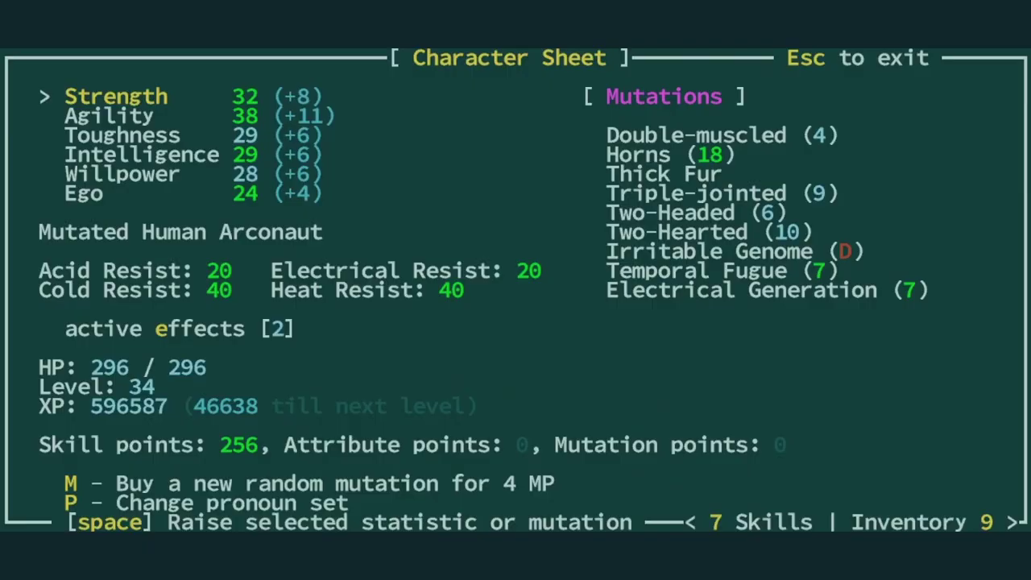
key("Escape")
key("i")
key("Page_Down")
key("Page_Down")
key("Page_Down")
key("Up")
key("Up")
key("Up")
key("Up")
key("Up")
key("Escape")
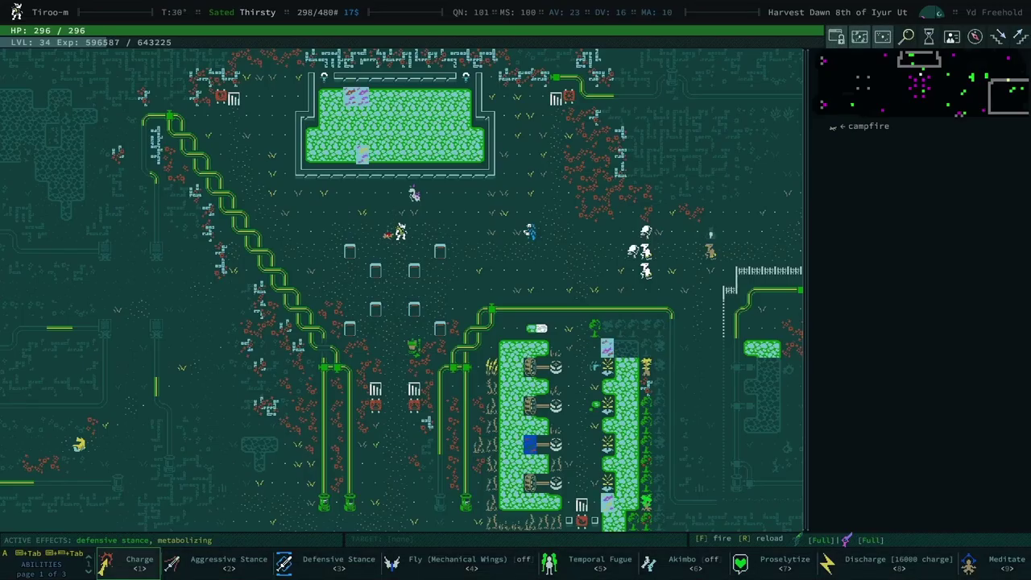
key("KP_7")
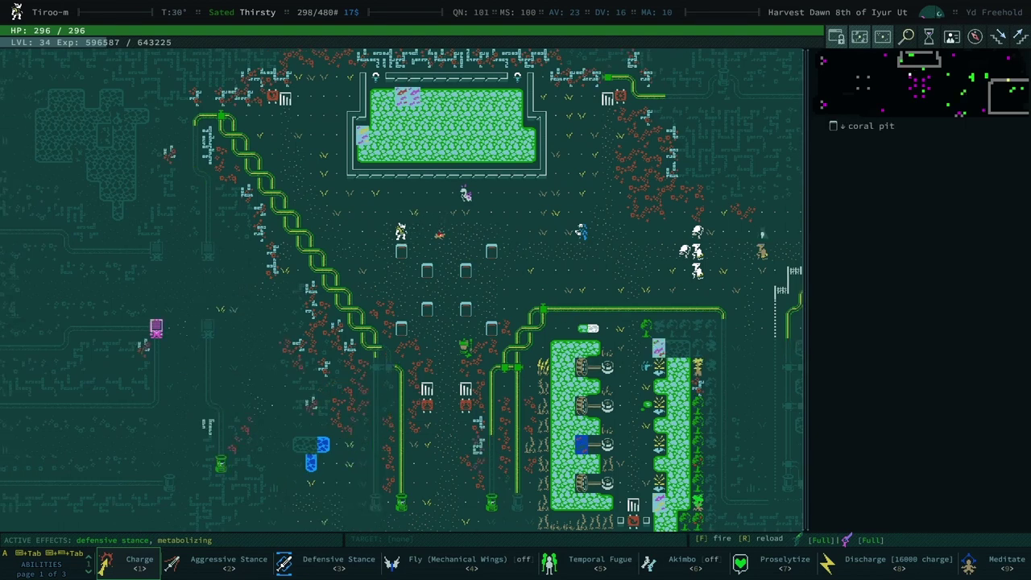
- Step down-left and browse the inventory from weapons and tools to the droid scrambler
key("KP_1")
key("i")
key("Down")
key("Down")
key("Down")
key("Down")
key("Down")
key("Down")
key("Down")
key("Down")
key("Down")
key("Down")
key("Down")
key("Down")
key("Down")
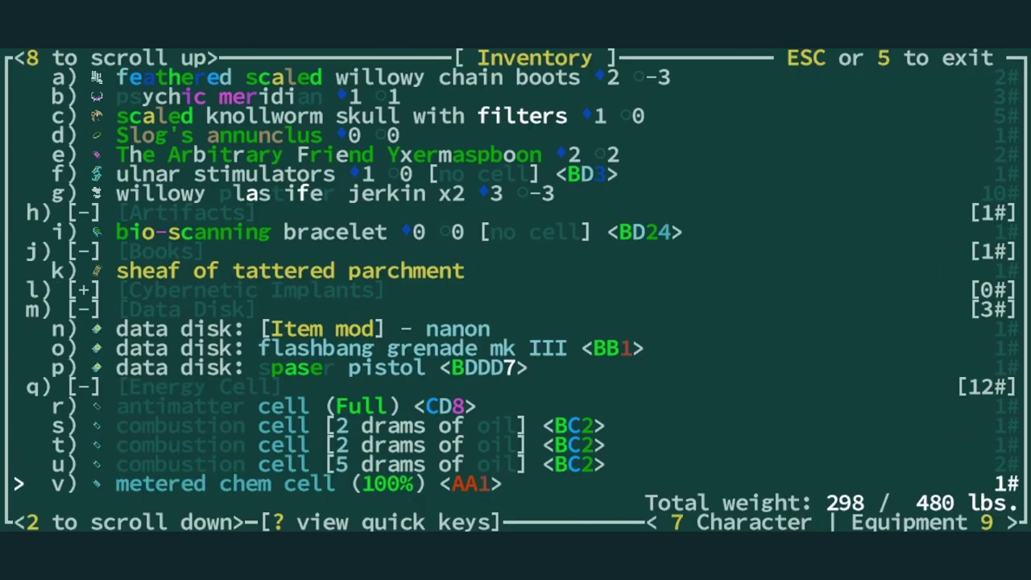
key("Down")
key("Down")
key("Down")
key("Down")
key("Down")
key("Down")
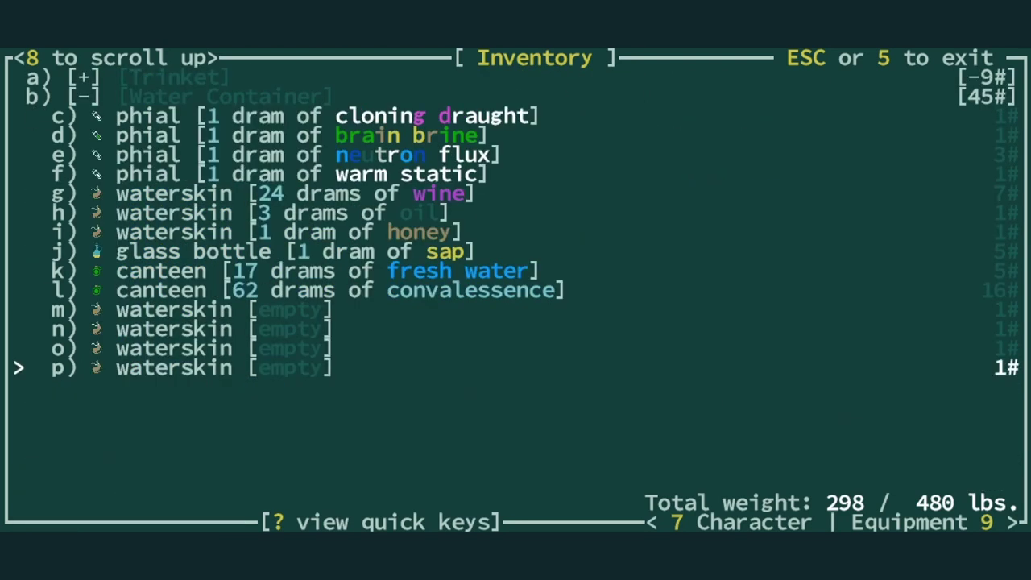
key("Page_Up")
key("Page_Up")
key("Down")
key("Down")
key("Down")
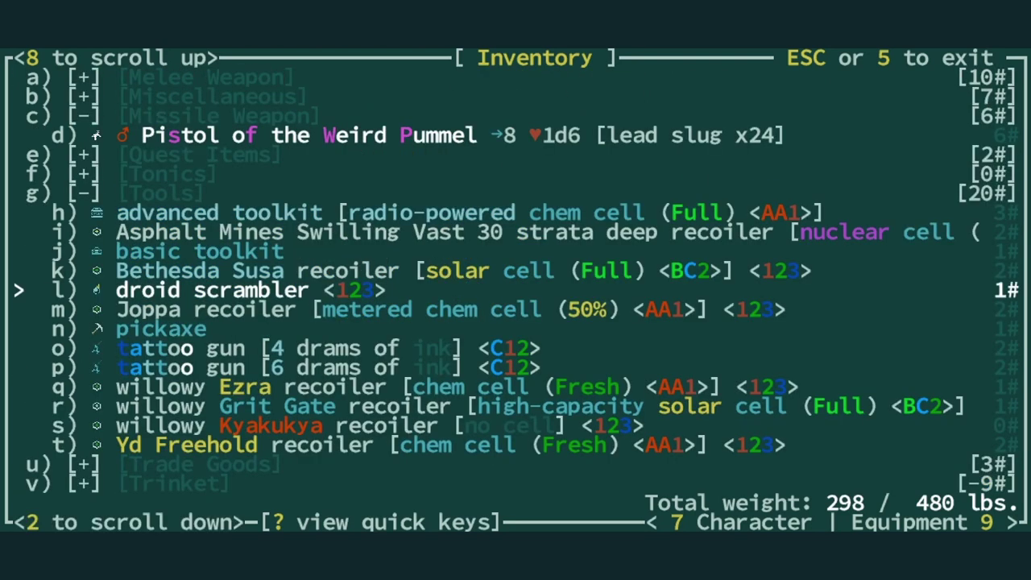
key("Down")
key("Up")
key("Up")
key("Up")
key("Up")
key("Up")
key("Up")
key("Up")
key("Up")
key("Up")
key("Up")
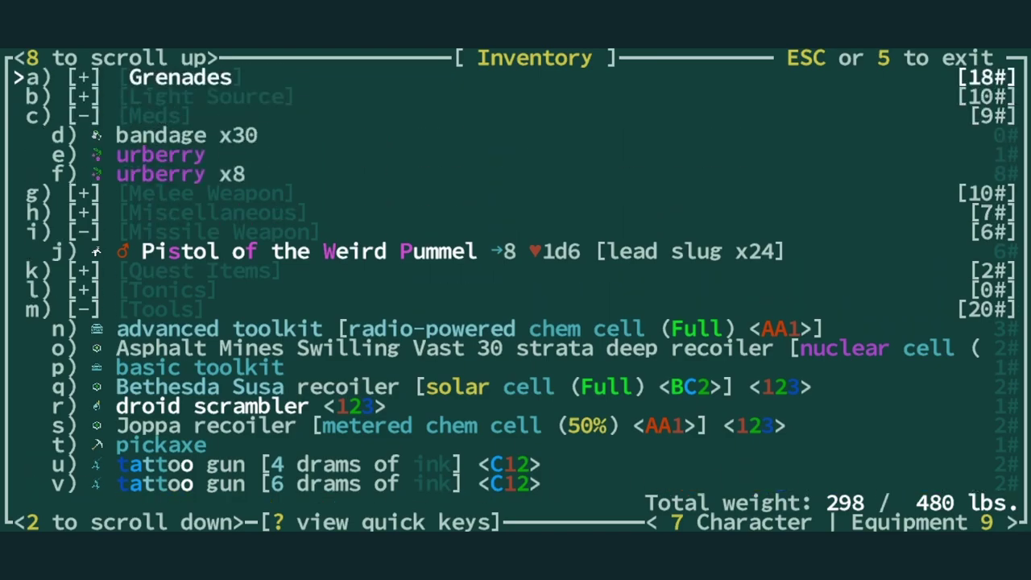
key("Escape")
- Leave and re-enter Yd Freehold, then drink the brain brine phial
key("less")
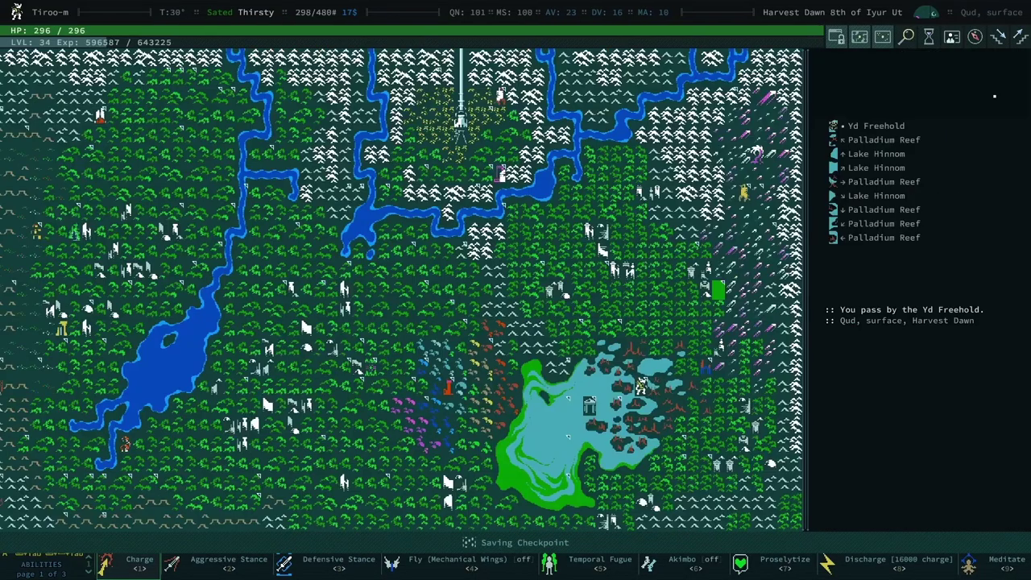
key("greater")
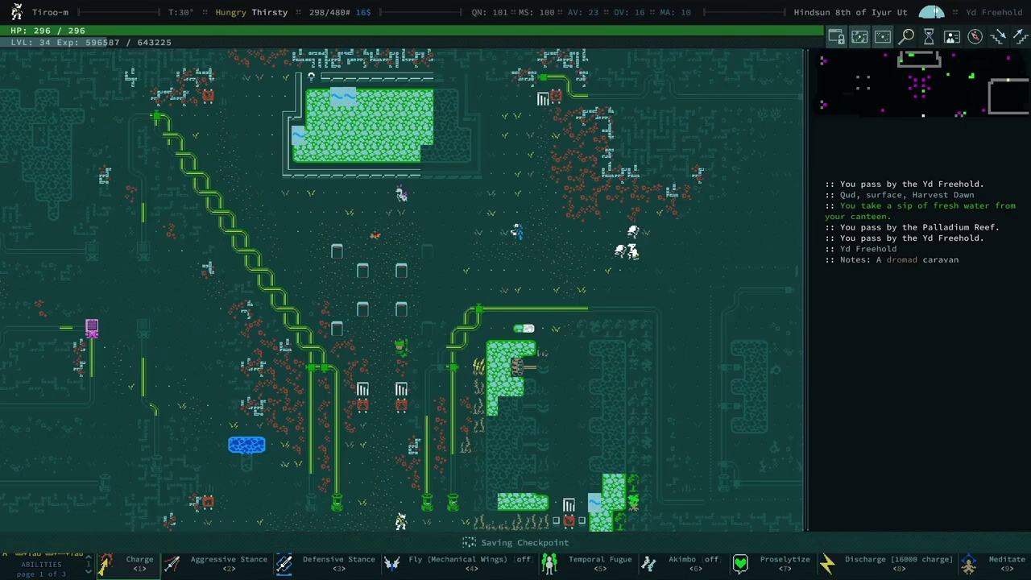
key("i")
key("Page_Down")
key("Page_Down")
key("Page_Down")
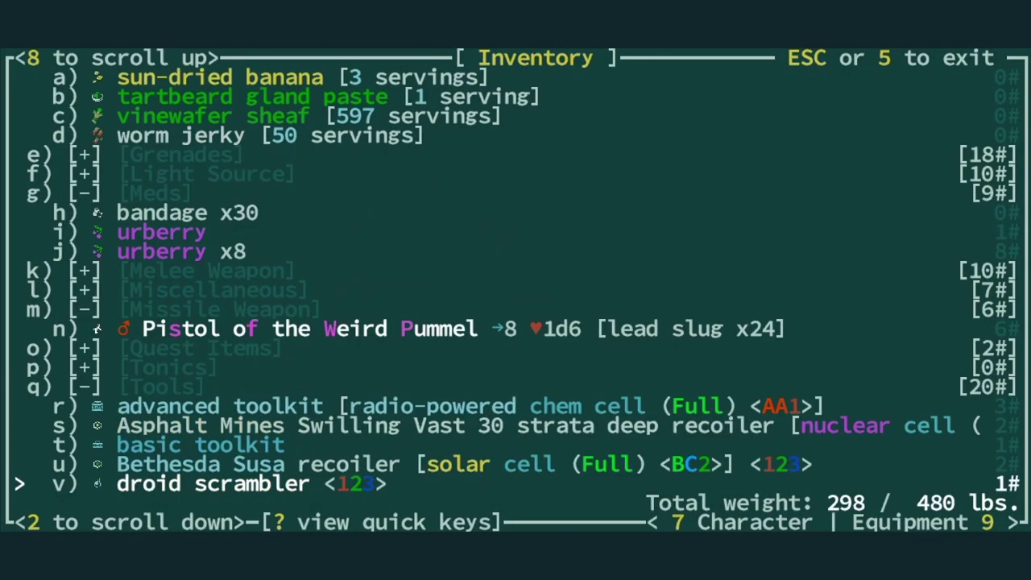
key("Up")
key("Up")
key("Up")
key("Page_Down")
key("n")
key("r")
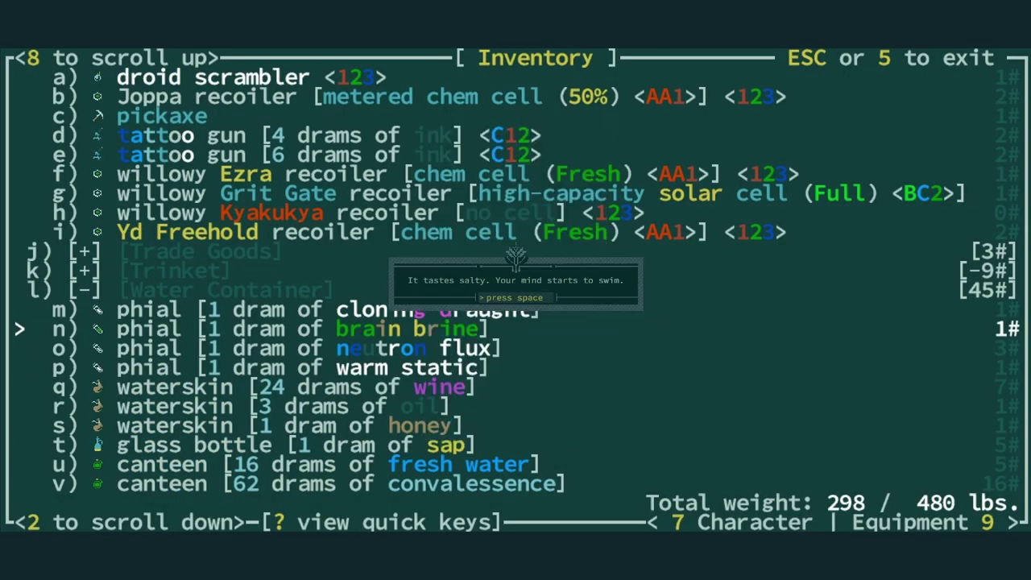
key("space")
key("space")
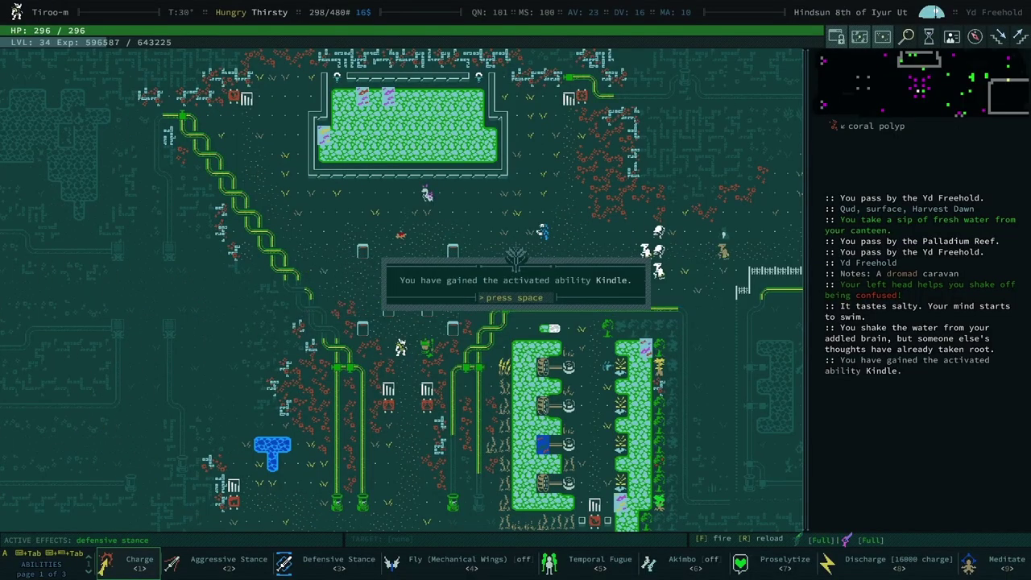
key("space")
key("space")
key("space")
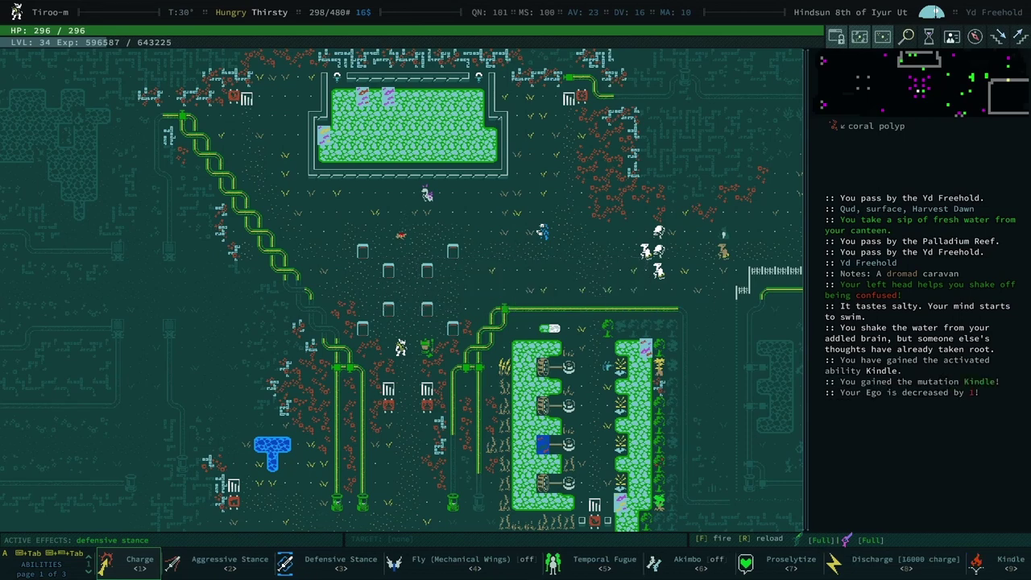
- Reload the save, attack coral polyps in the outskirts, and walk back north
key("F9")
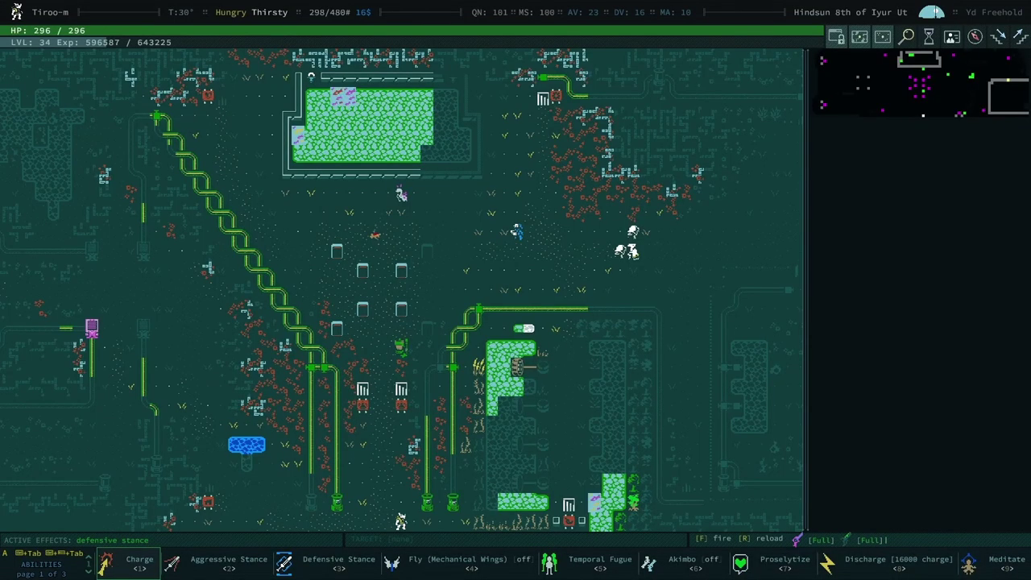
key("Down")
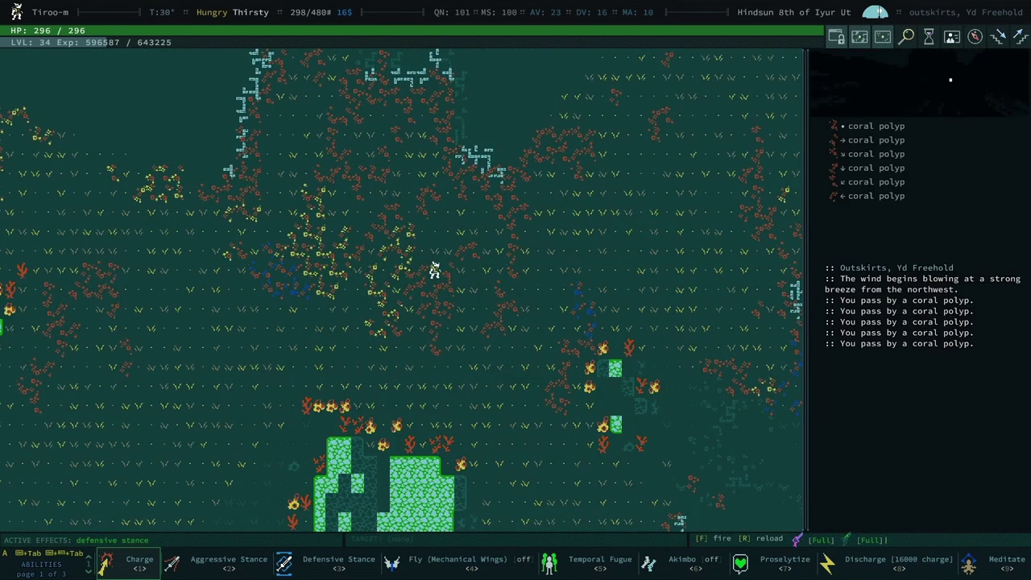
key("KP_7")
key("KP_7")
key("KP_7")
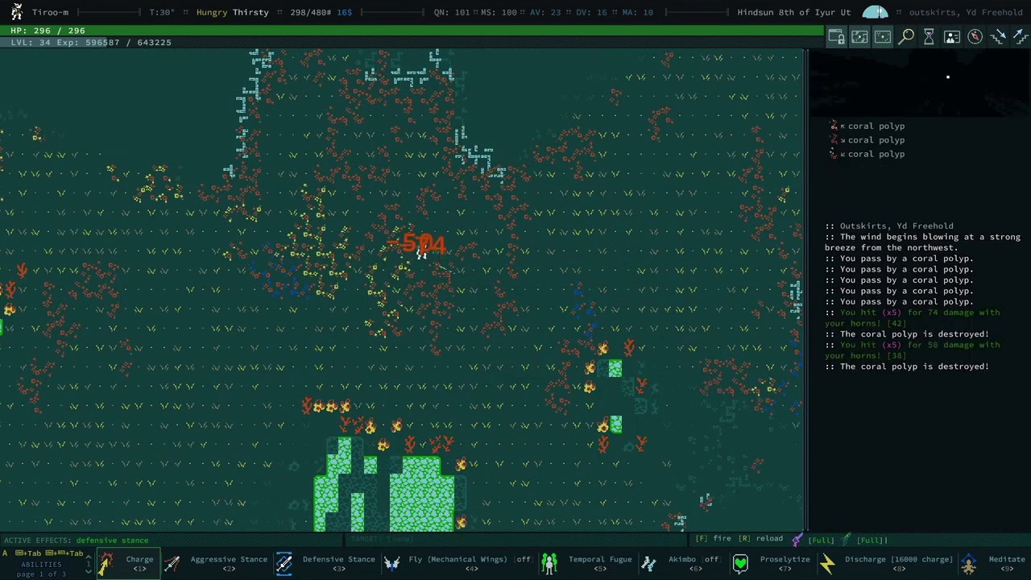
key("Up")
key("Up")
key("Up")
key("Up")
key("Up")
key("Up")
key("Up")
key("Up")
key("Up")
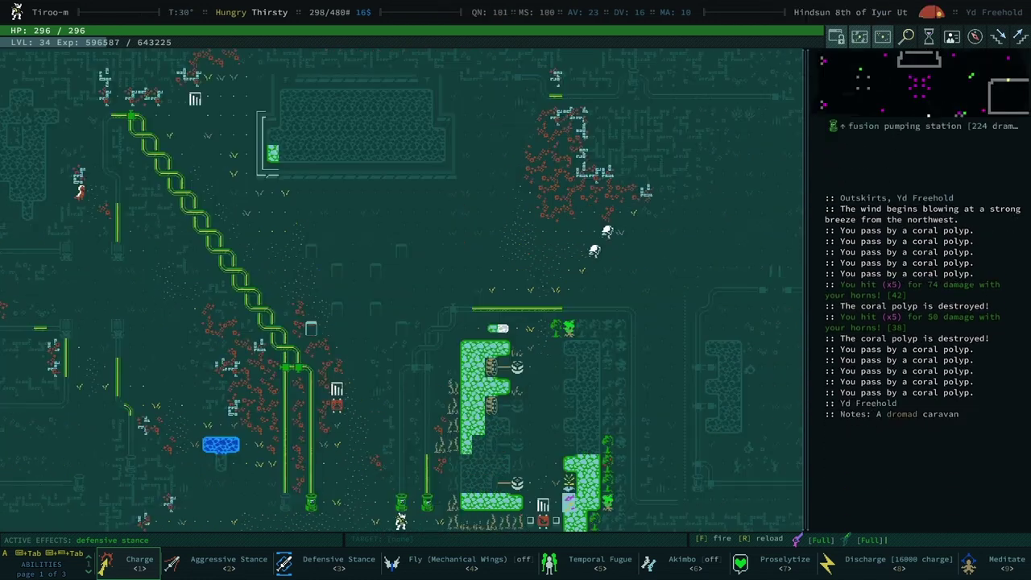
key("Up")
key("Up")
- Set a campfire checkpoint and dismiss the confusion, Kindle and Ego decrease messages
key("space")
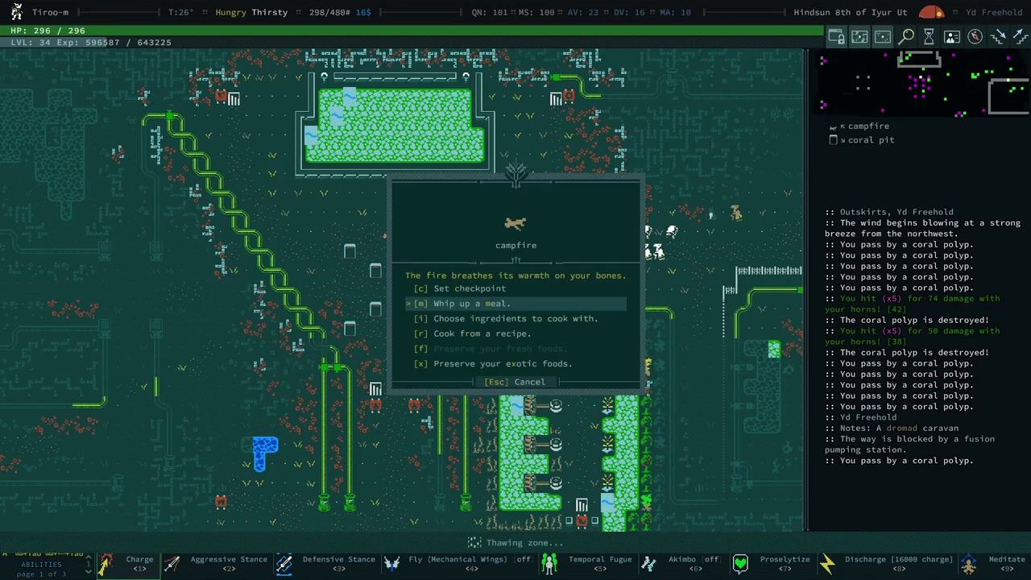
key("c")
key("space")
key("space")
key("space")
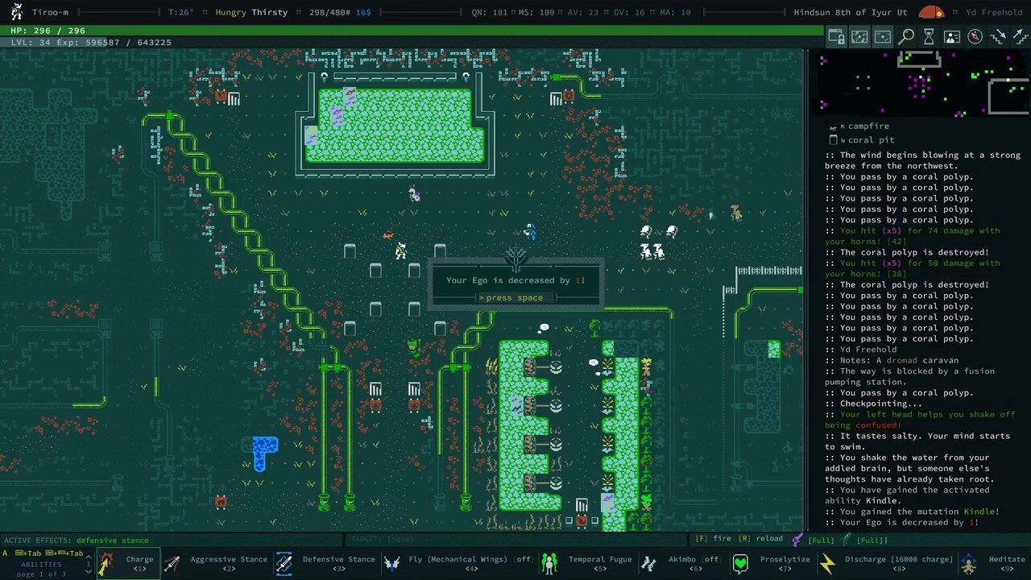
key("space")
key("Escape")
- Quit to the title screen and load the saved game
key("Down")
key("Down")
key("Down")
key("Return")
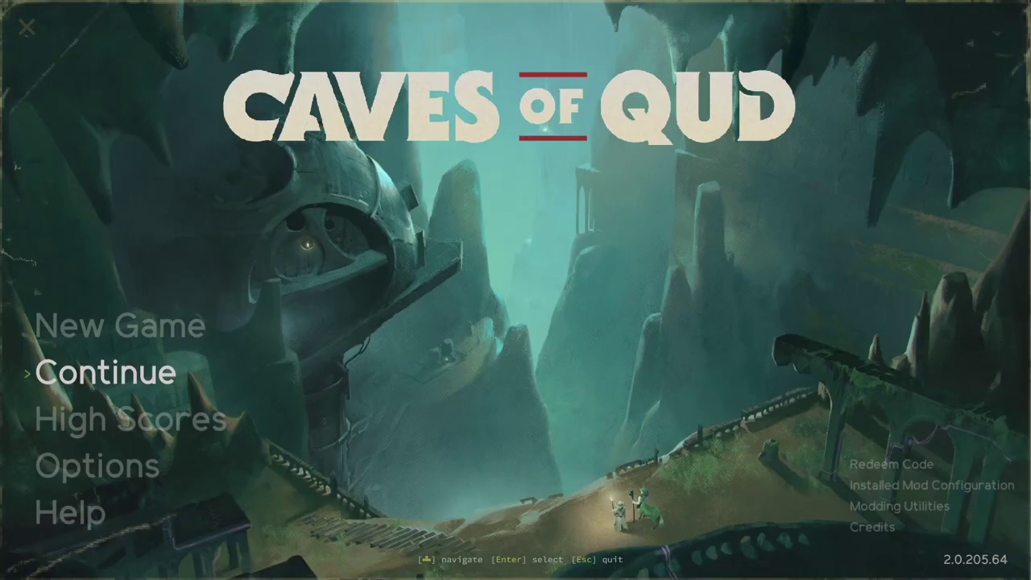
key("Return")
key("Return")
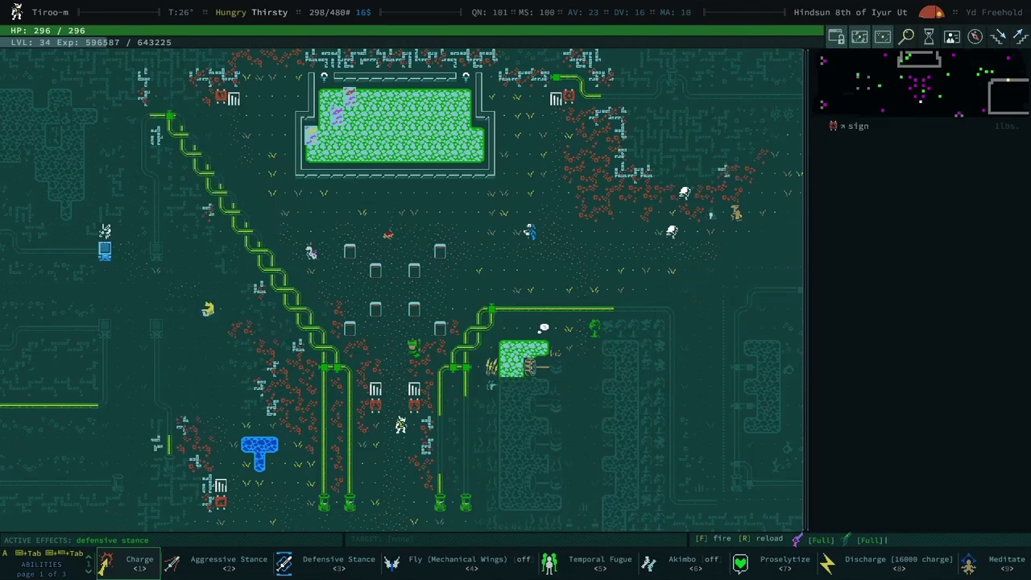
- Examine the neighbouring deep jungle tile on the world map and enter it
key("less")
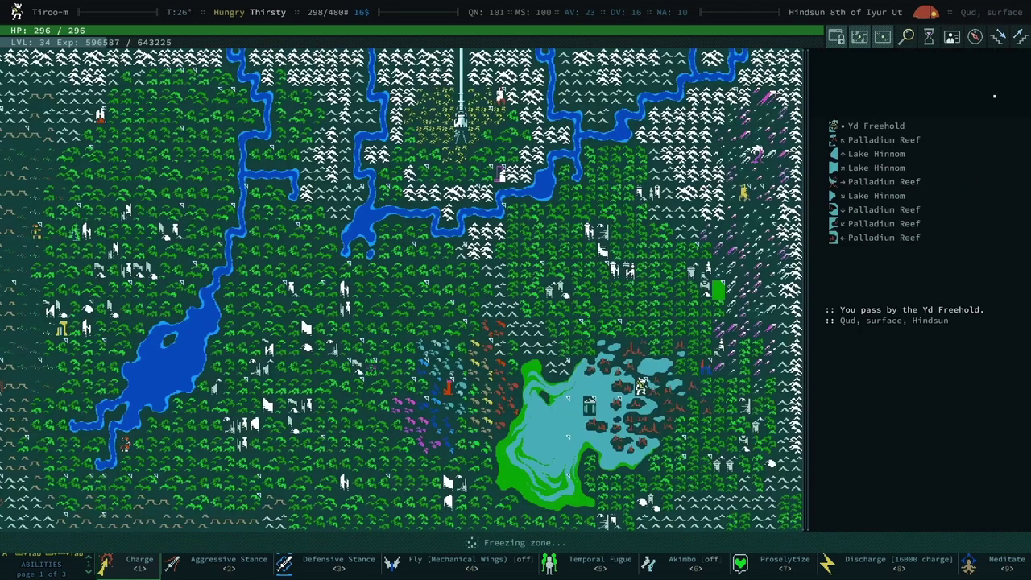
key("l")
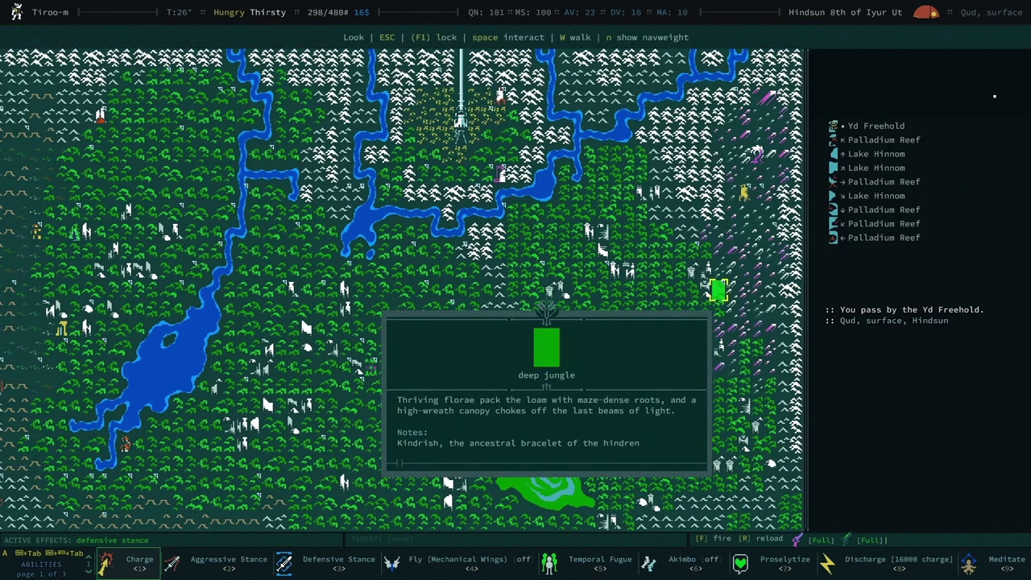
key("Escape")
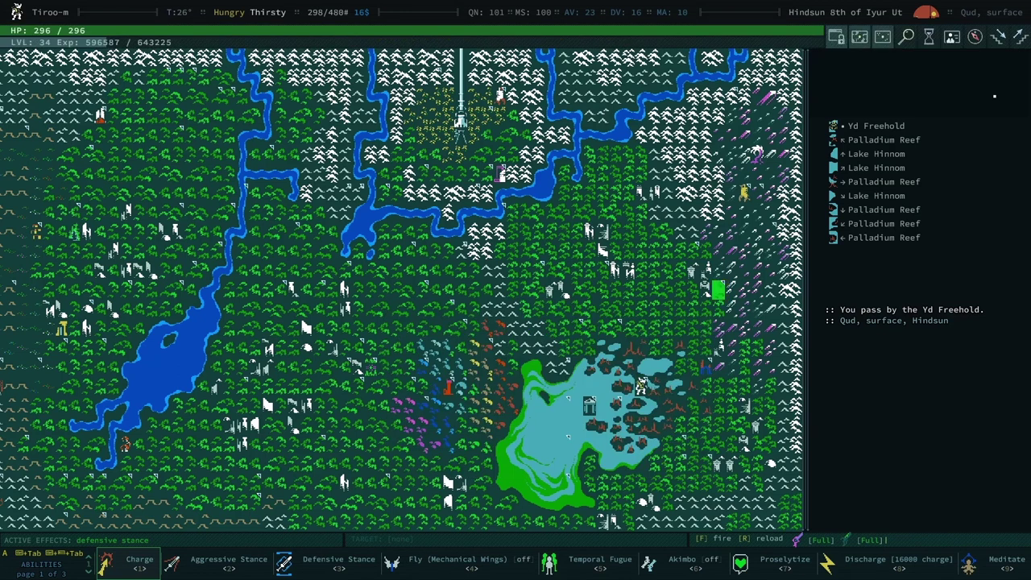
key("Down")
key("Down")
key("Down")
key("Down")
key("greater")
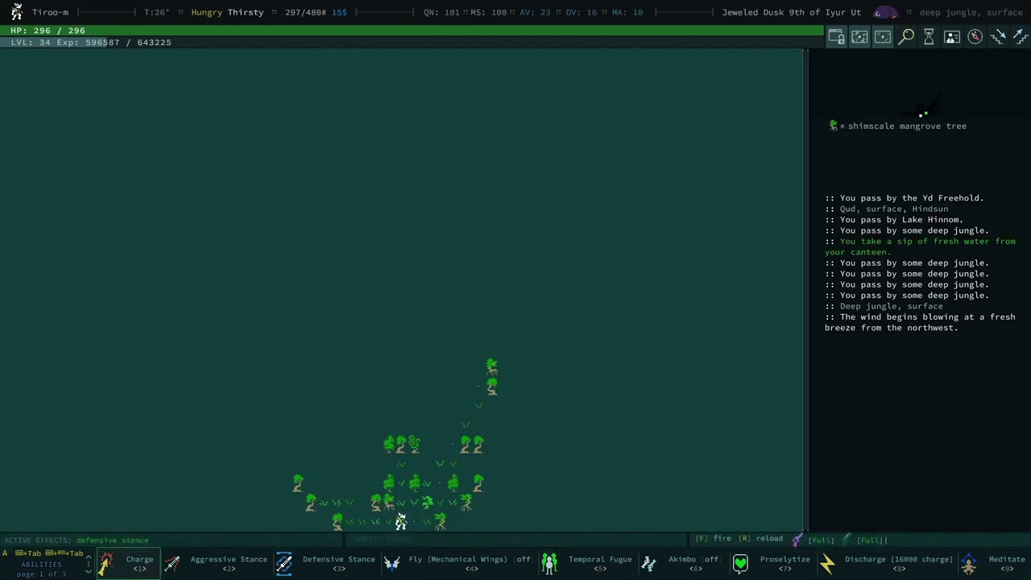
- Auto-explore and kill the goatfolk qlippoth to the north, then check the inventory
key("l")
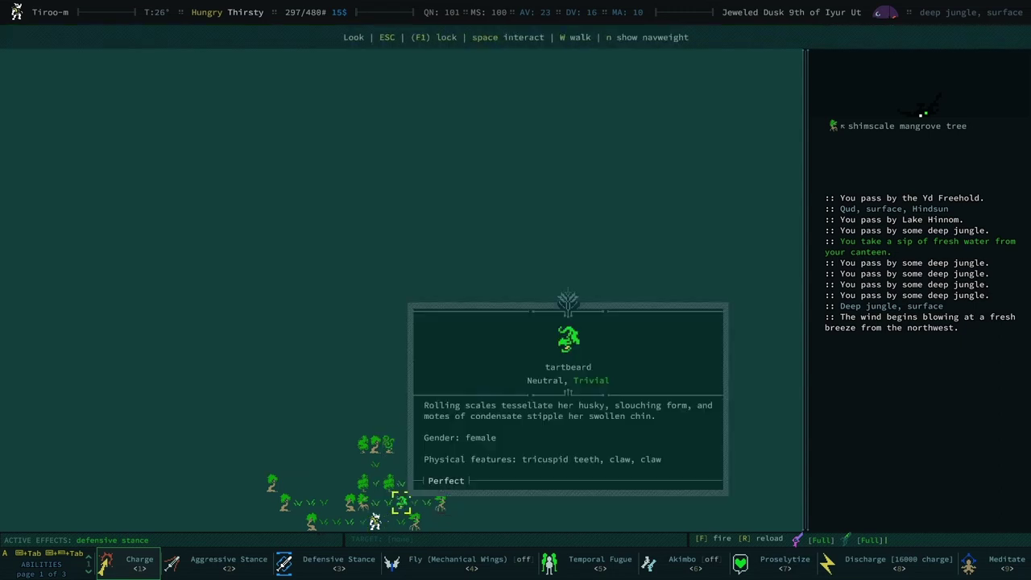
key("Escape")
key("0")
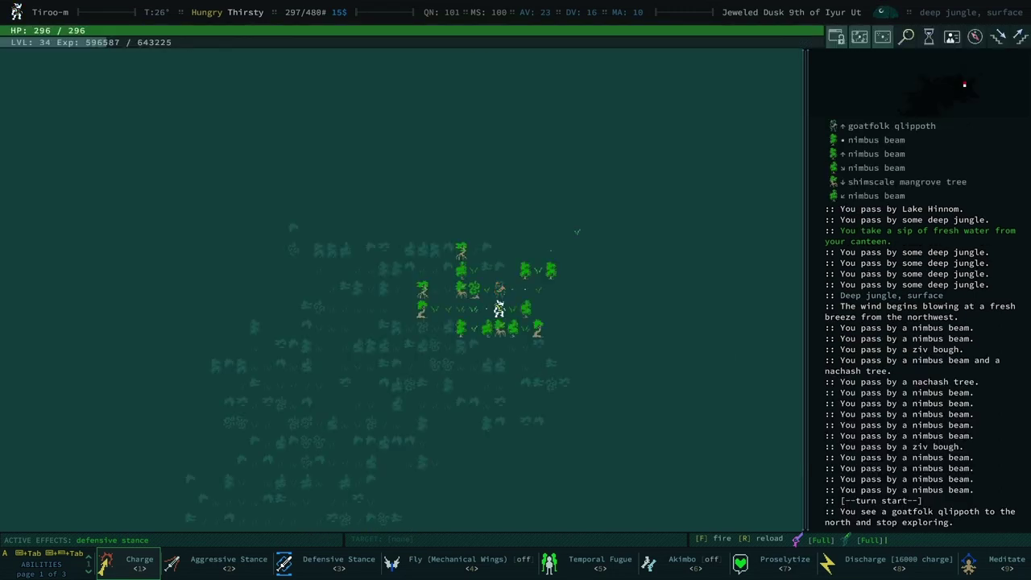
key("Up")
key("Up")
key("Up")
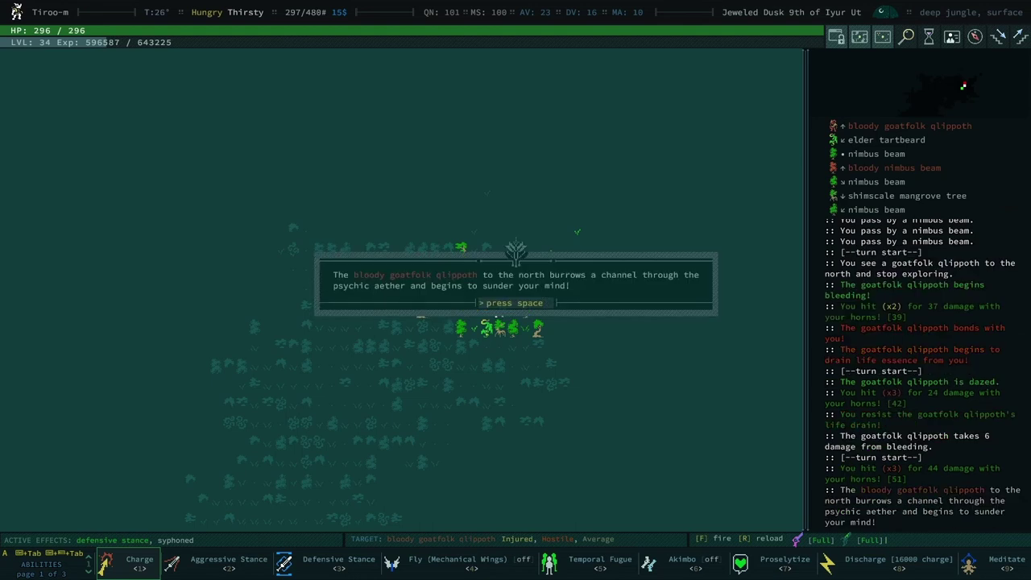
key("space")
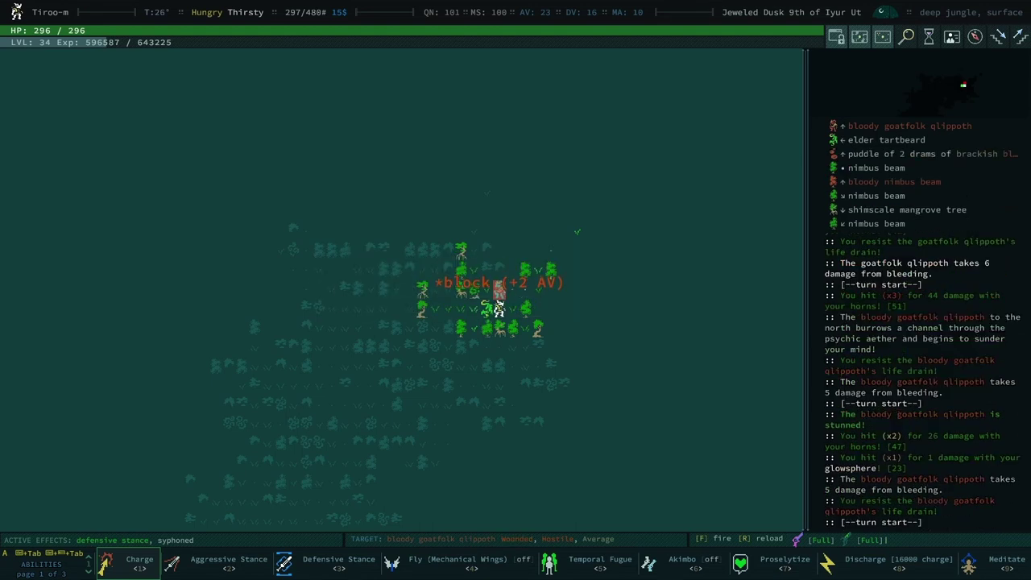
key("Up")
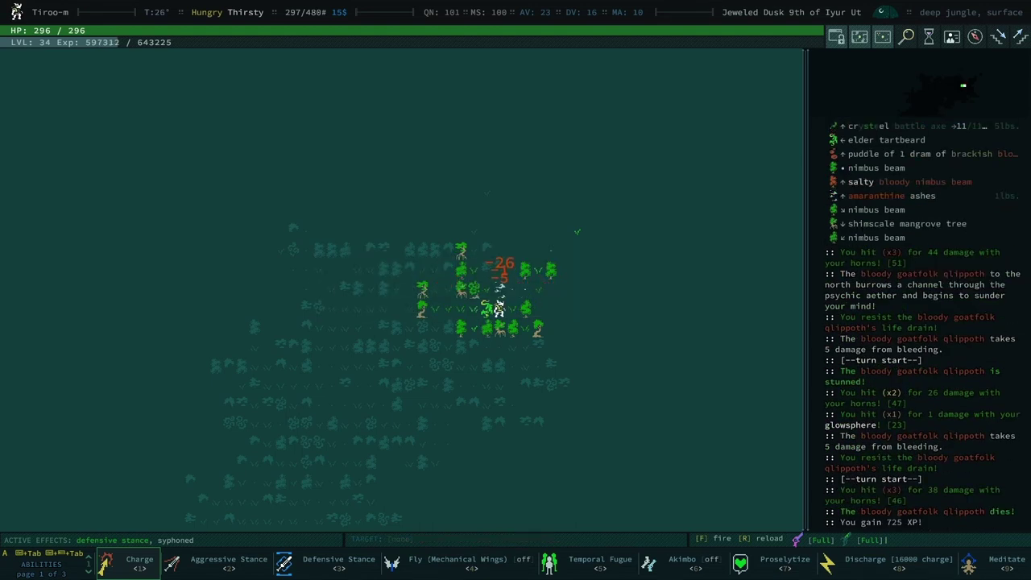
key("i")
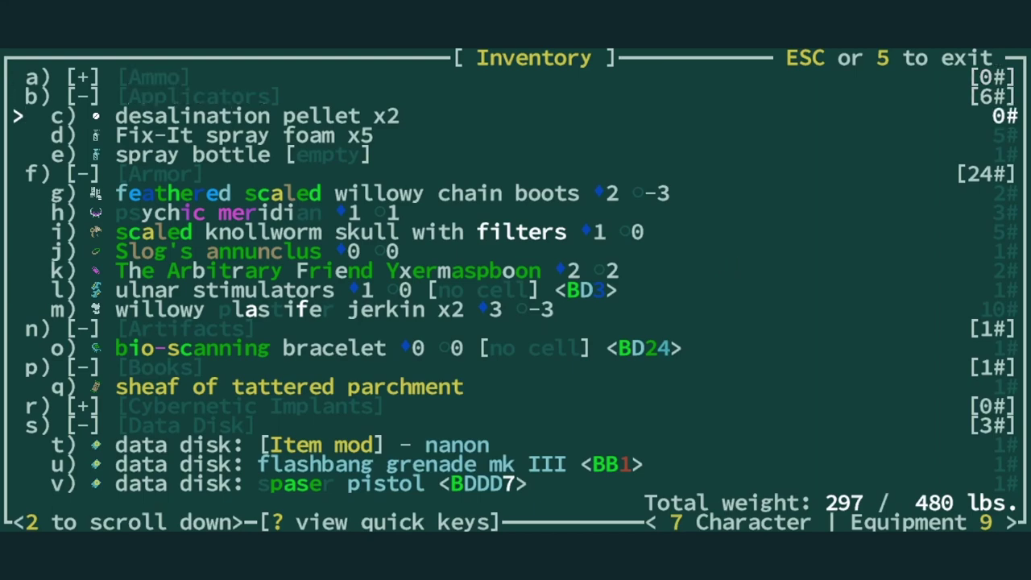
key("Escape")
key("Up")
key("Up")
key("Up")
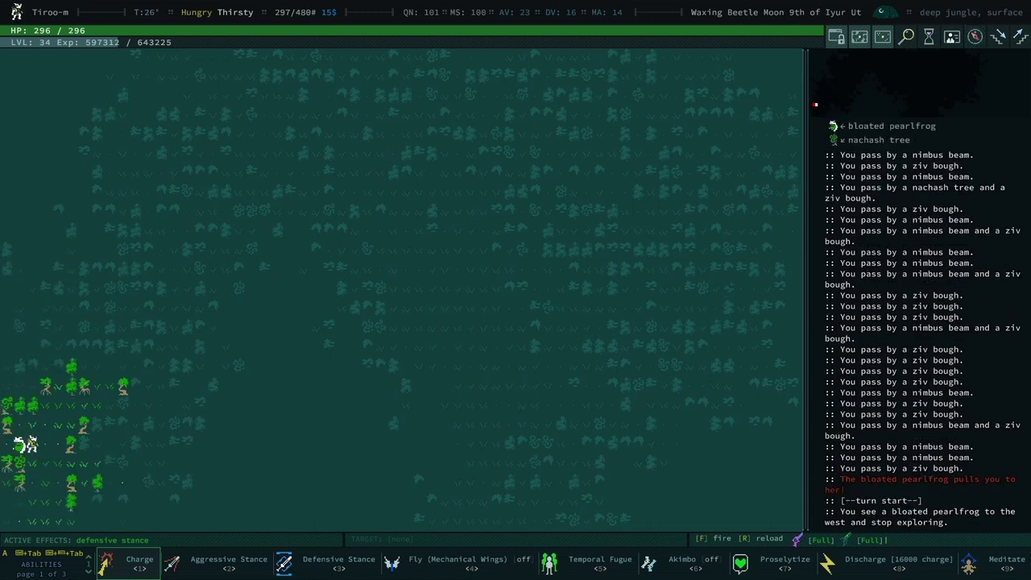
- Kill the two bloated pearlfrogs to the west and finish exploring the zone
key("Left")
key("Left")
key("Left")
key("Left")
key("Left")
key("Left")
key("x")
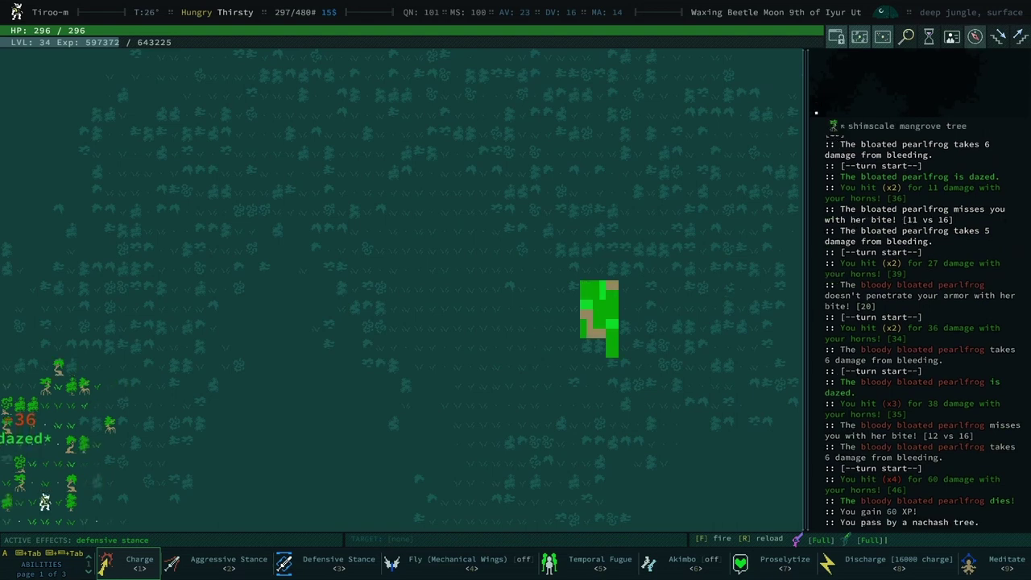
key("Left")
key("Left")
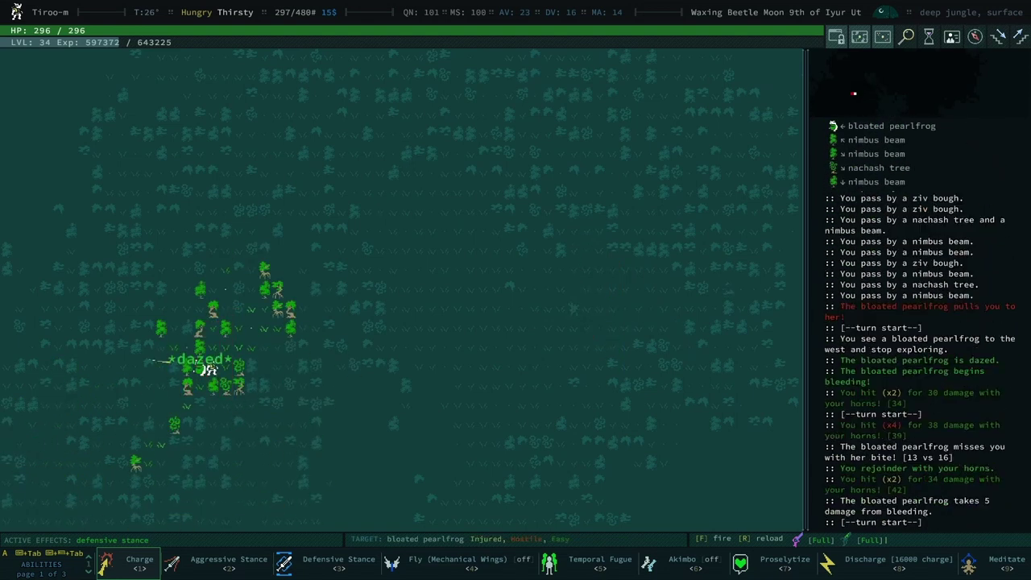
key("Left")
key("Left")
key("x")
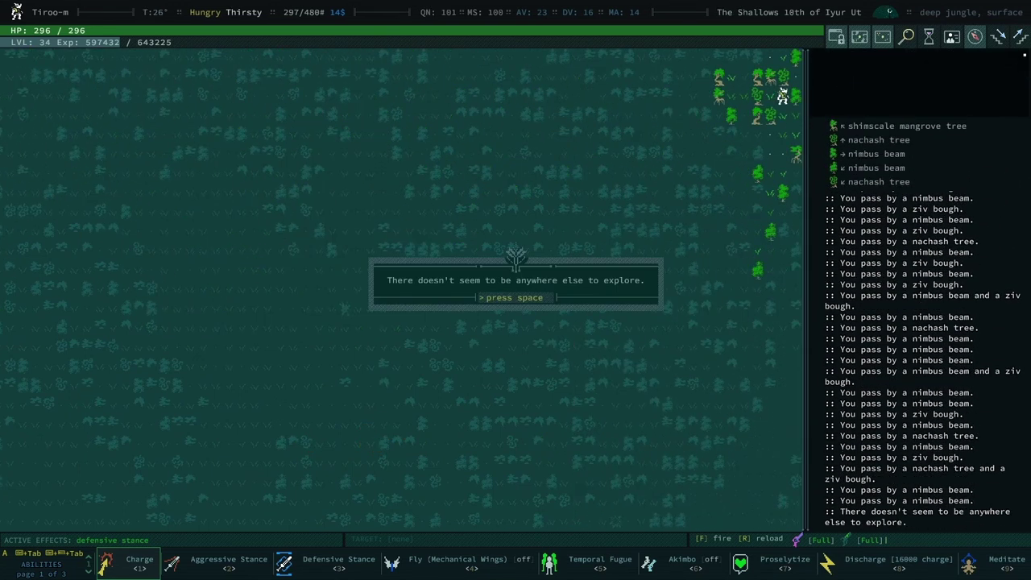
- Dismiss the nothing-left-to-explore notice and review the food and misc items in the inventory
key("space")
key("x")
key("space")
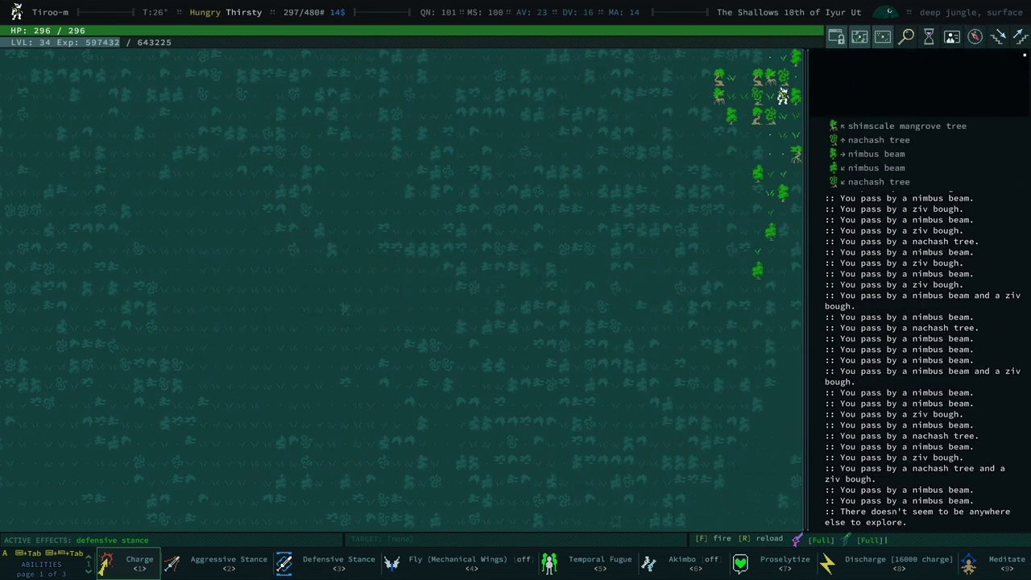
key("i")
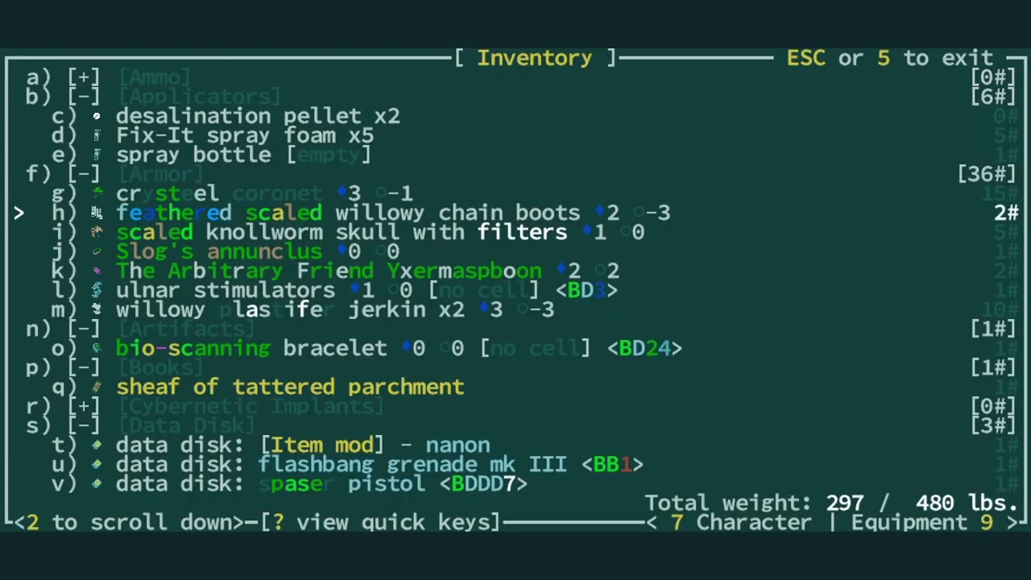
key("Down")
key("Down")
key("Down")
key("Down")
key("Down")
key("Down")
key("Down")
key("Down")
key("Down")
key("Down")
key("Down")
key("Down")
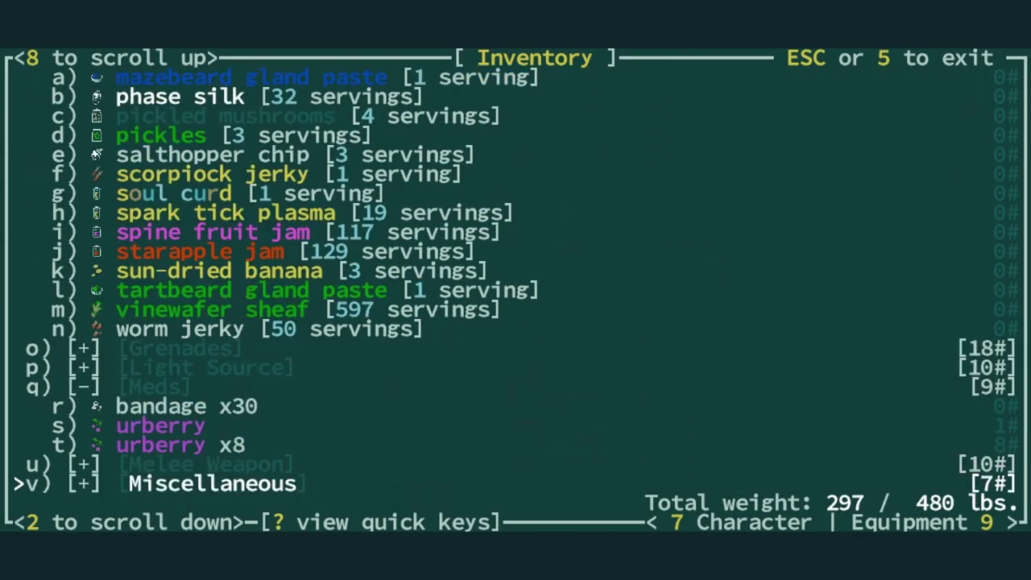
key("Down")
key("Down")
key("Down")
key("Down")
key("Down")
key("Down")
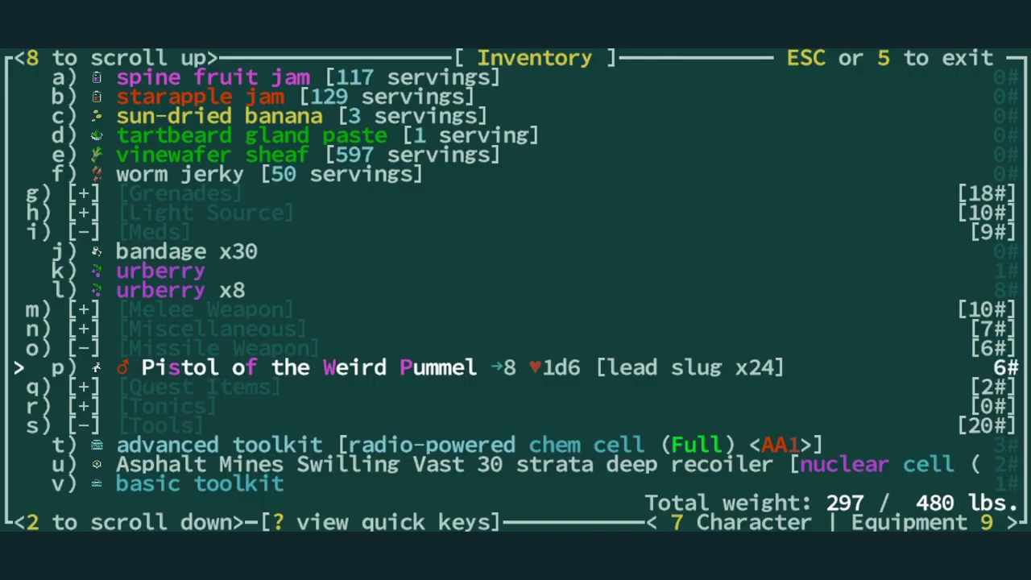
key("Escape")
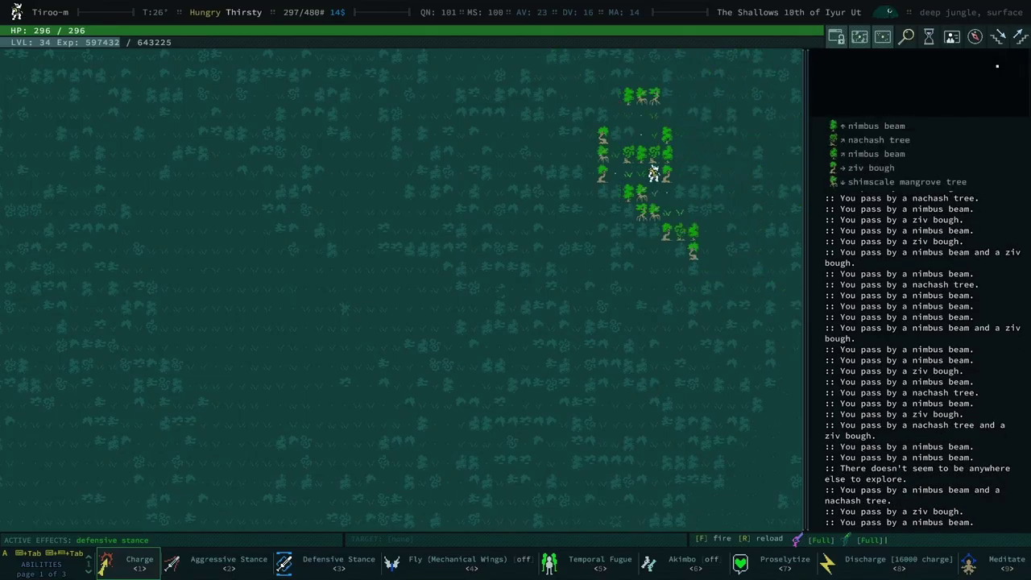
- Walk southwest through the jungle toward the tartbeard corpse
key("Left")
key("Left")
key("Left")
key("Left")
key("Left")
key("Left")
key("Left")
key("Left")
key("Left")
key("Down")
key("Down")
key("Down")
key("Left")
key("Down")
key("Left")
key("Left")
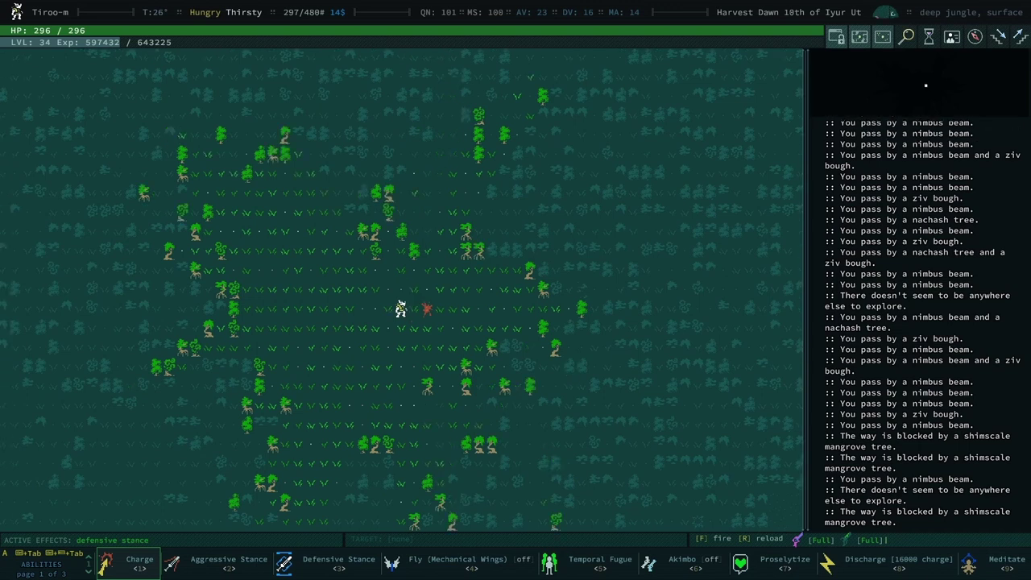
key("Left")
key("Left")
key("Left")
key("Left")
key("Left")
key("Left")
- Walk west across the clearing, then back east and down past the tartbeard corpse
key("Up")
key("Up")
key("Right")
key("Right")
key("Right")
key("Up")
key("Up")
key("Up")
key("Right")
key("Right")
key("Right")
key("Up")
key("Up")
key("Right")
key("Right")
key("Right")
key("Down")
key("Down")
key("Down")
key("Right")
key("Right")
key("Right")
key("Down")
key("Down")
key("Down")
key("Right")
key("Right")
key("Down")
key("Down")
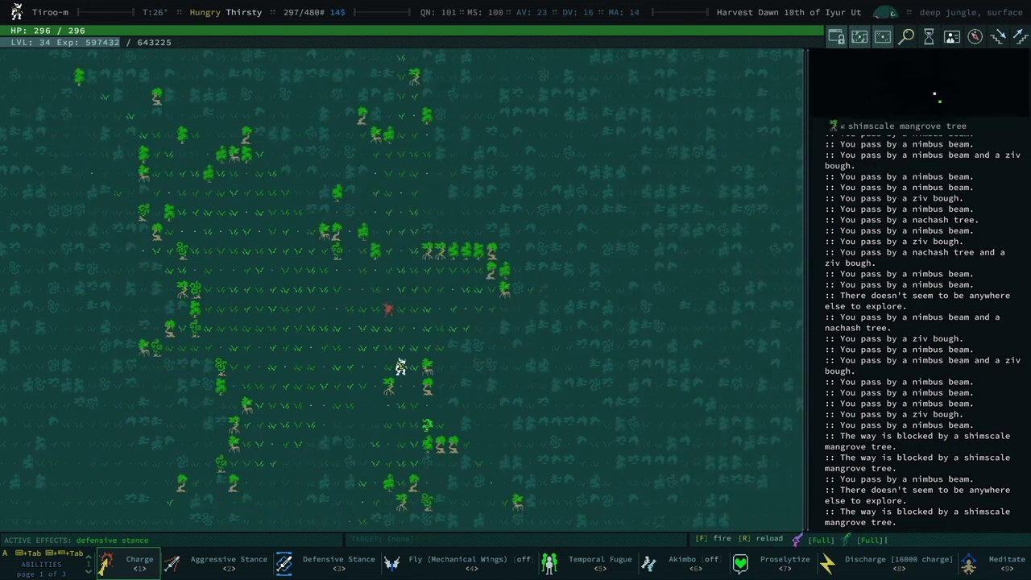
key("ctrl+p")
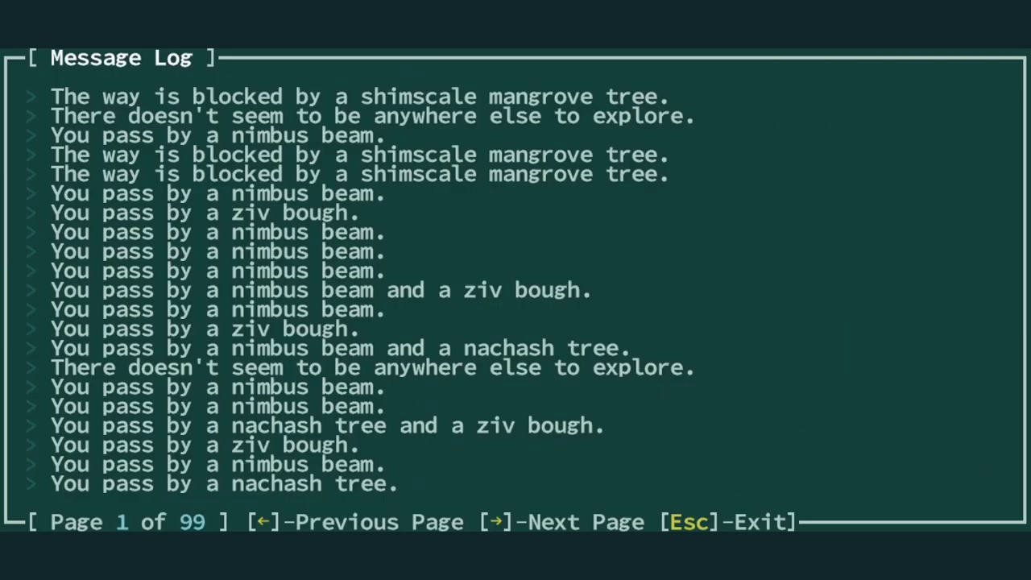
key("Right")
key("Right")
key("Right")
key("Right")
key("Right")
key("Right")
key("Right")
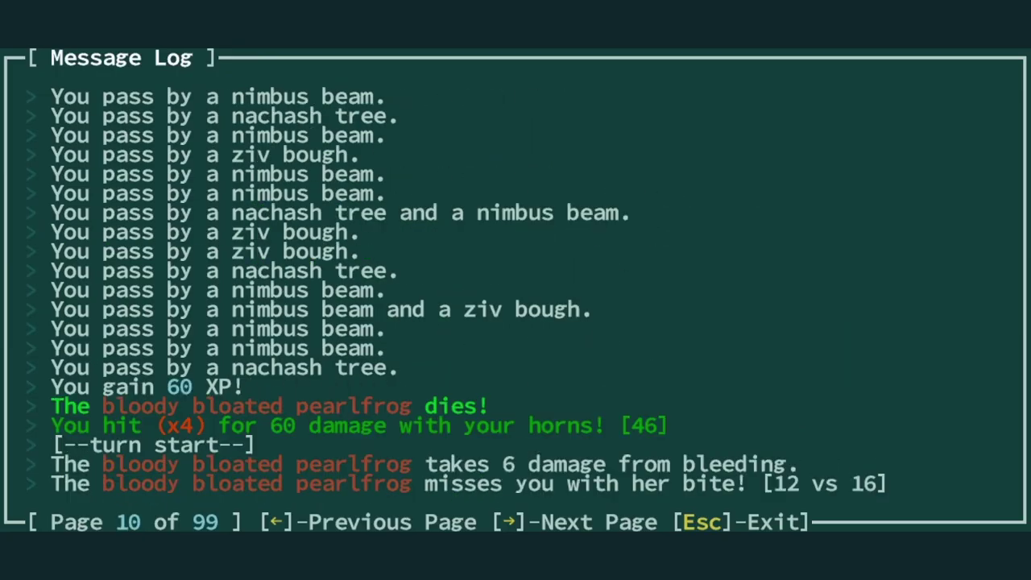
key("Right")
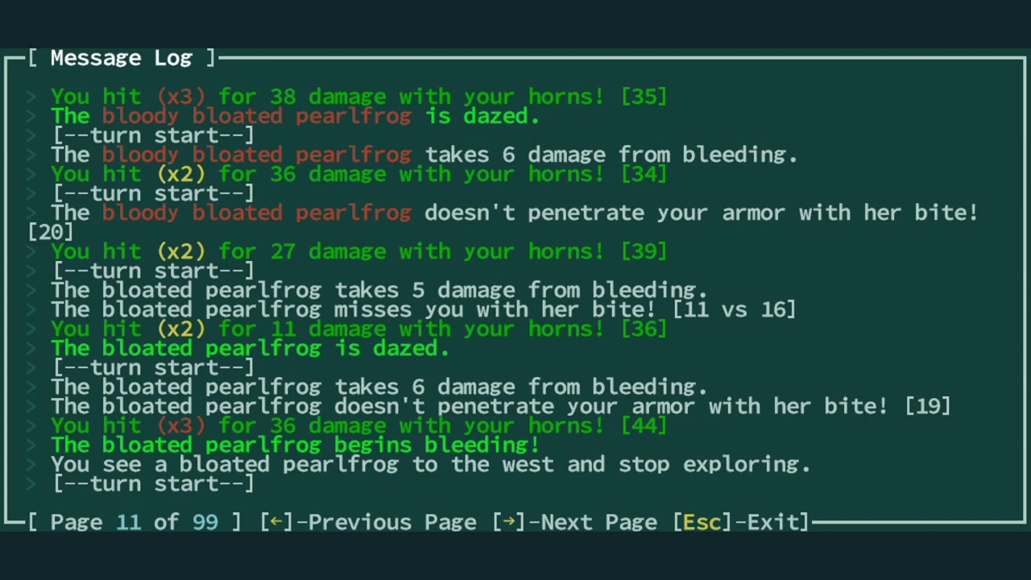
key("Right")
key("Left")
key("Right")
key("Right")
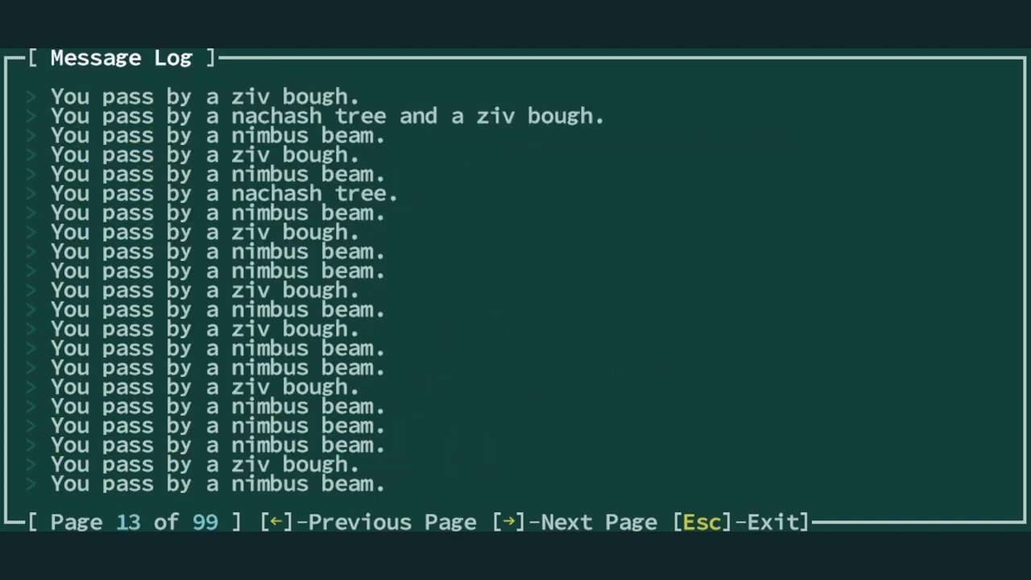
key("Right")
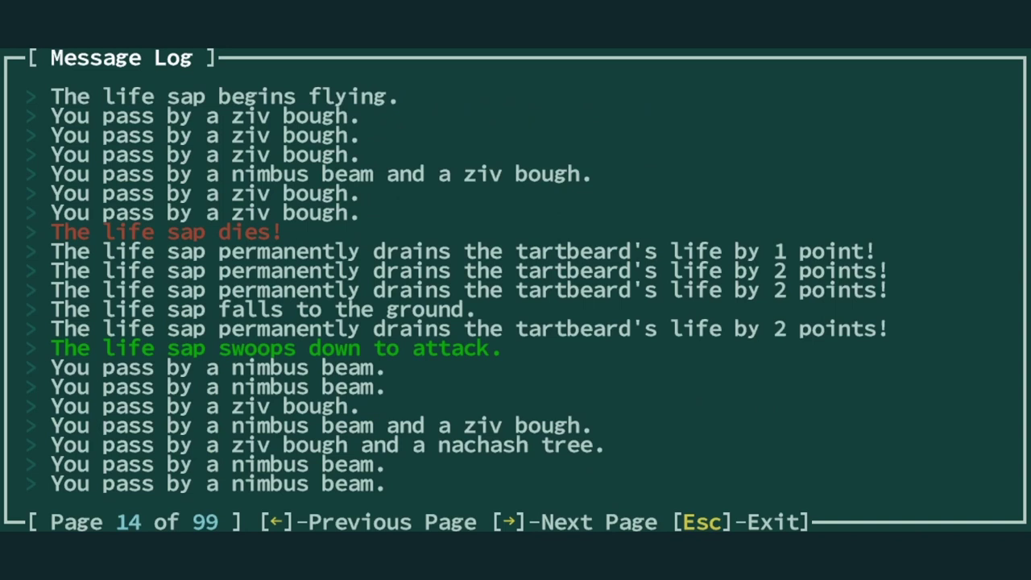
key("Right")
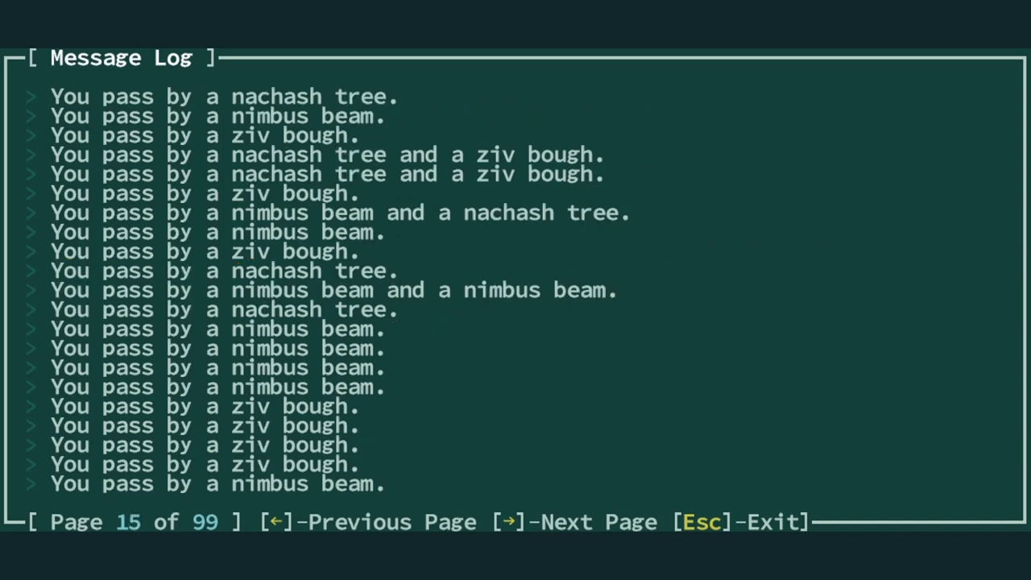
key("Right")
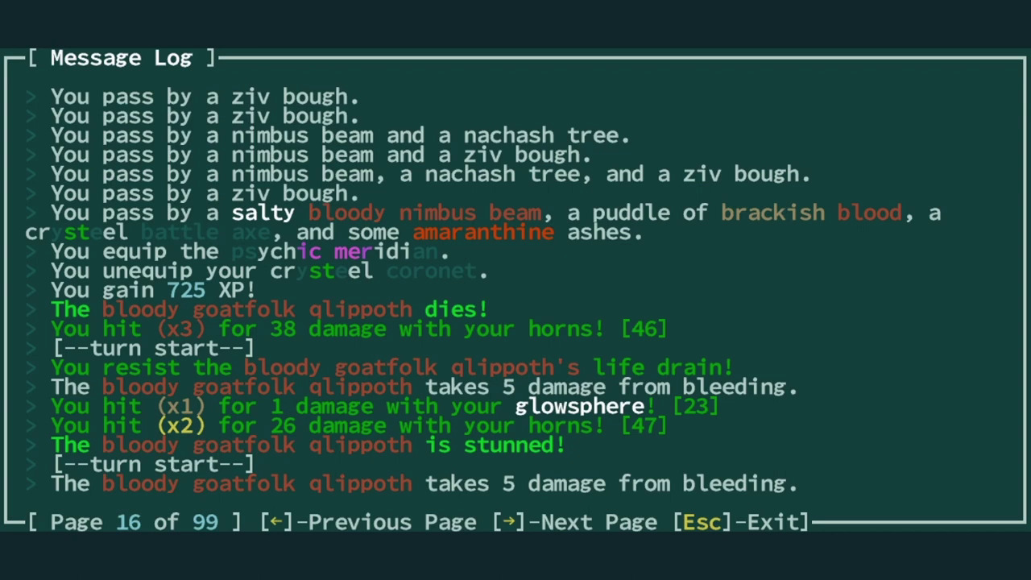
key("Right")
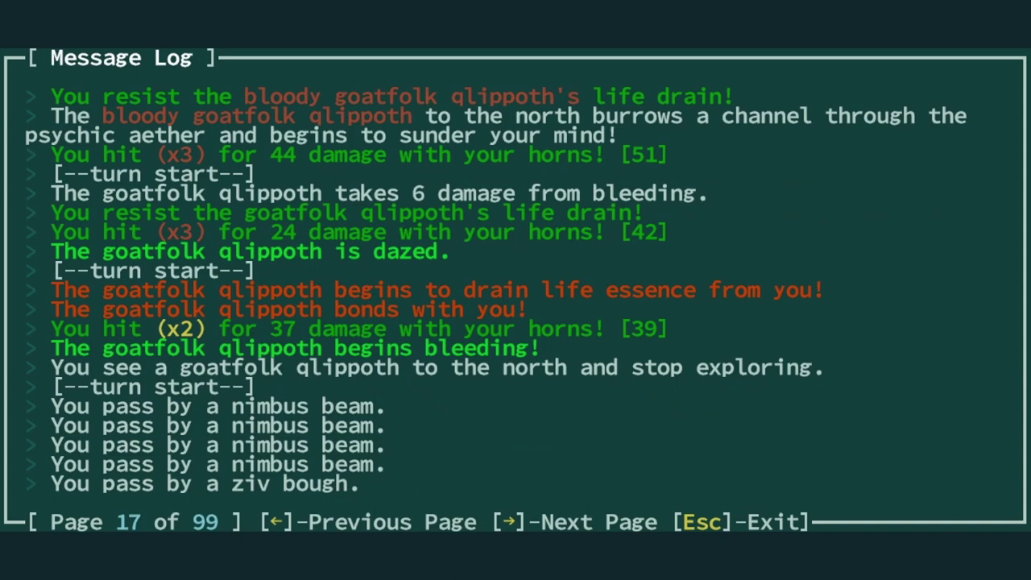
key("Right")
key("Left")
key("Left")
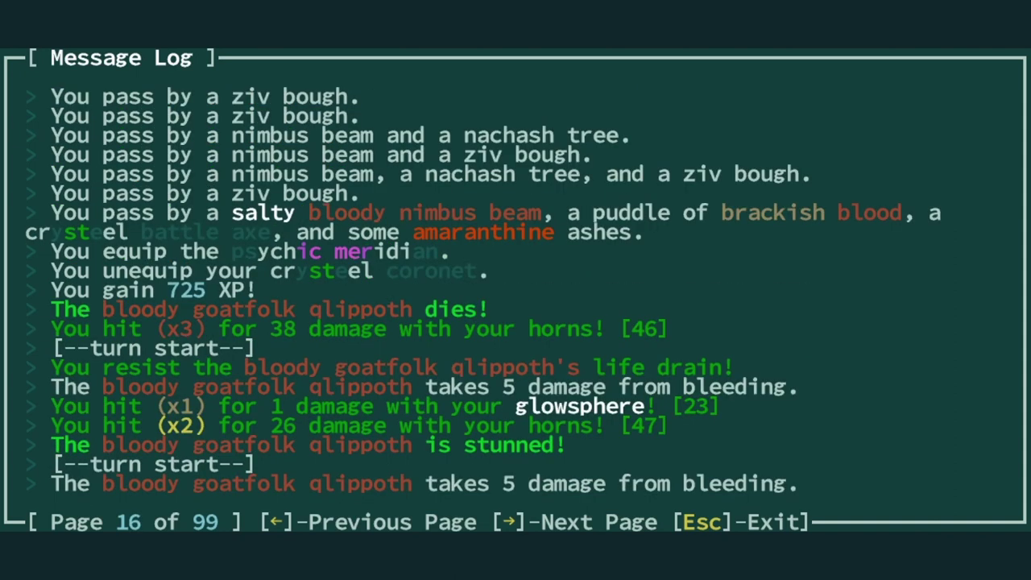
key("Left")
key("Left")
key("Left")
key("Left")
key("Left")
- Close the message log, try descending, then exit to the world map and enter a zone
key("Escape")
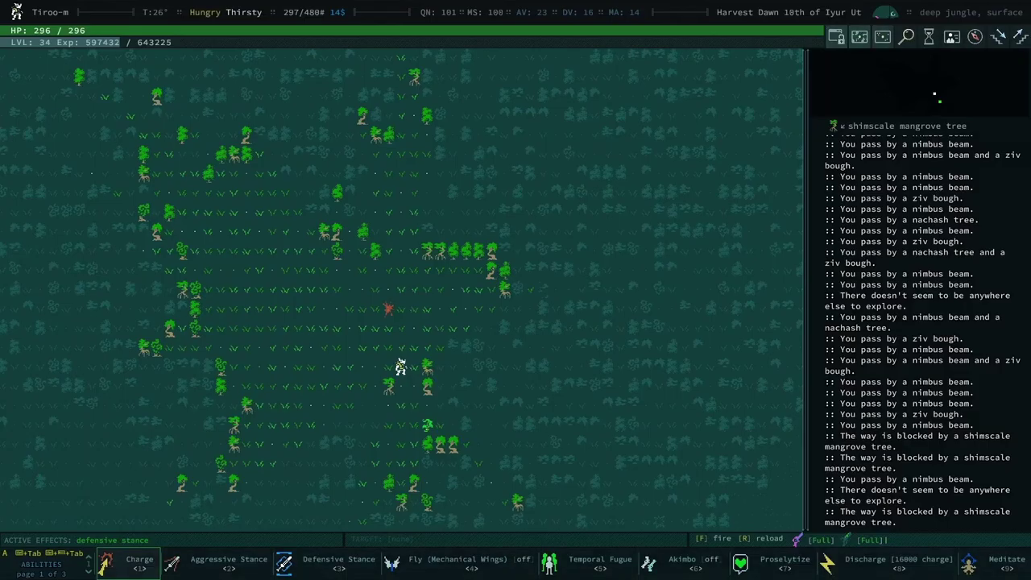
key("Left")
key("Left")
key("Left")
key("greater")
key("Escape")
key("less")
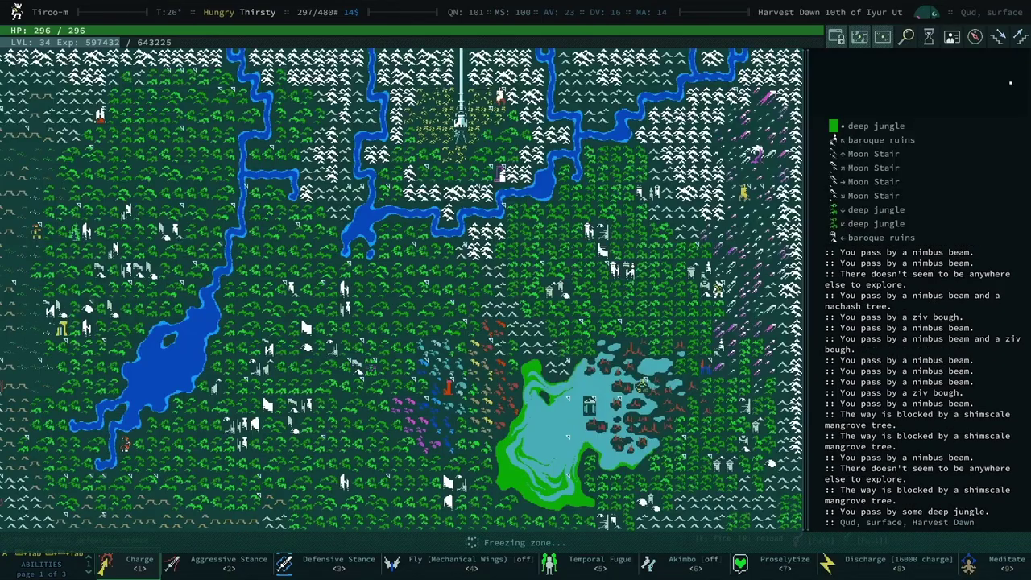
key("greater")
key("a")
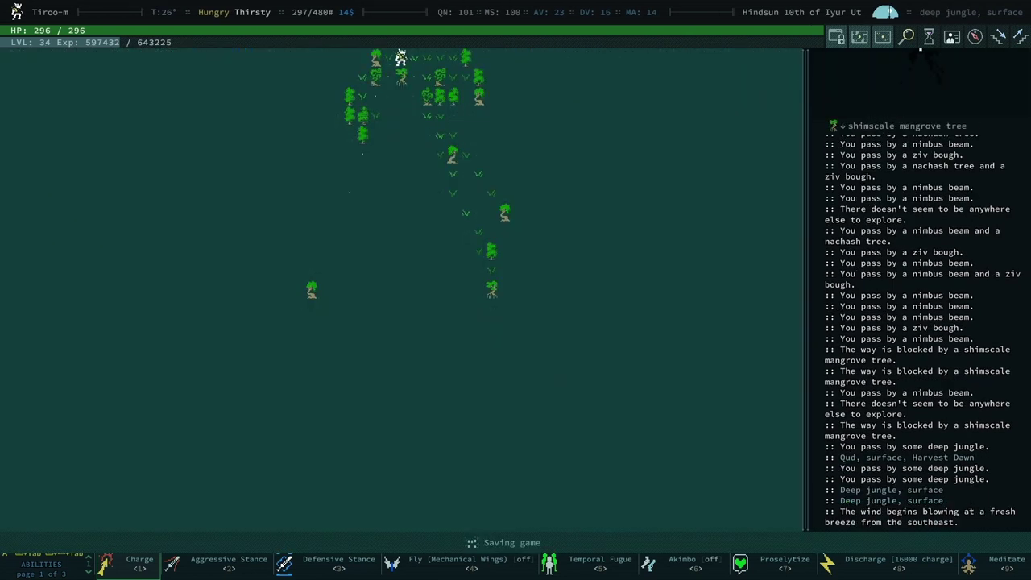
- Inspect a deep jungle tile on the world map, then descend into that jungle
key("less")
key("l")
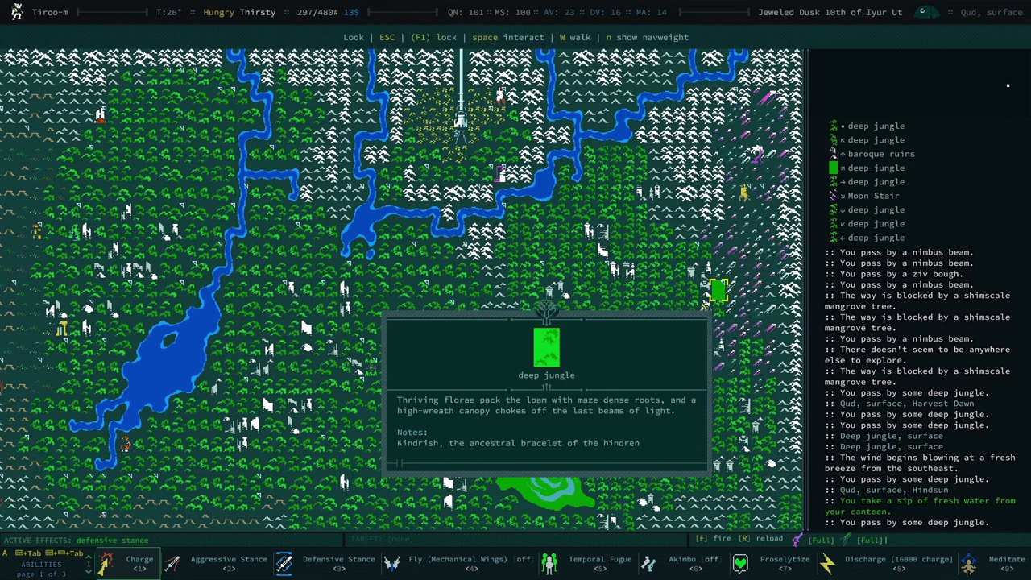
key("Escape")
key("Right")
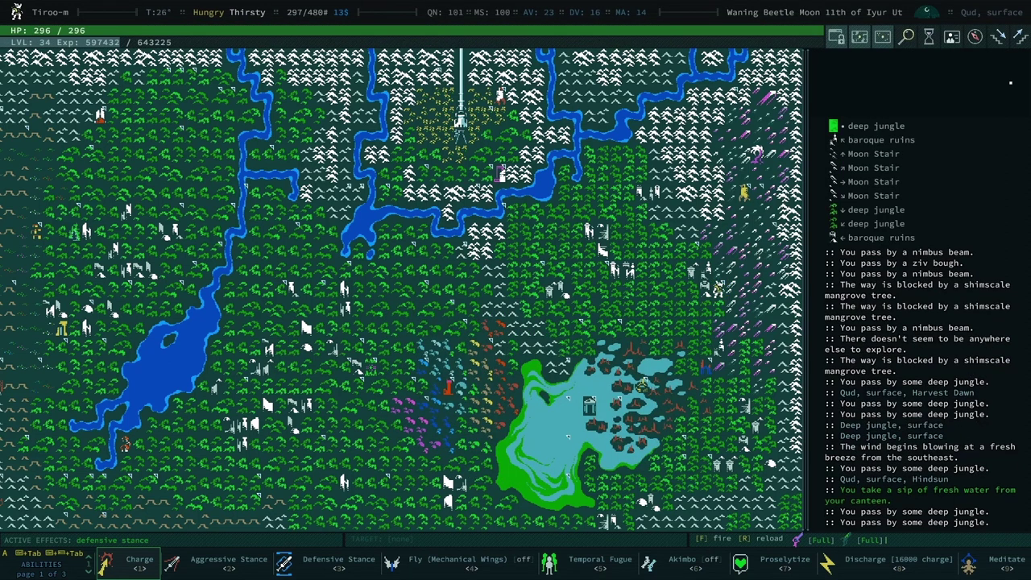
key("greater")
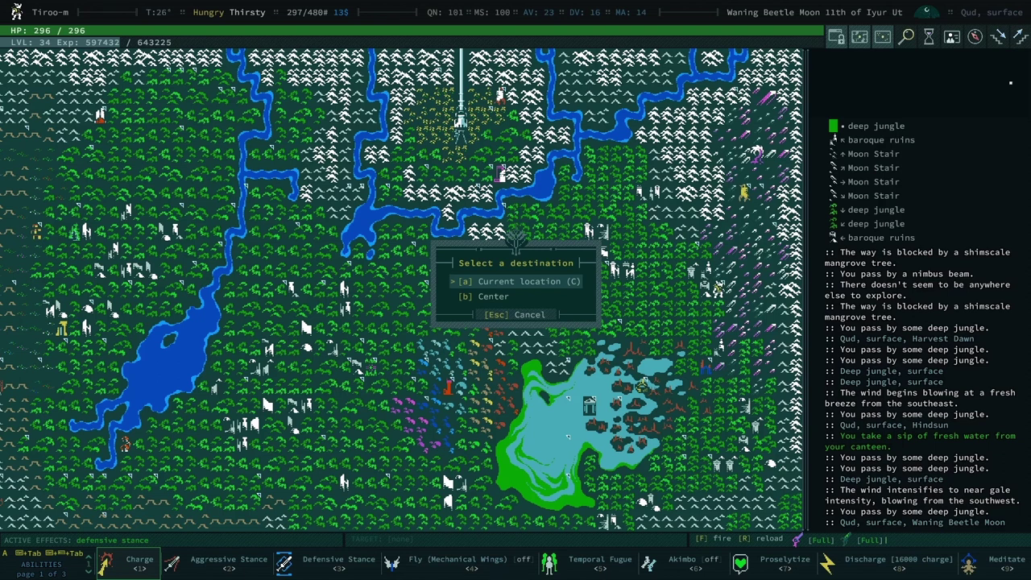
key("a")
- Step between neighbouring jungle zones, then enter an unexplored jungle zone from the world map
key("Down")
key("Up")
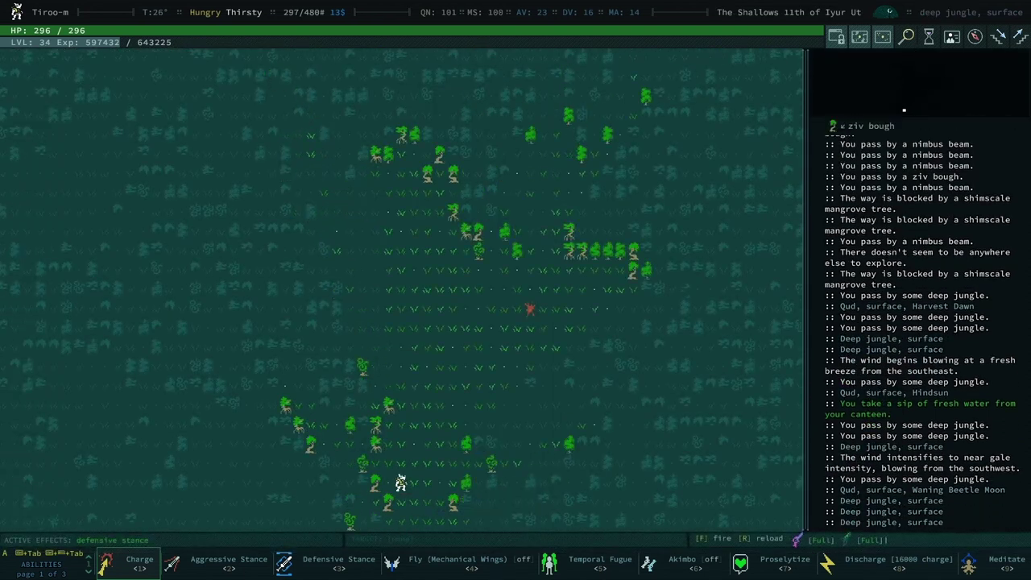
key("Left")
key("Left")
key("Left")
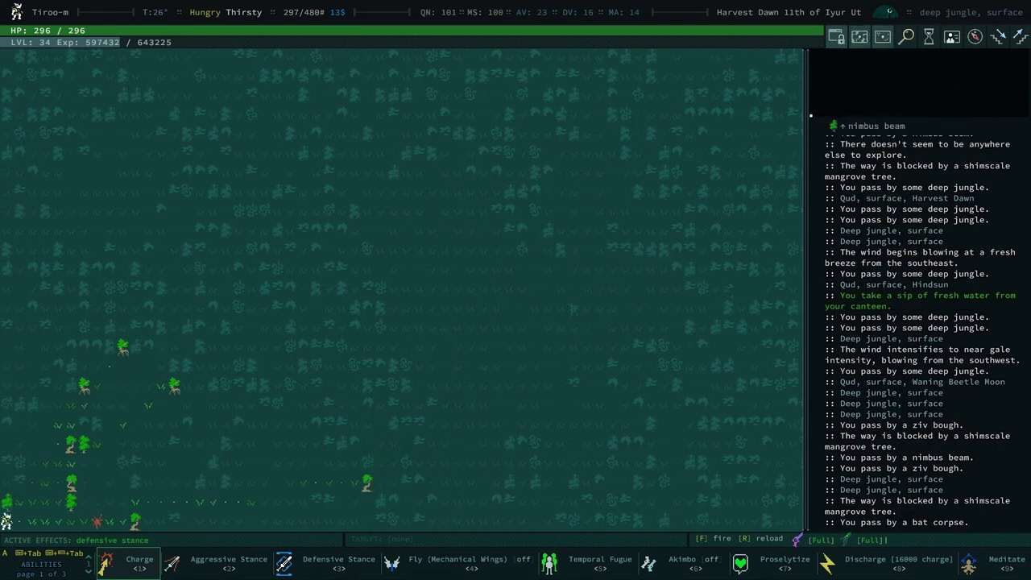
key("Down")
key("less")
key("greater")
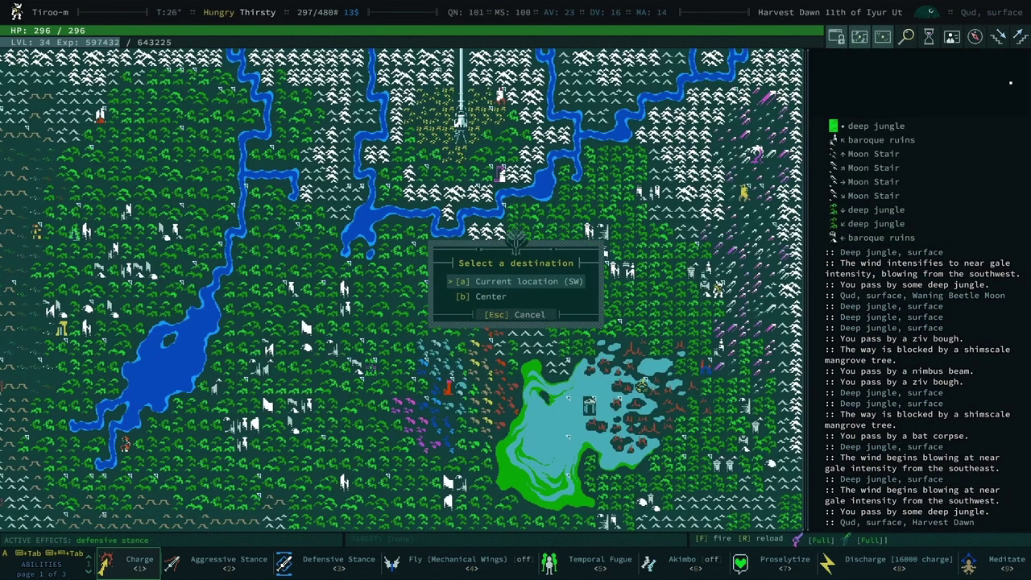
key("Return")
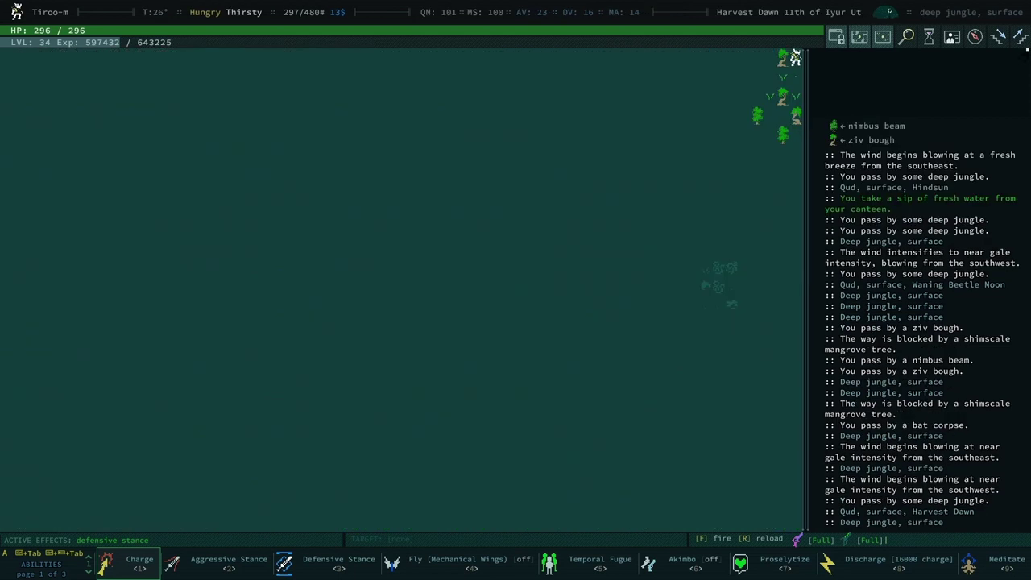
- Walk north and west, smash the blocking shimscale mangrove tree, and cross southeast
key("Up")
key("Left")
key("Left")
key("Left")
key("Up")
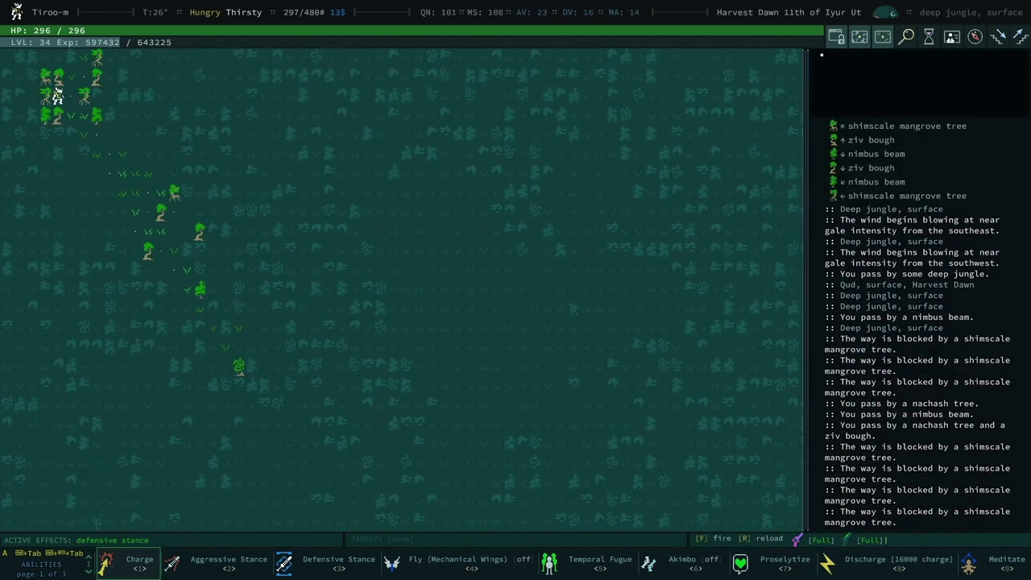
key("KP_7")
key("KP_7")
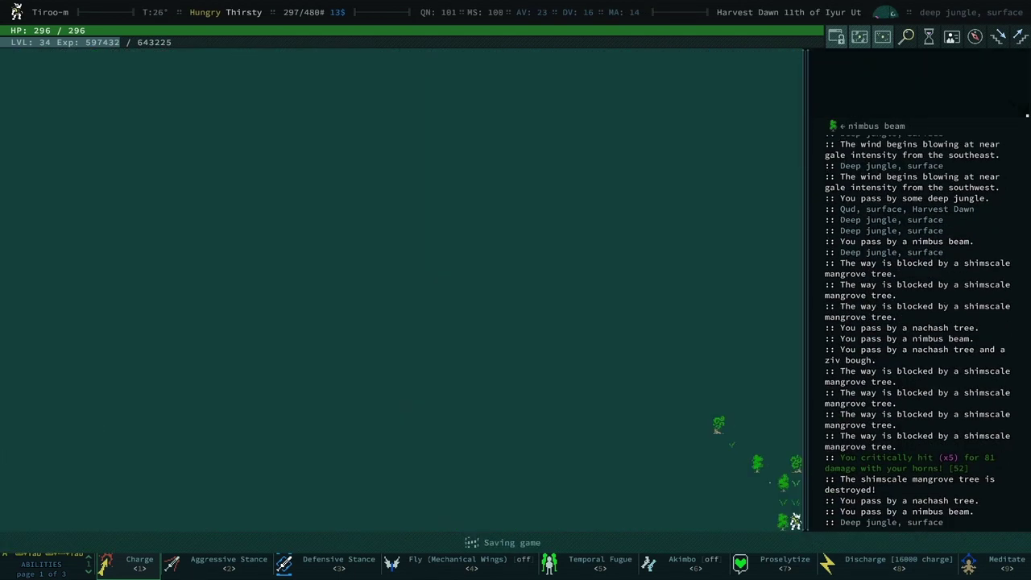
key("KP_3")
key("KP_3")
key("KP_3")
key("KP_3")
key("KP_3")
key("KP_3")
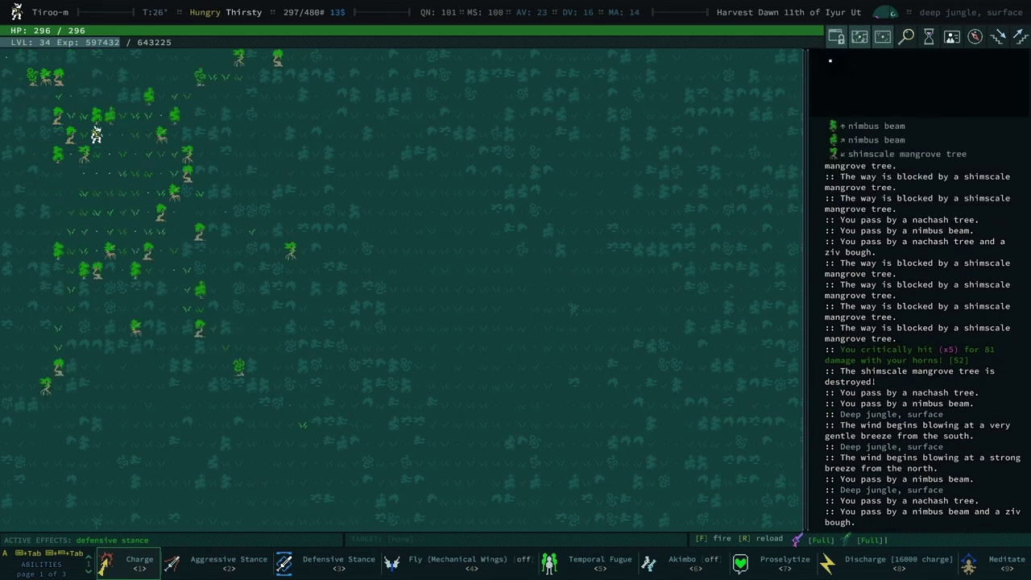
- Walk east along the zone's top rows and head north into the next jungle zone
key("w")
key("KP_6")
key("KP_9")
key("KP_9")
key("KP_9")
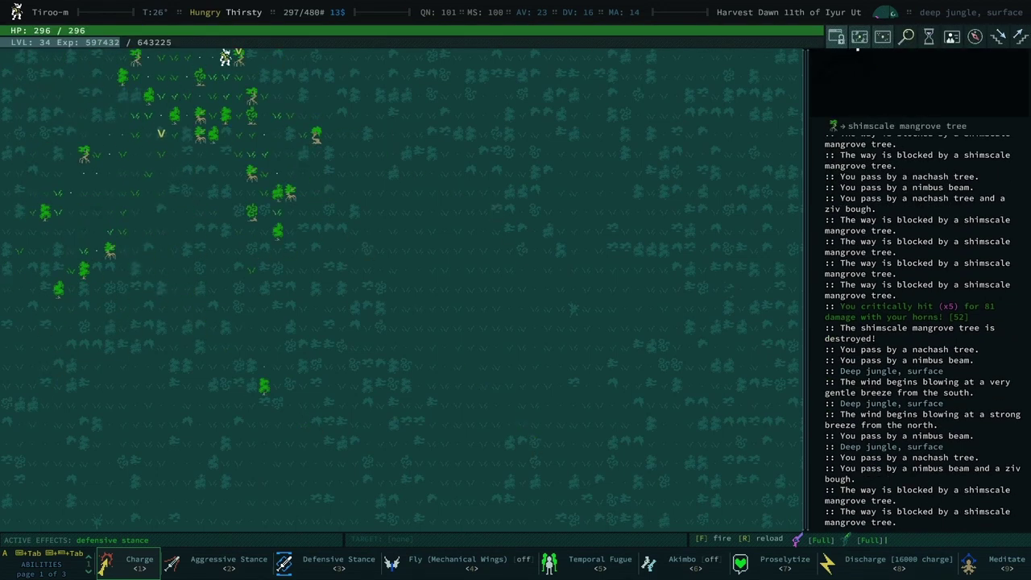
key("KP_3")
key("KP_6")
key("KP_9")
key("KP_3")
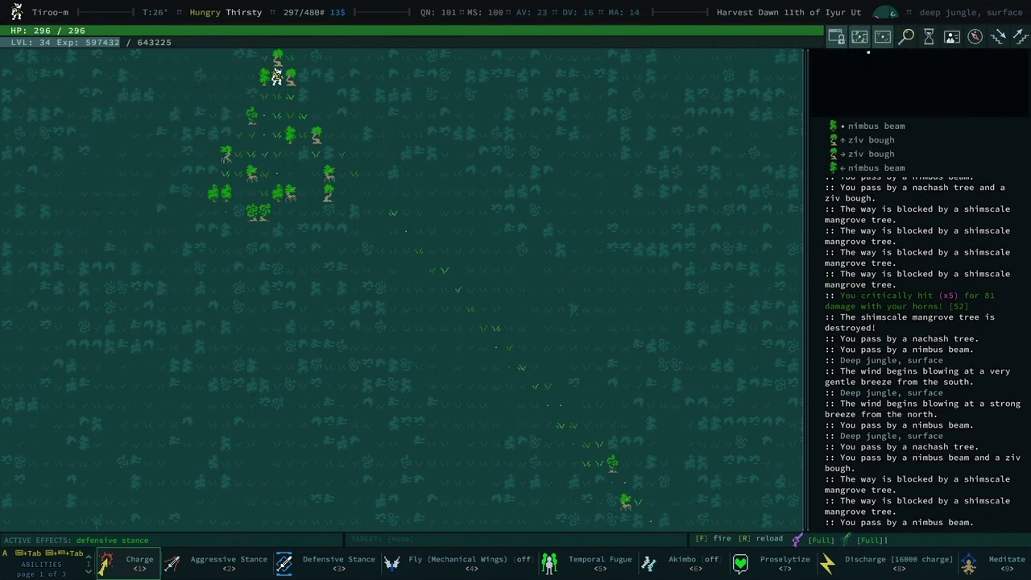
key("KP_8")
key("KP_8")
key("KP_8")
key("KP_8")
key("KP_8")
key("KP_6")
key("KP_6")
key("KP_6")
key("KP_6")
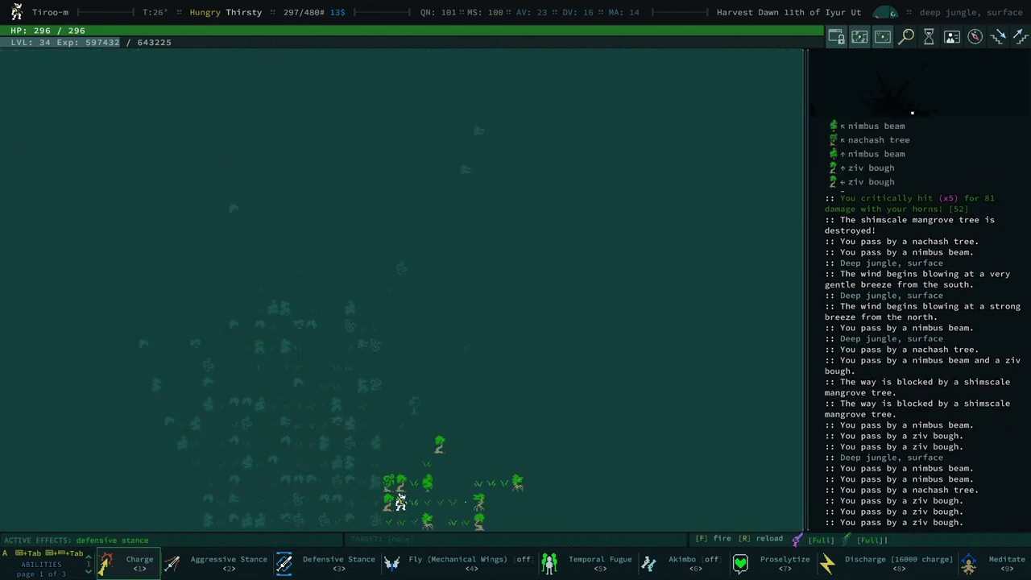
- Push against the blocking mangrove trees, then walk southeast and south into the next zone
key("KP_6")
key("KP_6")
key("KP_6")
key("KP_6")
key("KP_8")
key("KP_6")
key("KP_6")
key("KP_6")
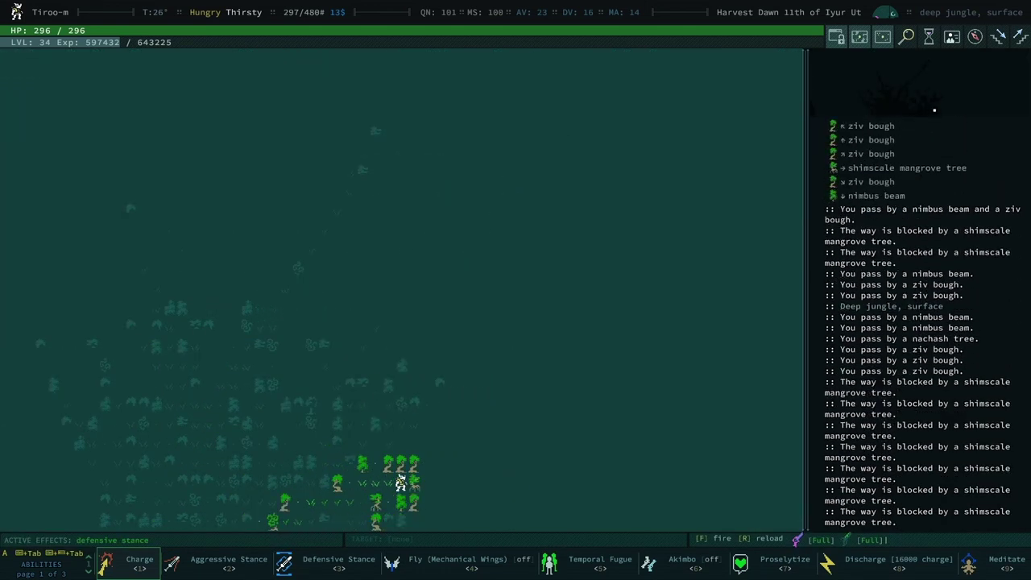
key("KP_2")
key("KP_2")
key("KP_6")
key("KP_6")
key("KP_9")
key("KP_9")
key("KP_6")
key("KP_3")
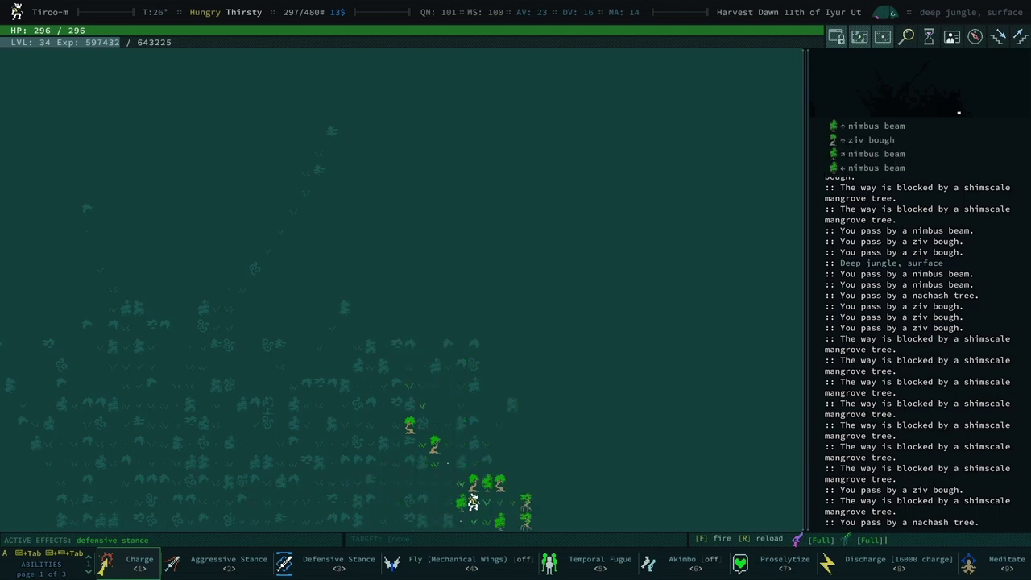
key("KP_6")
key("KP_6")
key("KP_6")
key("KP_6")
key("KP_6")
key("KP_6")
key("KP_6")
key("KP_6")
key("KP_6")
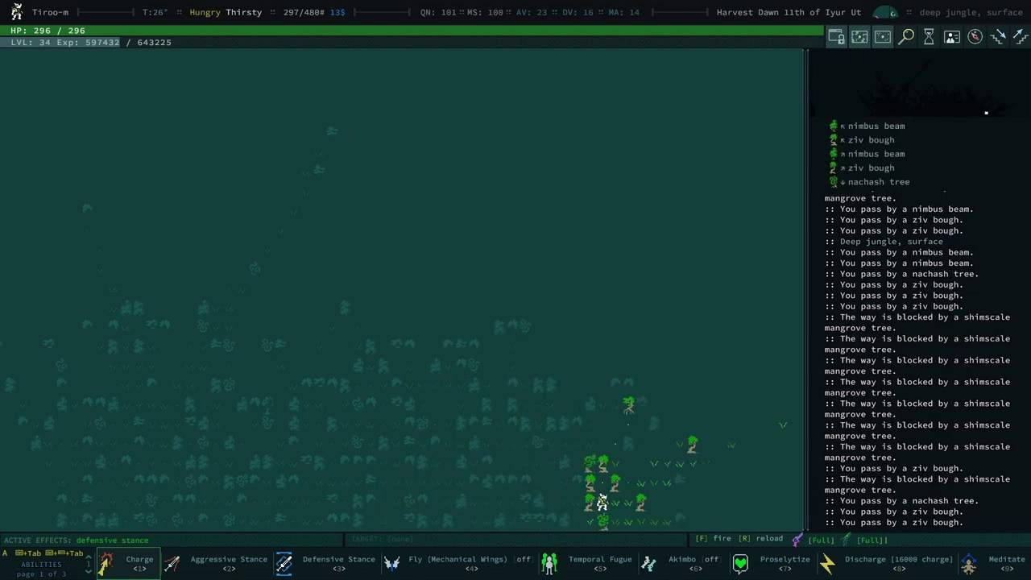
key("KP_2")
key("KP_2")
key("KP_2")
key("KP_2")
key("KP_2")
key("KP_2")
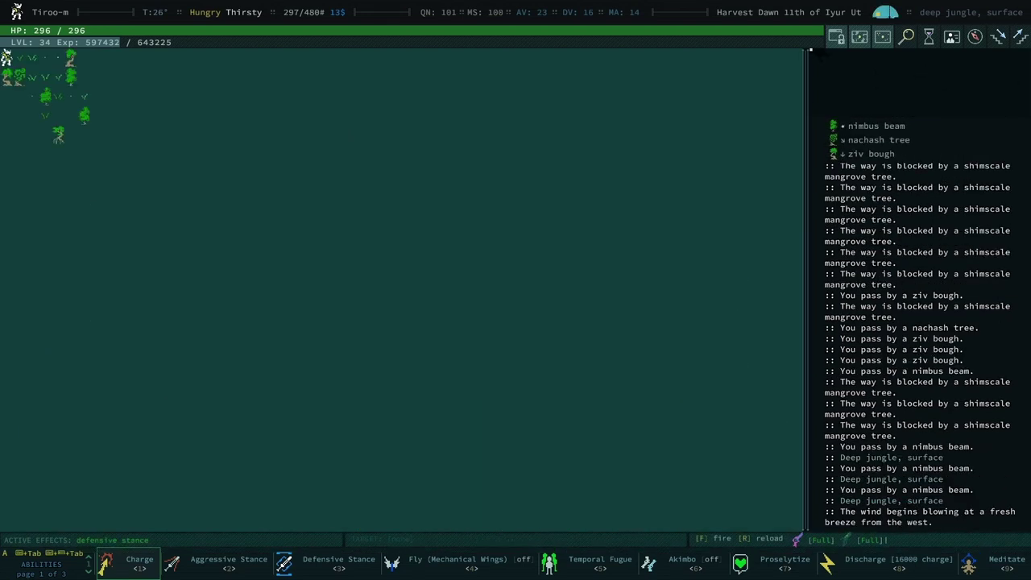
key("x")
key("Escape")
key("j")
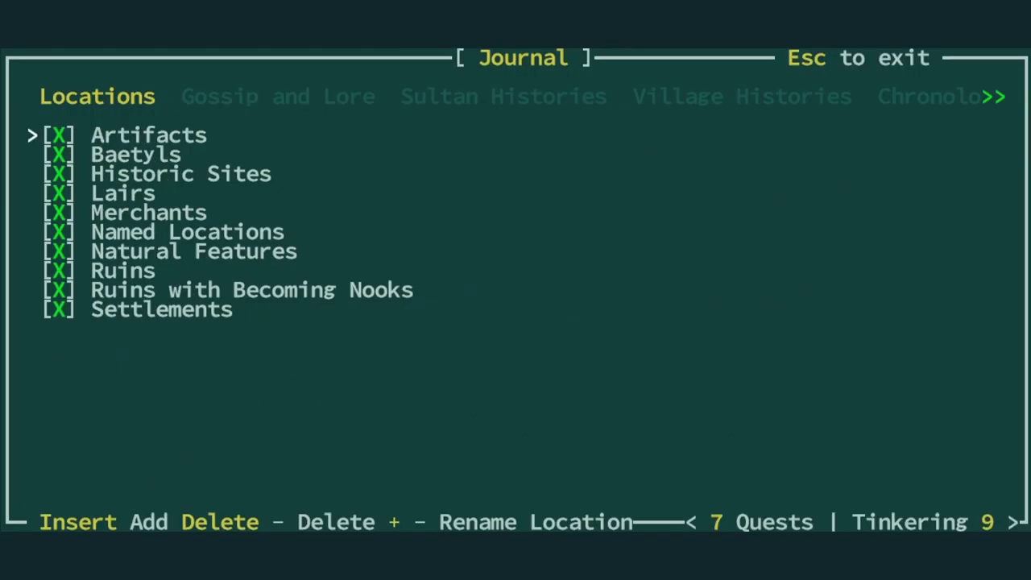
key("Up")
key("Up")
key("Return")
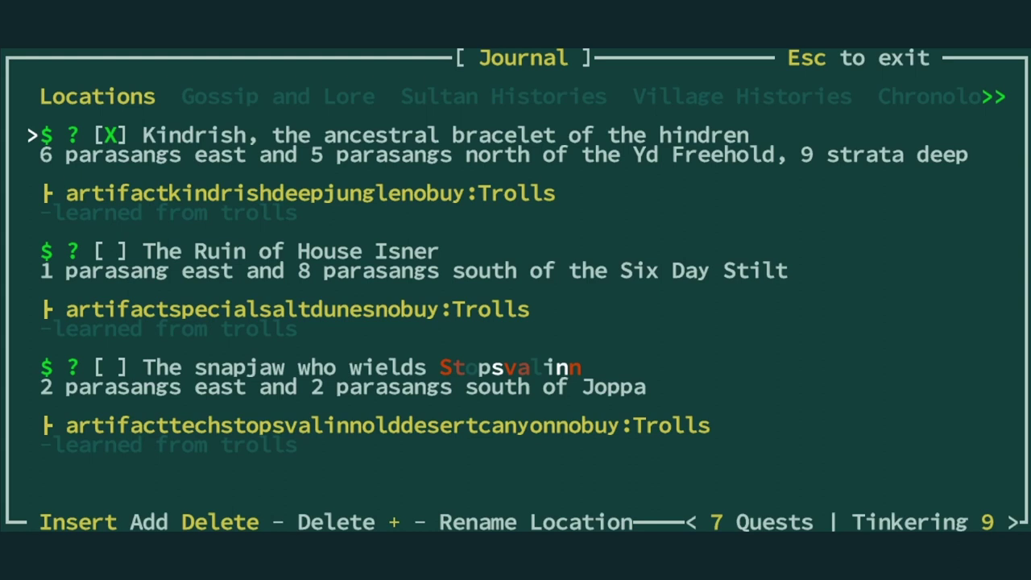
key("Escape")
key("Escape")
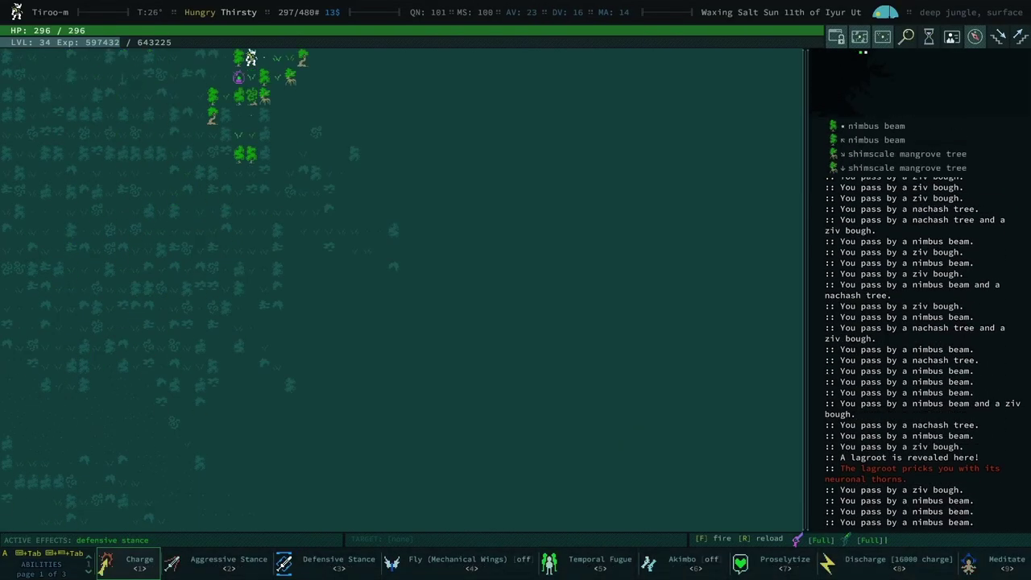
- Kill the greater voider and break out through the lair's north wall
key("KP_9")
key("KP_9")
key("KP_9")
key("KP_9")
key("KP_9")
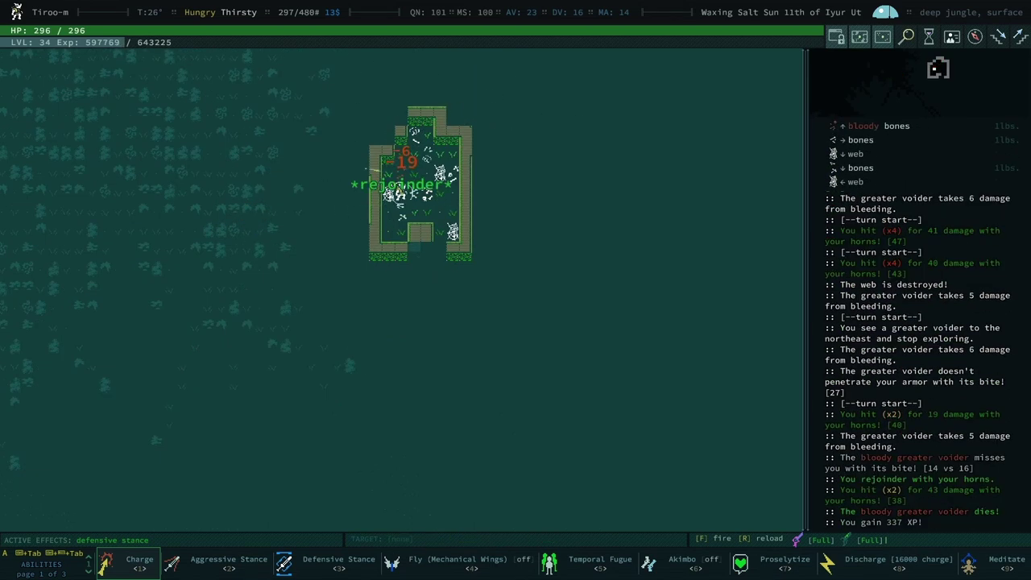
key("KP_9")
key("KP_9")
key("KP_8")
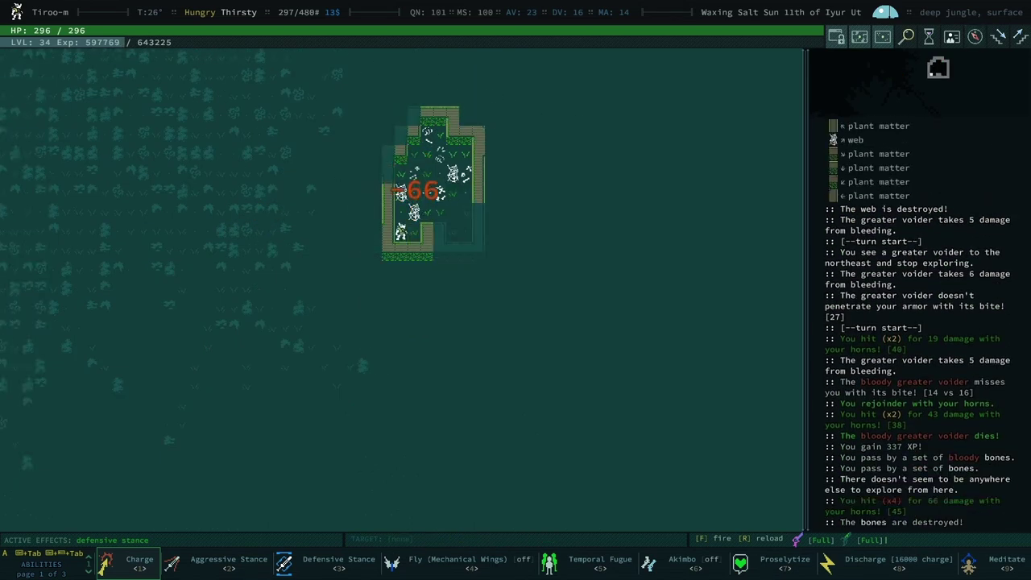
key("KP_8")
key("KP_8")
key("KP_8")
key("KP_8")
key("KP_8")
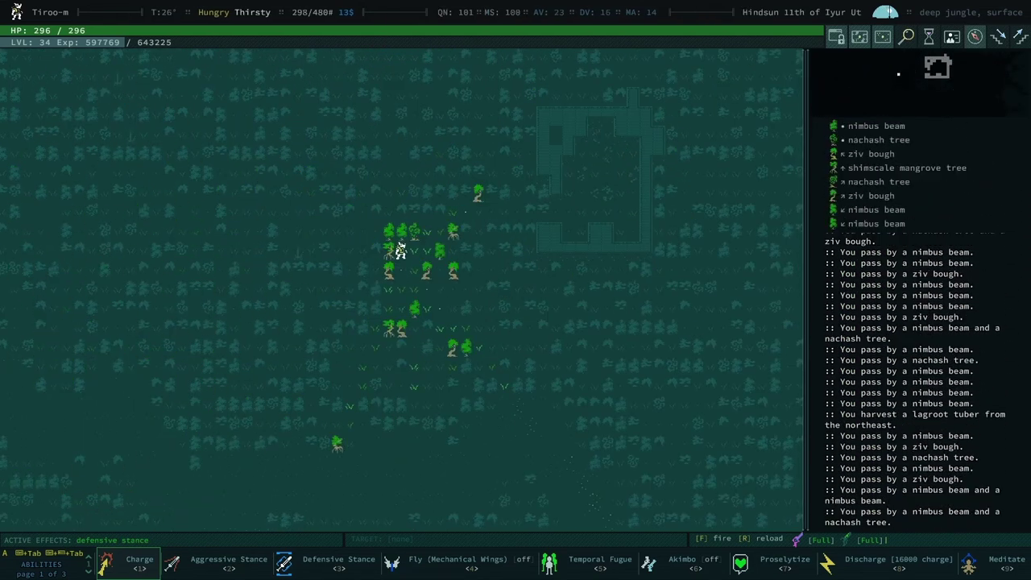
- Dismiss the nothing-left-to-explore notice and walk west through the jungle
key("space")
key("KP_4")
key("KP_4")
key("KP_4")
key("KP_4")
key("KP_4")
key("KP_4")
key("KP_4")
key("KP_4")
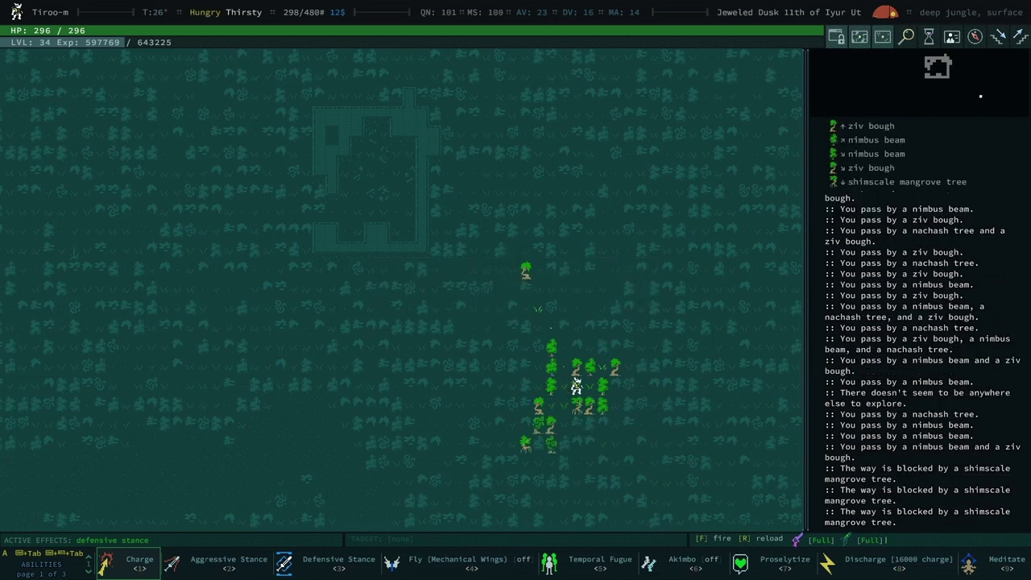
key("KP_4")
key("KP_4")
key("KP_4")
key("KP_4")
key("KP_4")
key("KP_4")
key("KP_4")
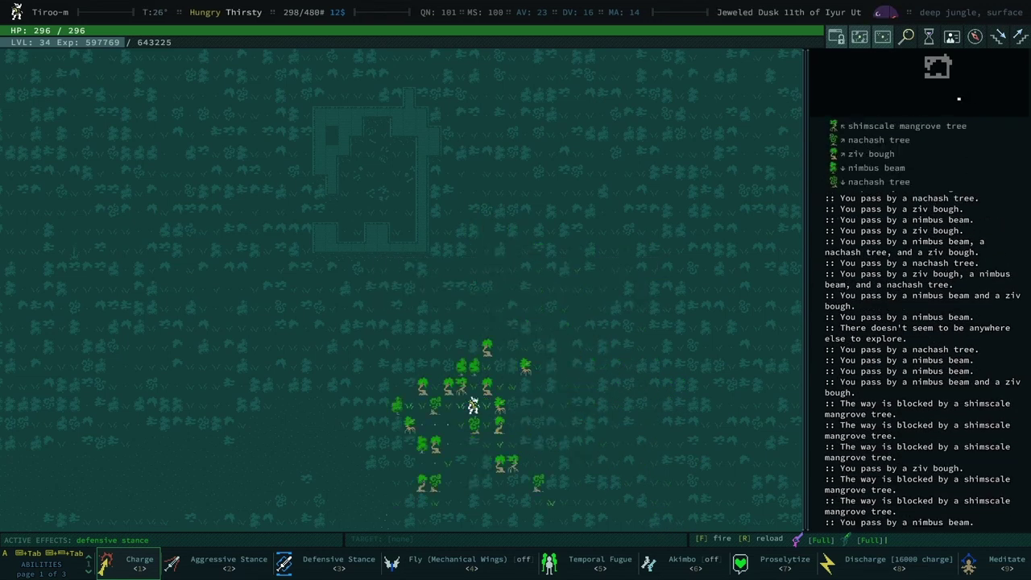
key("KP_4")
key("KP_4")
key("KP_4")
key("KP_4")
key("KP_4")
key("KP_4")
key("KP_4")
key("KP_4")
key("KP_4")
key("KP_4")
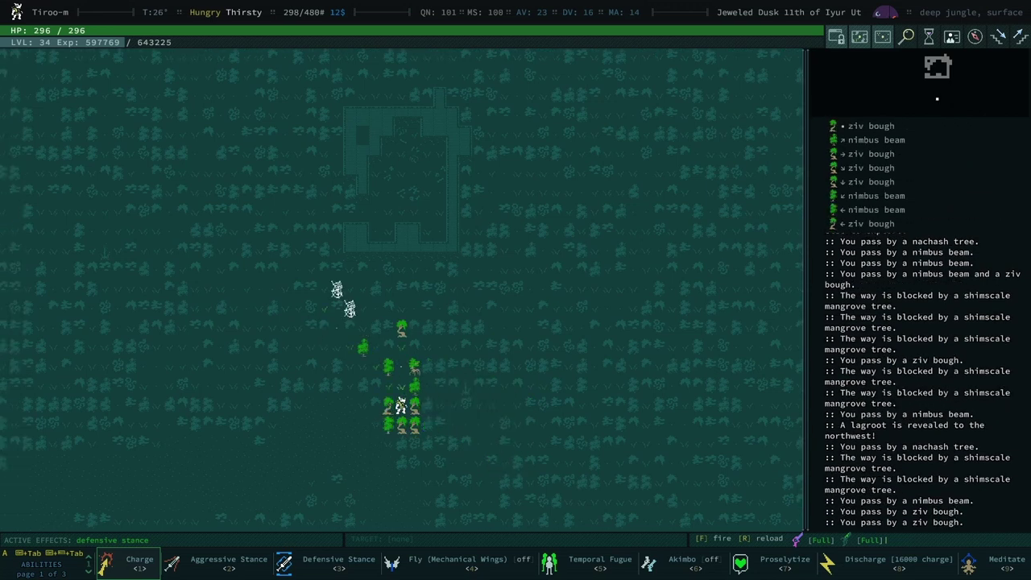
- Move on through the jungle and examine the nearby purple jell
key("KP_7")
key("KP_4")
key("KP_4")
key("KP_7")
key("KP_4")
key("KP_4")
key("KP_7")
key("KP_4")
key("KP_4")
key("KP_4")
key("KP_4")
key("KP_4")
key("l")
key("Escape")
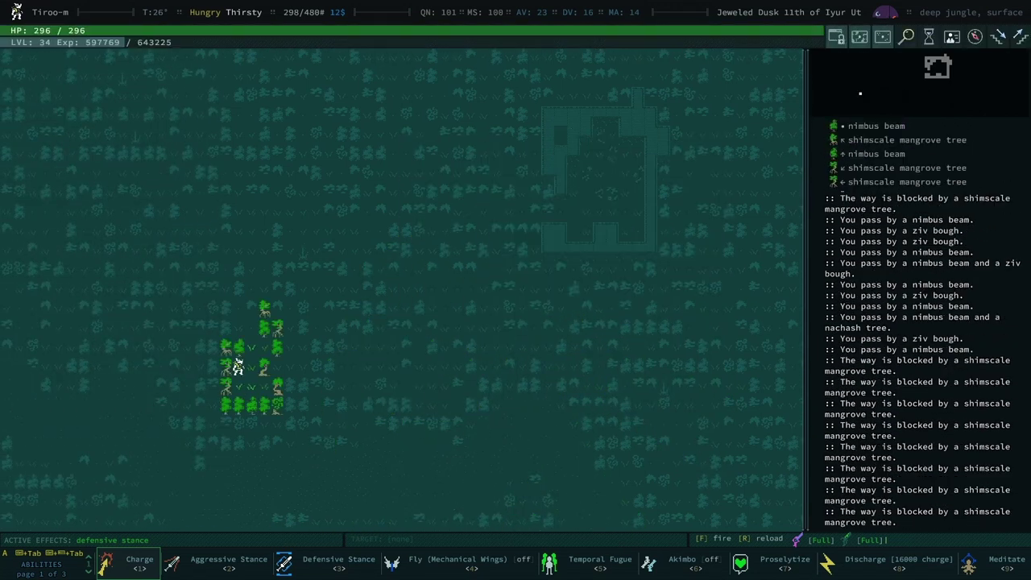
- Travel via the world map, walk south across zones, and auto-explore, killing a bloated pearlfrog
key("less")
key("greater")
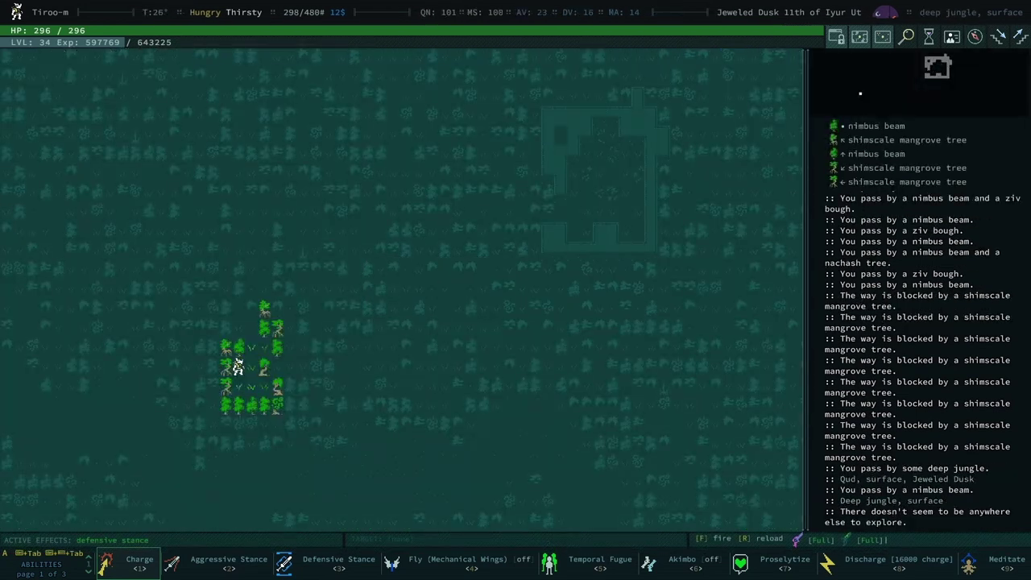
key("KP_3")
key("KP_3")
key("KP_3")
key("KP_3")
key("KP_3")
key("KP_3")
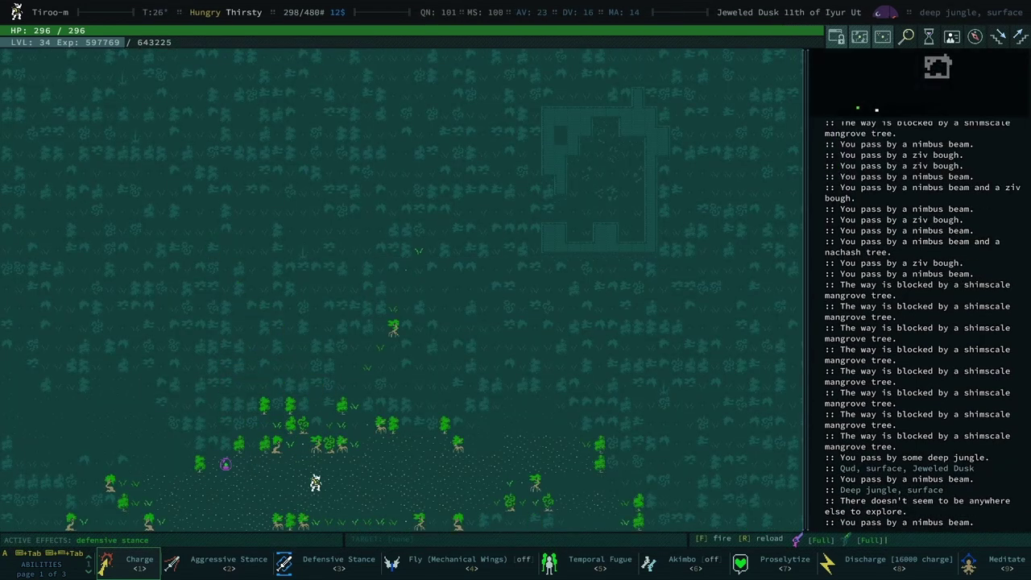
key("KP_1")
key("KP_1")
key("KP_1")
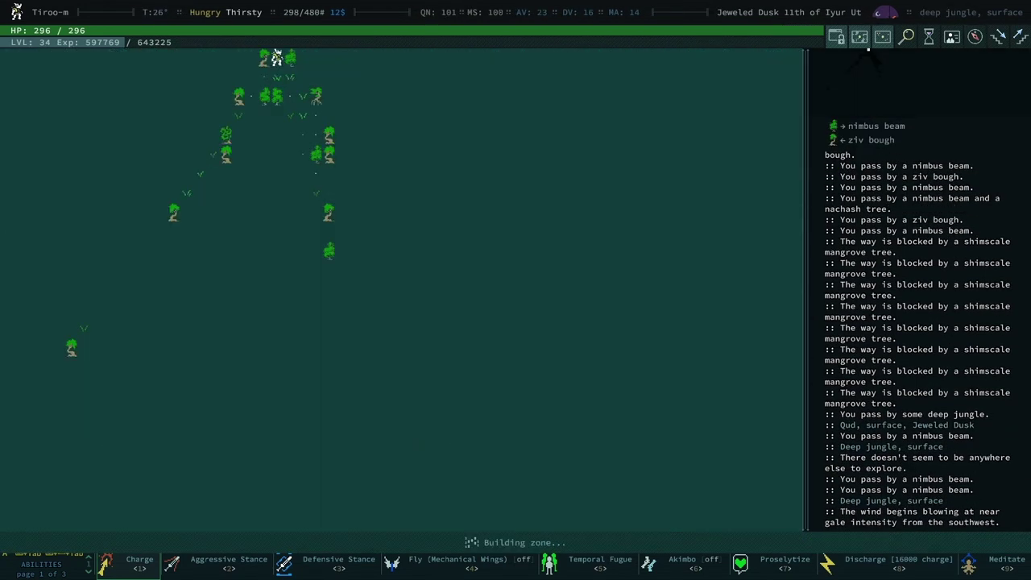
key("KP_2")
key("KP_2")
key("KP_2")
key("KP_2")
key("KP_2")
key("KP_2")
key("KP_2")
key("KP_2")
key("KP_2")
key("KP_2")
key("KP_2")
key("KP_2")
key("KP_7")
key("KP_7")
key("KP_7")
key("KP_0")
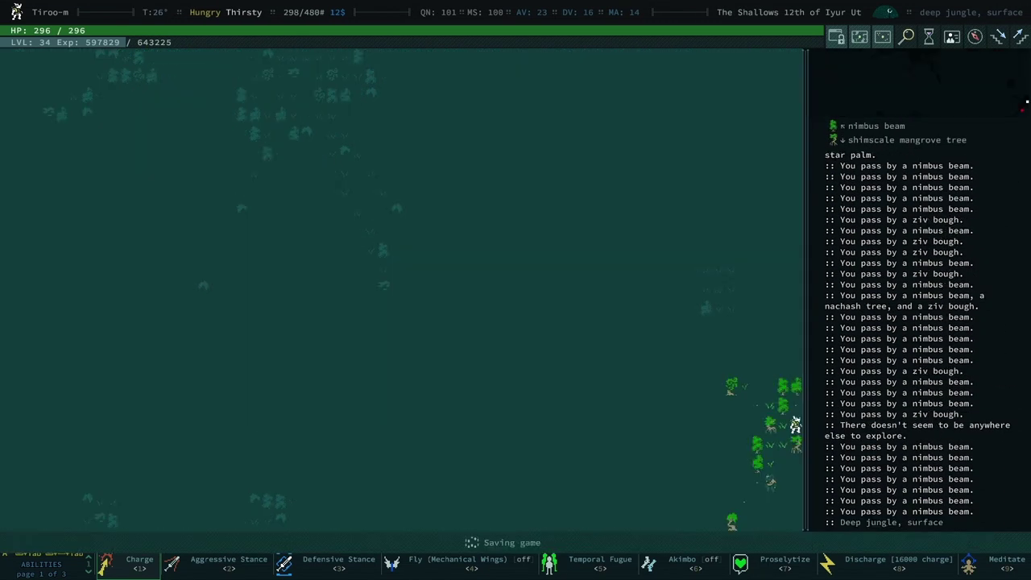
- Dismiss the psychic attack notice and kill the goatfolk qlippoth with a charge
key("space")
key("1")
key("Return")
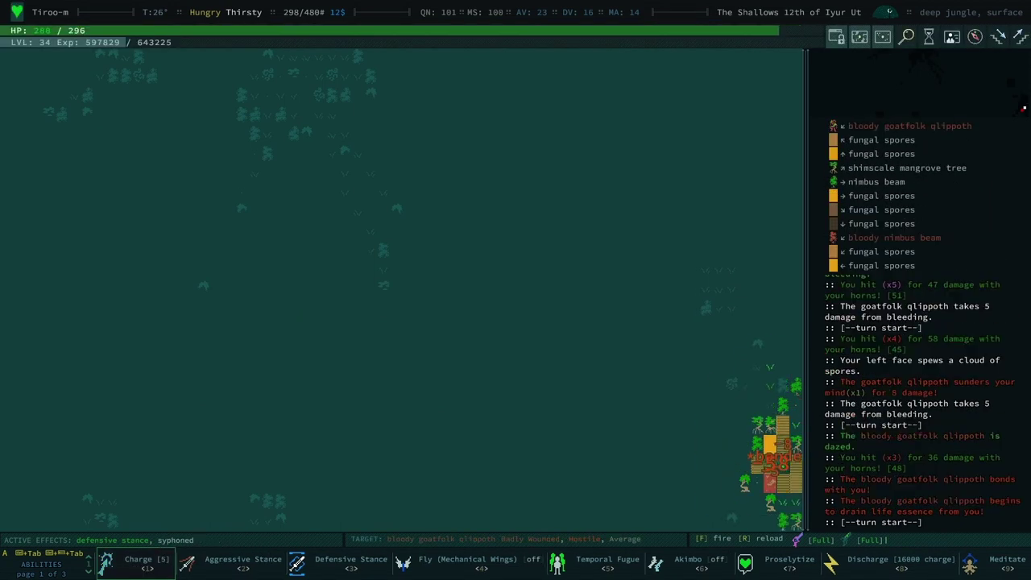
key("KP_1")
- Resume exploring, examine the deep slumberling to the north, and attack it
key("0")
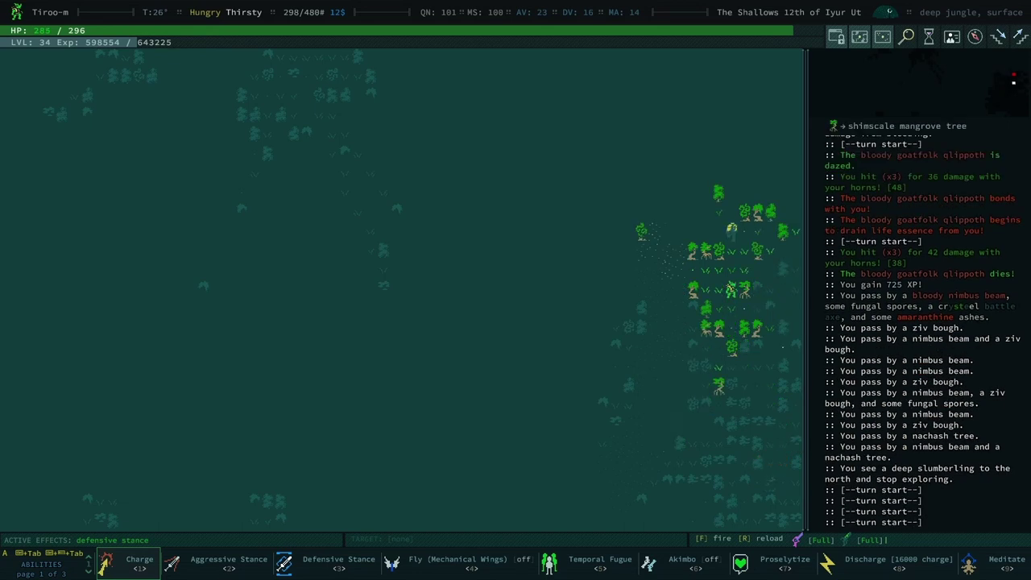
key("l")
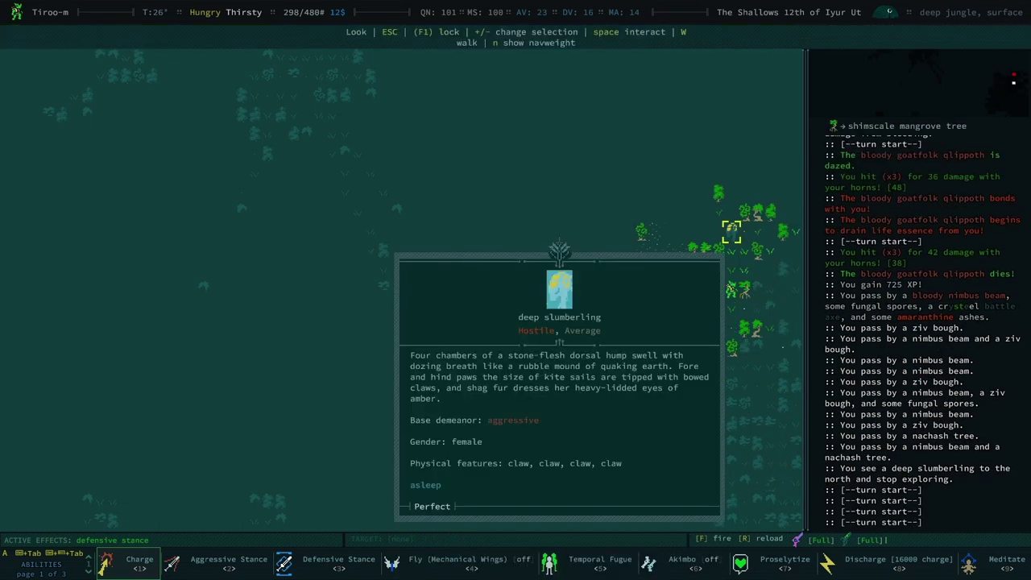
key("Escape")
key("Up")
key("Up")
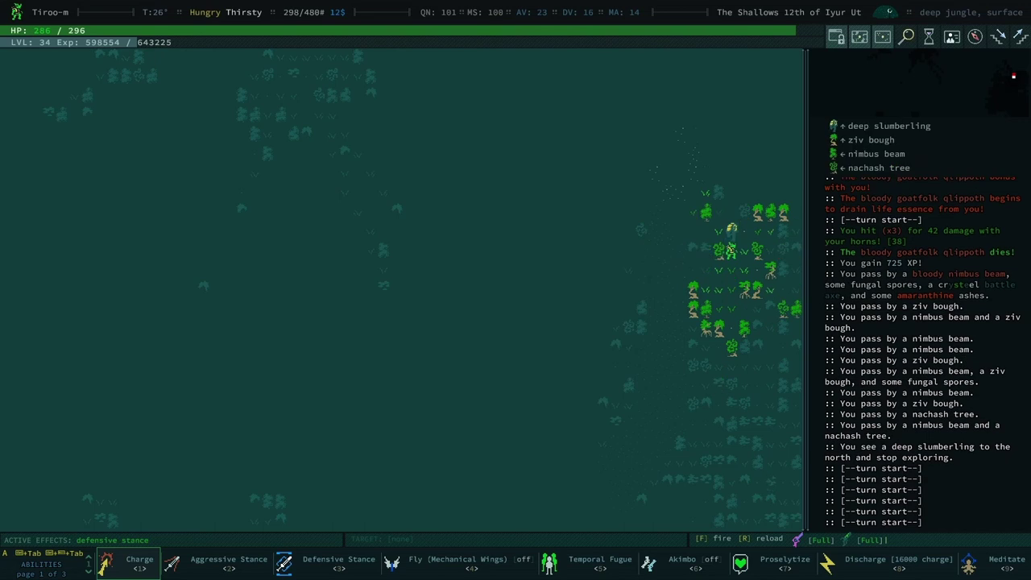
key("Up")
key("Up")
key("Up")
key("Up")
key("Up")
key("Up")
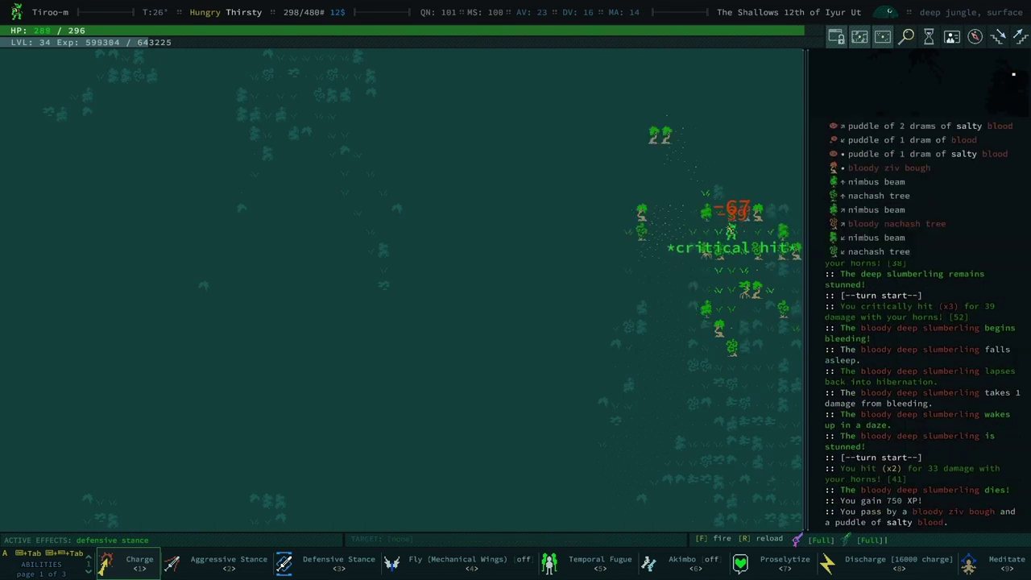
- Auto-explore, kill the ogre ape to the west, and finish exploring the zone
key("0")
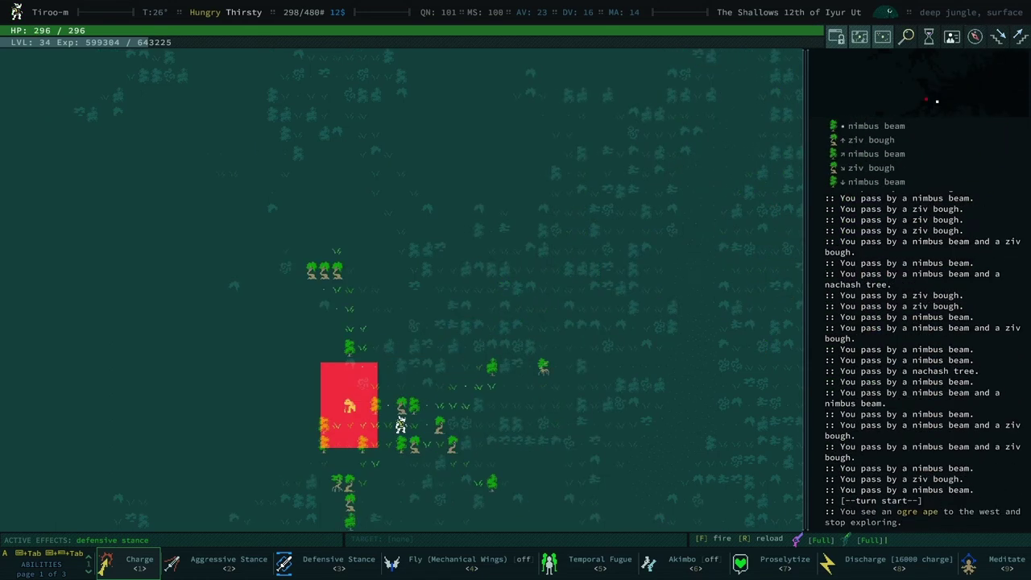
key("0")
key("0")
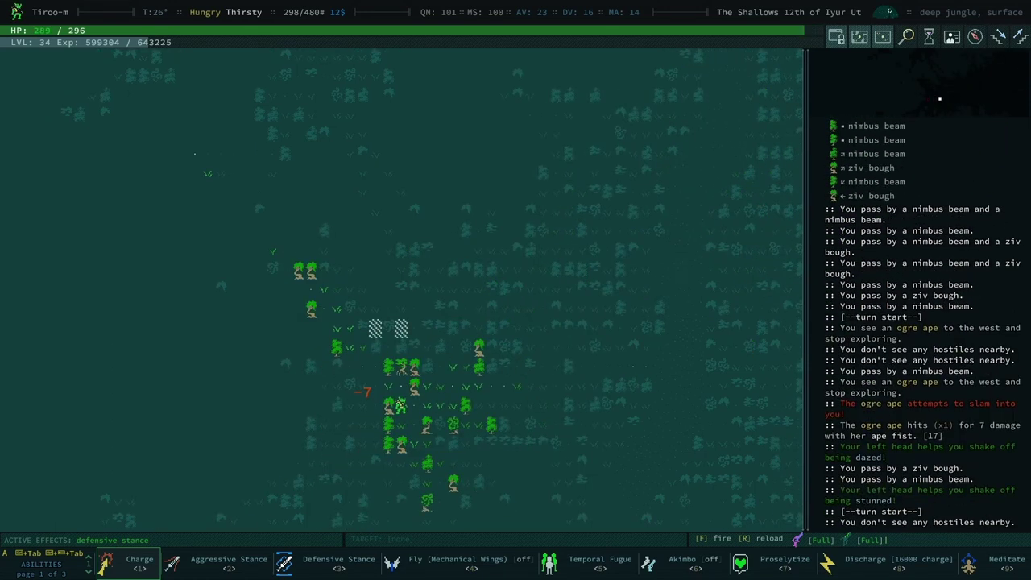
key("0")
key("Left")
key("Left")
key("Left")
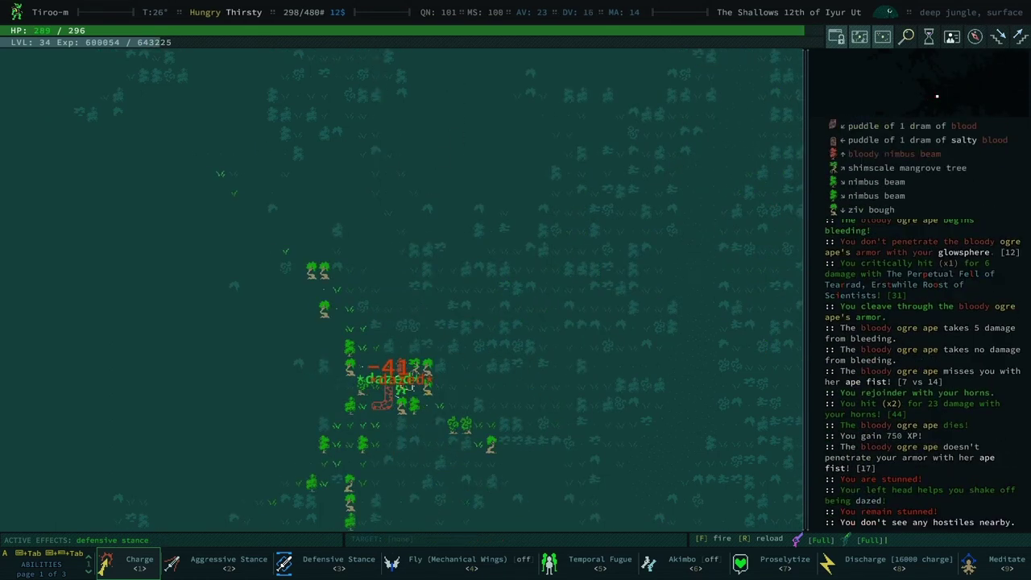
key("0")
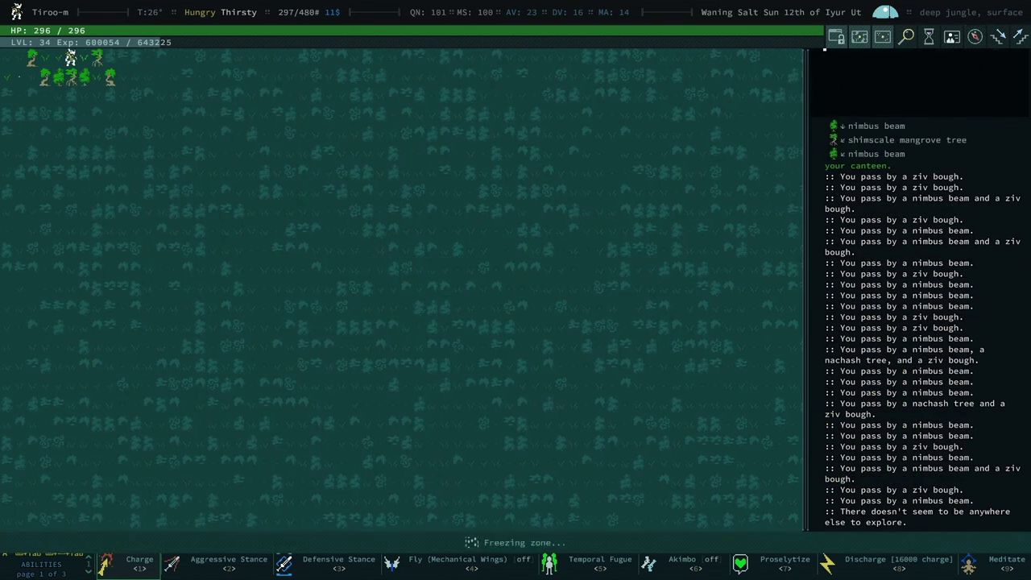
- Dismiss the explore notice, move north into the next jungle zone, and start exploring
key("space")
key("Up")
key("0")
key("space")
key("shift+Up")
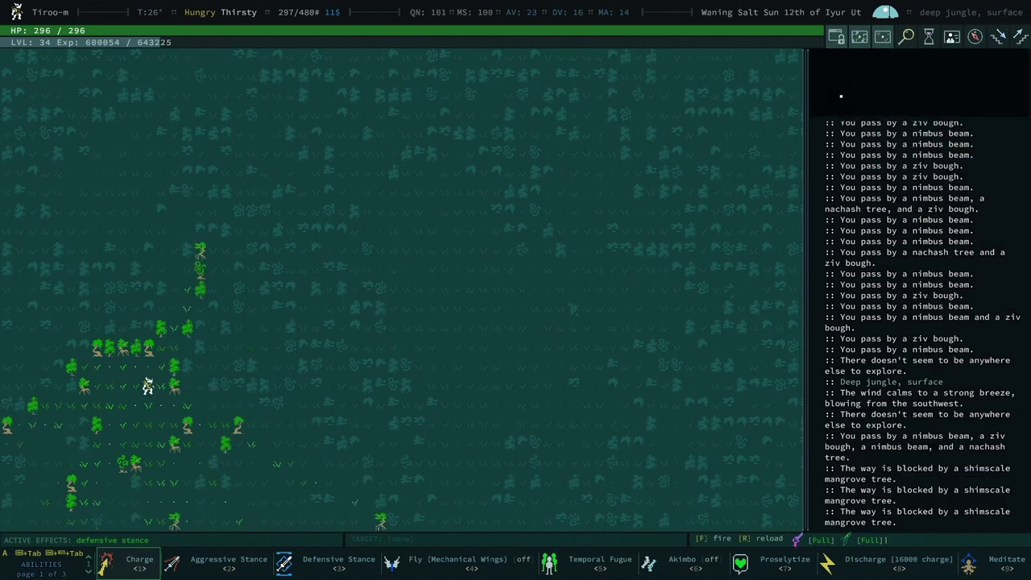
key("Up")
key("Up")
- Keep exploring northeast through the new jungle zone
key("Up")
key("Right")
key("Up")
key("Right")
key("Up")
key("Right")
key("Up")
key("Right")
key("Up")
key("Right")
key("Up")
key("Right")
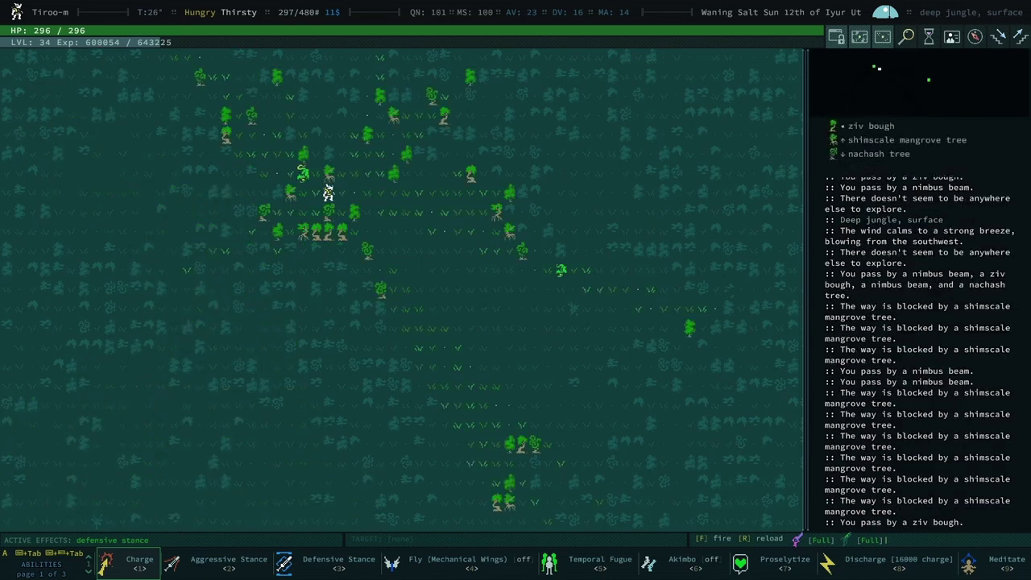
key("Right")
key("Up")
key("Right")
key("Right")
key("Right")
key("Right")
key("Right")
key("Right")
key("Right")
key("Right")
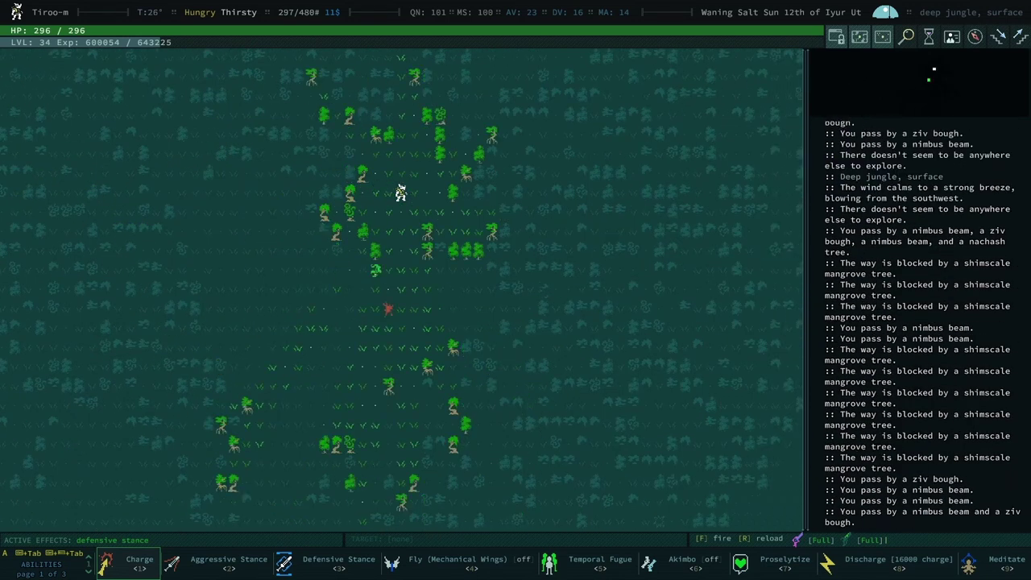
- Walk southwest through the clearing
key("Down")
key("Left")
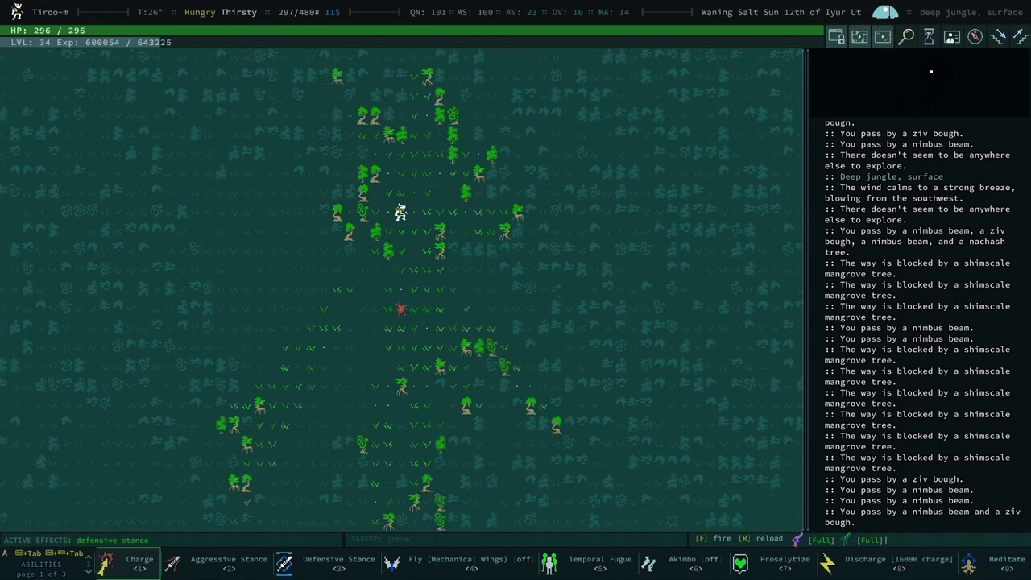
key("Down")
key("Left")
key("Down")
key("Left")
key("Down")
key("Left")
key("Down")
key("Down")
- Examine the elder tartbeard to the northwest
key("l")
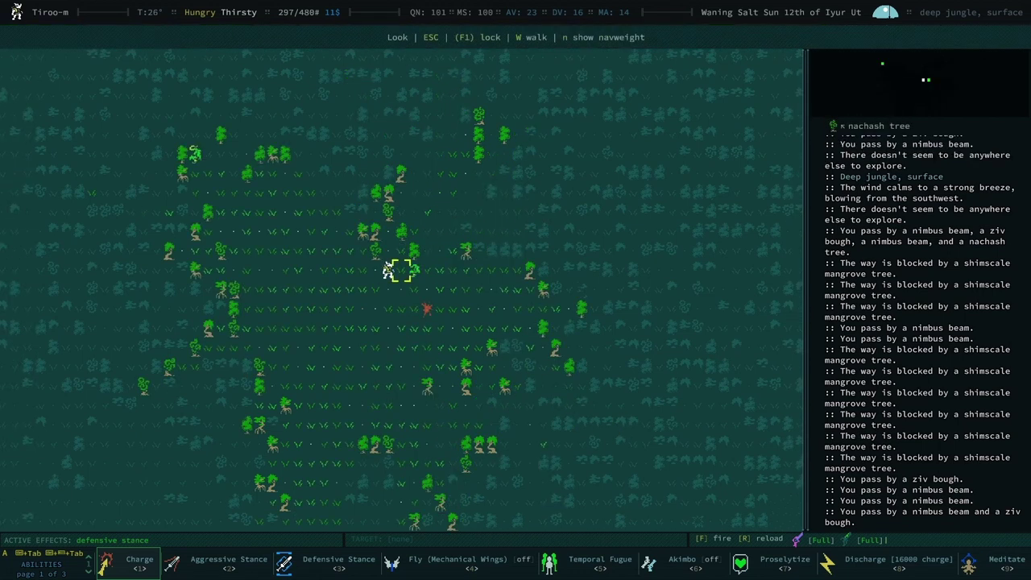
key("Up")
key("Left")
key("Up")
key("Left")
key("Up")
key("Up")
key("Left")
key("Up")
key("Left")
key("Up")
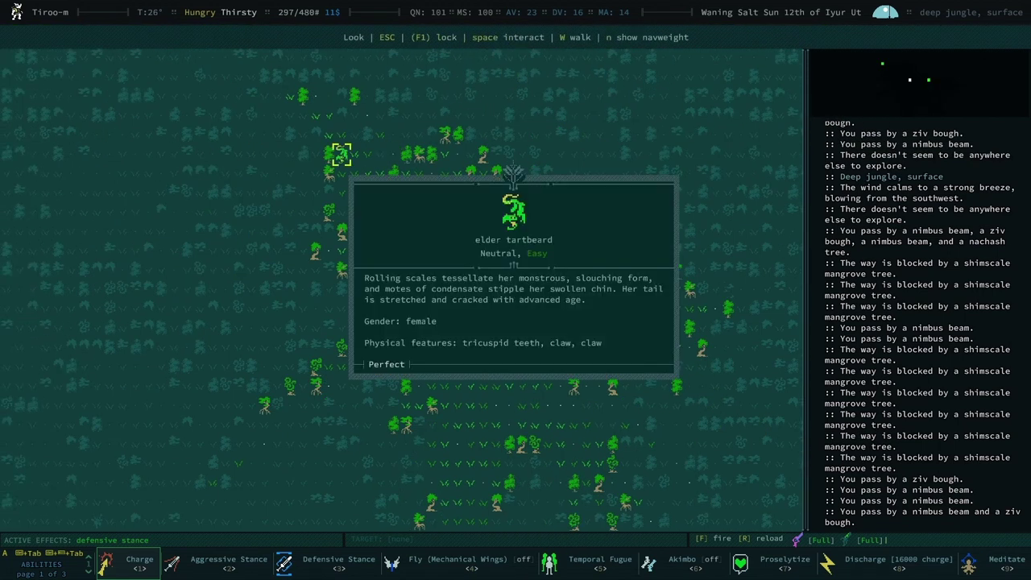
key("Escape")
- Review the equipment screen and page down through the Klang quest entries
key("i")
key("9")
key("9")
key("9")
key("Page_Down")
key("Page_Down")
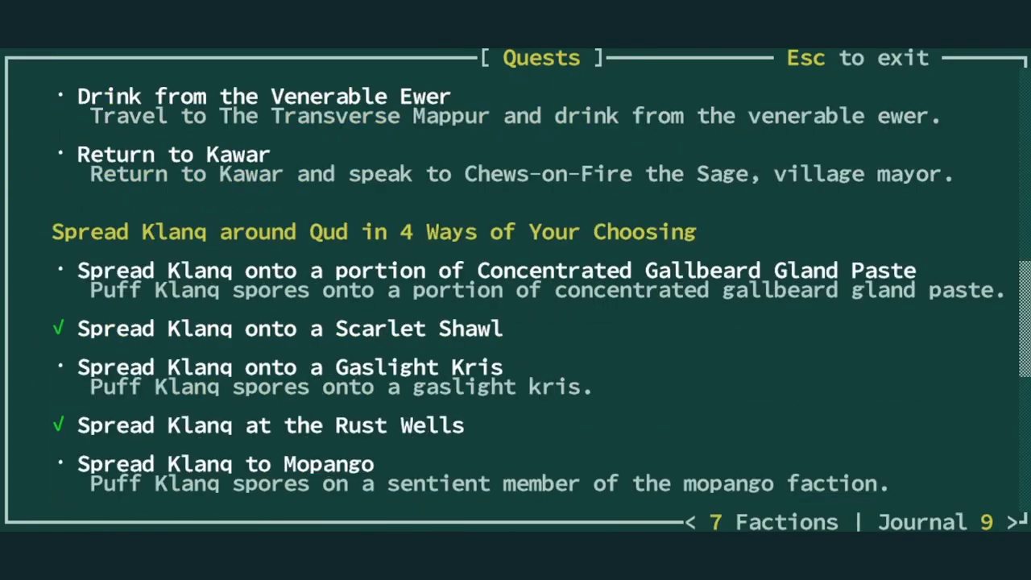
key("Page_Down")
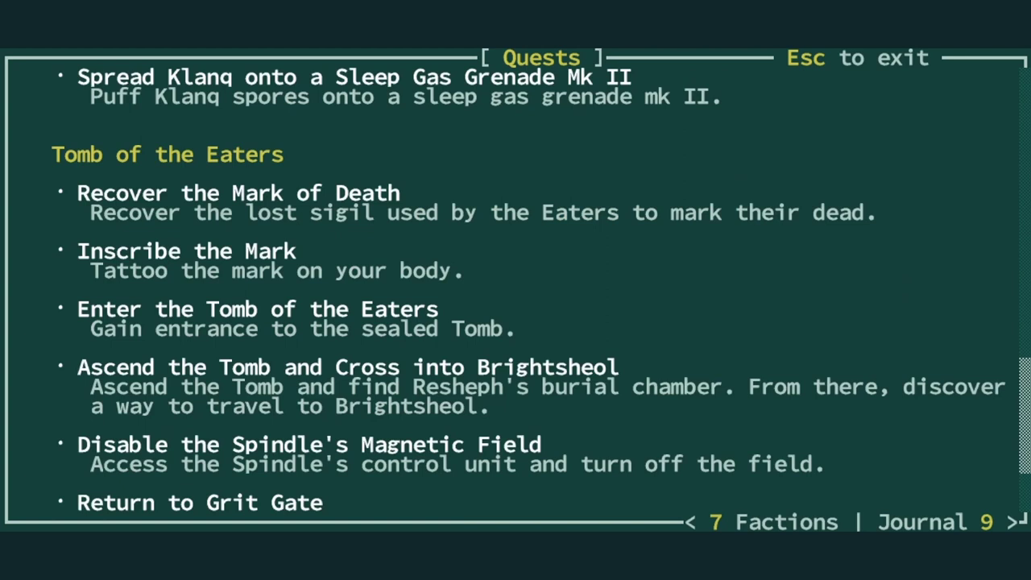
scroll(516, 290, "up", 4)
scroll(516, 290, "up", 1)
scroll(515, 290, "up", 1)
scroll(516, 290, "up", 1)
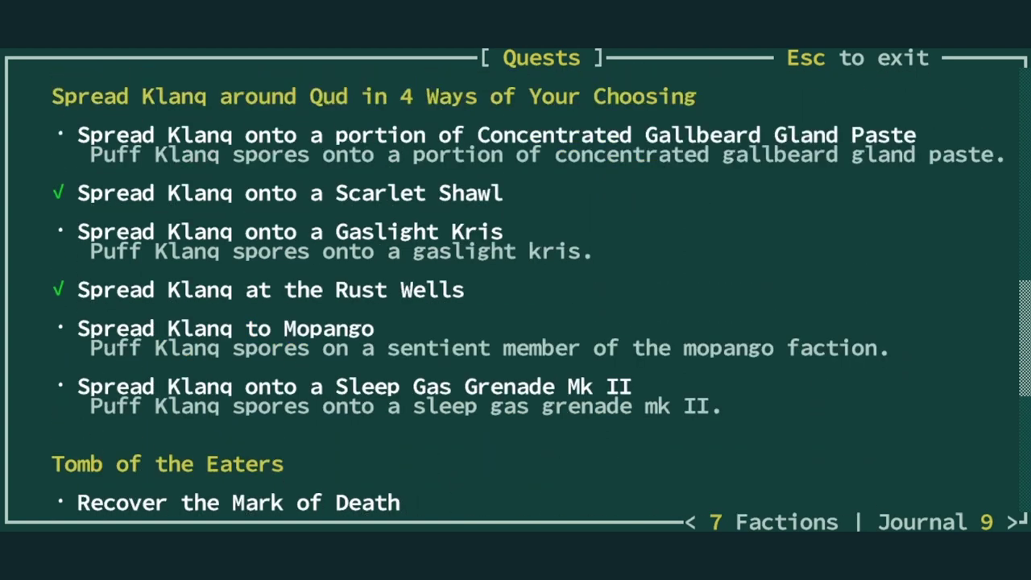
- Close the quest journal, walk west and kill the elder tartbeard for 350 XP
key("Escape")
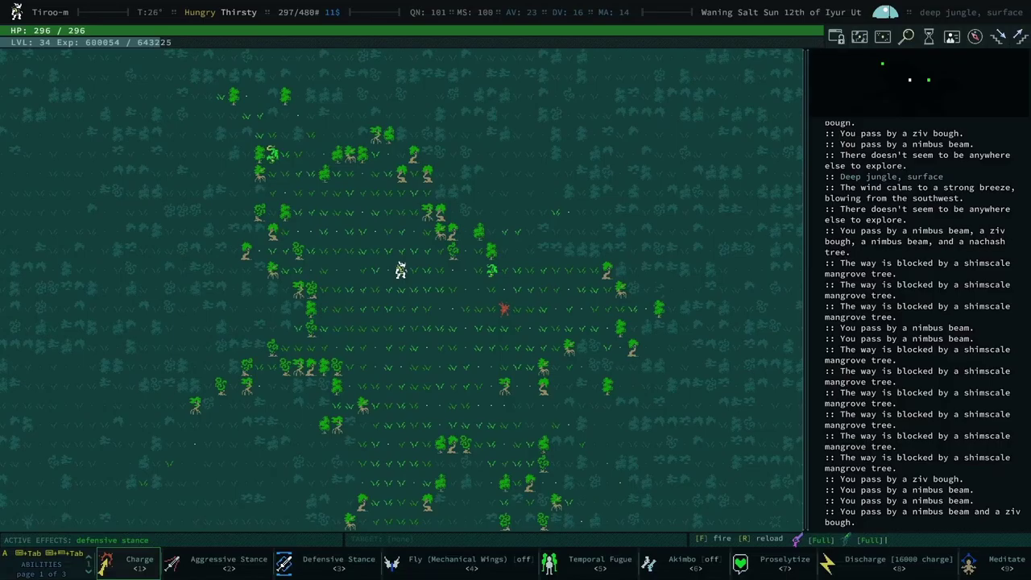
key("Left")
key("Left")
key("Left")
key("Left")
key("Left")
key("KP_7")
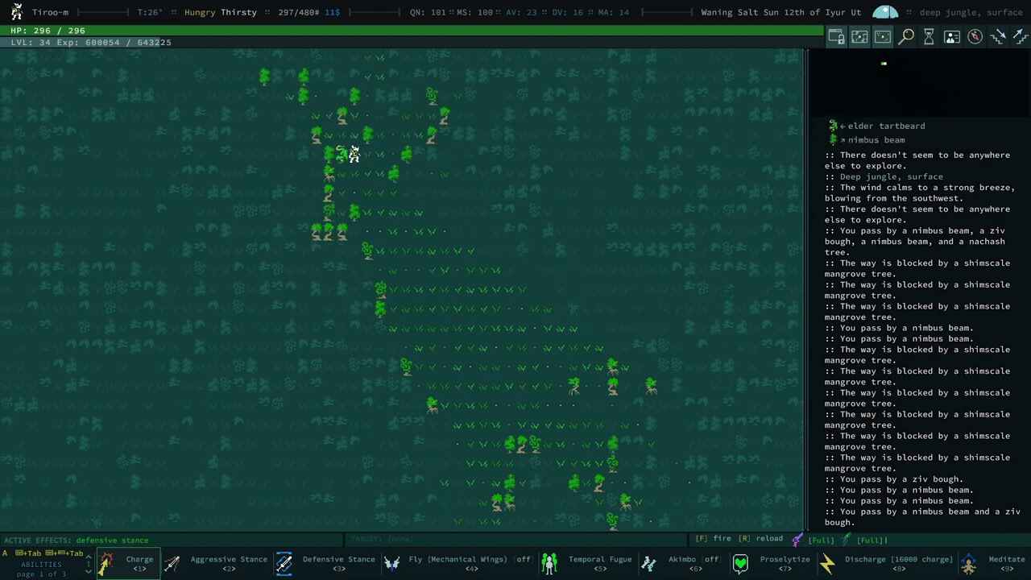
key("Left")
key("Left")
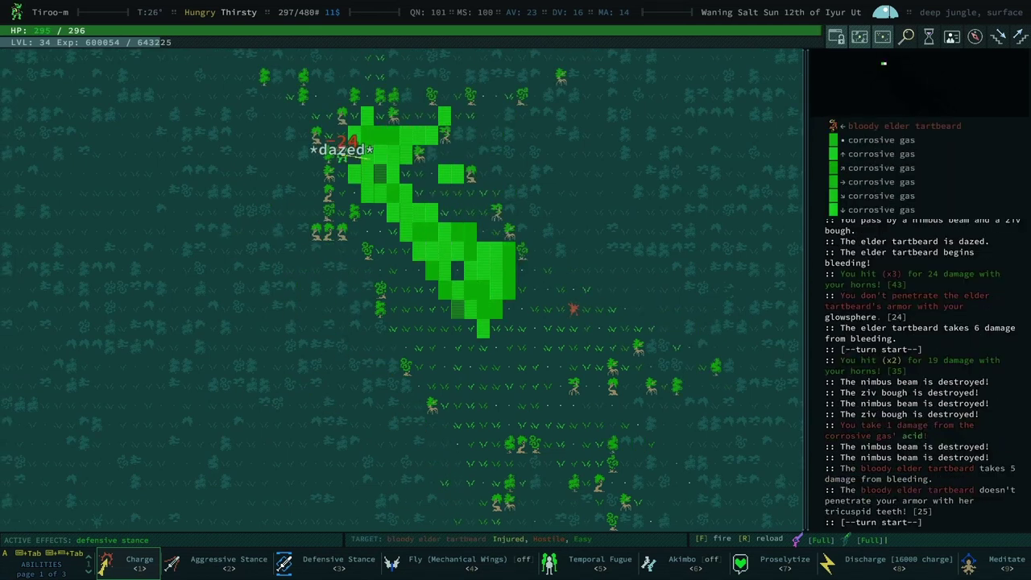
key("Left")
key("Left")
key("Left")
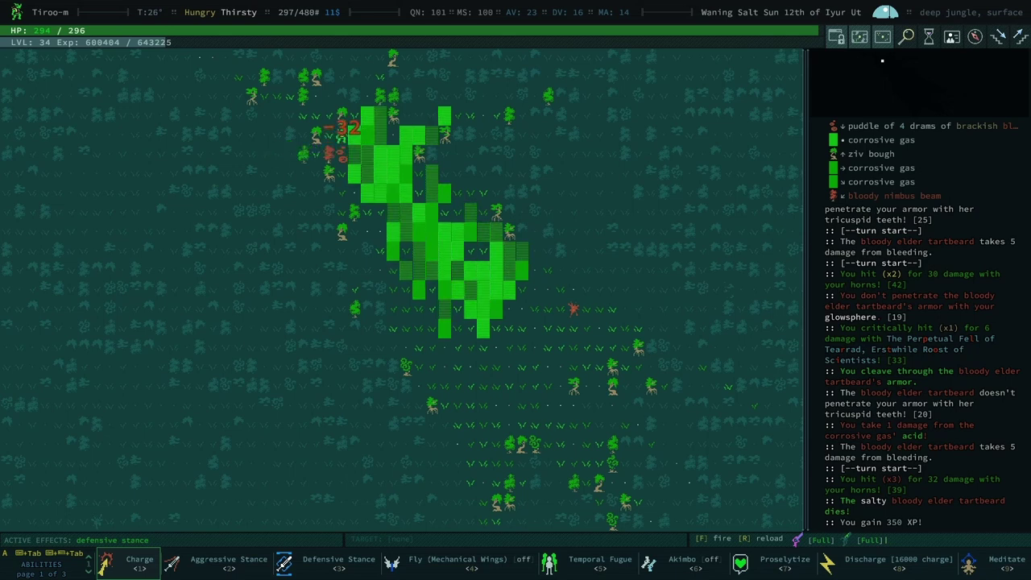
key("Left")
- Auto-explore the rest of the zone and walk south onto the world map
key("0")
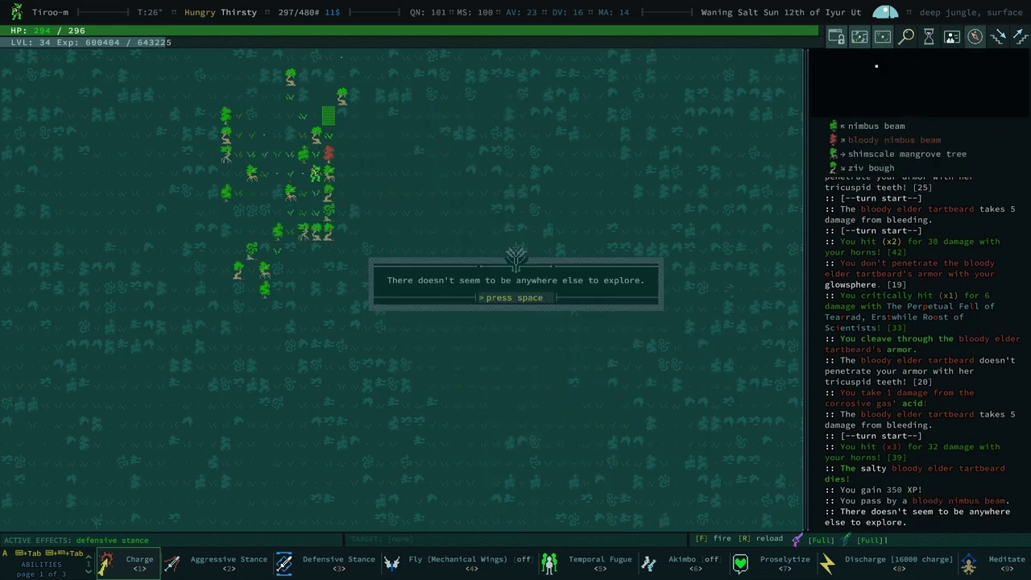
key("space")
key("End")
key("End")
key("End")
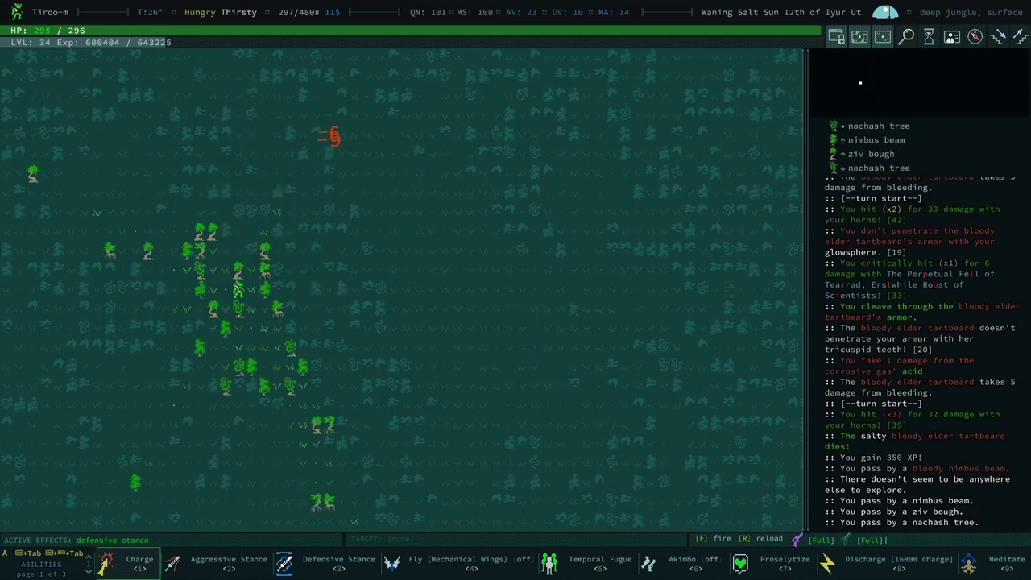
key("Down")
key("Down")
key("Down")
- Leave for the world map, pick a destination and enter the jungle zone
key("Page_Down")
key("Page_Down")
key("Page_Down")
key("less")
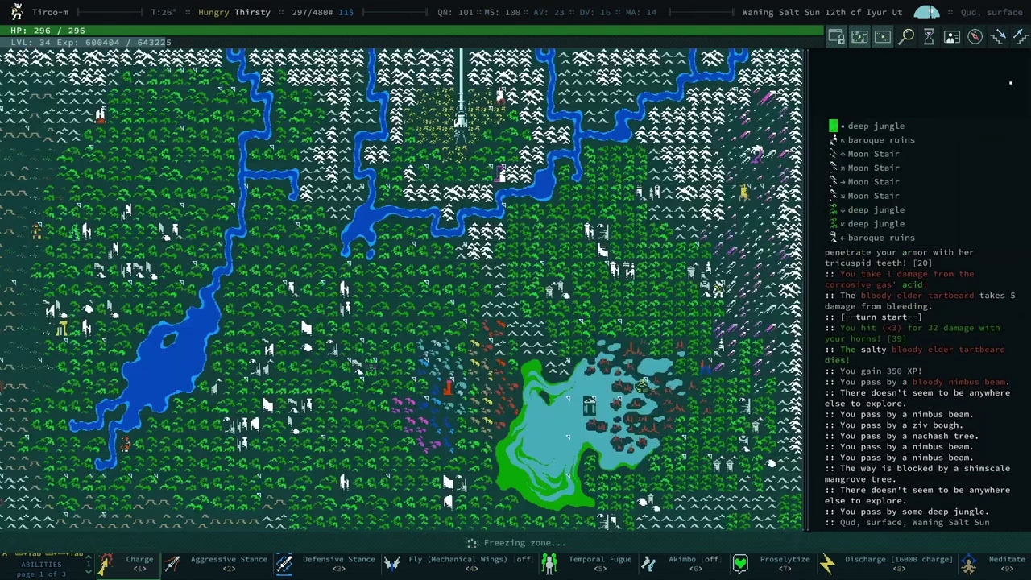
key("greater")
key("Return")
- Walk north and east across the jungle, dismissing the famished notice
key("Up")
key("Up")
key("Up")
key("Up")
key("Up")
key("Up")
key("Page_Up")
key("Page_Up")
key("Page_Up")
key("Page_Up")
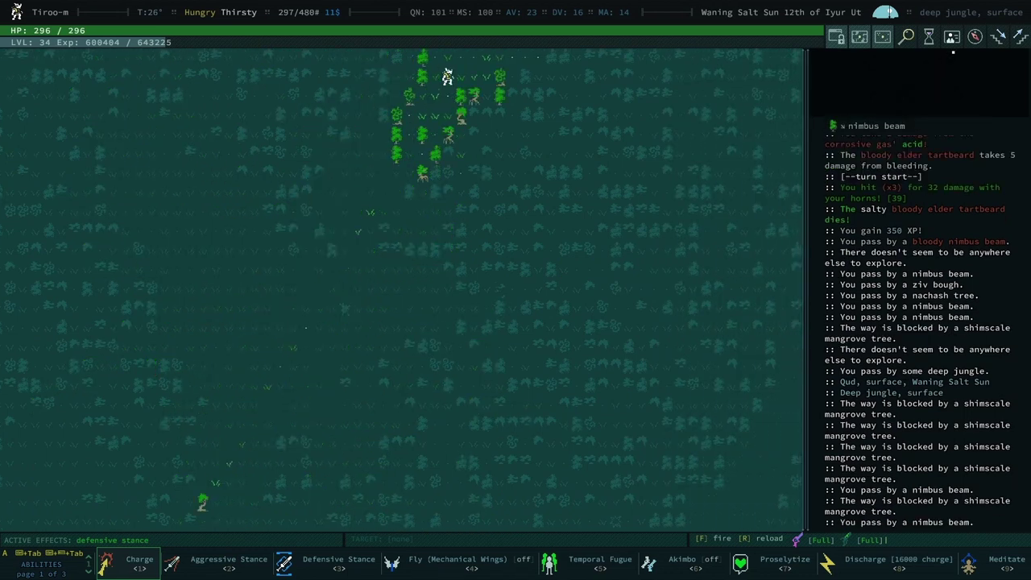
key("Page_Up")
key("Page_Up")
key("Page_Up")
key("Right")
key("Right")
key("Right")
key("Page_Up")
key("Page_Up")
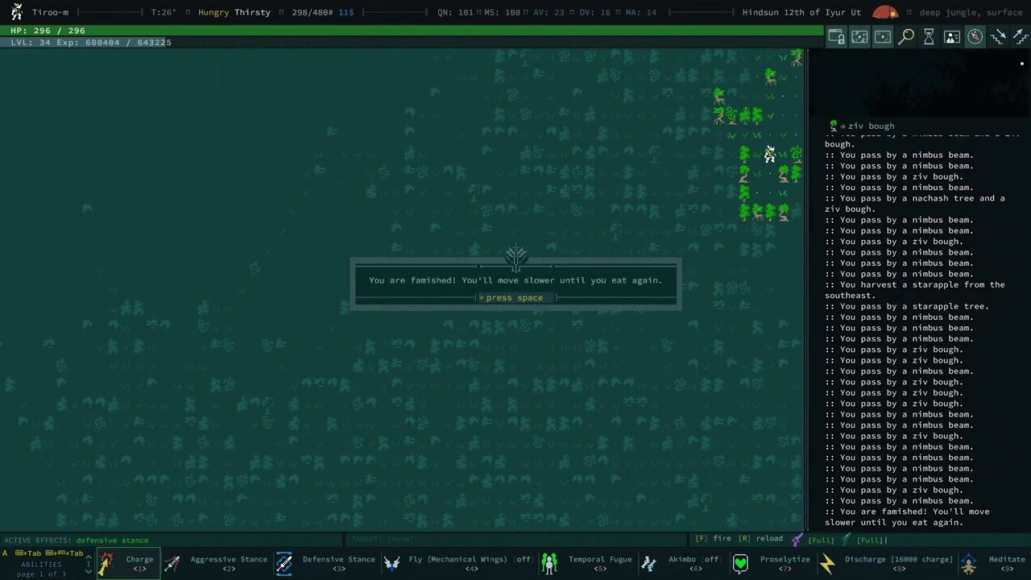
key("space")
key("Page_Down")
key("Right")
key("Right")
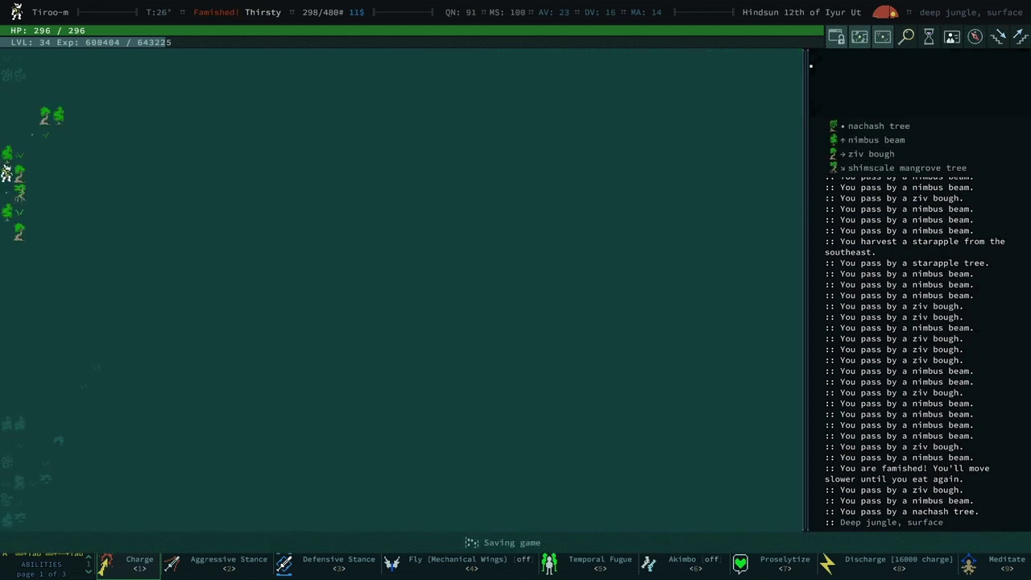
- Make camp and cook a meal of bread, fulcrete flake and uuyr to cure famishment
key("Page_Up")
key("a")
key("Right")
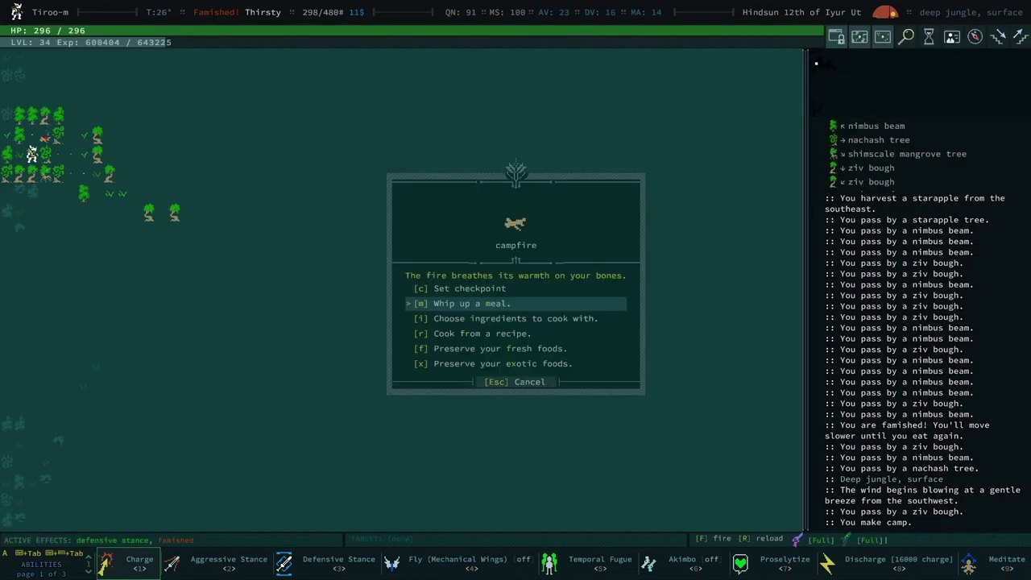
key("m")
key("space")
key("space")
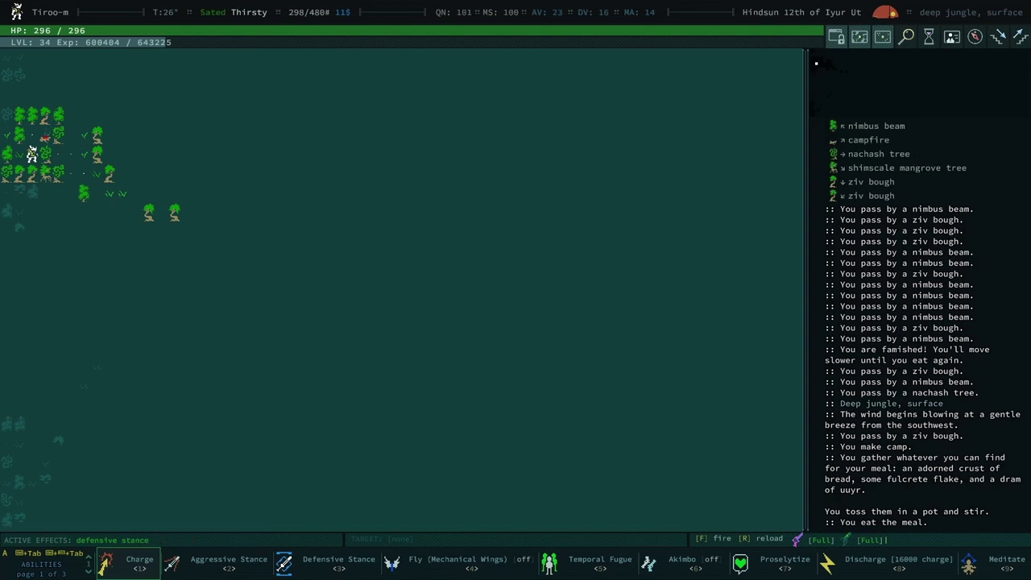
key("i")
- Browse the tinkering build list to the nuclear cell recipe, then close it
key("9")
key("9")
key("9")
key("9")
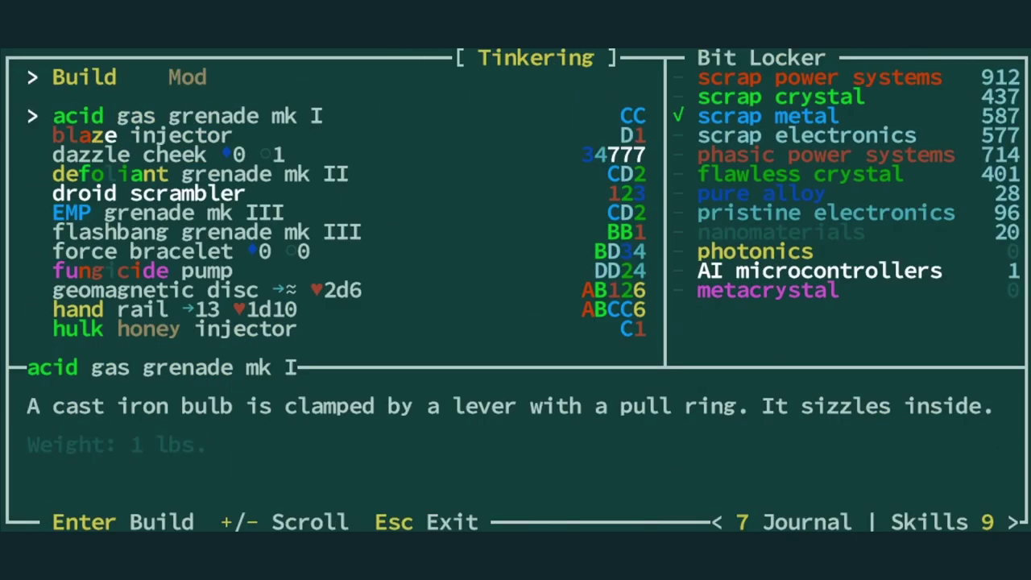
key("Down")
key("Down")
key("Down")
key("Down")
key("Down")
key("Down")
key("Down")
key("Down")
key("Down")
key("Down")
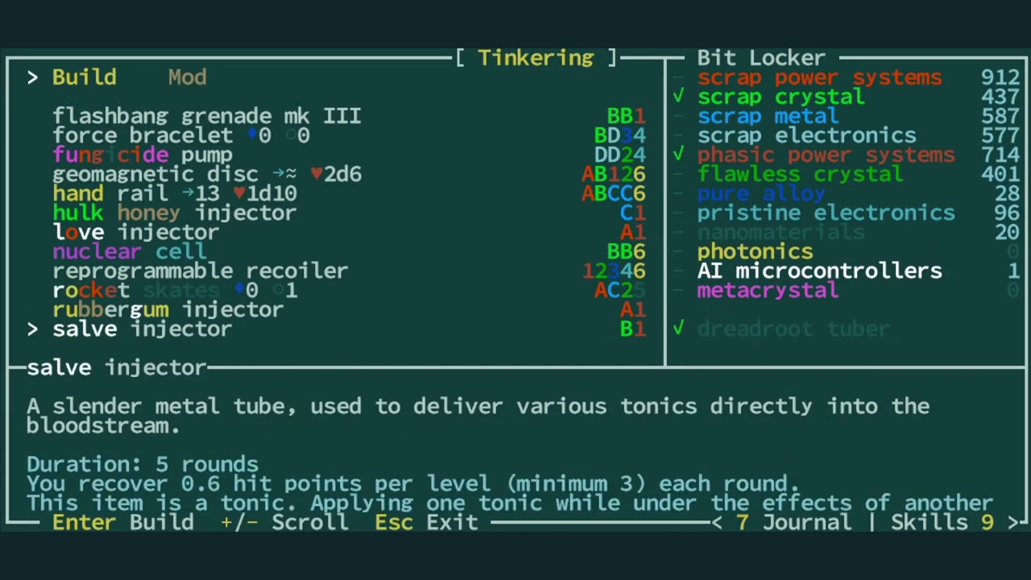
key("Down")
key("Down")
key("Down")
key("Down")
key("Down")
key("Down")
key("Down")
key("Up")
key("Up")
key("Up")
key("Up")
key("Up")
key("Up")
key("Up")
key("Up")
key("Up")
key("Up")
key("Up")
key("Up")
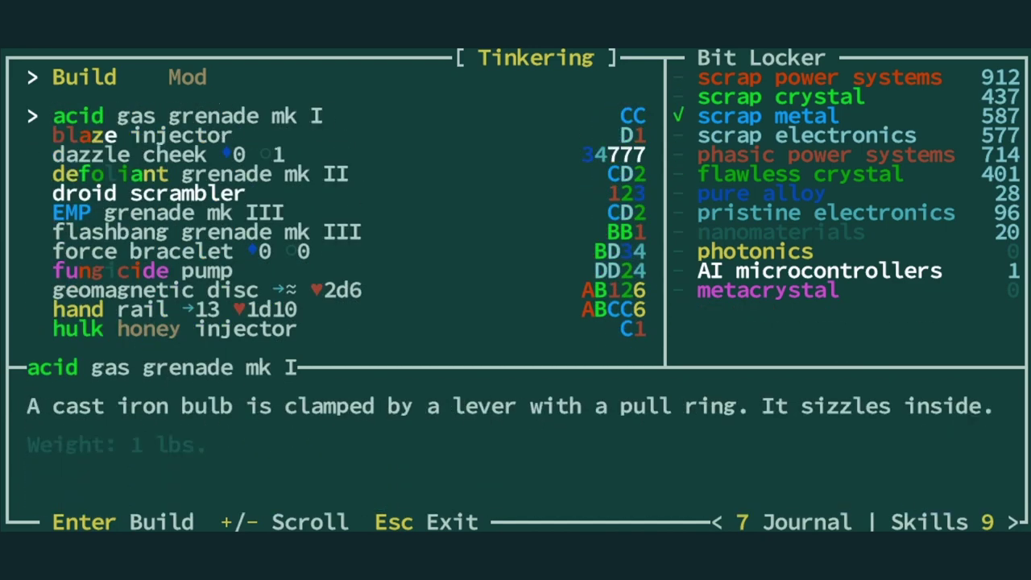
key("Escape")
- Walk southwest around the mangroves out of the jungle onto the world map
key("Left")
key("Left")
key("Left")
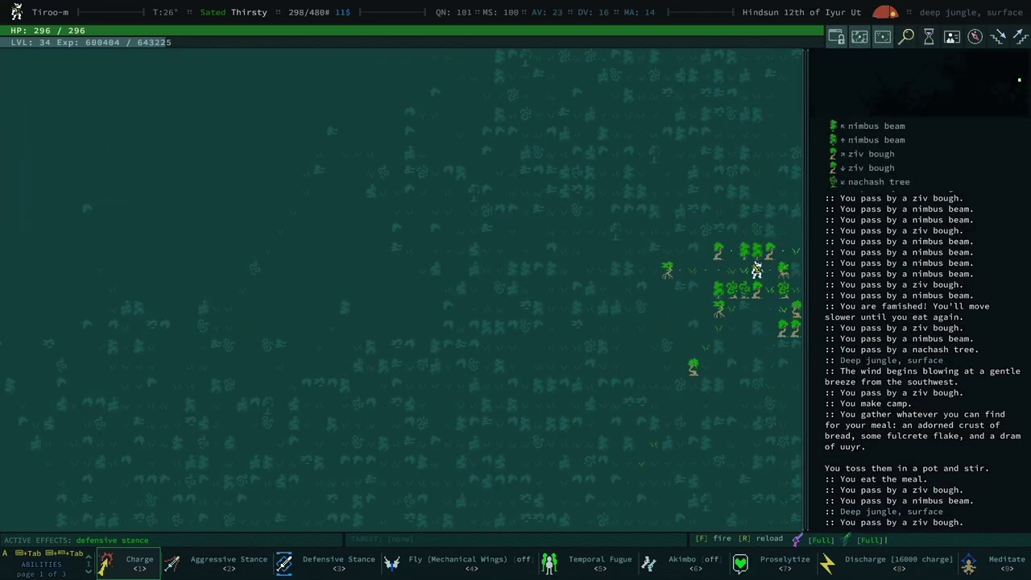
key("KP_1")
key("KP_1")
key("KP_1")
key("Left")
key("Left")
key("KP_1")
key("KP_1")
key("KP_1")
key("Left")
key("Left")
key("Left")
key("KP_1")
key("KP_1")
key("Left")
key("Left")
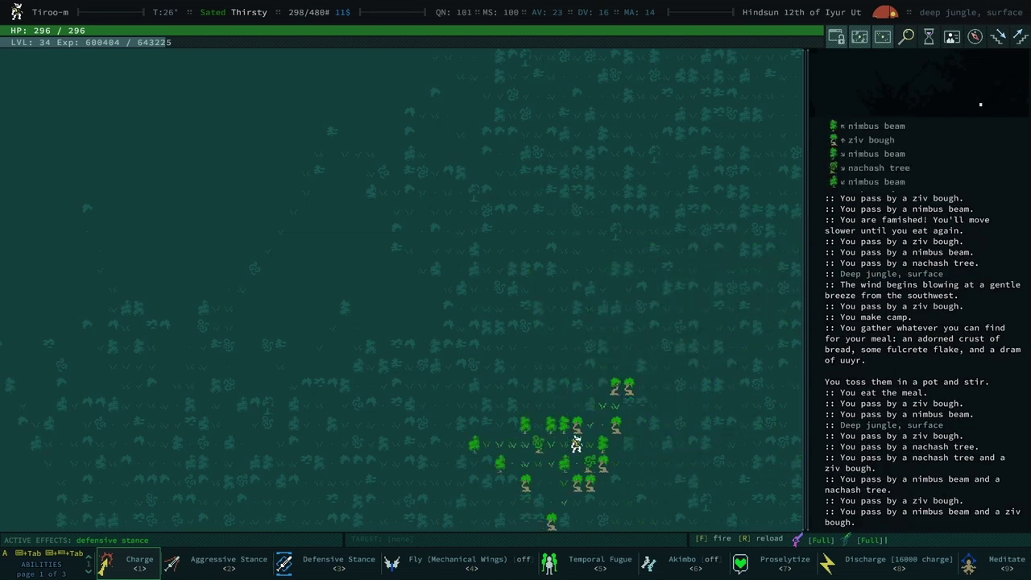
key("KP_1")
key("KP_1")
key("Left")
key("Left")
key("Left")
key("Left")
key("Left")
key("Left")
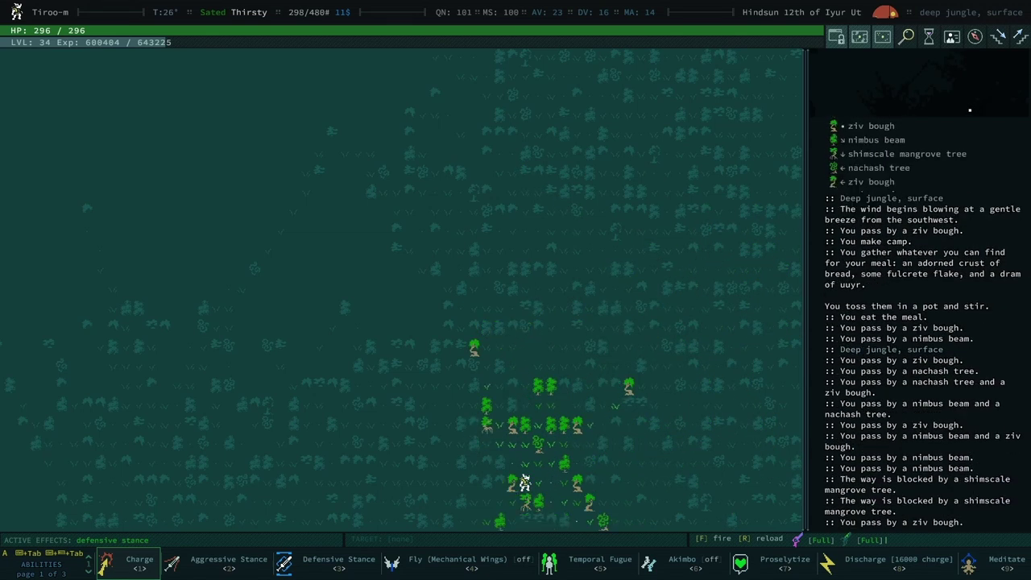
key("KP_7")
key("KP_7")
key("less")
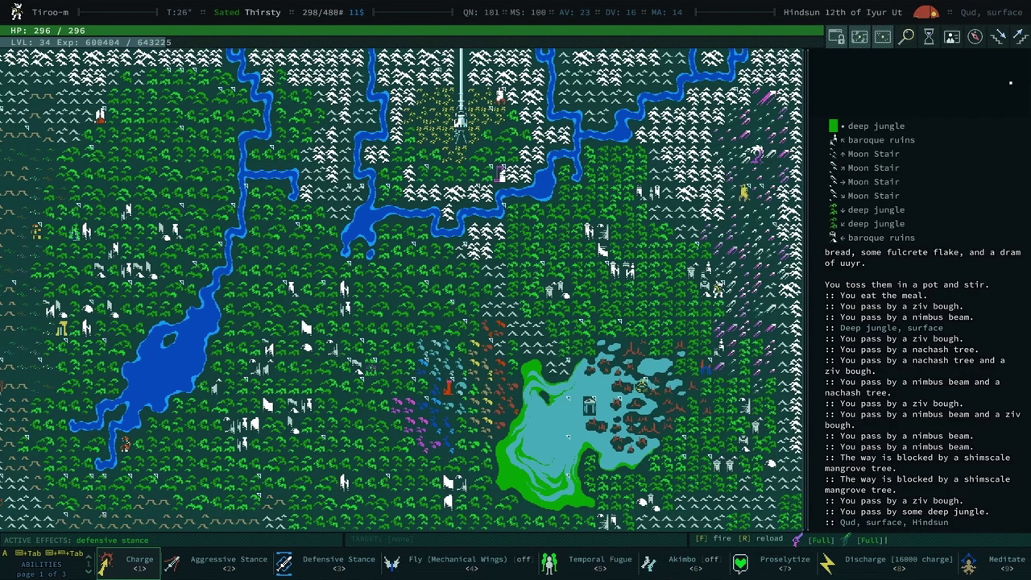
key("x")
- Flip through reputation, quests and journal, view known merchant locations, then return to the map
key("9")
key("9")
key("9")
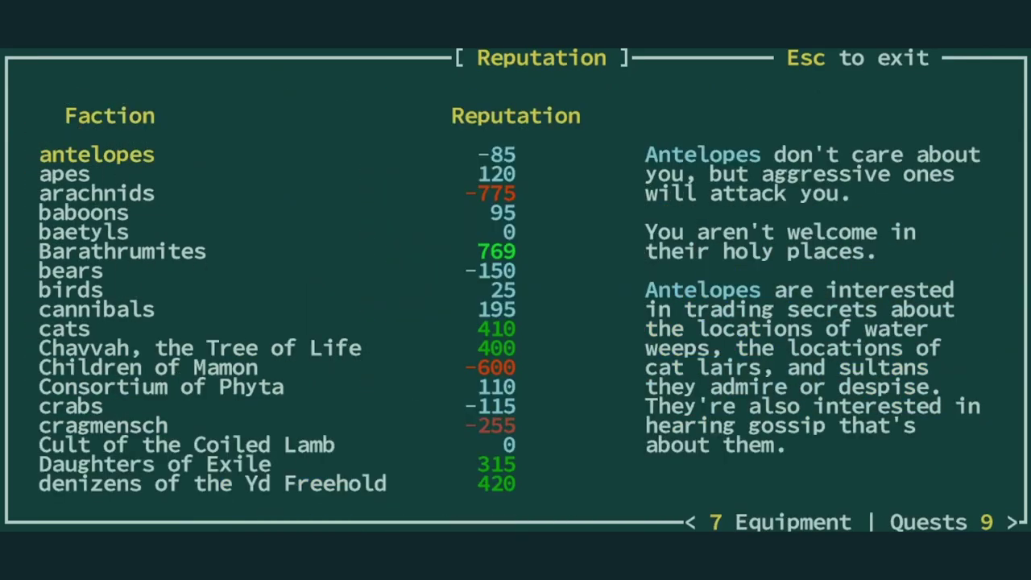
key("9")
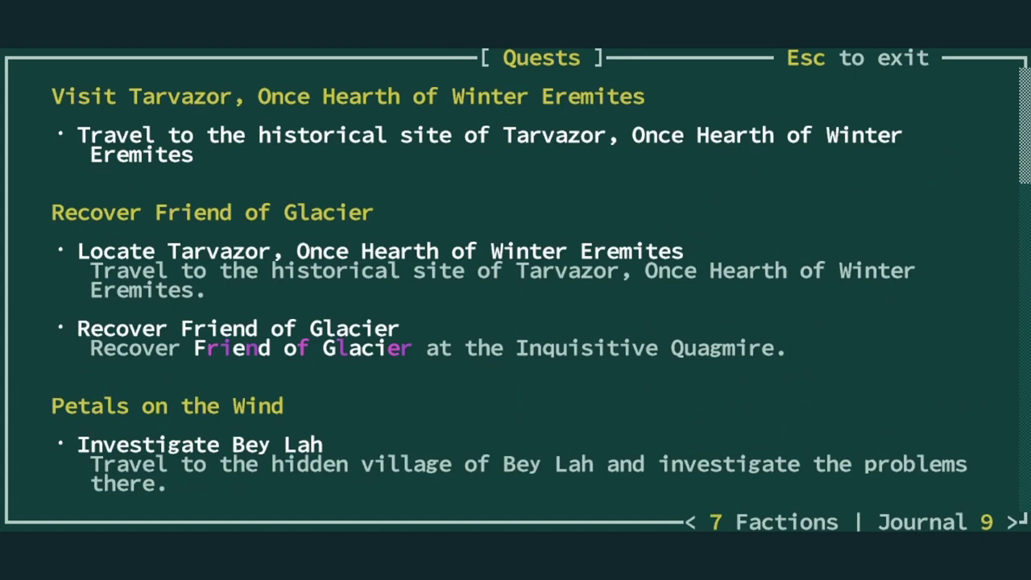
key("9")
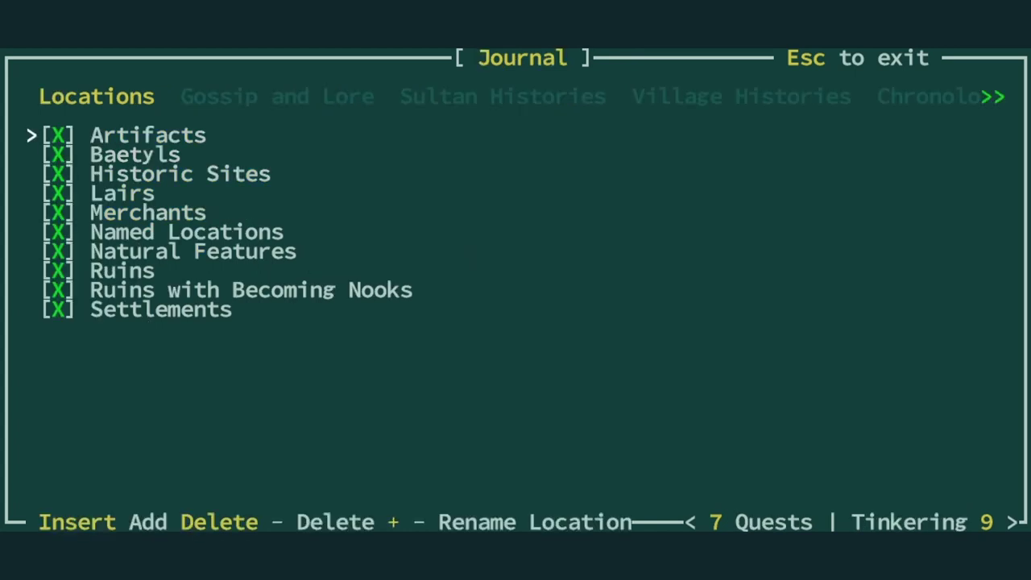
key("Down")
key("Return")
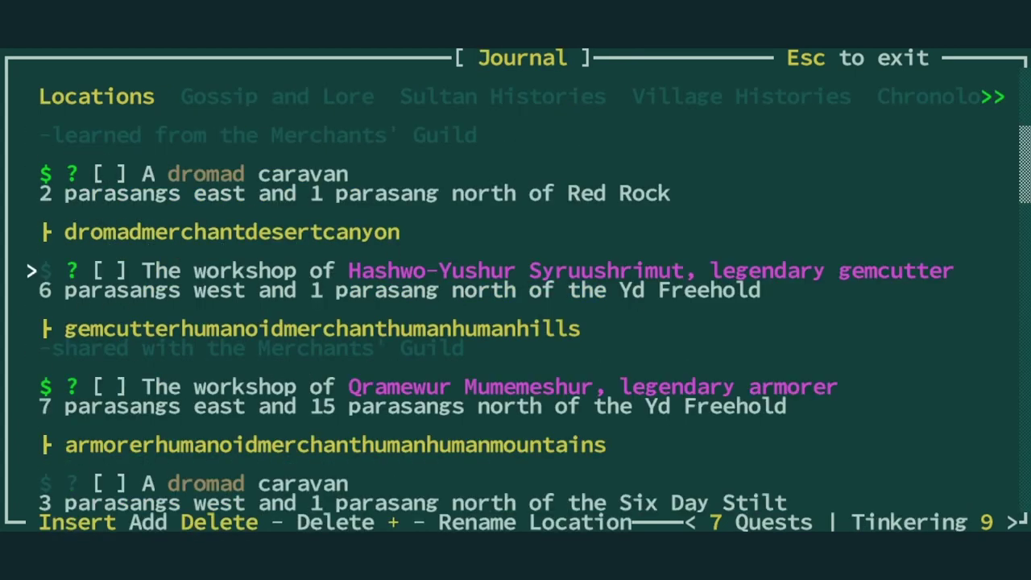
key("Escape")
key("Escape")
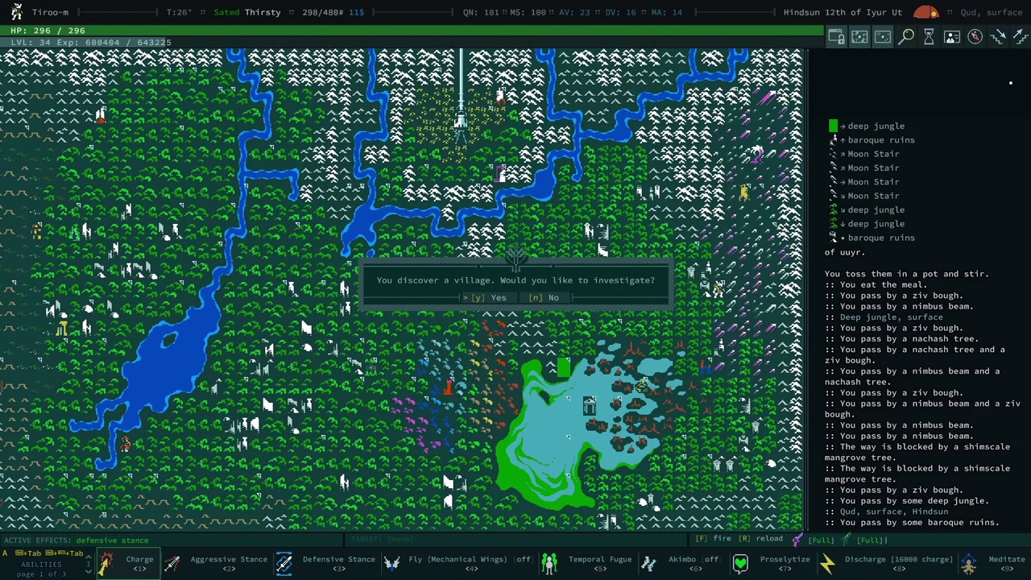
- Investigate Shevah, dismiss the painted vase note, and decline walking into lava
key("y")
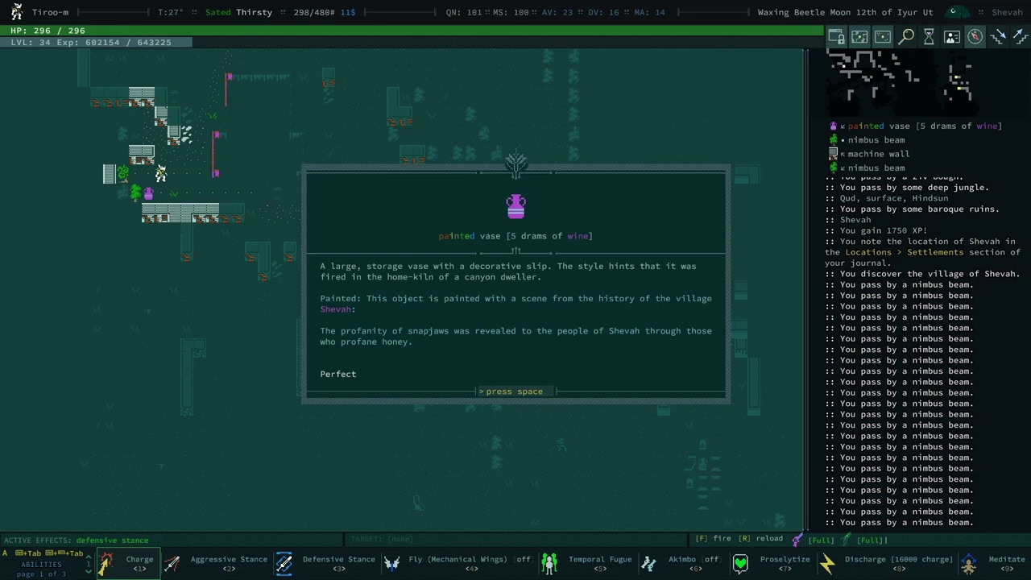
key("space")
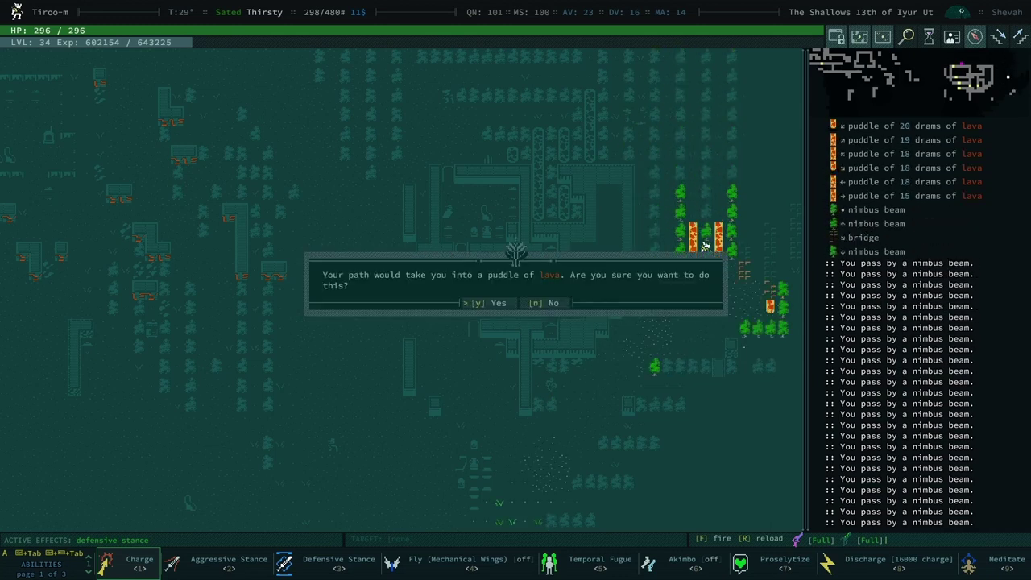
key("y")
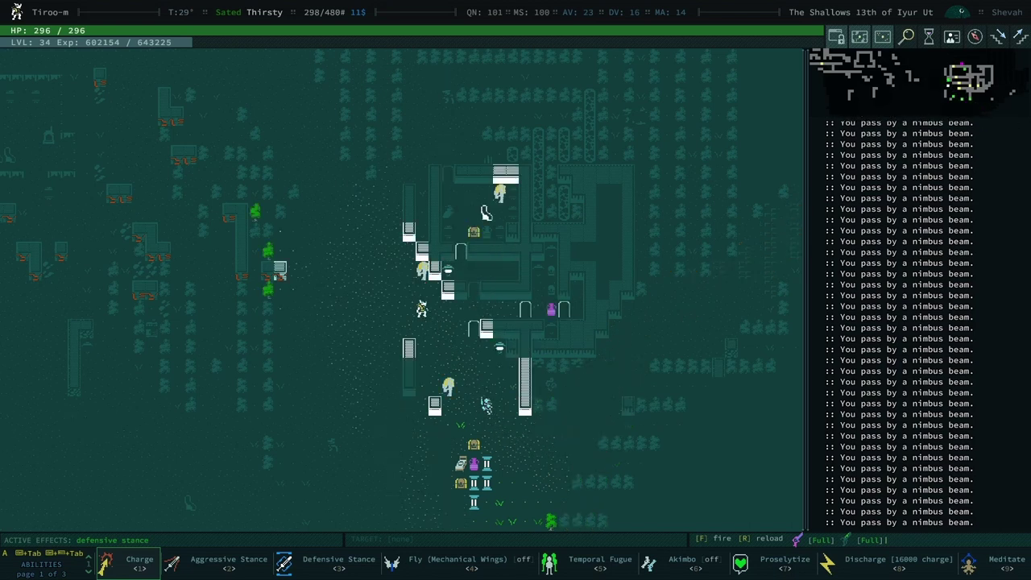
- Travel to Bee-Beboboobym via points of interest and look at it
key("g")
key("Return")
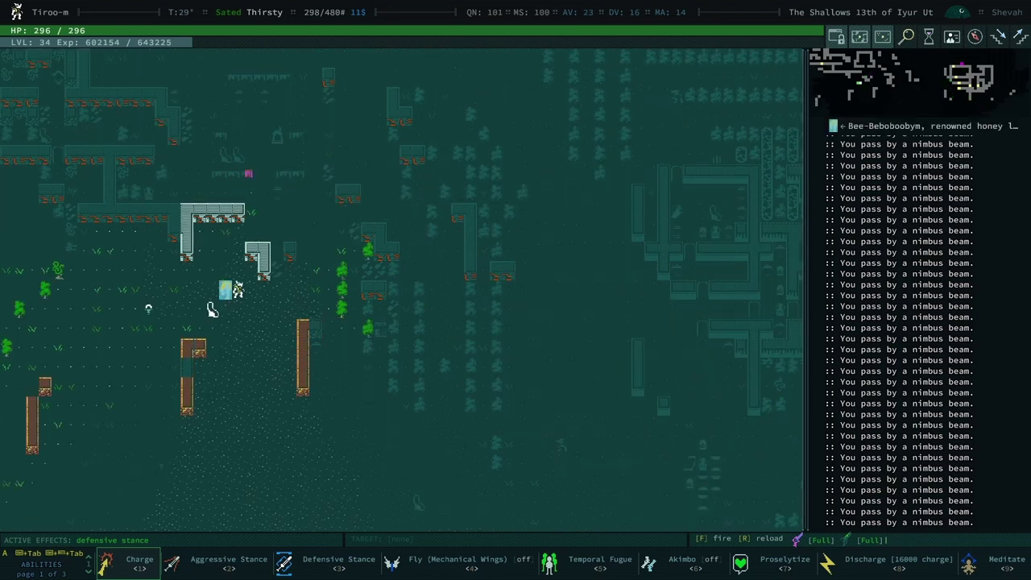
key("l")
key("Escape")
- Wake Bee-Beboboobym and accept its quest to locate Mazor
key("ctrl+Left")
key("Up")
key("Up")
key("w")
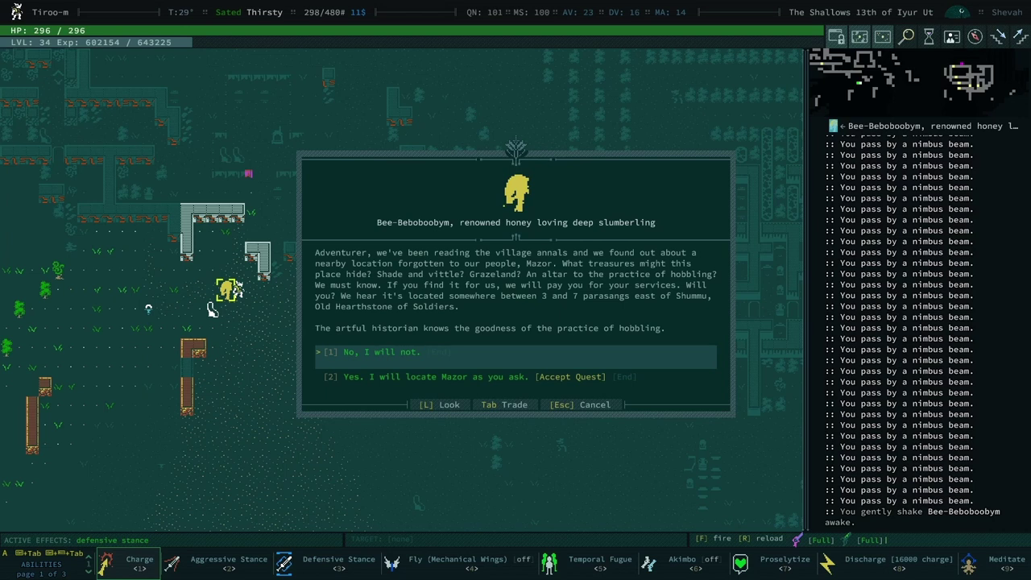
key("Down")
key("Return")
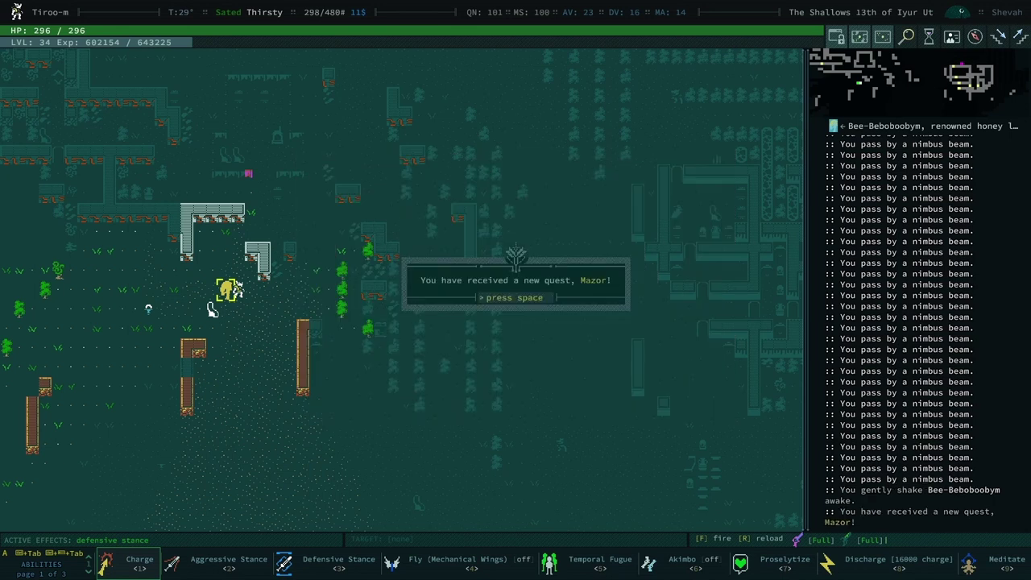
key("space")
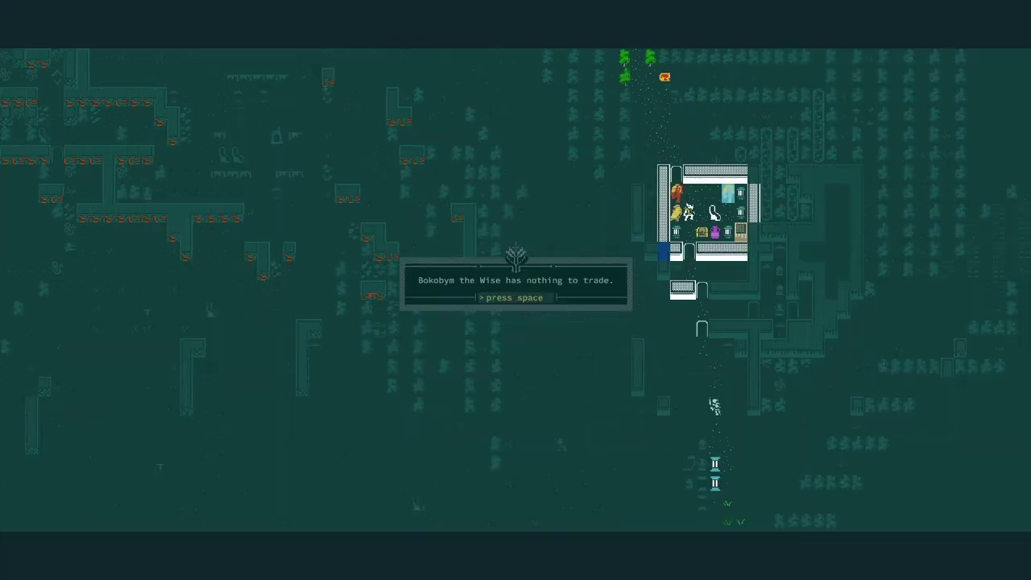
- Travel to Shevah's stairs down, visit the Undervillage, and climb back to the surface
key("space")
key("g")
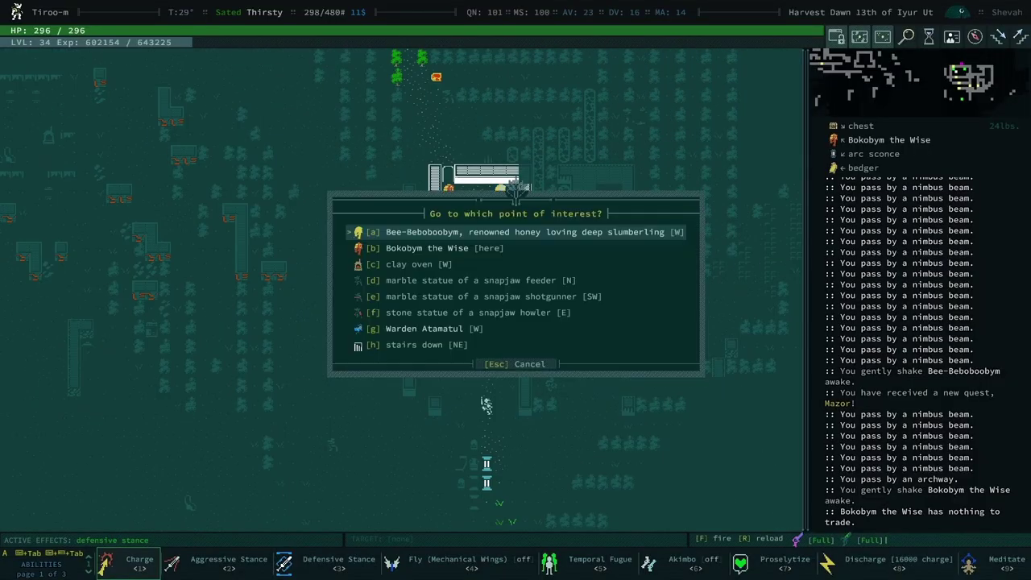
key("Down")
key("Down")
key("Down")
key("Down")
key("Down")
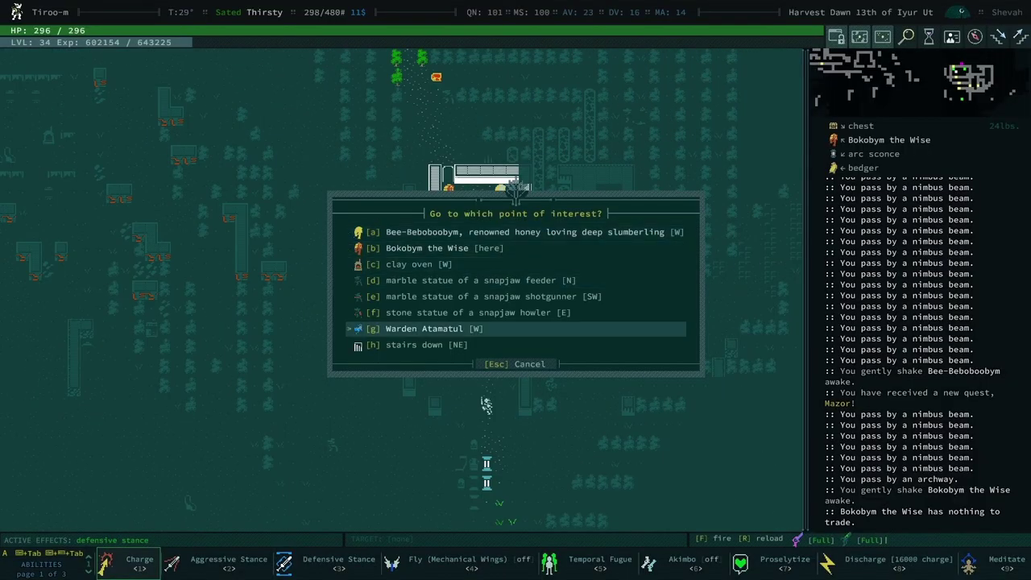
key("Down")
key("Return")
key("greater")
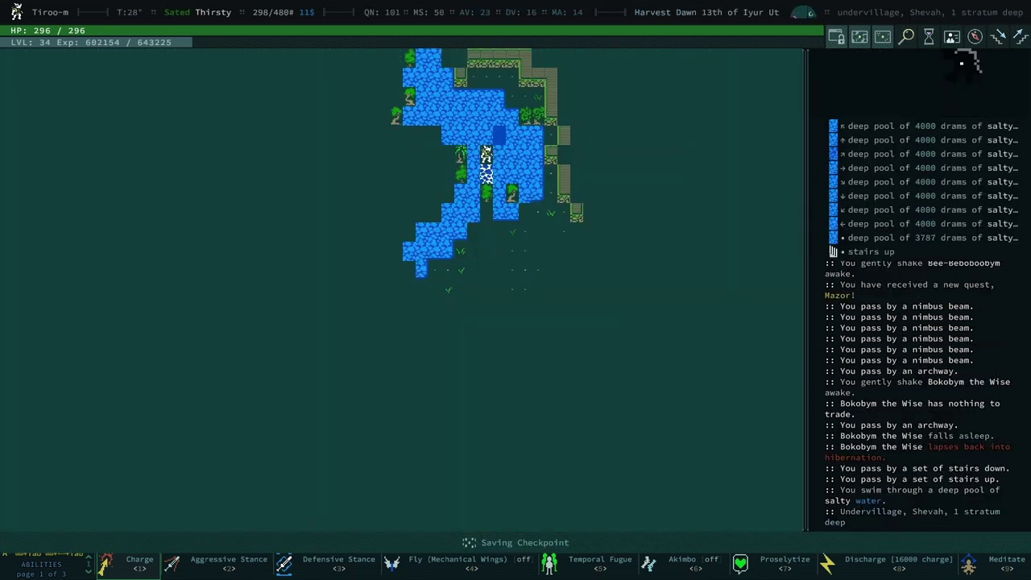
key("less")
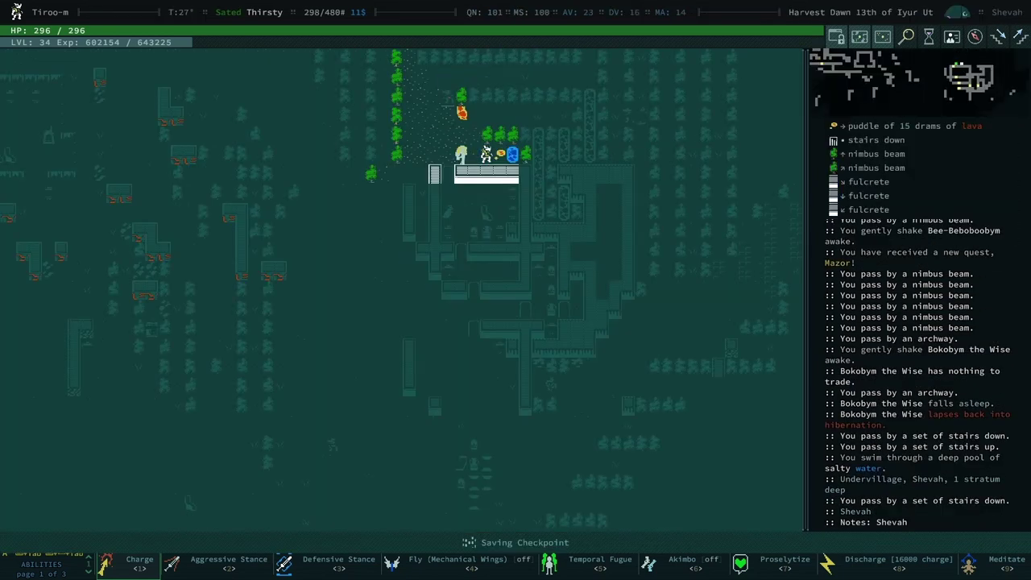
key("0")
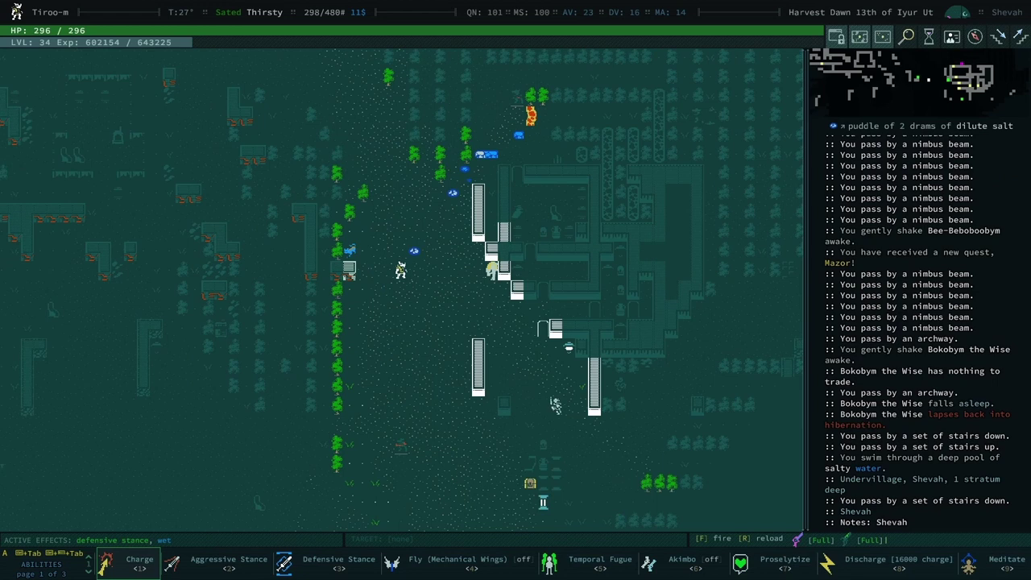
- Flip from the inventory to the quest list and scroll to the Mazor quest
key("i")
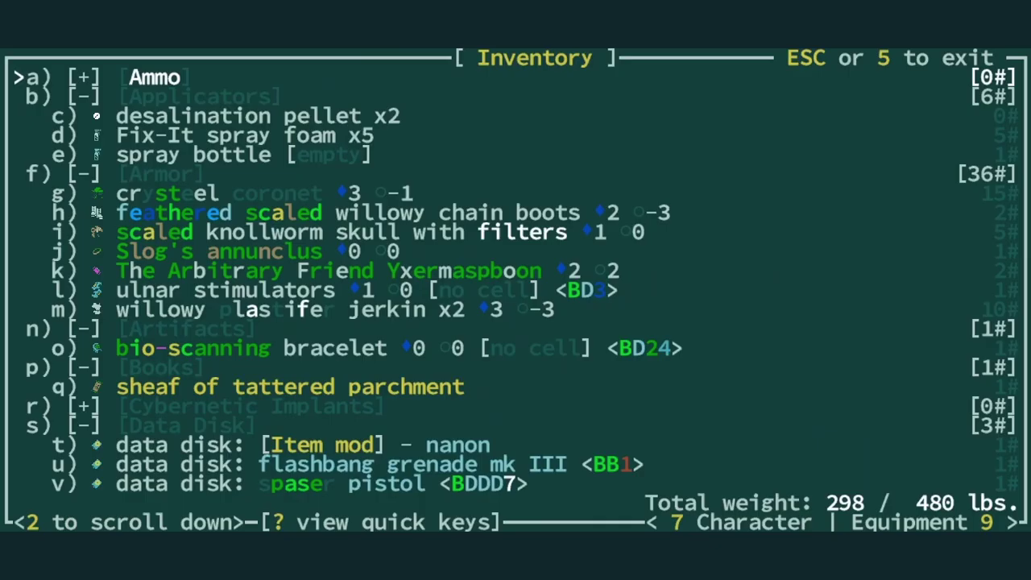
key("9")
key("9")
key("9")
key("Page_Down")
key("Page_Down")
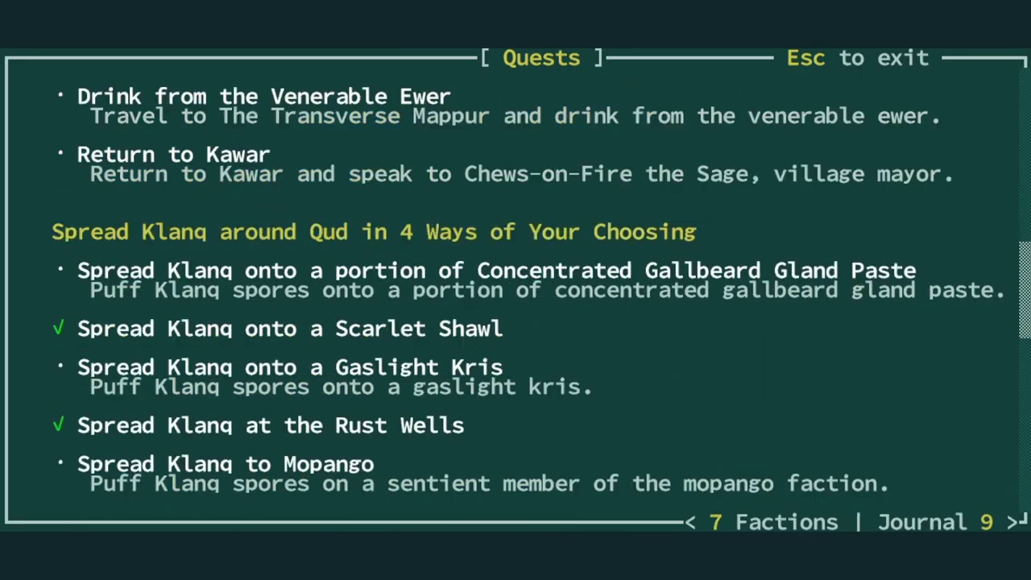
key("Page_Down")
key("Page_Down")
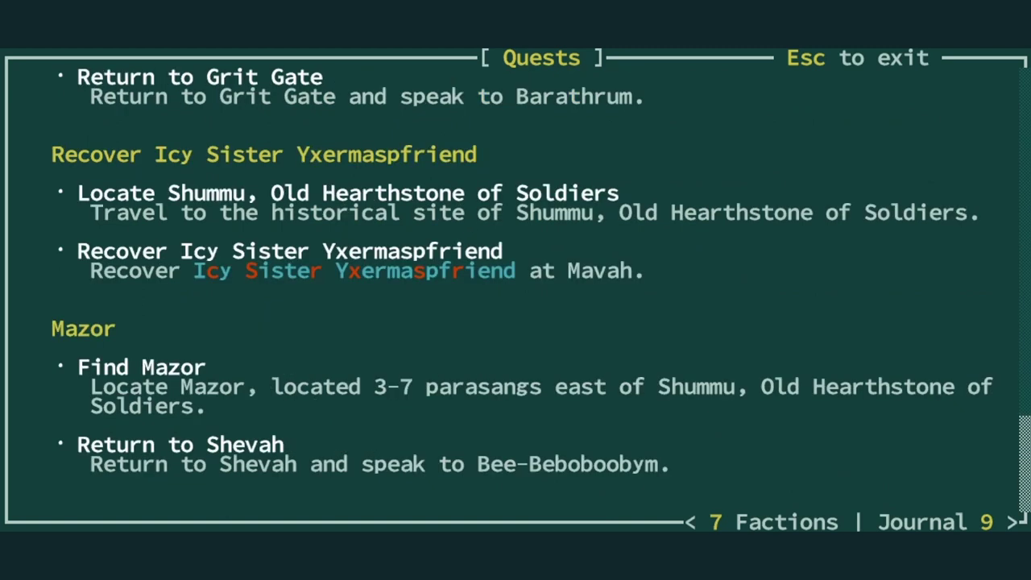
- Find Shummu under the journal's Historic Sites, then exit to the world map
key("7")
key("7")
key("7")
key("7")
key("7")
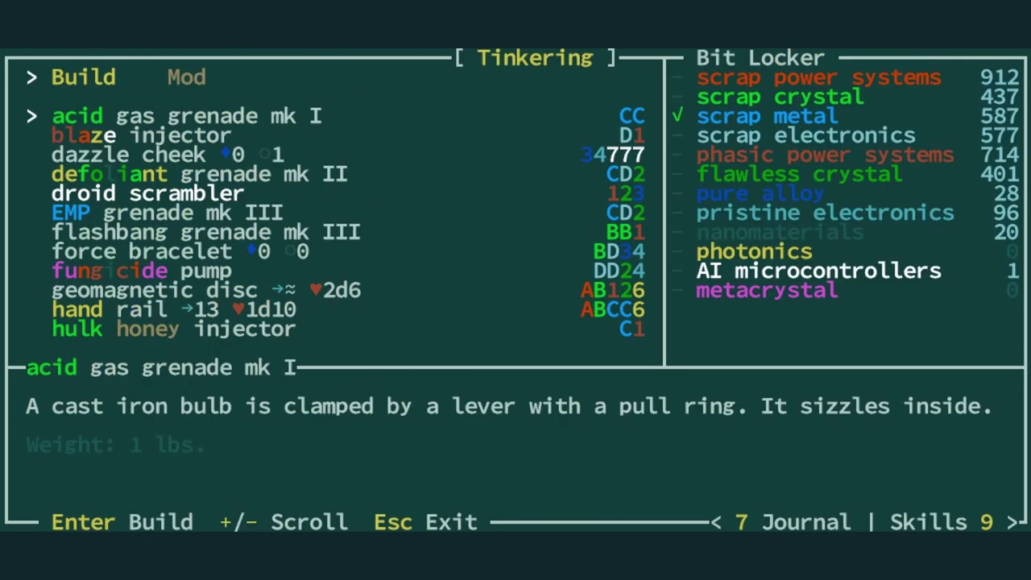
key("7")
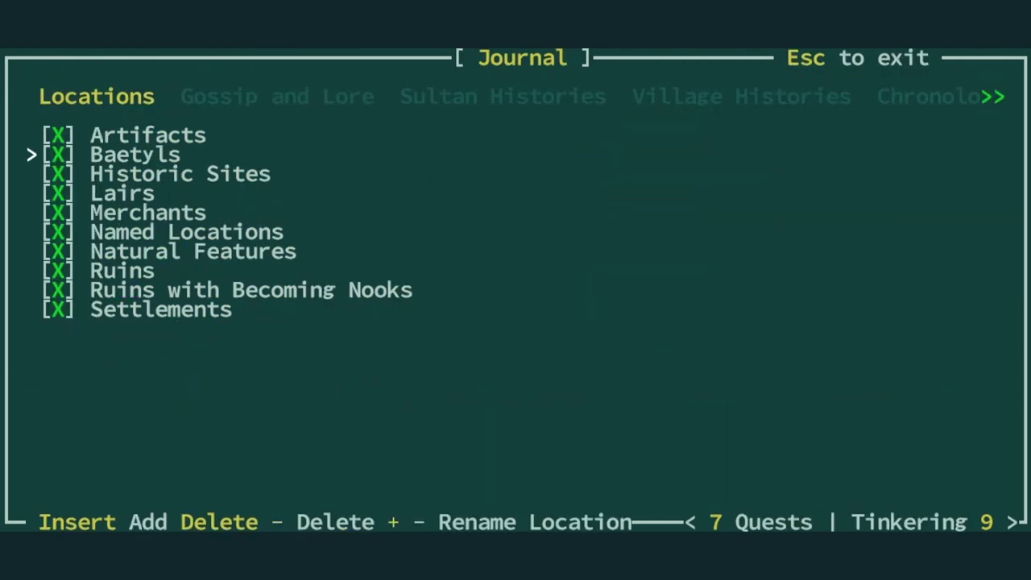
key("Down")
key("Return")
key("Up")
key("Down")
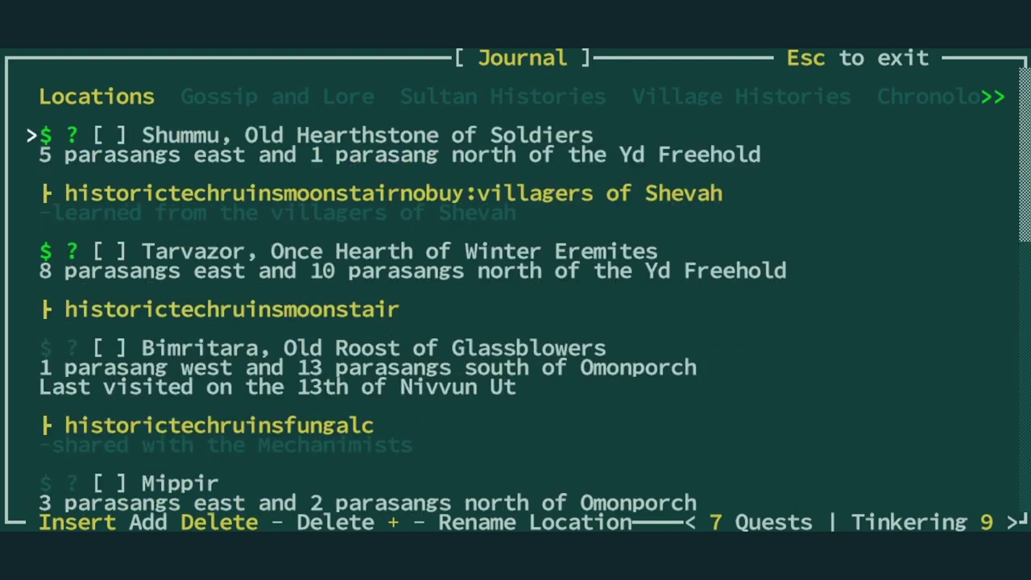
key("Escape")
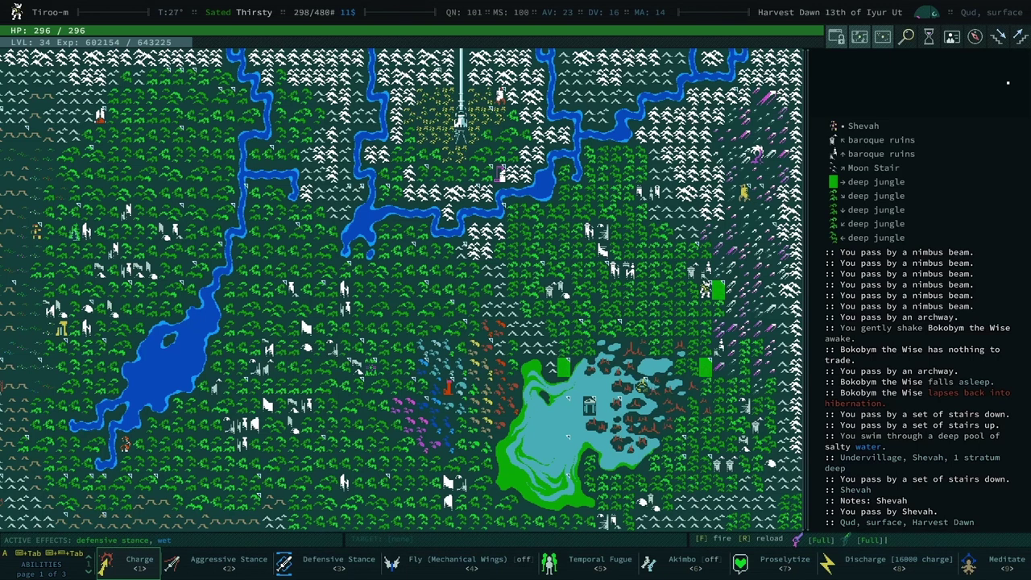
- Inspect Shummu on the world map, then travel southwest and enter the deep jungle
key("l")
key("Down")
key("Down")
key("Down")
key("Escape")
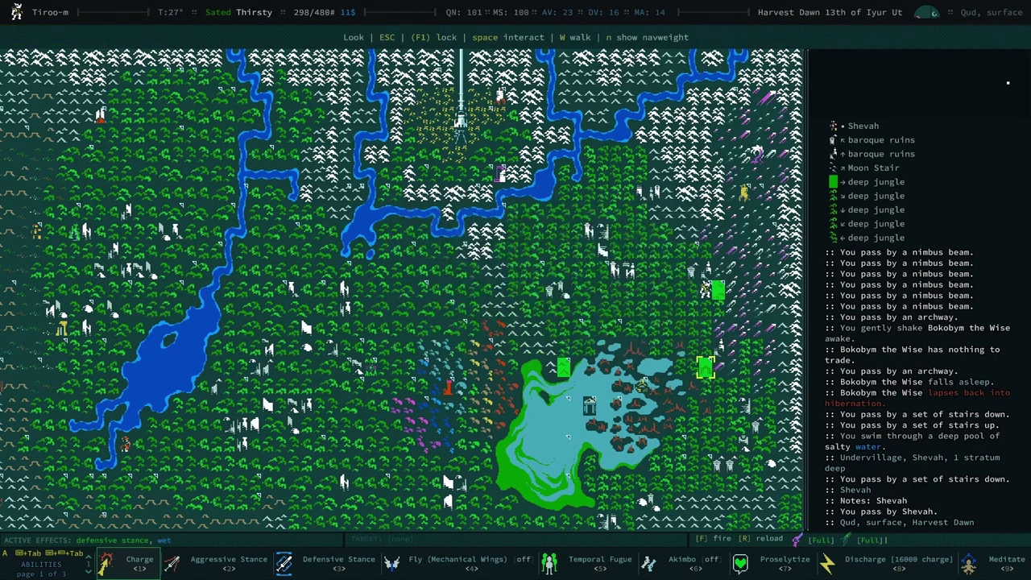
key("Escape")
key("Right")
key("Right")
key("Right")
key("Right")
key("Right")
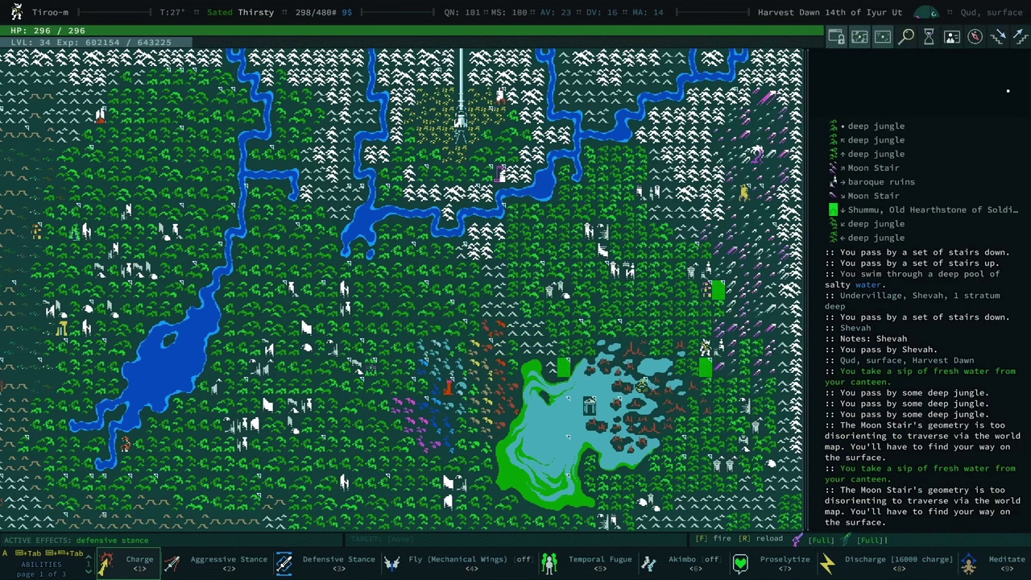
key("Left")
key("Down")
key("greater")
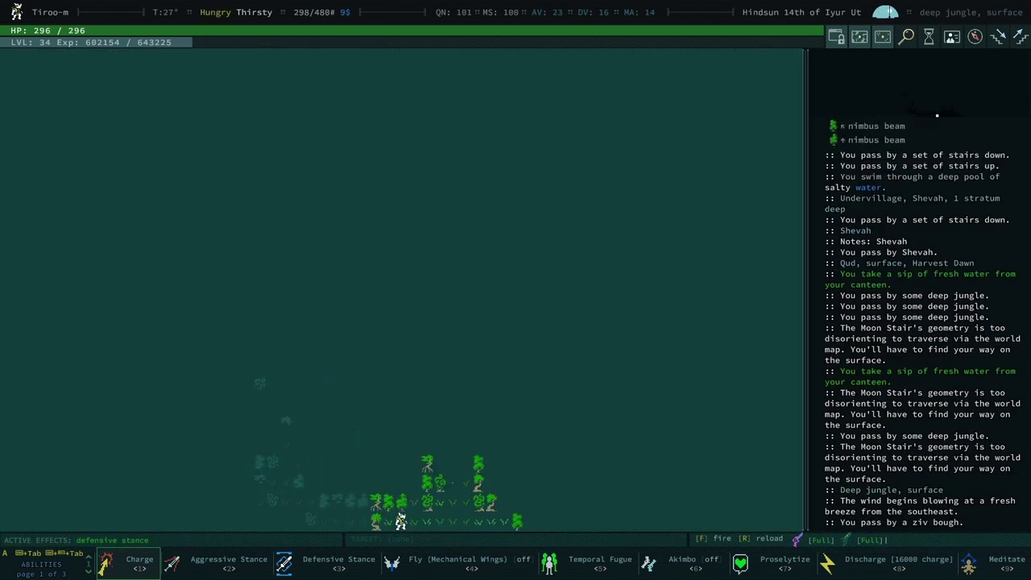
- Walk east through the deep jungle into the next jungle zone
key("Up")
key("Up")
key("Up")
key("Up")
key("Right")
key("Right")
key("Right")
key("Right")
key("Down")
key("Right")
key("Right")
key("Right")
key("Right")
key("Right")
key("Right")
key("Right")
key("Down")
key("Right")
key("Down")
key("Right")
key("Right")
key("Right")
key("Down")
key("Up")
key("Up")
key("Right")
key("Right")
key("Right")
key("Right")
key("Right")
key("Right")
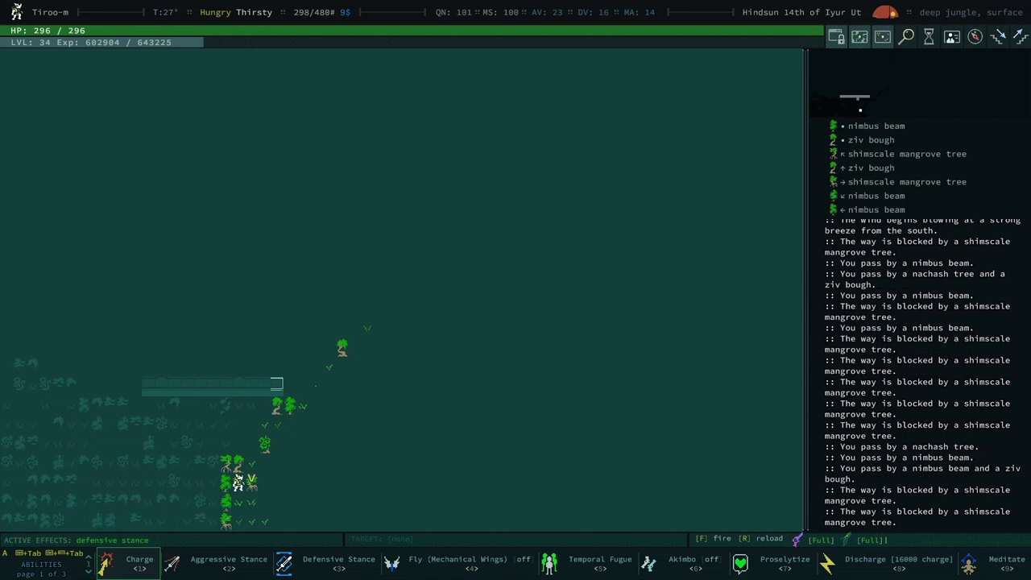
- Auto-walk east, then head northeast through the jungle
key("w")
key("Right")
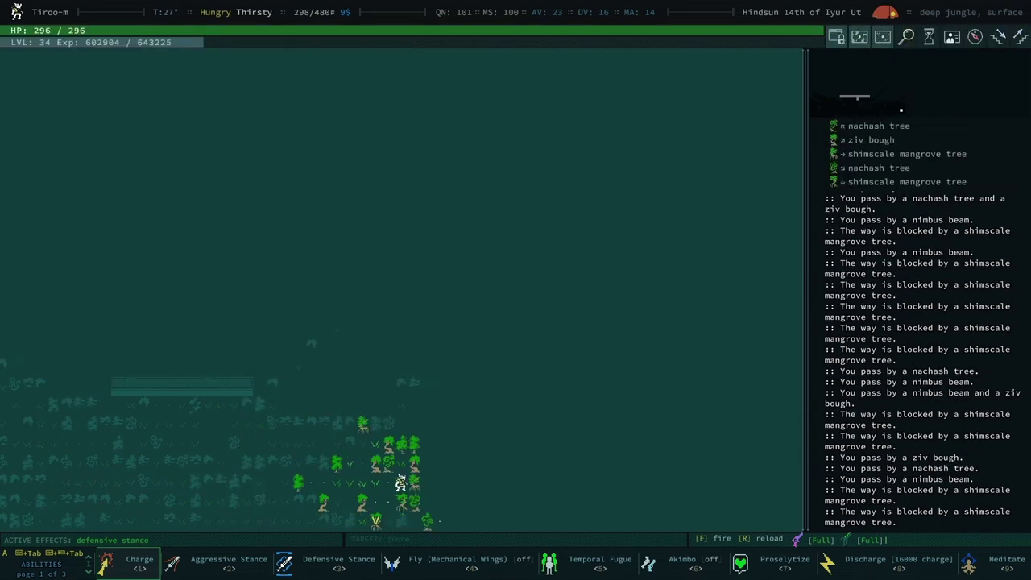
key("Down")
key("Up")
key("Right")
key("Right")
key("Right")
key("Right")
key("Down")
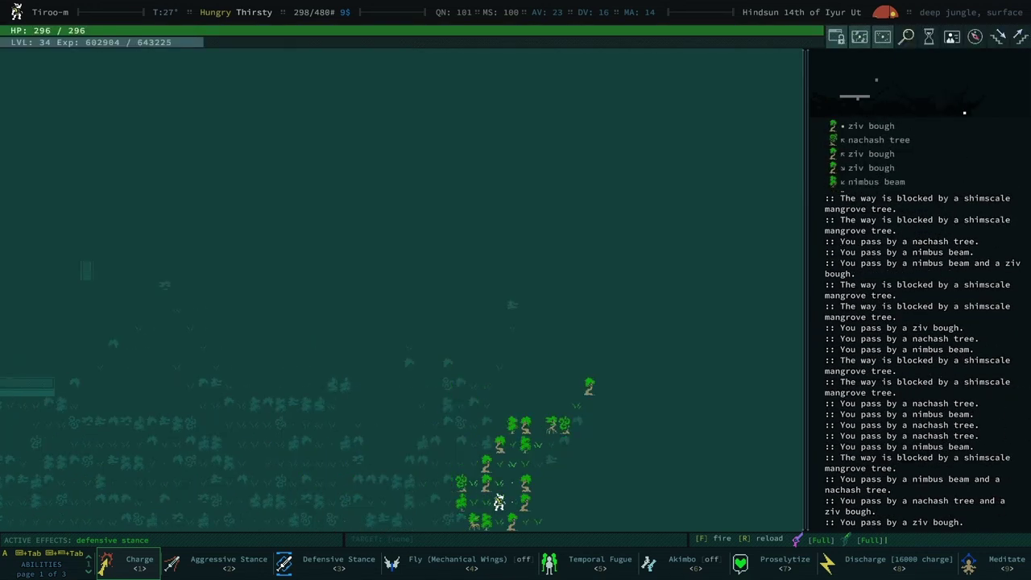
key("Right")
key("Right")
key("Right")
key("Right")
key("Up")
key("Right")
key("Right")
key("Up")
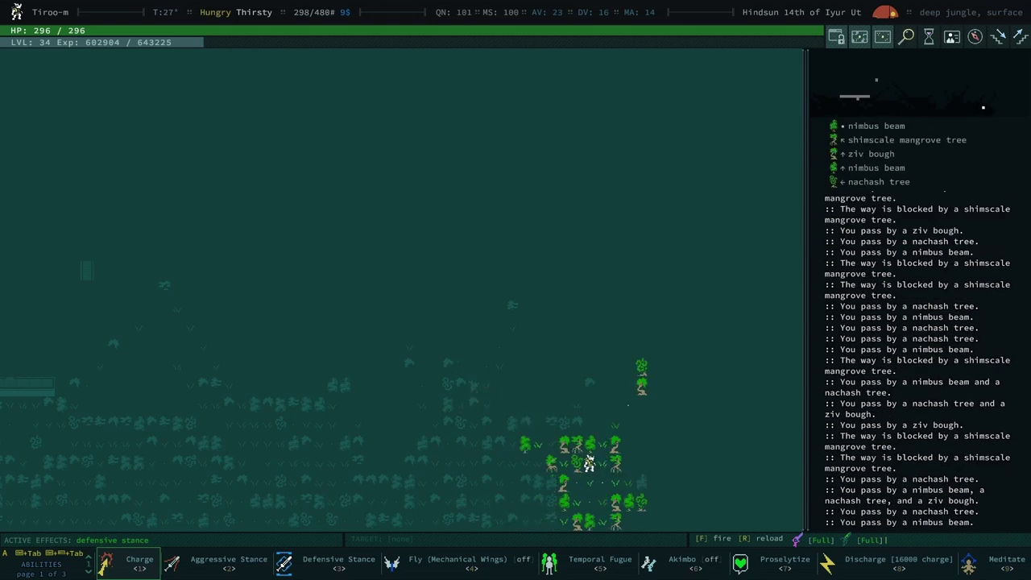
- Walk east along the row and southeast toward the ogre ape at the zone edge
key("Right")
key("Right")
key("Right")
key("Right")
key("Right")
key("Right")
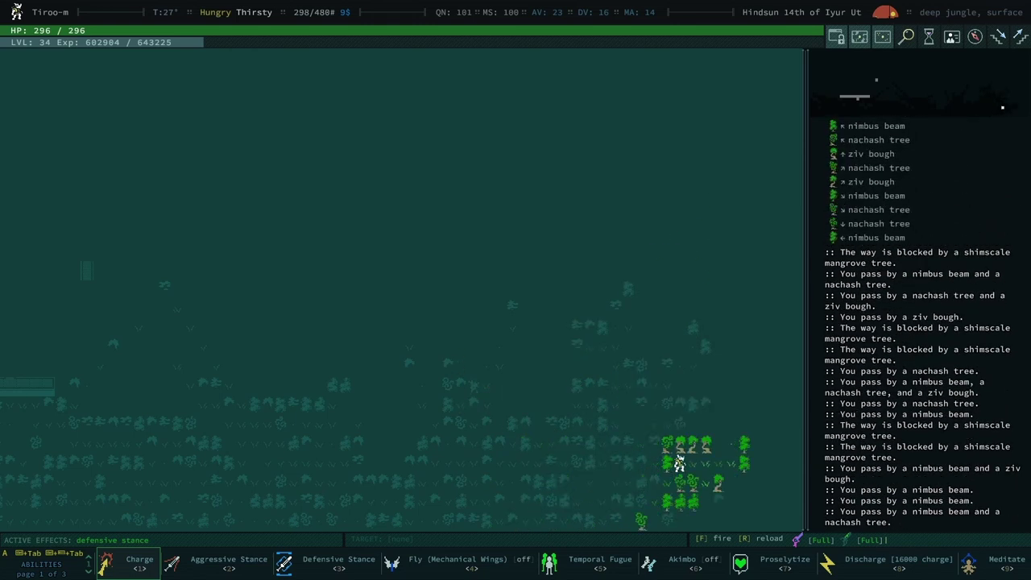
key("Right")
key("Down")
key("Right")
key("Down")
key("Right")
key("Right")
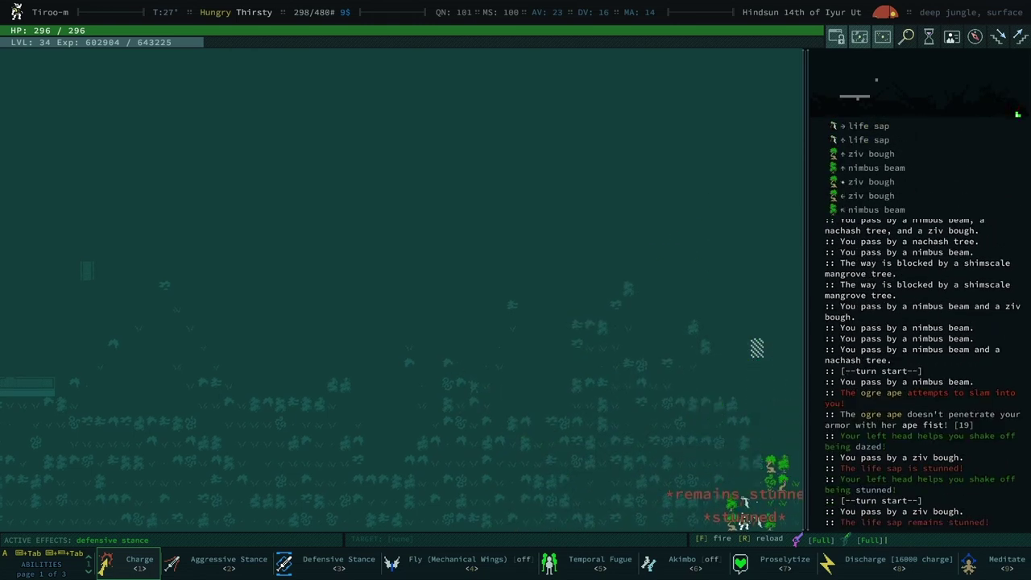
key("Right")
key("Right")
key("Right")
key("Right")
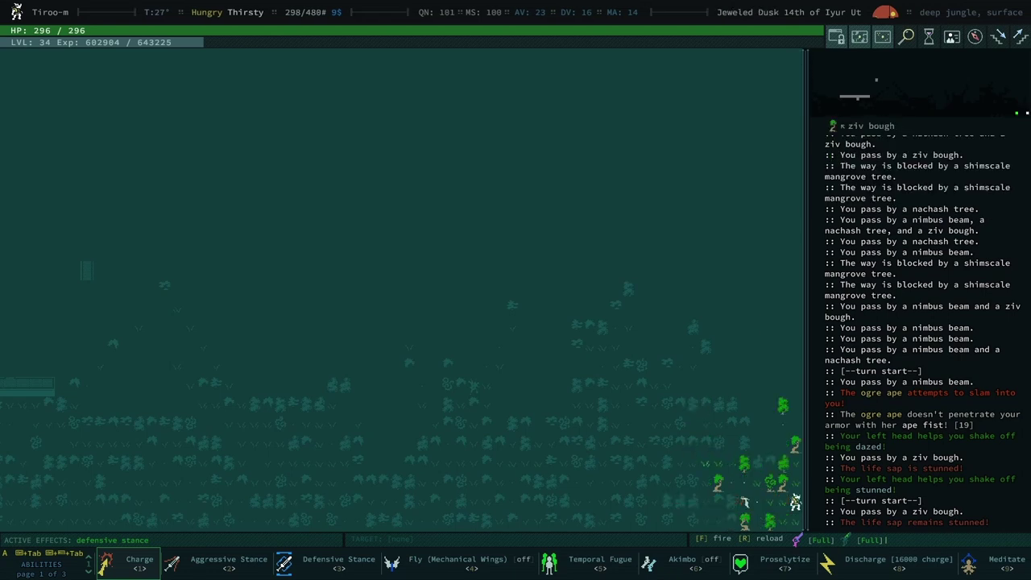
key("Right")
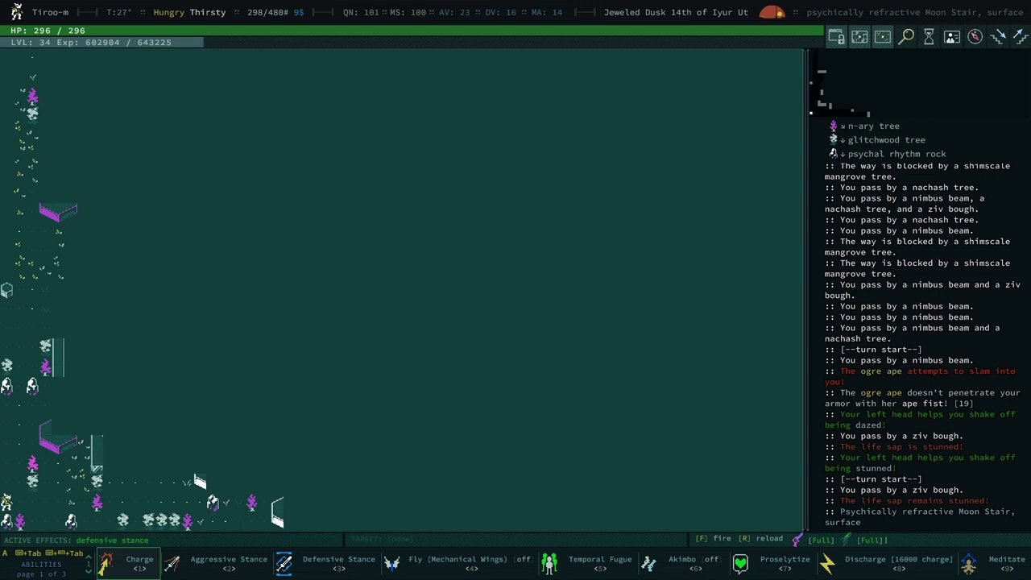
- Kill the ogre ape for 750 XP, then make camp and eat a meal
key("KP_9")
key("Up")
key("Up")
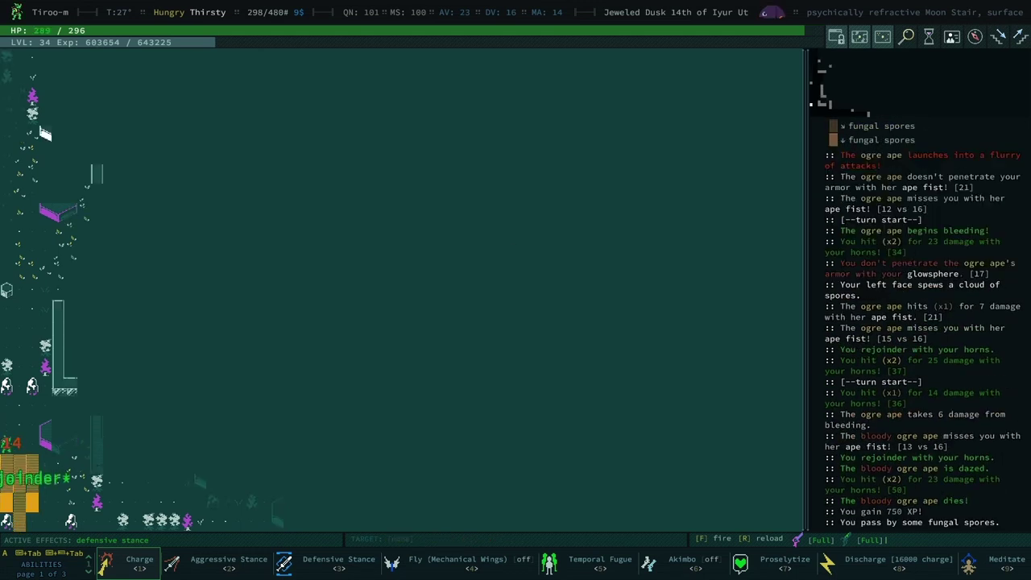
key("Up")
key("Up")
key("Up")
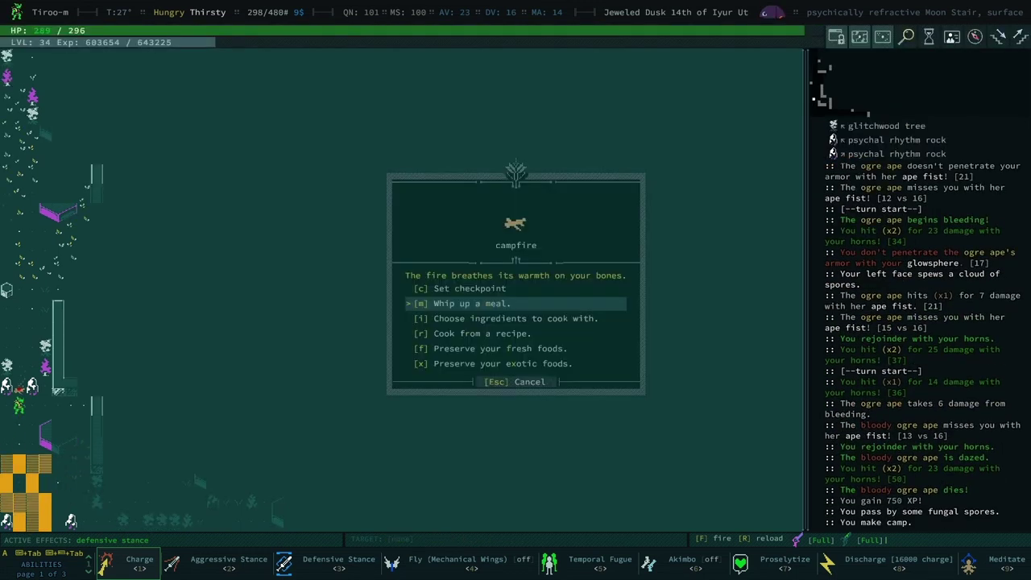
key("Return")
key("Return")
key("Return")
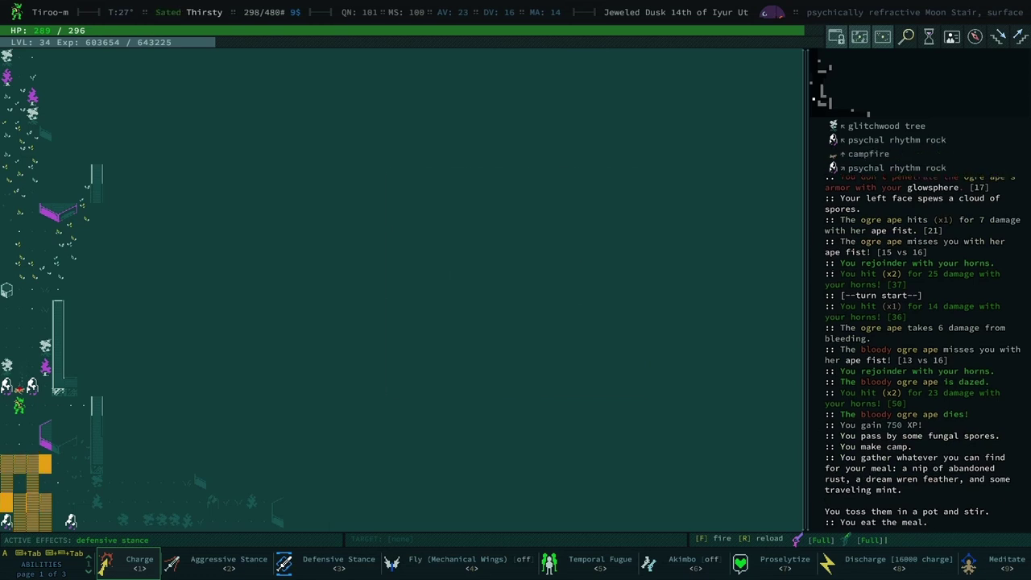
- Save a checkpoint at the campfire, then walk east across the Moon Stair zone
key("c")
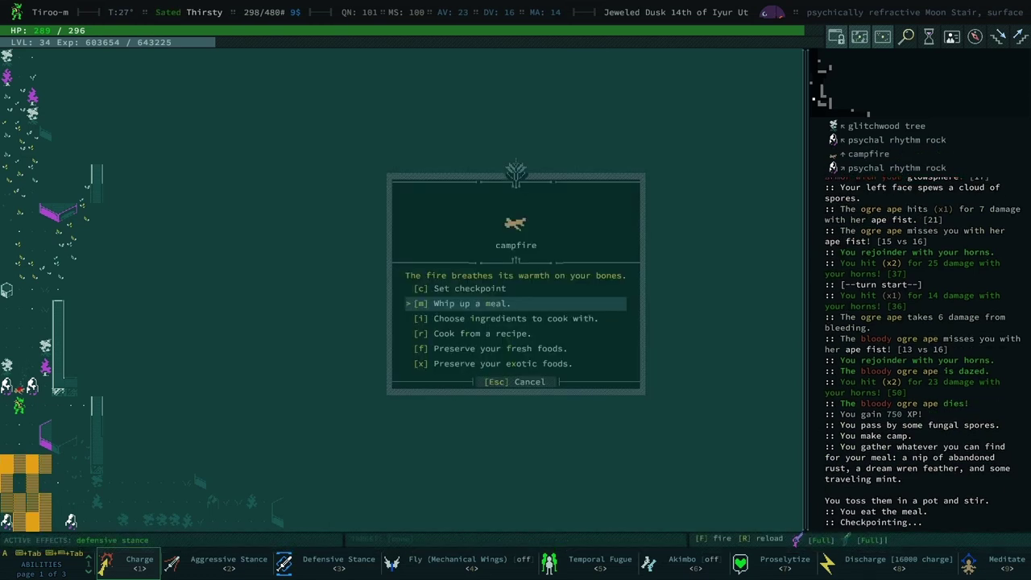
key("Escape")
key("Down")
key("Right")
key("Right")
key("Right")
key("Right")
key("Right")
key("Up")
key("Right")
key("Right")
- Auto-explore Moon Stair, then travel east to Shummu, Old Hearthstone of Soldiers, for 2000 XP
key("Up")
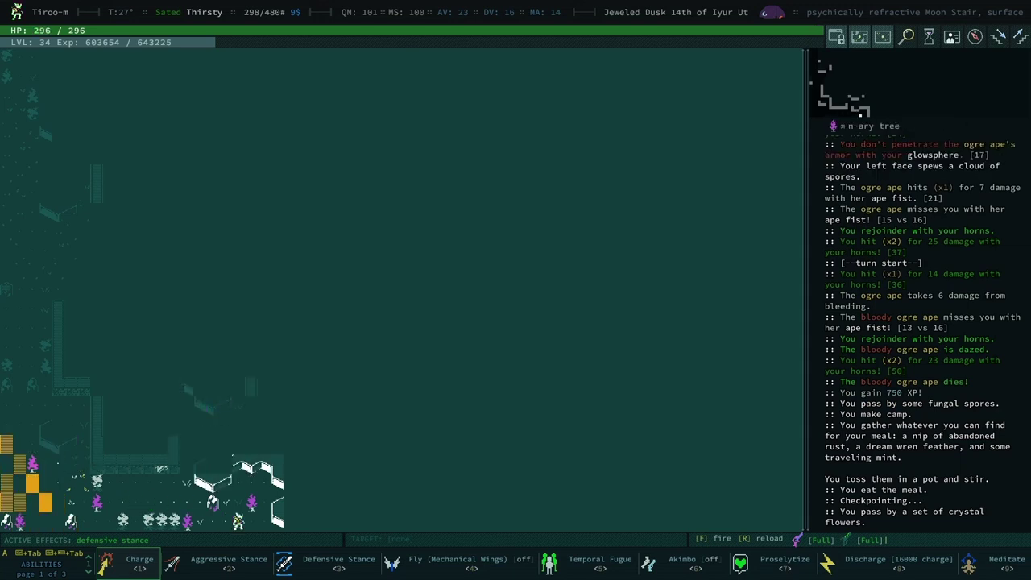
key("0")
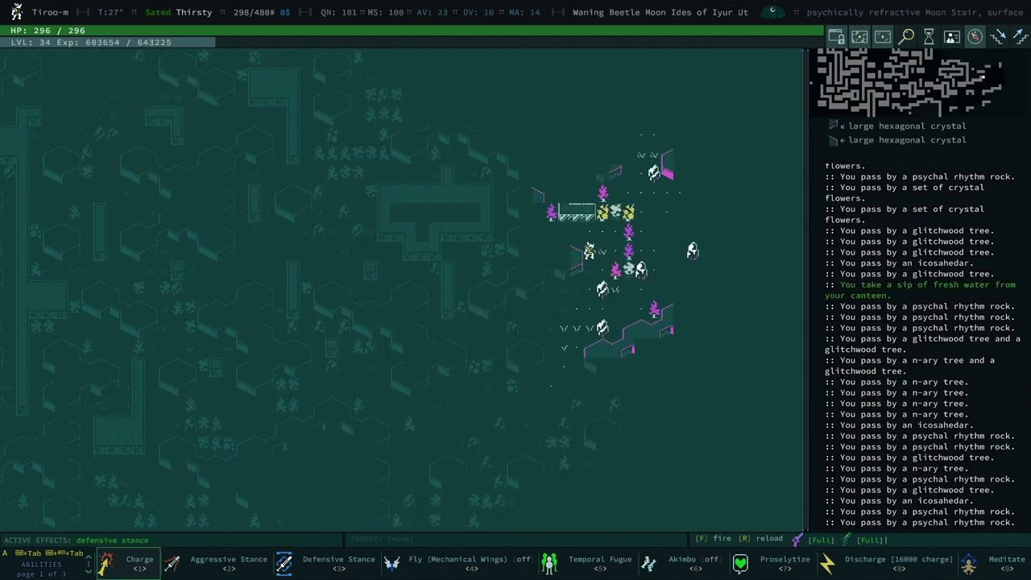
key("l")
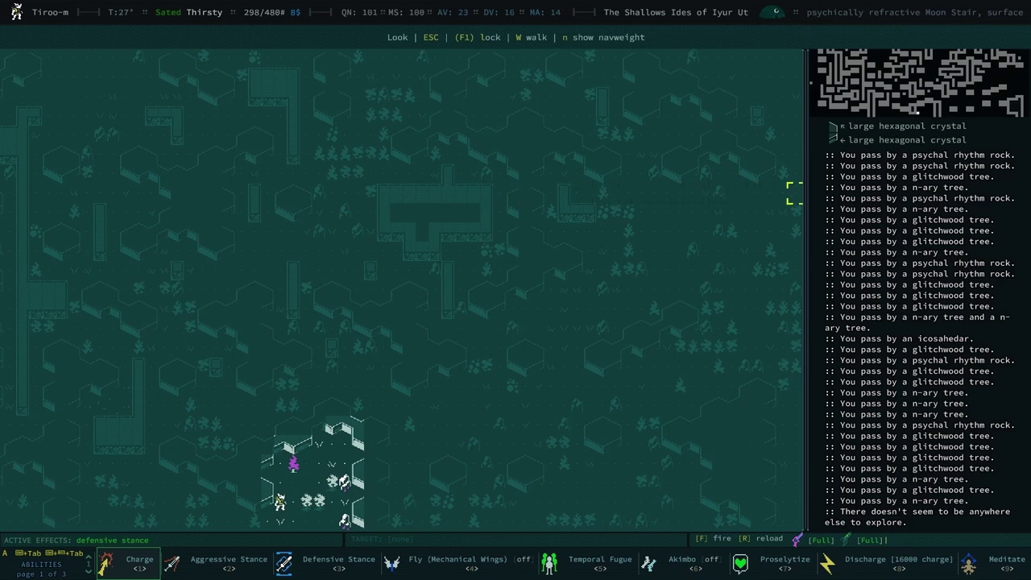
key("w")
key("Right")
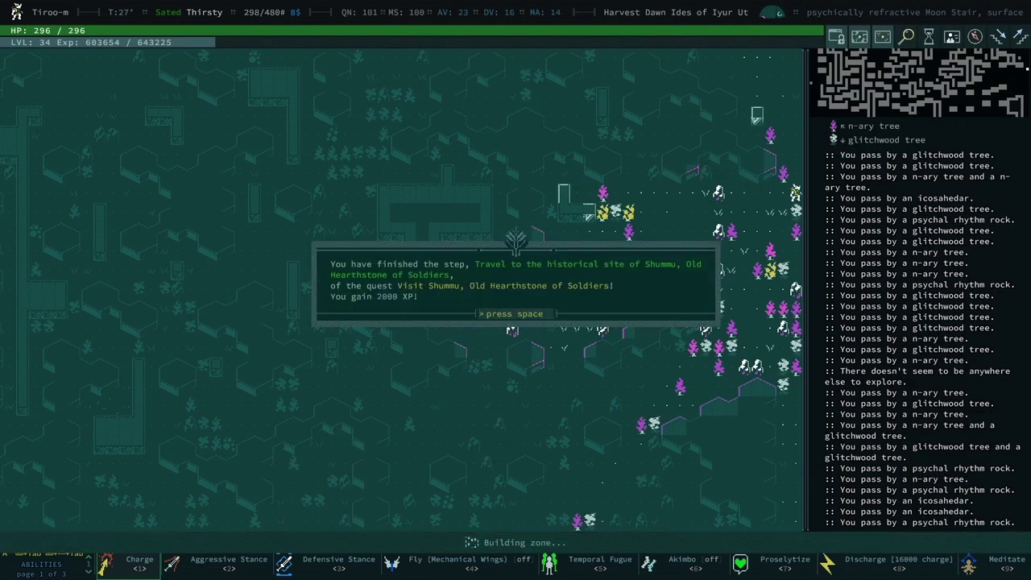
- Dismiss the Shummu quest popups, kill the adjacent vantabloom, and look around nearby
key("space")
key("space")
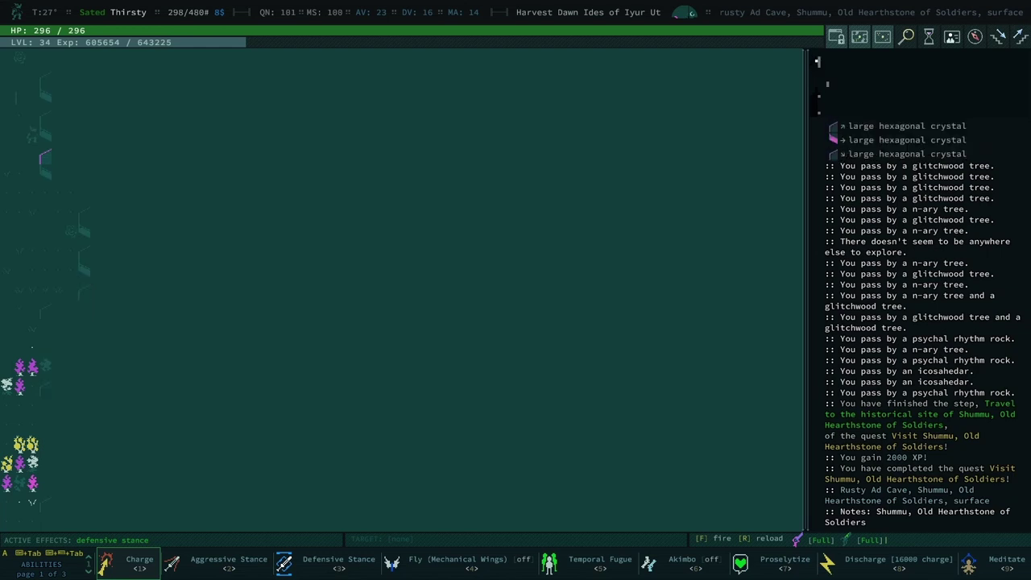
key("Left")
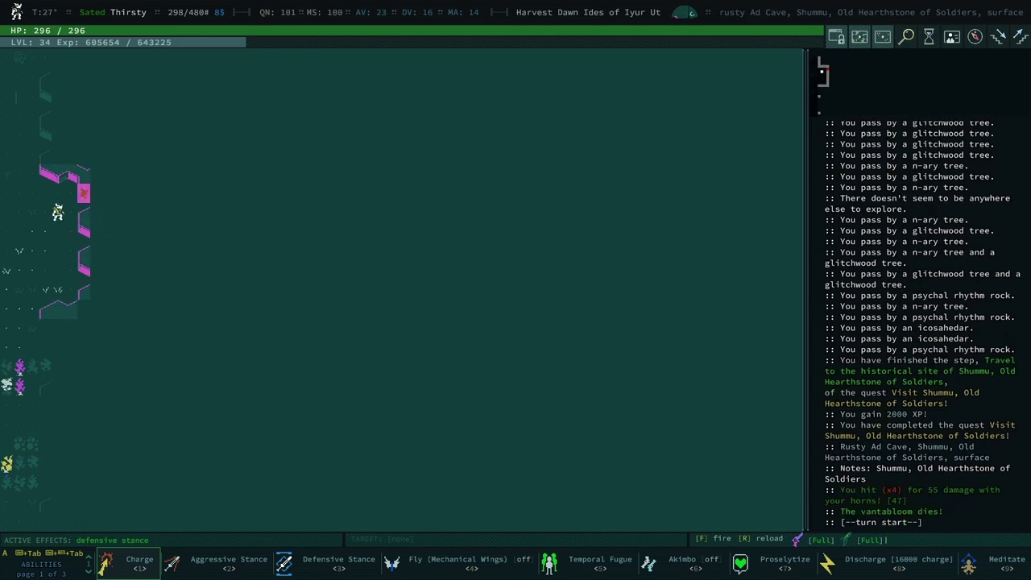
key("l")
key("Escape")
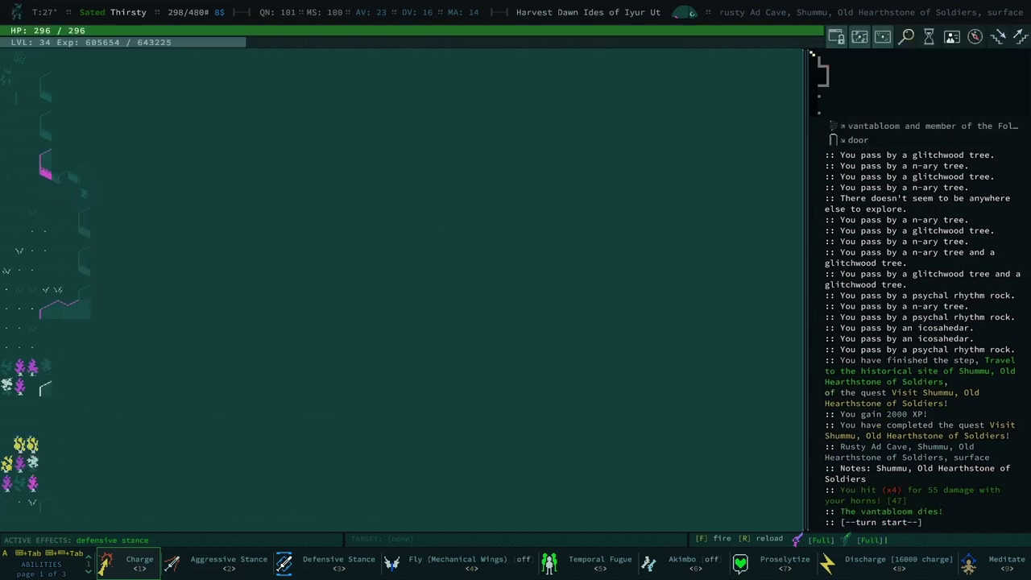
- Auto-explore the rusty Ad Cave, killing vantablooms and a qudzu along the way
key("Left")
key("0")
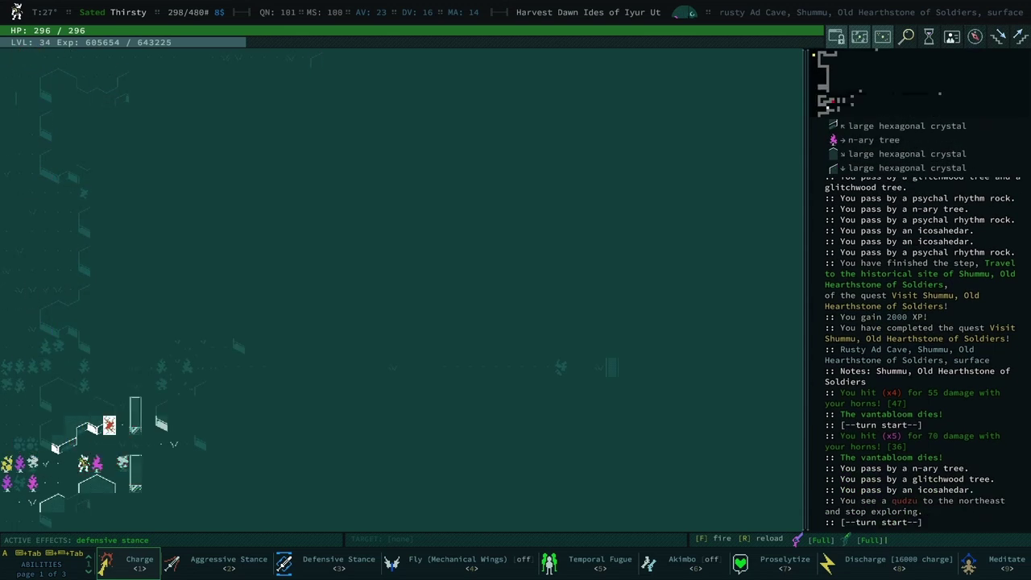
key("Left")
key("0")
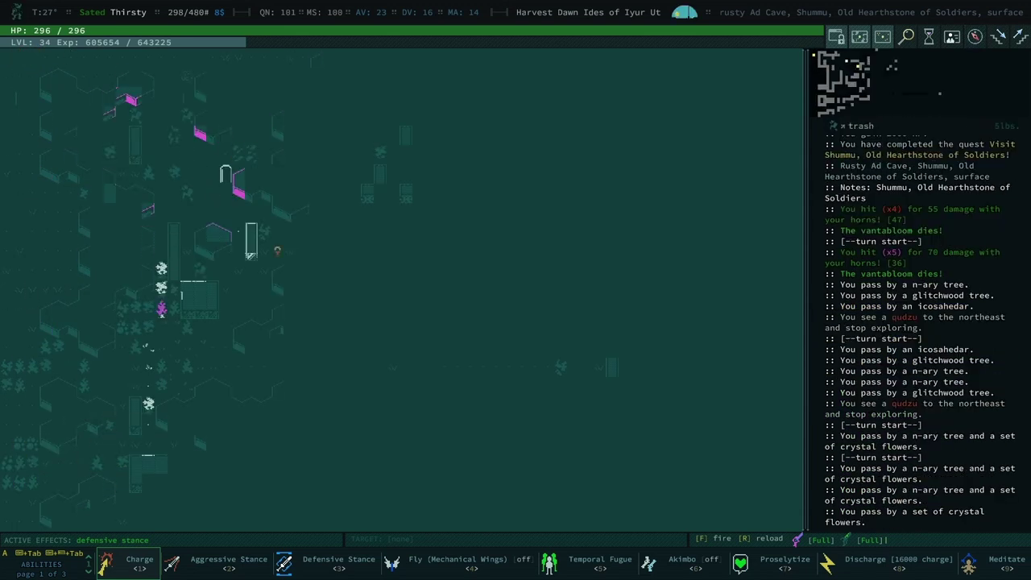
key("Up")
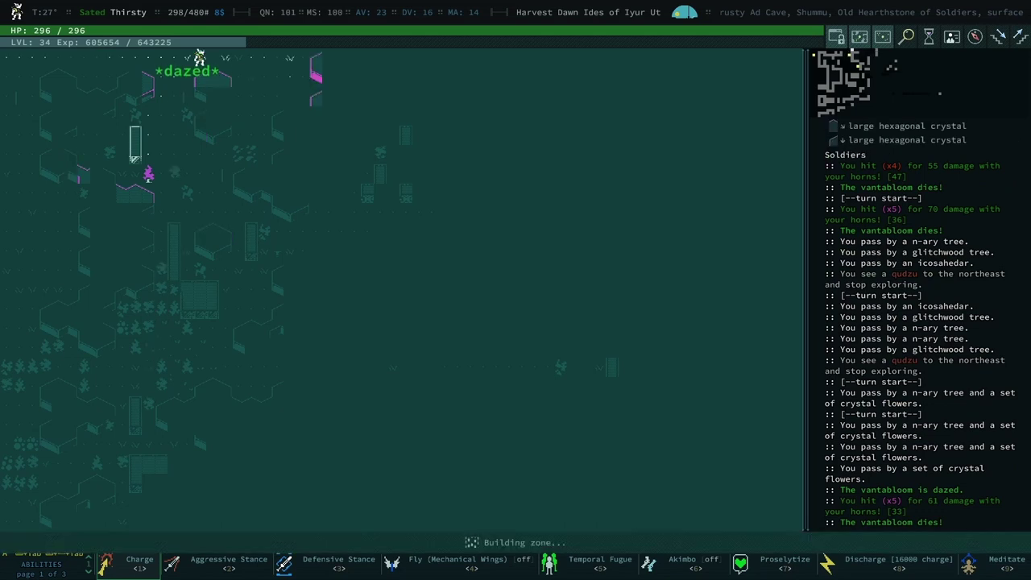
key("0")
key("0")
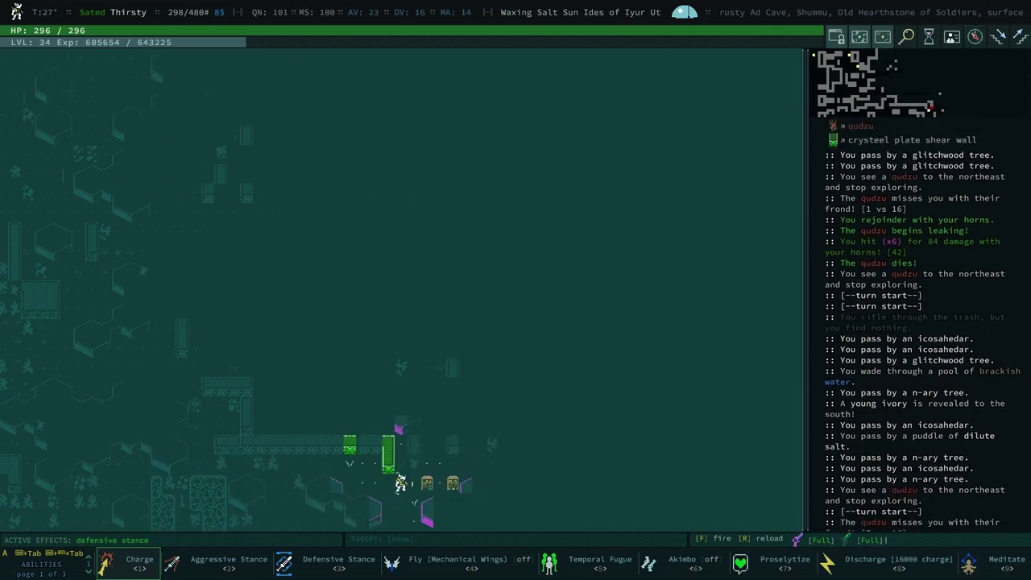
- Kill the blocking qudzu and examine the wooden bookshelf while fighting northward
key("Up")
key("Right")
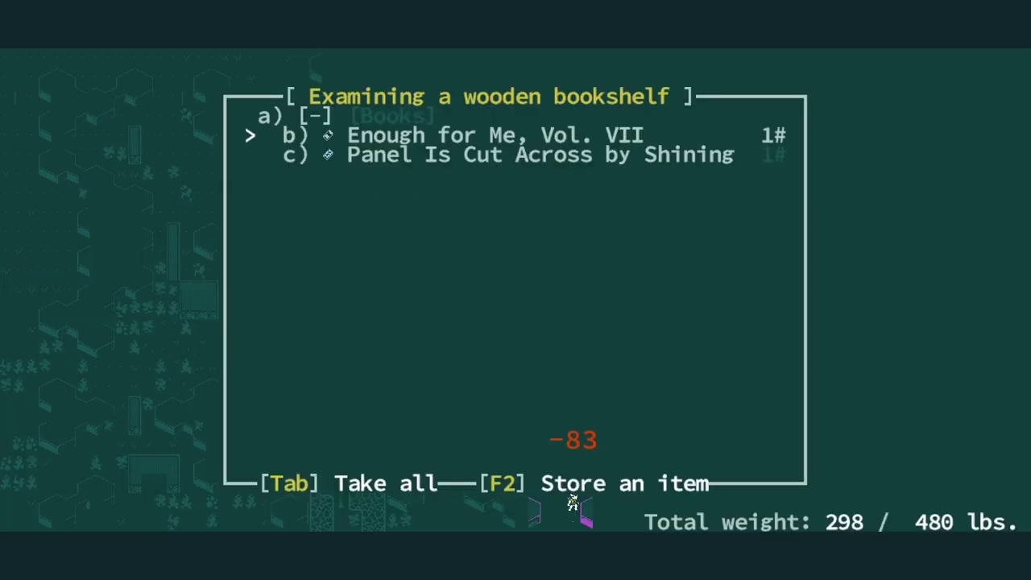
key("Up")
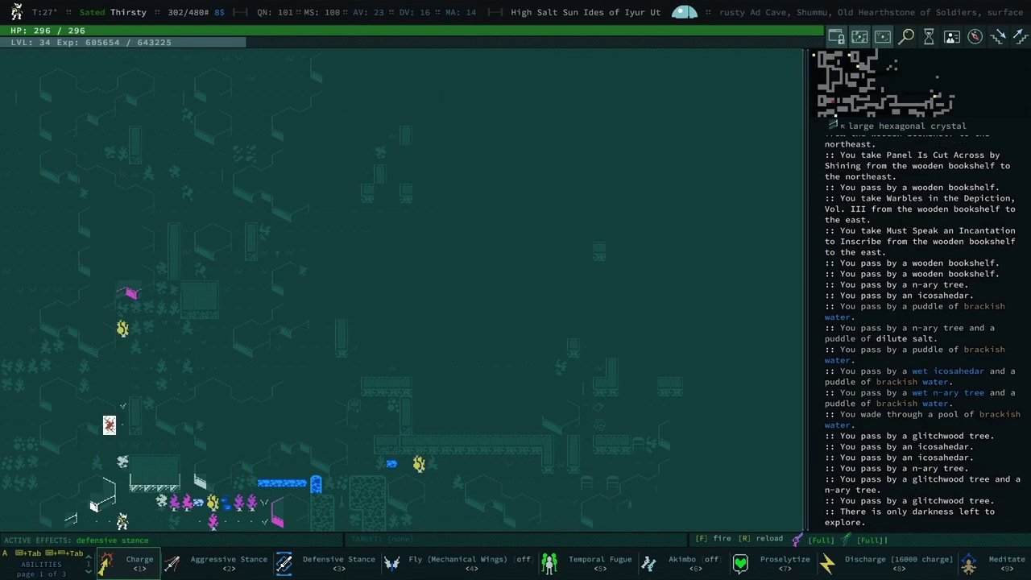
key("Up")
key("Up")
key("Up")
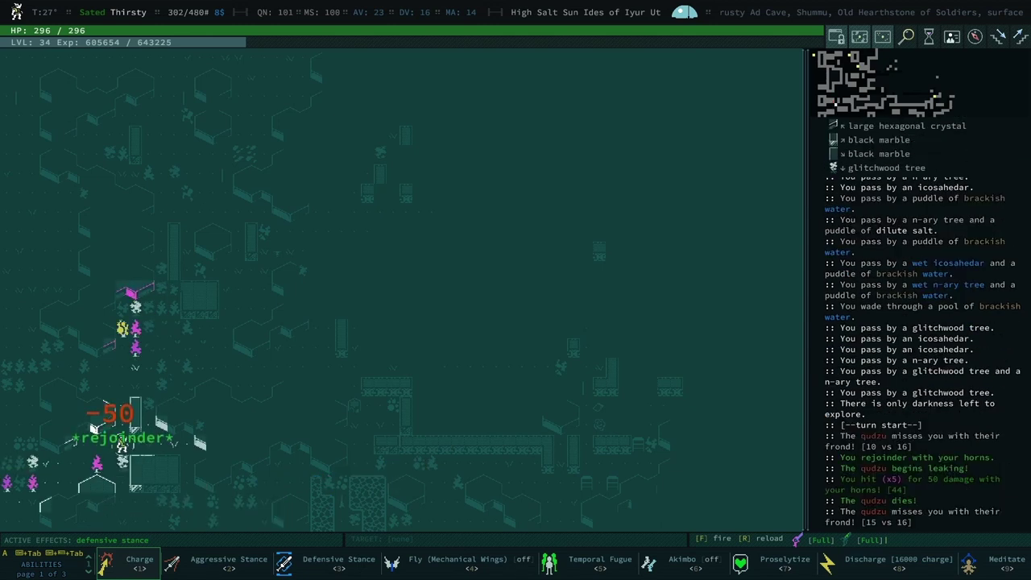
key("Up")
key("Up")
key("Up")
key("Up")
key("Up")
key("Up")
- Walk east into the crysteel-walled chamber and head north past the chest
key("Right")
key("Right")
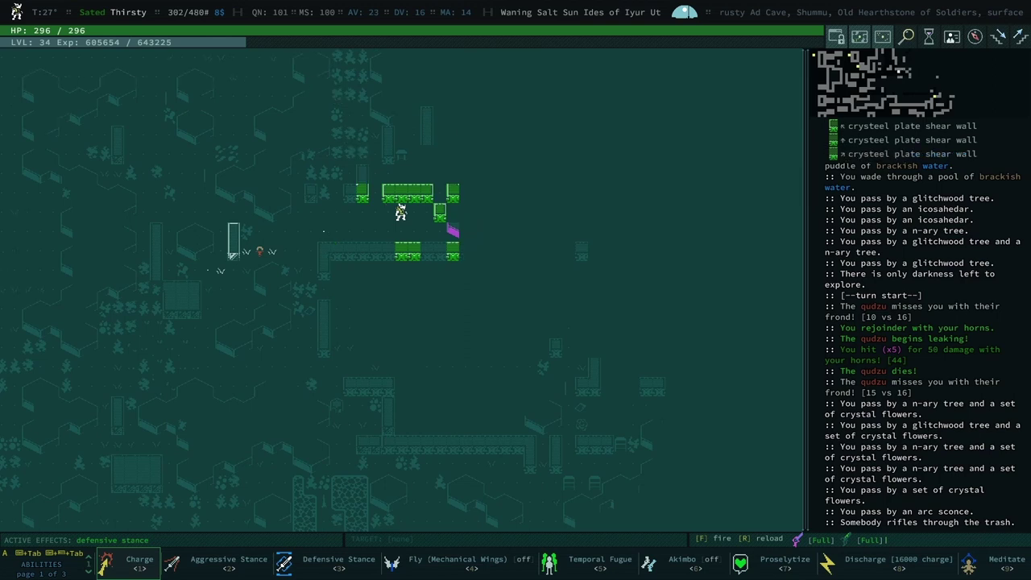
key("Right")
key("Right")
key("Up")
key("Right")
key("Up")
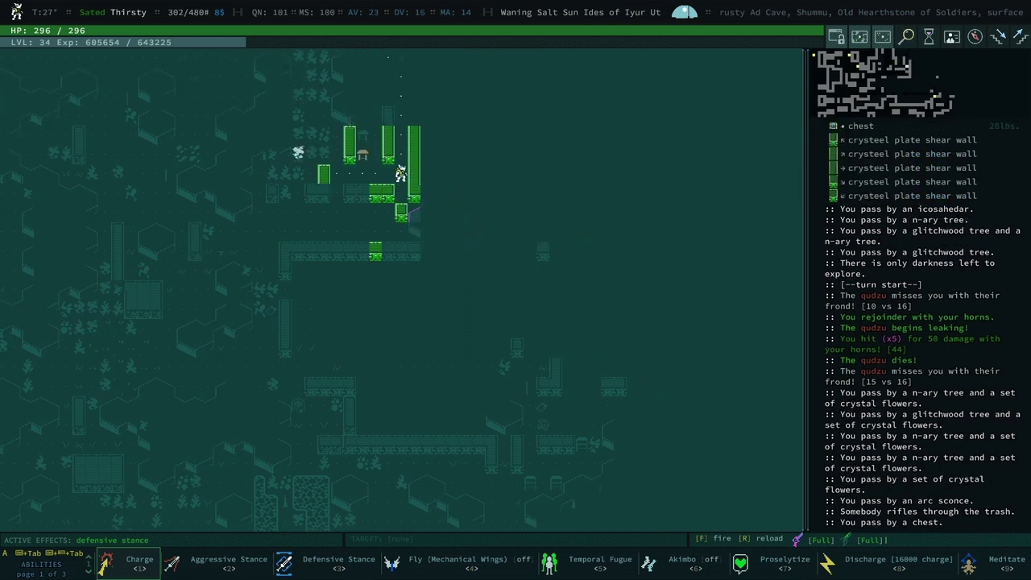
key("Up")
key("Up")
key("Up")
key("Up")
key("Right")
key("Right")
key("Right")
key("Right")
key("Right")
key("Right")
key("Right")
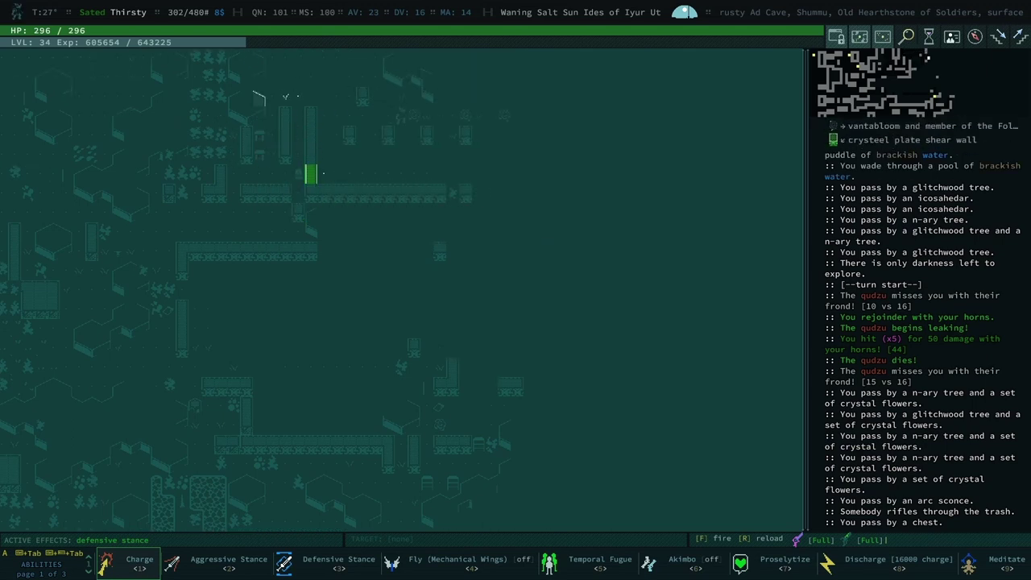
key("Right")
key("Right")
key("Right")
key("Right")
key("Right")
key("Right")
key("Right")
key("Right")
- Take the high-voltage arc winder, two spaser pistols and space inverter from the chest
key("Up")
key("Up")
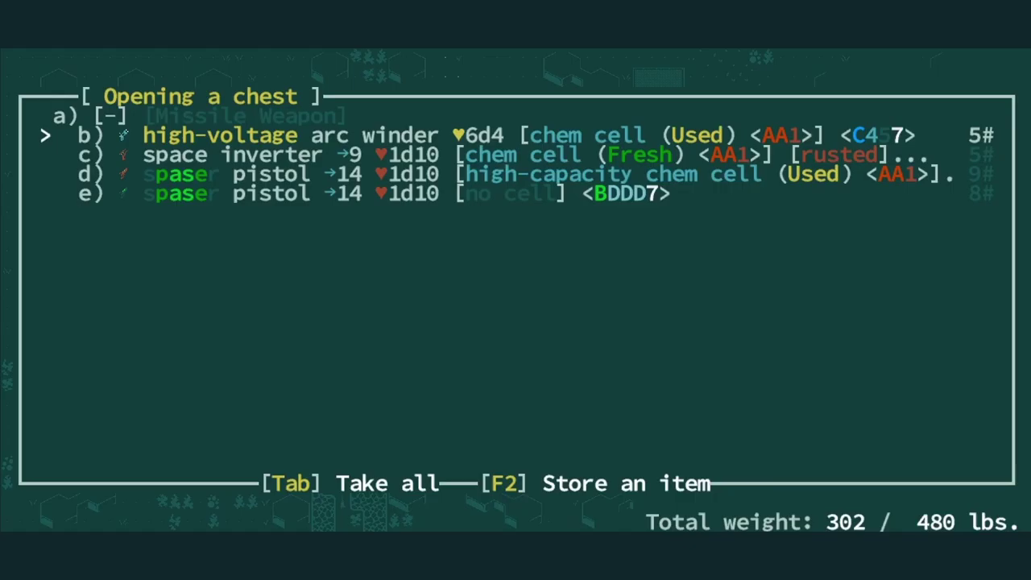
key("Return")
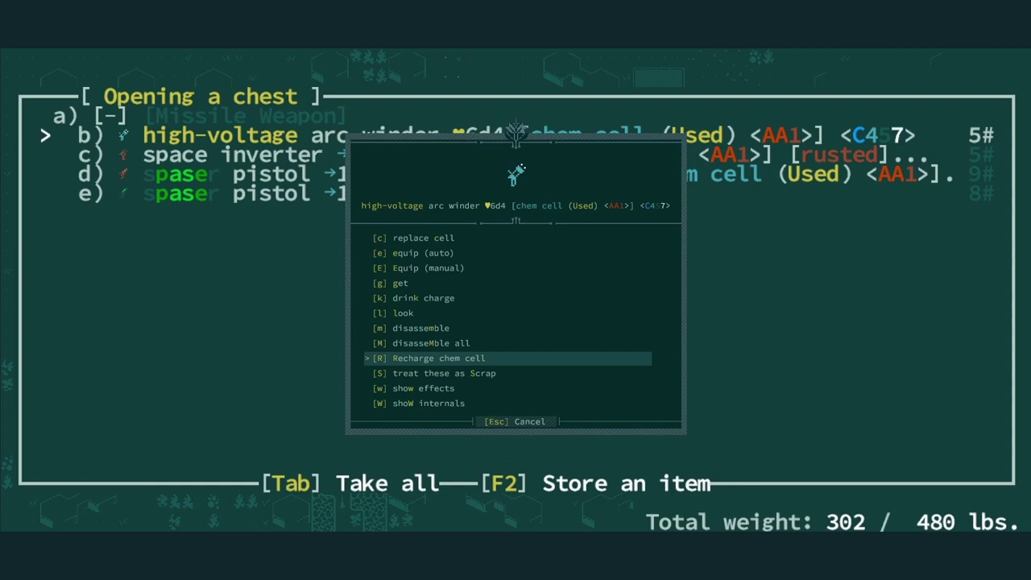
key("Up")
key("Up")
key("Up")
key("Up")
key("Up")
key("Return")
key("Up")
key("Up")
key("Up")
key("Return")
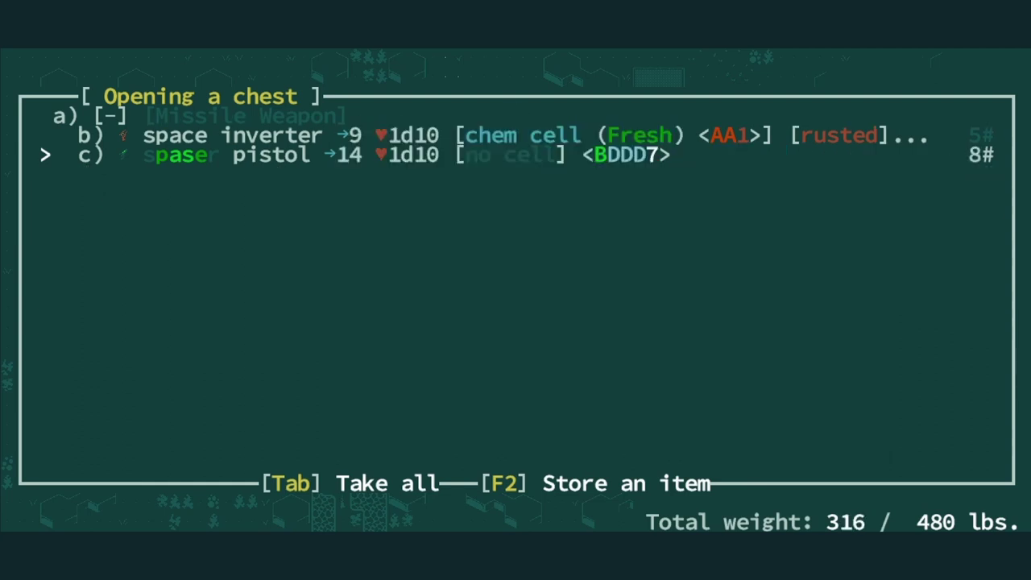
key("Tab")
- Dismiss the exploration-finished message and walk east toward the crysteel walls
key("space")
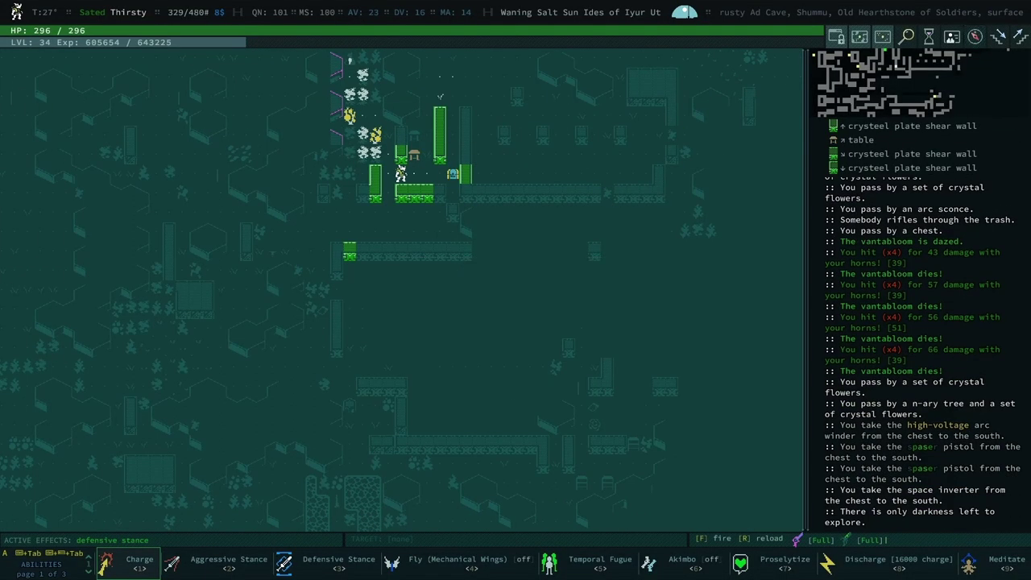
key("0")
key("Right")
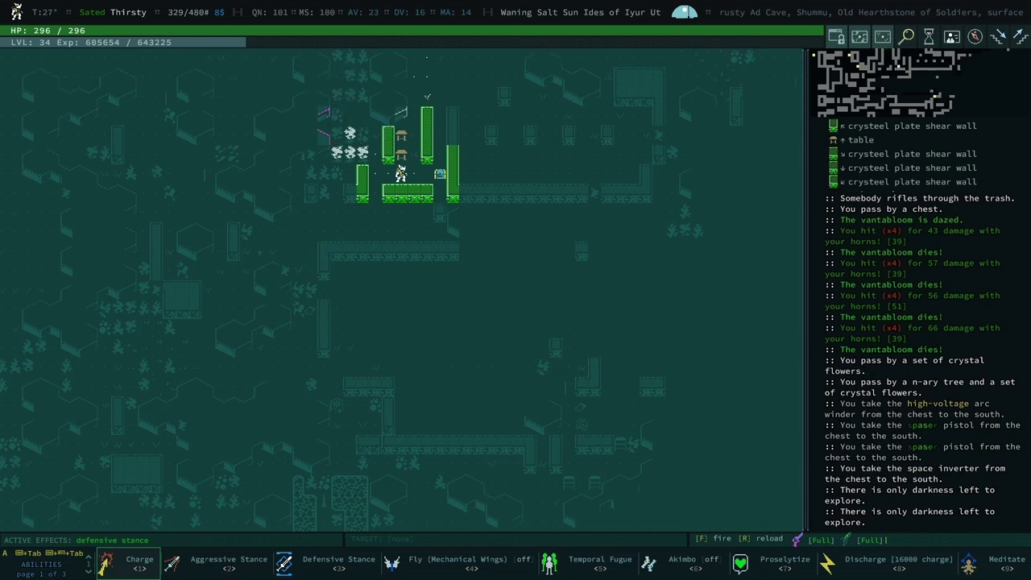
key("Up")
key("Up")
key("Right")
key("Right")
key("Right")
key("Right")
key("Up")
key("Up")
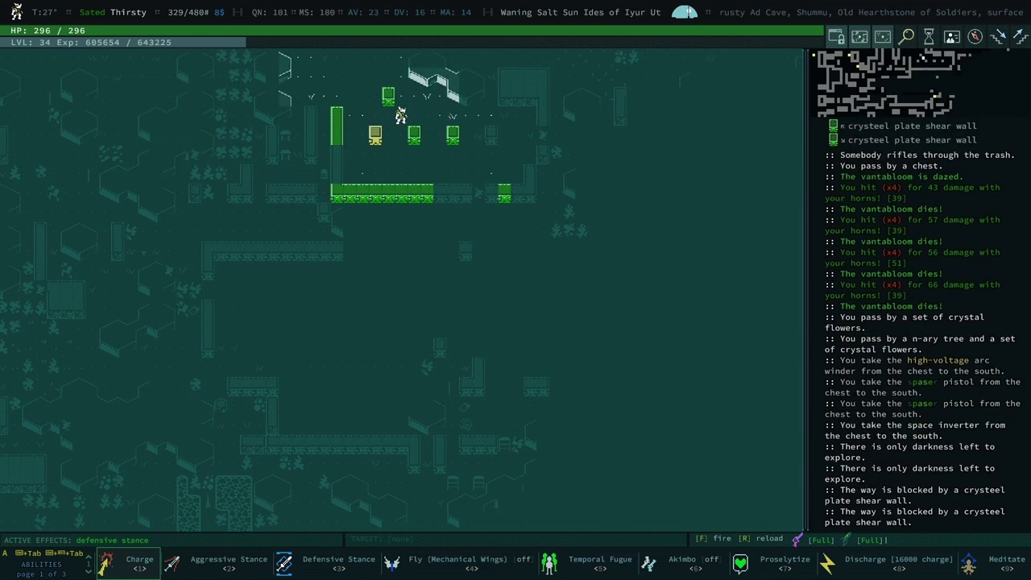
- Move southeast to the qudzu and kill it
key("Right")
key("Down")
key("Right")
key("Down")
key("Up")
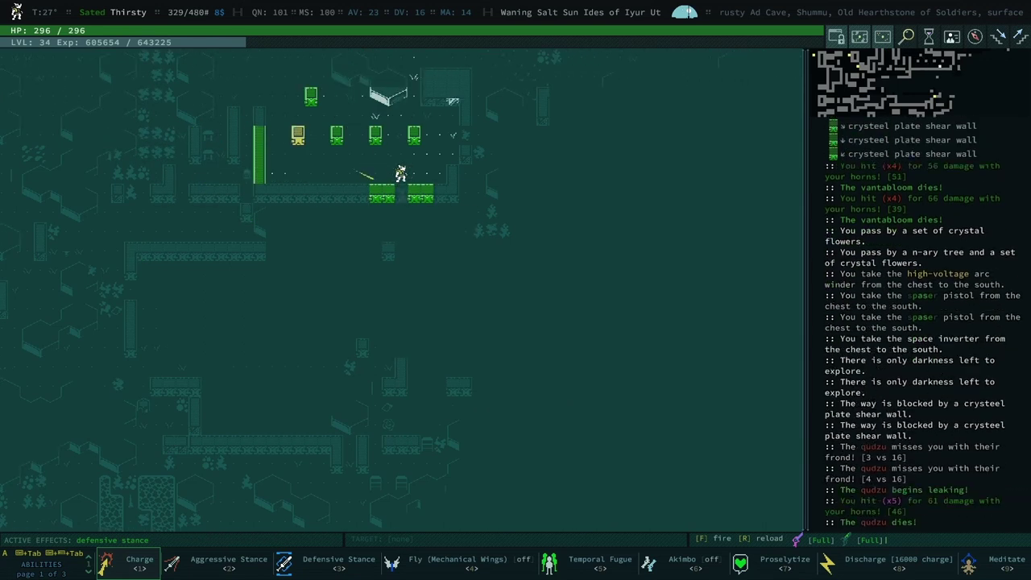
key("Up")
key("Right")
key("Right")
- Kill another qudzu near the n-ary trees and explore through the crystal flowers
key("Down")
key("Down")
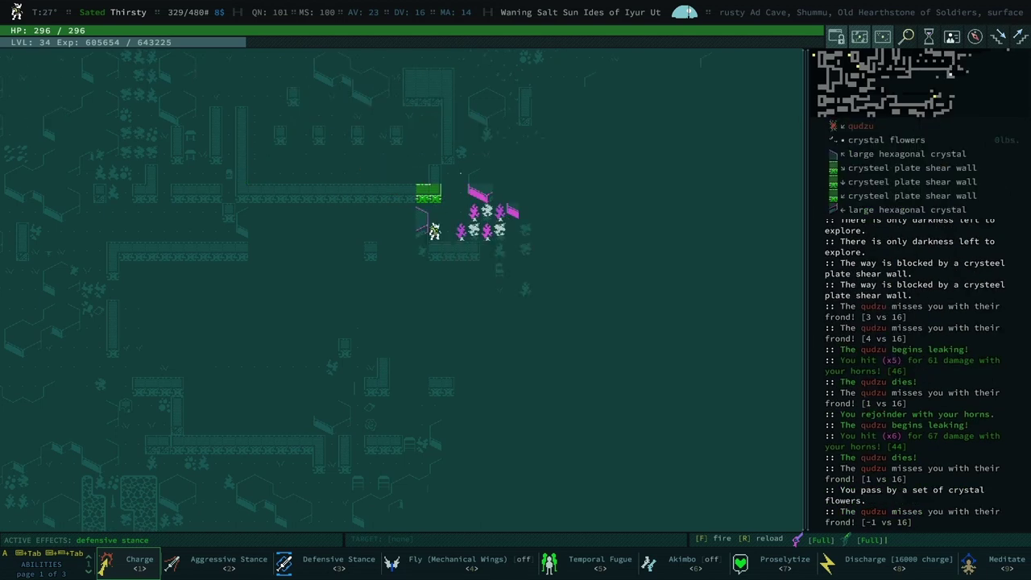
key("Left")
key("Up")
key("Right")
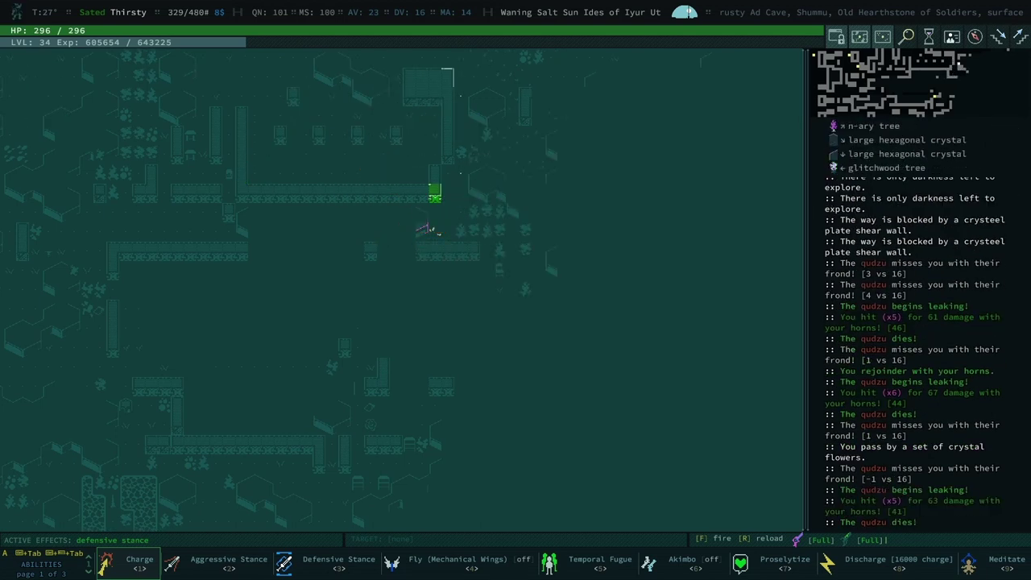
key("Down")
key("Right")
key("Right")
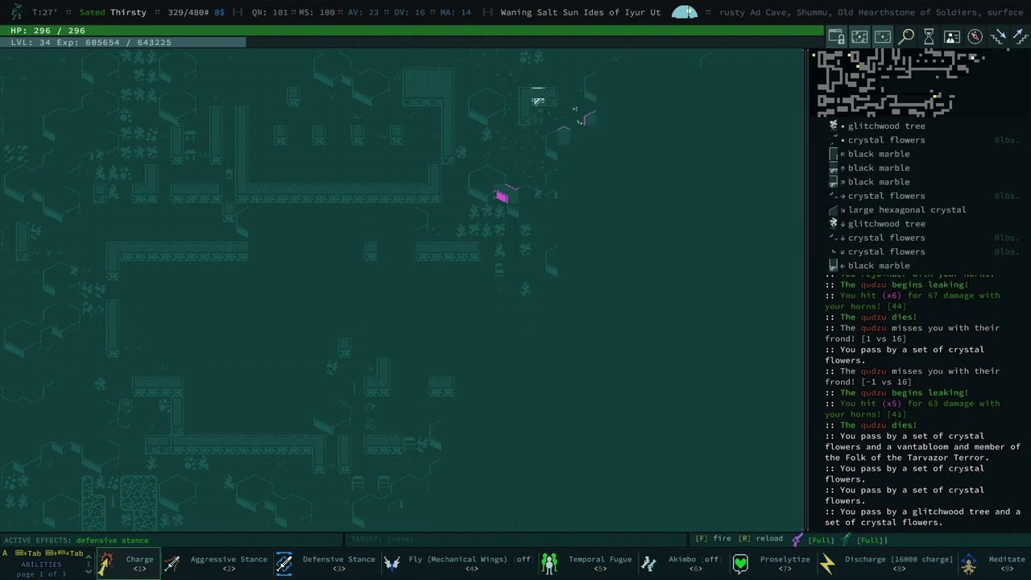
key("Up")
key("Up")
key("Right")
key("Right")
key("Right")
key("Right")
- Explore east and south along the zone's edge, killing vantablooms by the hexagonal crystals
key("Right")
key("Right")
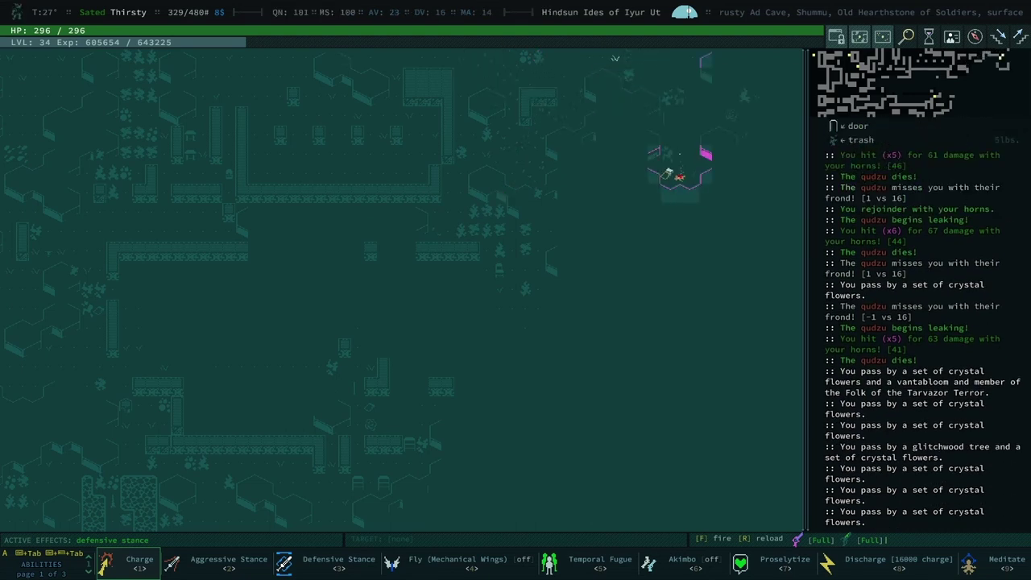
key("Up")
key("Right")
key("Down")
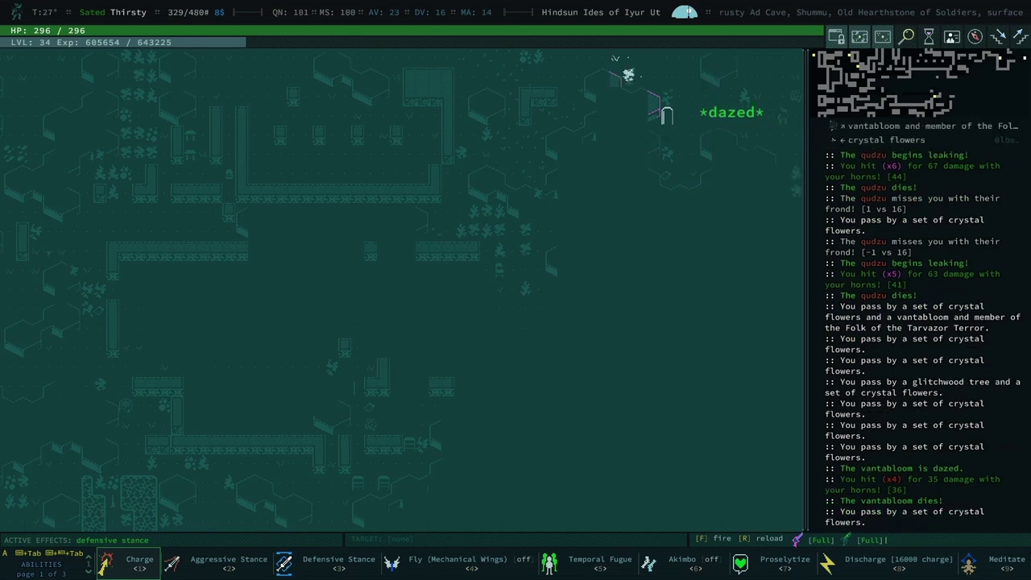
key("Down")
key("Down")
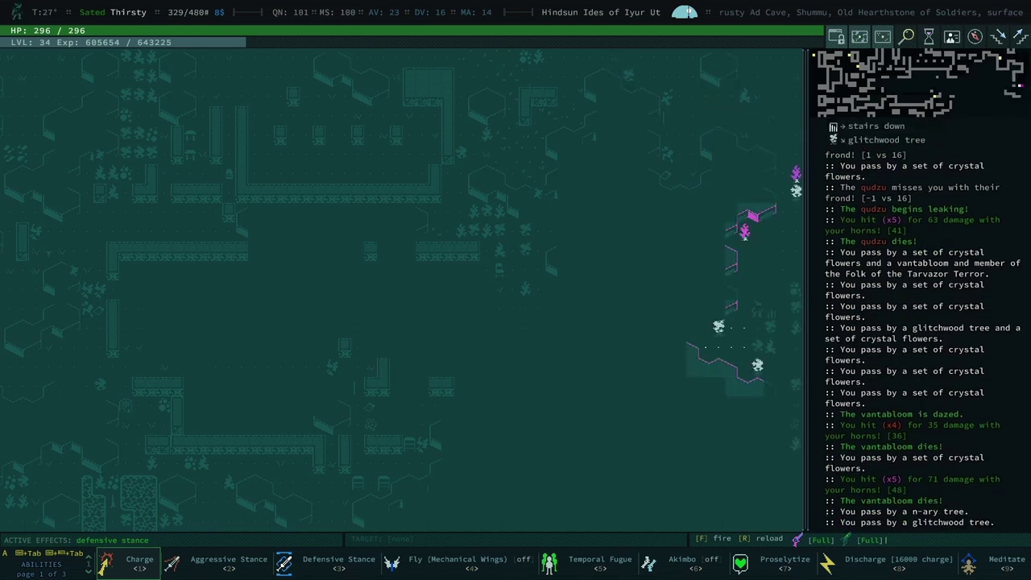
key("Down")
key("Down")
key("Down")
key("Down")
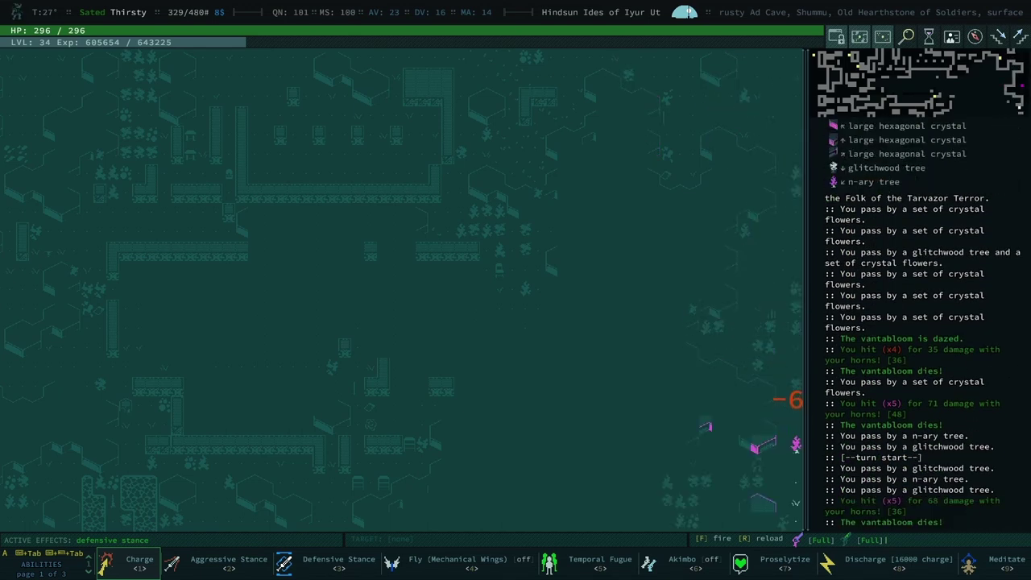
key("Left")
key("Down")
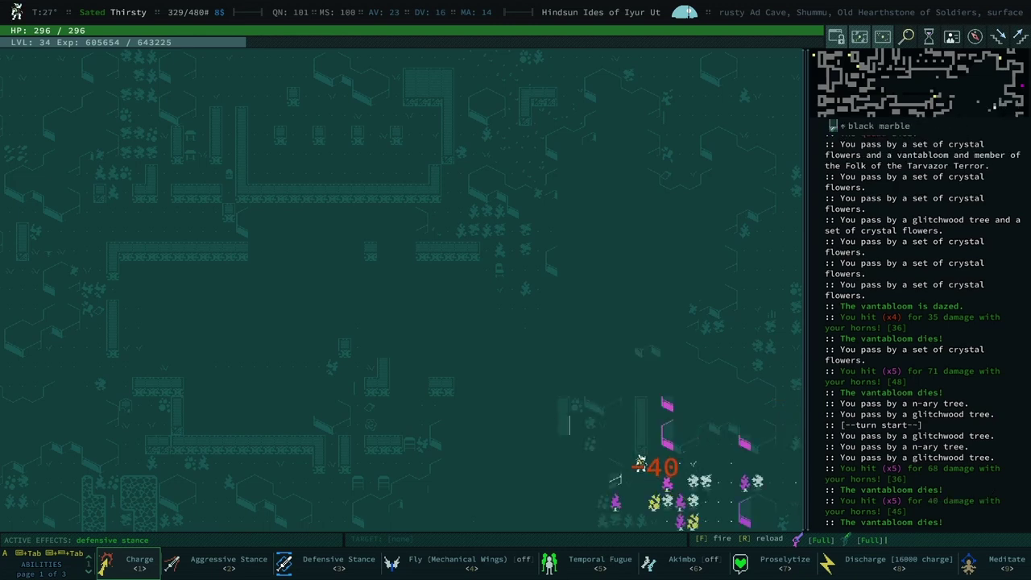
key("Down")
key("Down")
- Head north killing a vantabloom, take the bookshelf's books, and kill the southeast qudzu
key("Up")
key("Up")
key("Up")
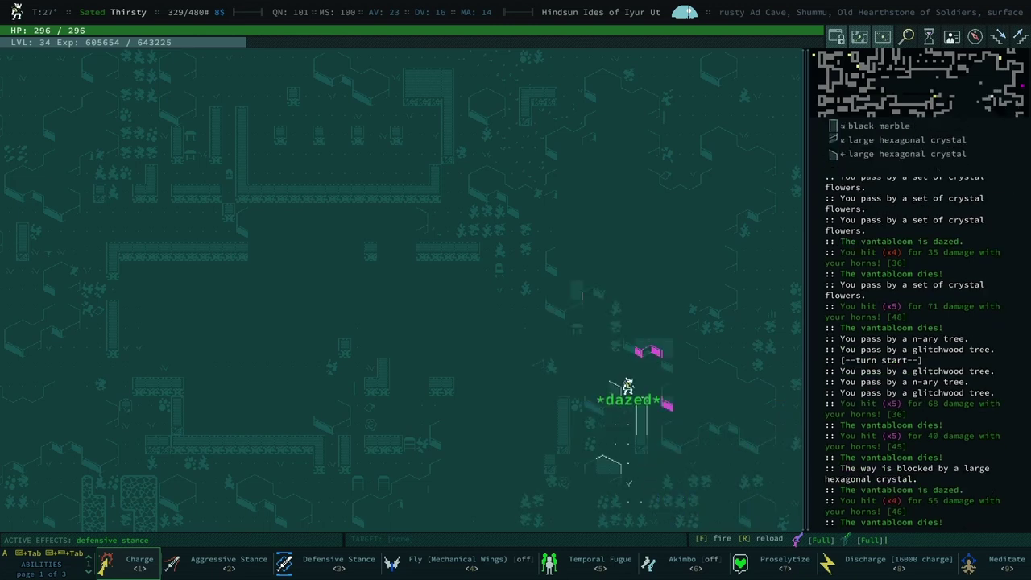
key("Up")
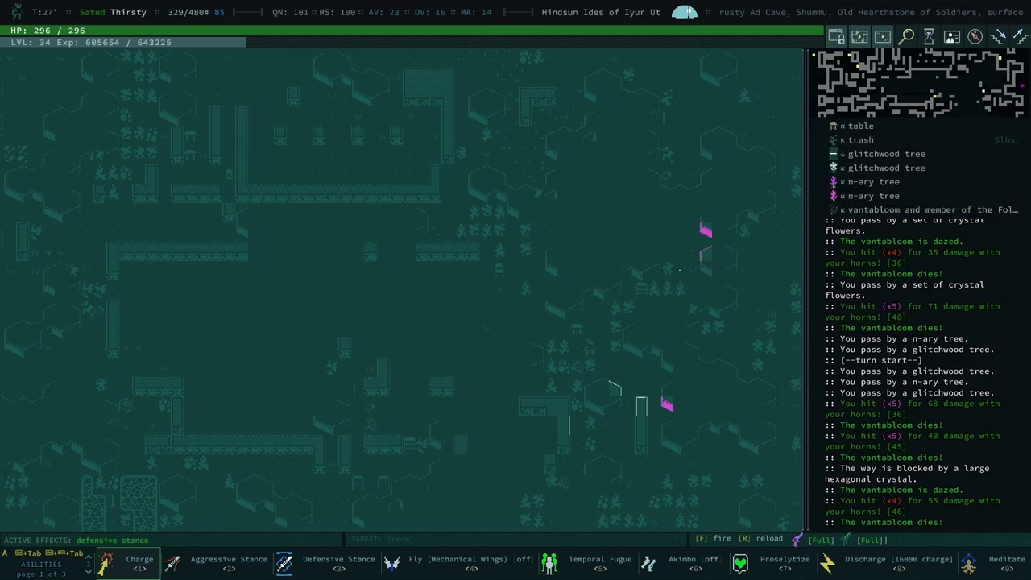
key("Up")
key("Tab")
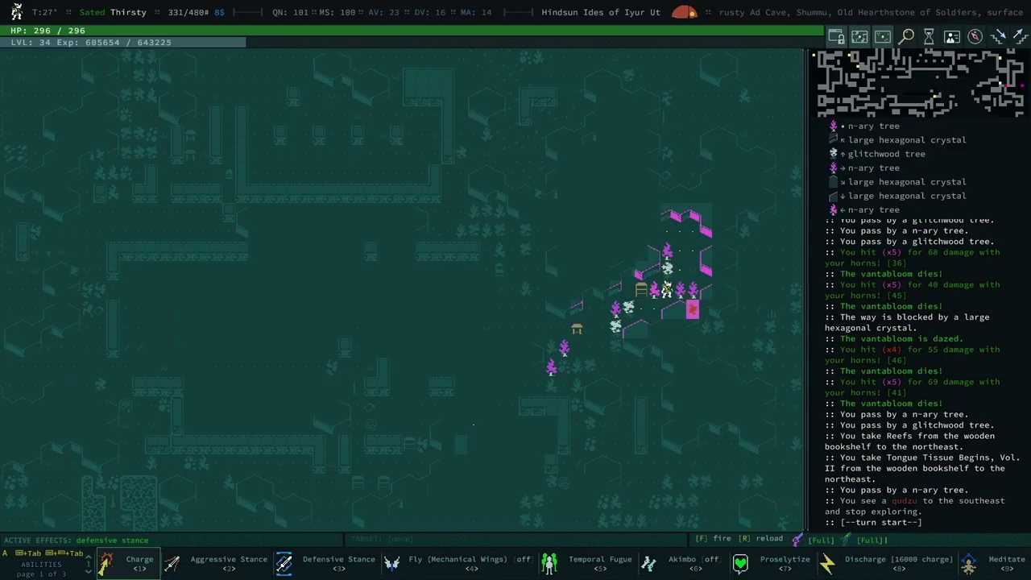
key("Right")
key("KP_3")
key("Tab")
key("Left")
key("Left")
- Move southwest, disassemble the metal folding chair, and kill the dazed vantablooms
key("KP_1")
key("KP_1")
key("KP_1")
key("KP_1")
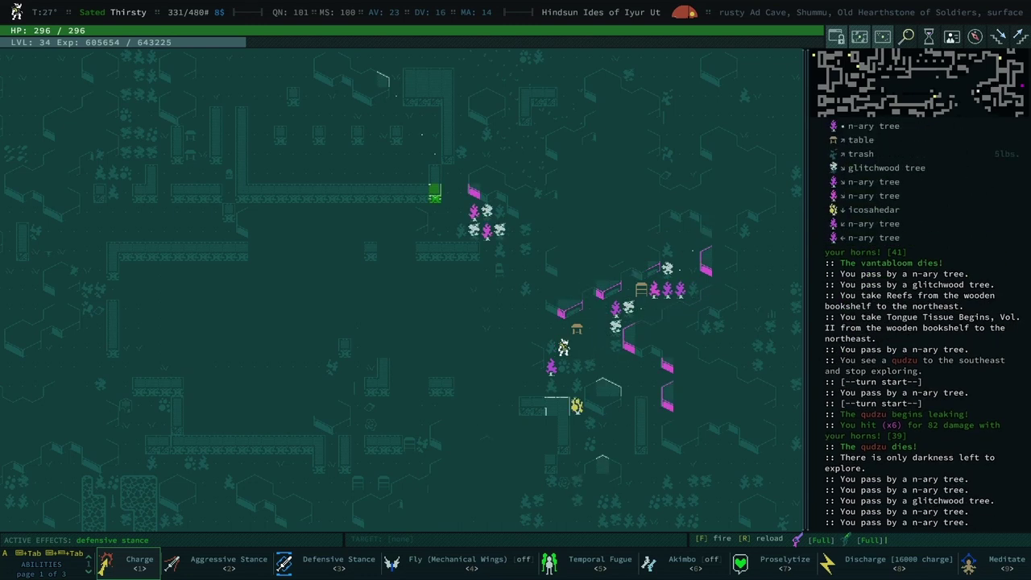
key("KP_1")
key("KP_1")
key("Tab")
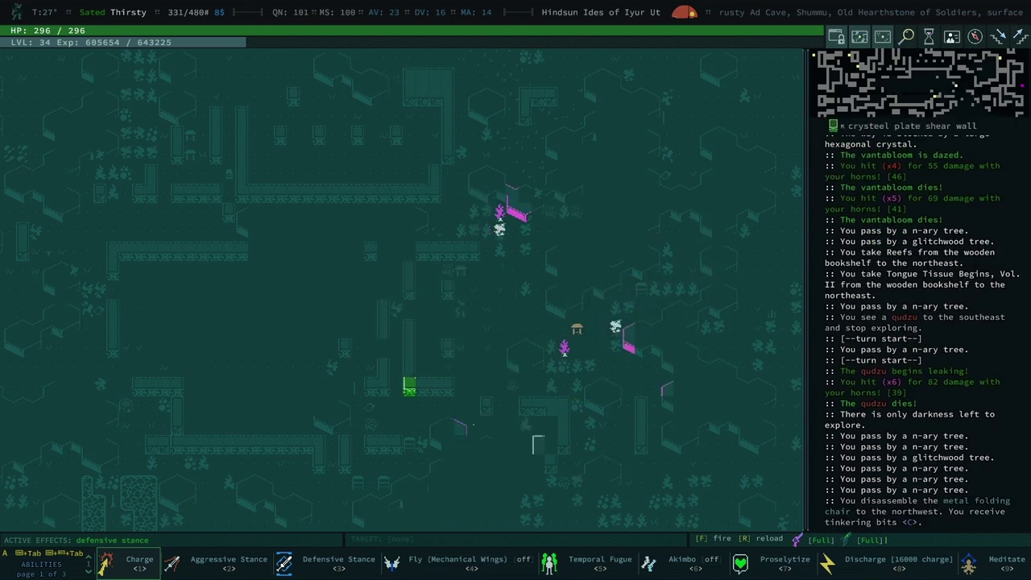
key("Tab")
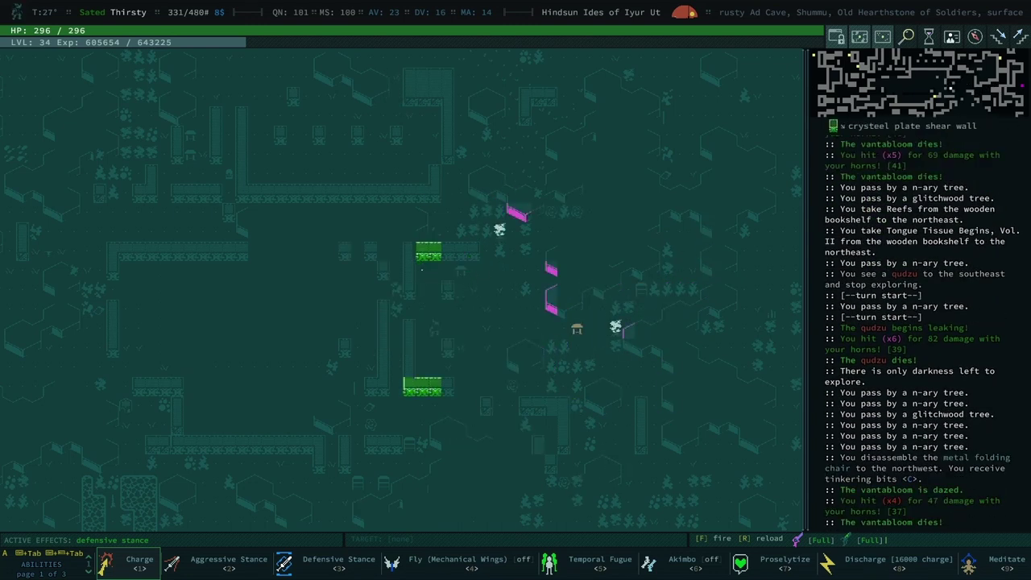
key("Tab")
- Resume exploring, kill a qudzu, note Sheggapad's location, and reach the stairs down
key("Tab")
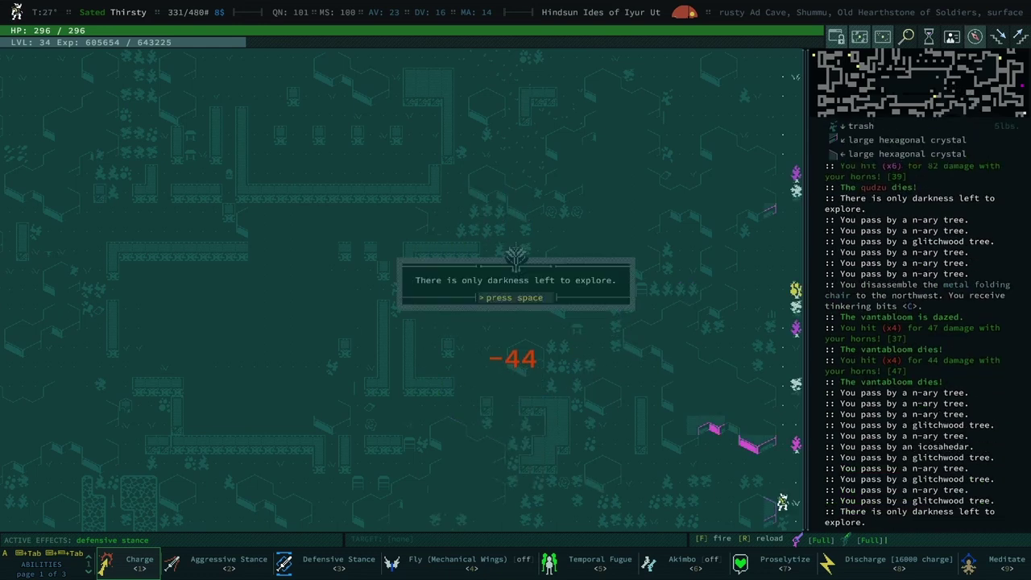
key("space")
key("Tab")
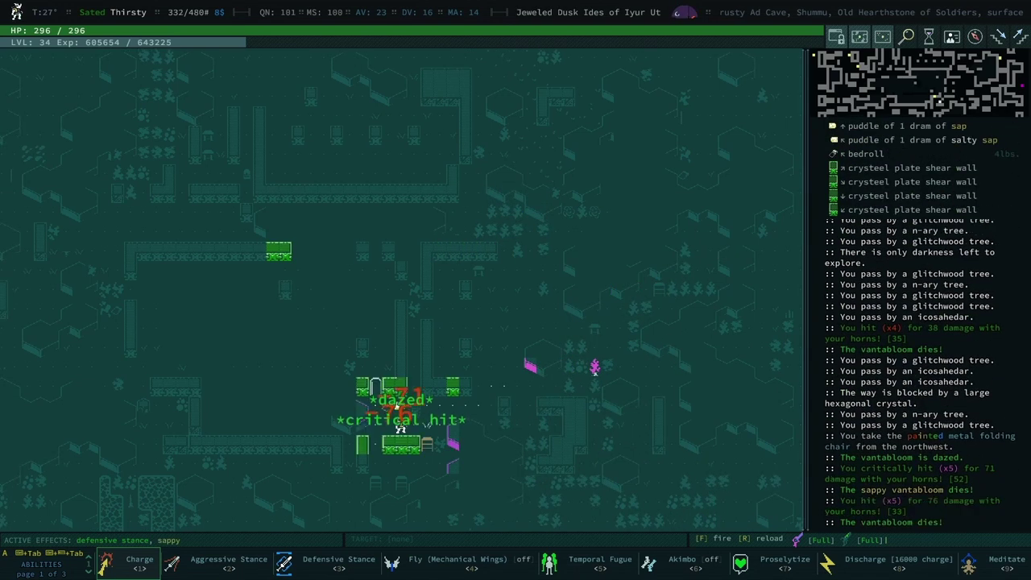
key("x")
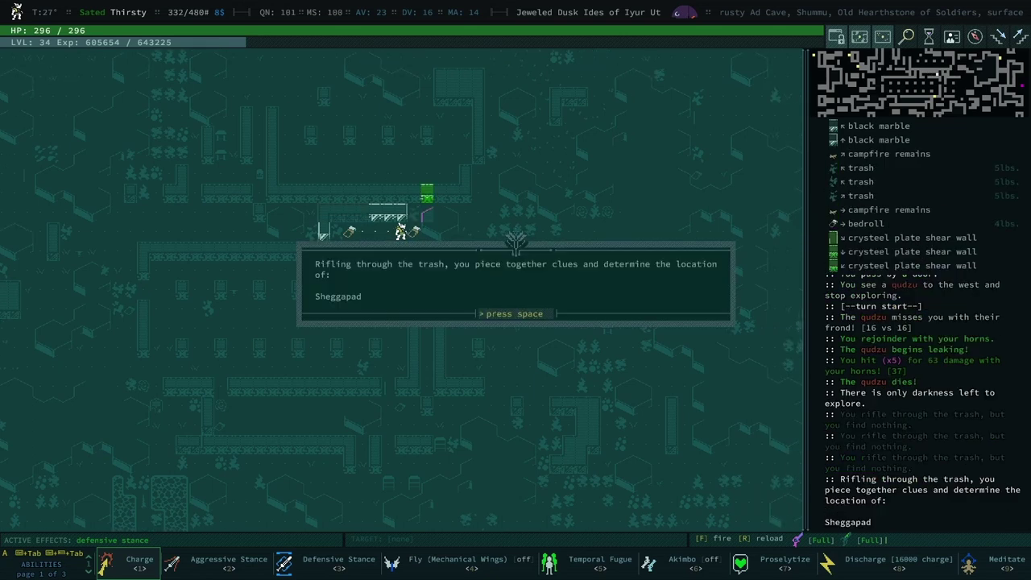
key("space")
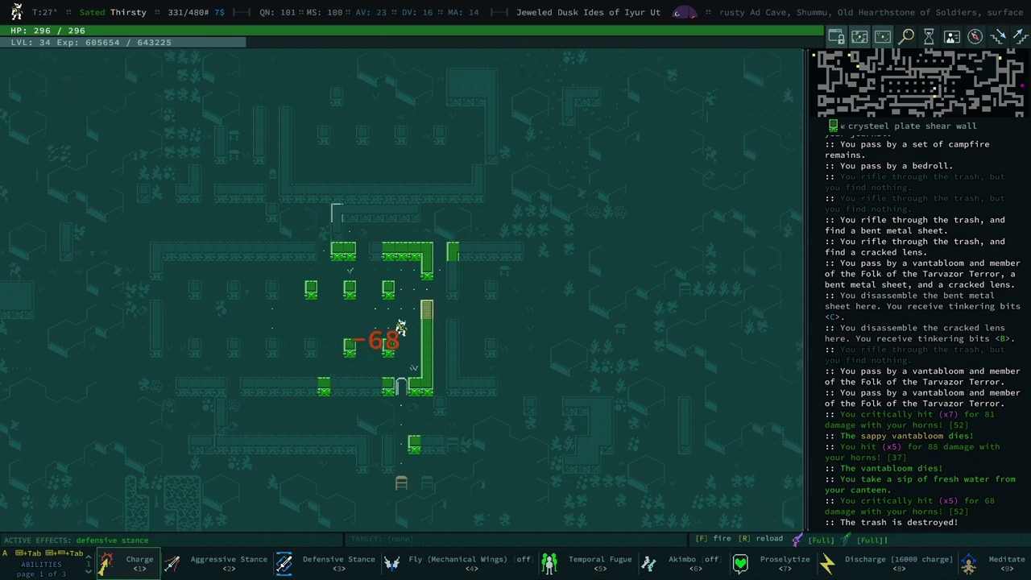
key("space")
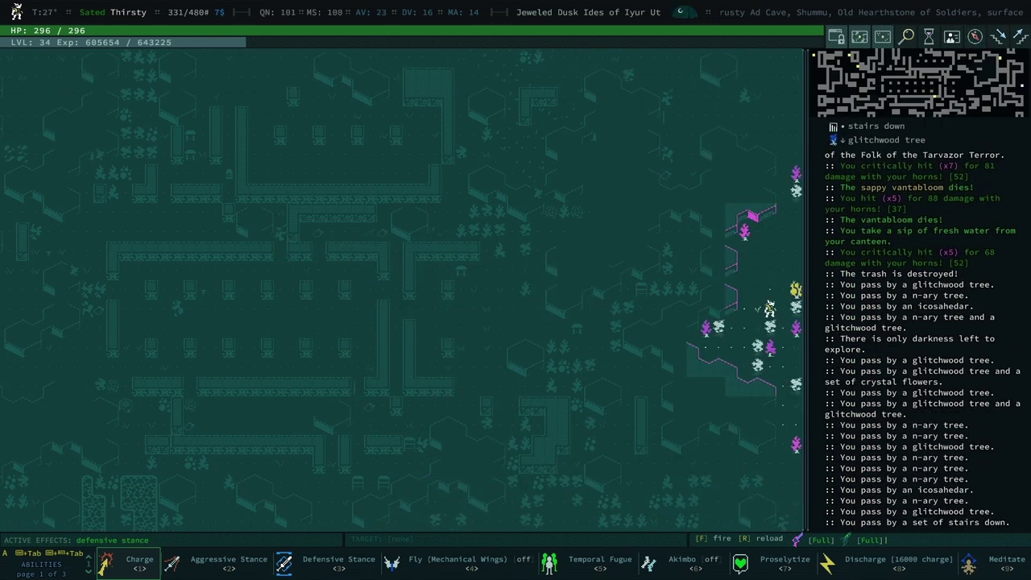
- Descend the stairs one stratum, set up a campfire, and explore toward the door
key("greater")
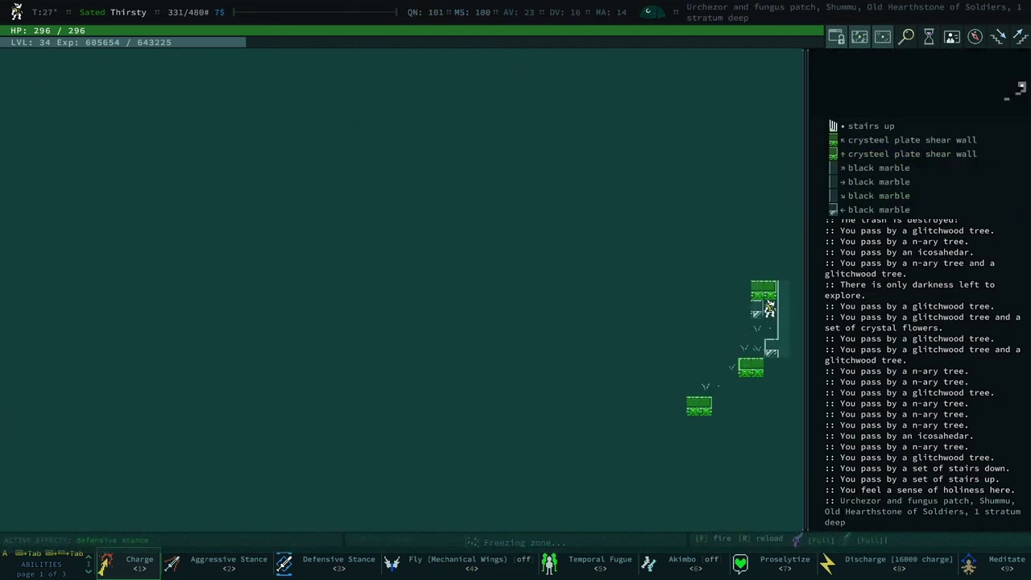
key("F5")
key("y")
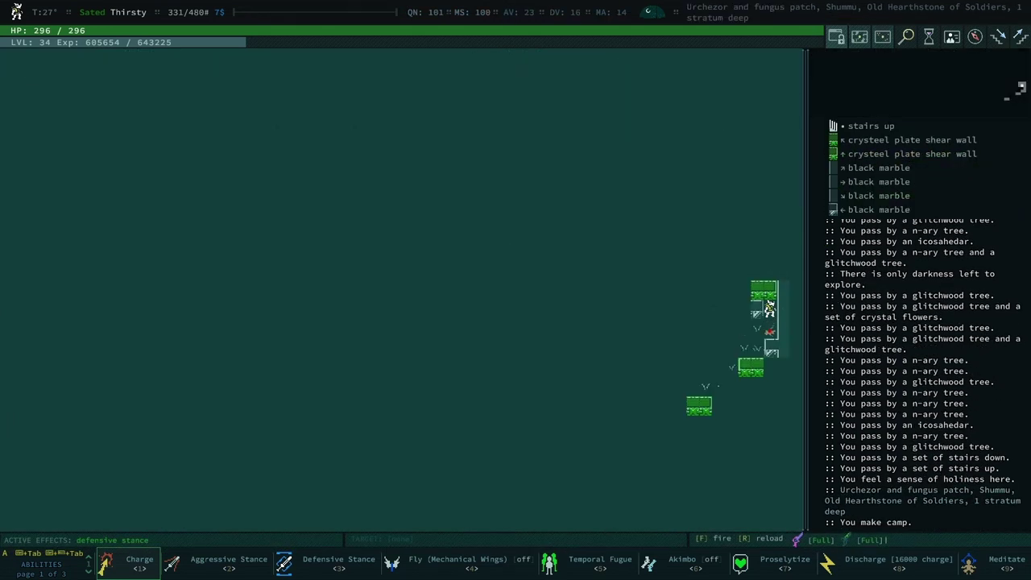
key("Escape")
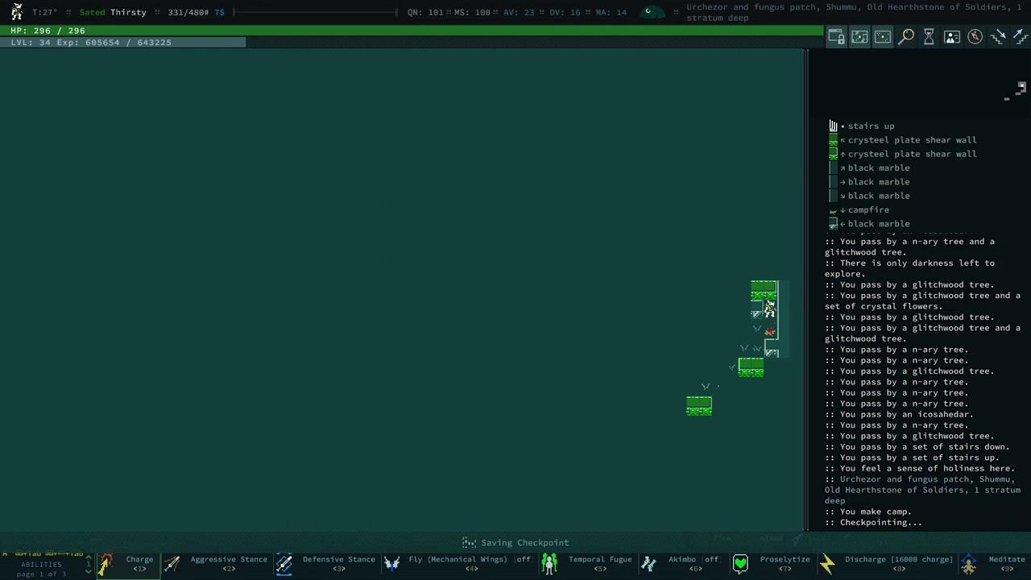
key("0")
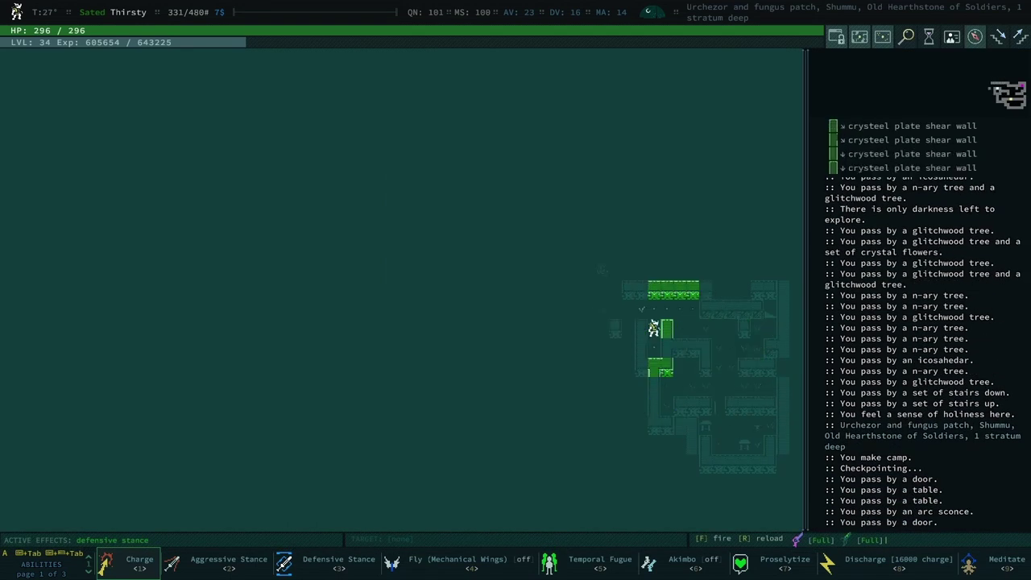
key("space")
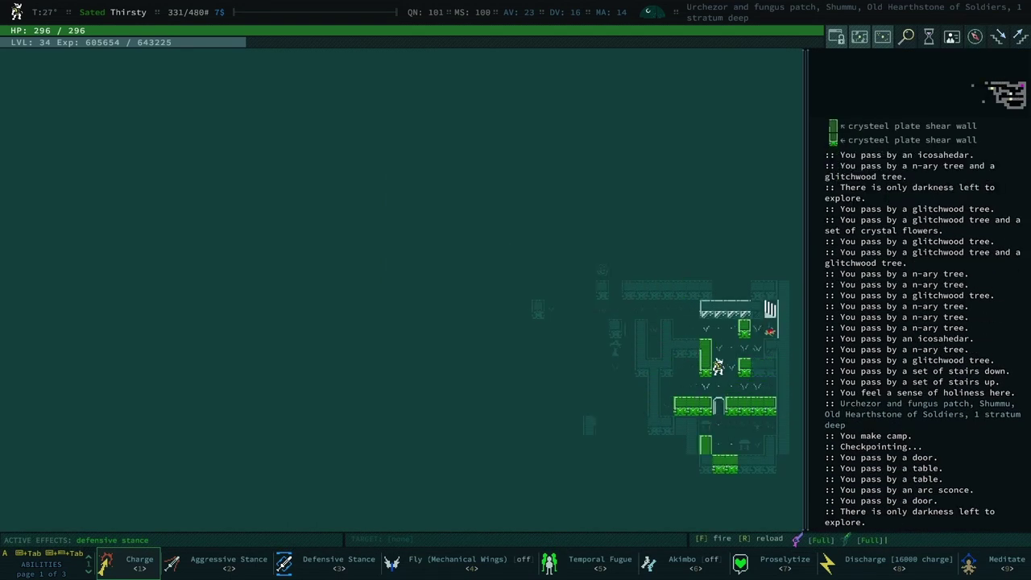
- Kill the northern vantablooms, walk east past a door, and auto-explore until nothing remains
key("Up")
key("Up")
key("Up")
key("Up")
key("Up")
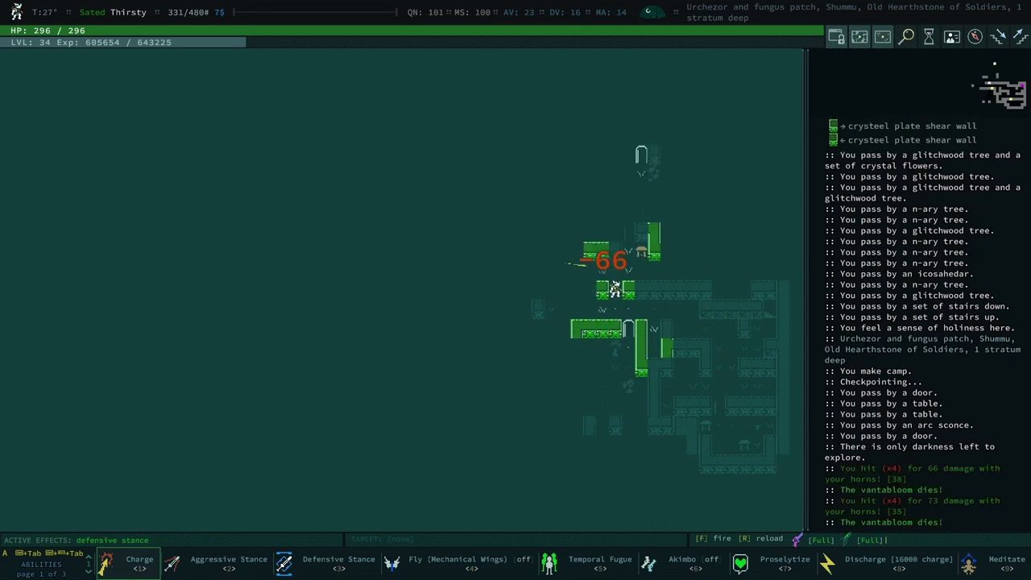
key("Up")
key("Right")
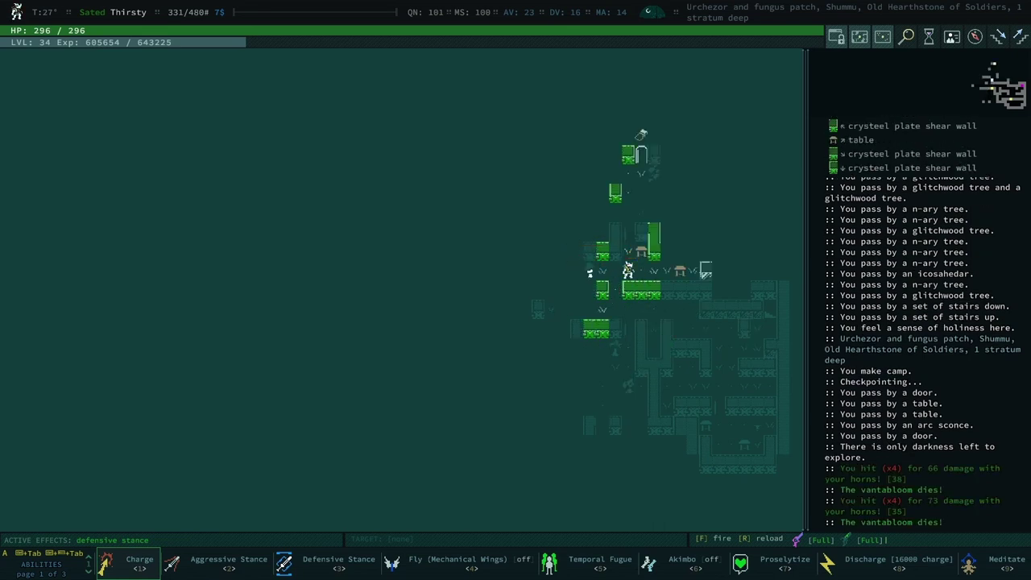
key("Right")
key("Right")
key("Right")
key("Right")
key("Right")
key("Right")
key("Up")
key("Right")
key("0")
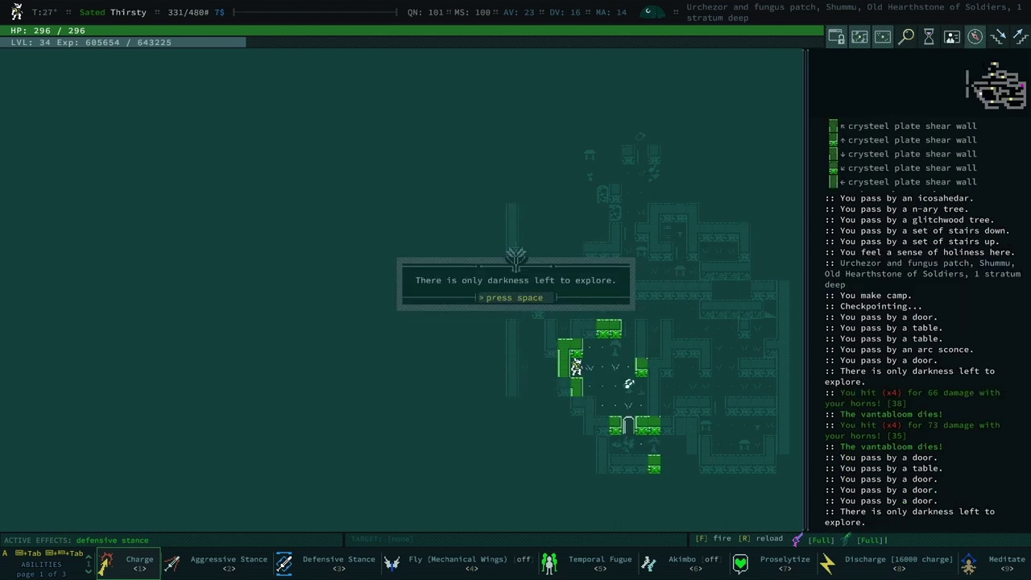
key("space")
- Walk down-right to a door and push past the spotted shagspook
key("Down")
key("Right")
key("Down")
key("Right")
key("Down")
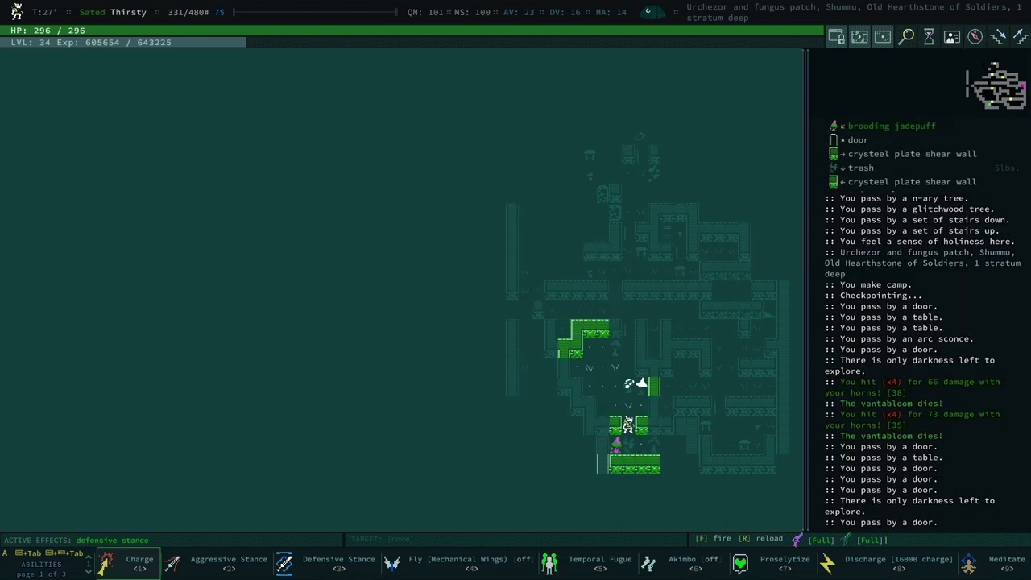
key("Down")
key("Down")
key("Up")
key("Up")
key("Up")
key("Left")
- Walk several tiles north and west along the corridor
key("Right")
key("Up")
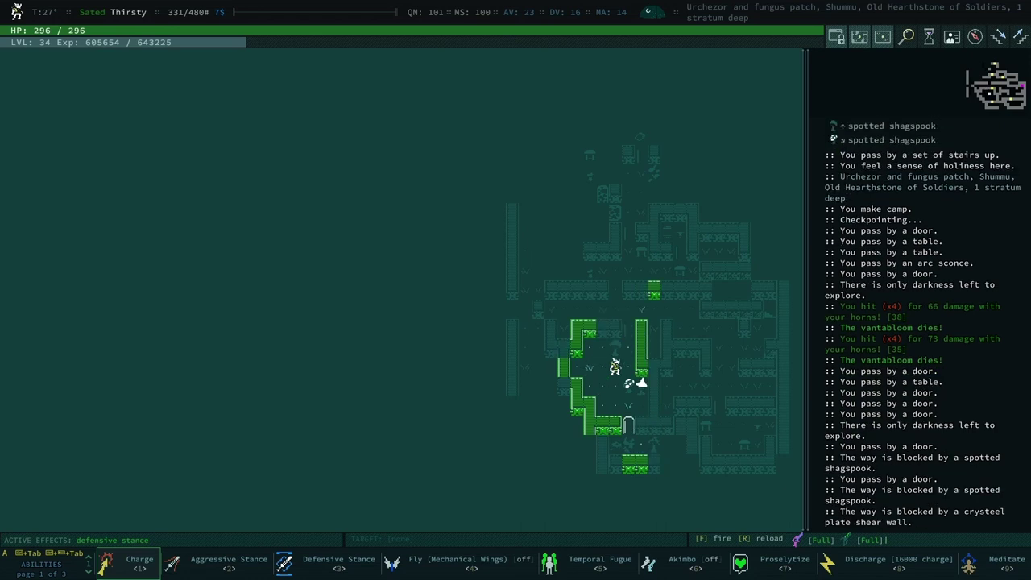
key("Up")
key("Right")
key("Up")
key("Up")
key("Left")
key("Left")
key("Left")
key("Left")
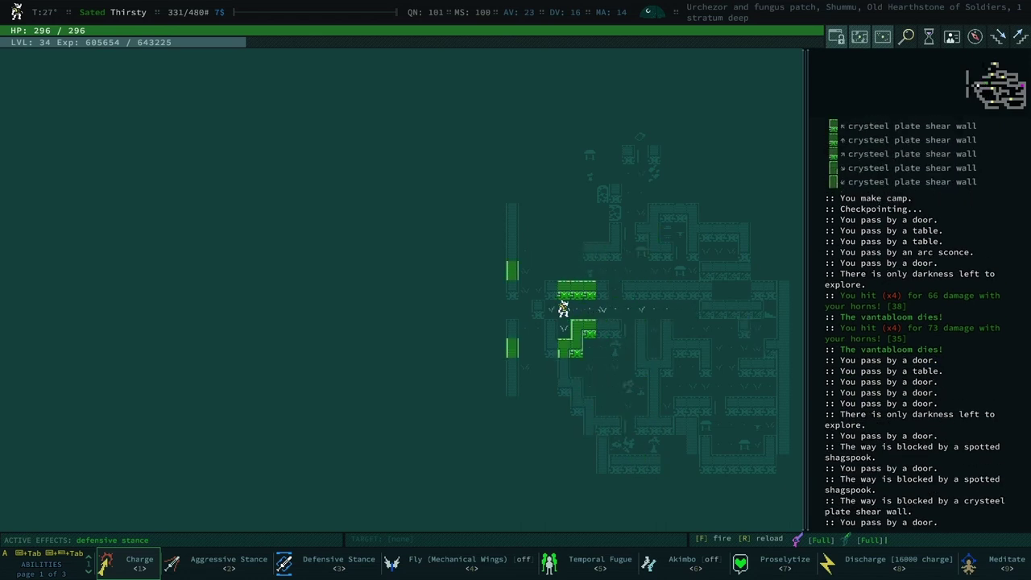
key("Left")
key("Left")
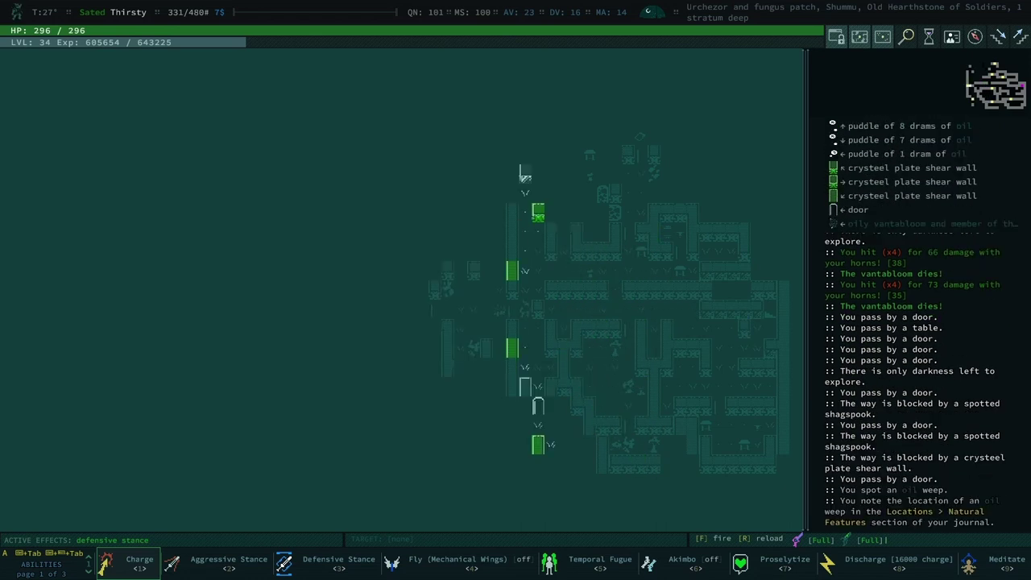
- Explore unseen areas north, south and west, killing the nearby vantablooms
key("0")
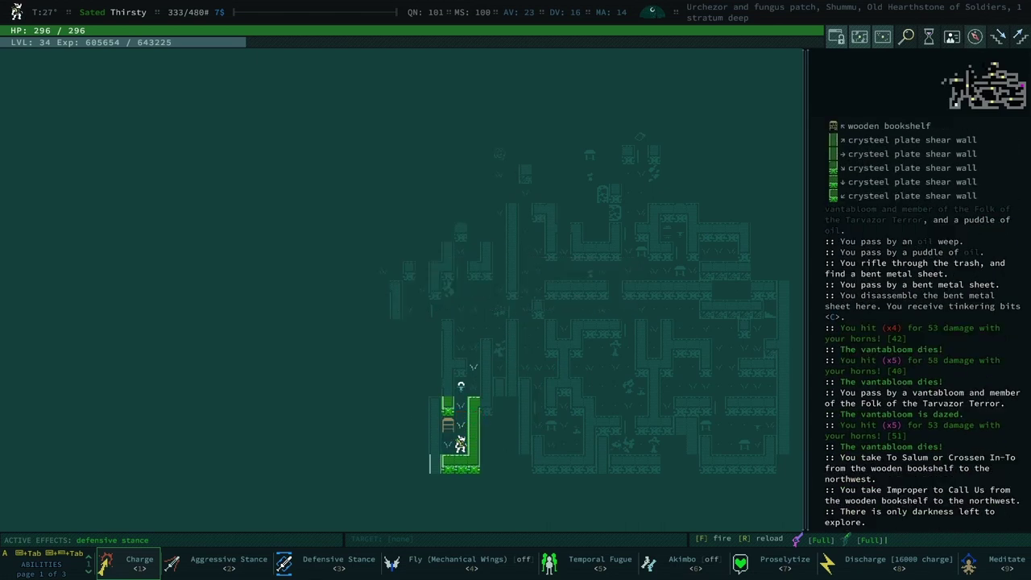
key("Up")
key("Up")
key("Up")
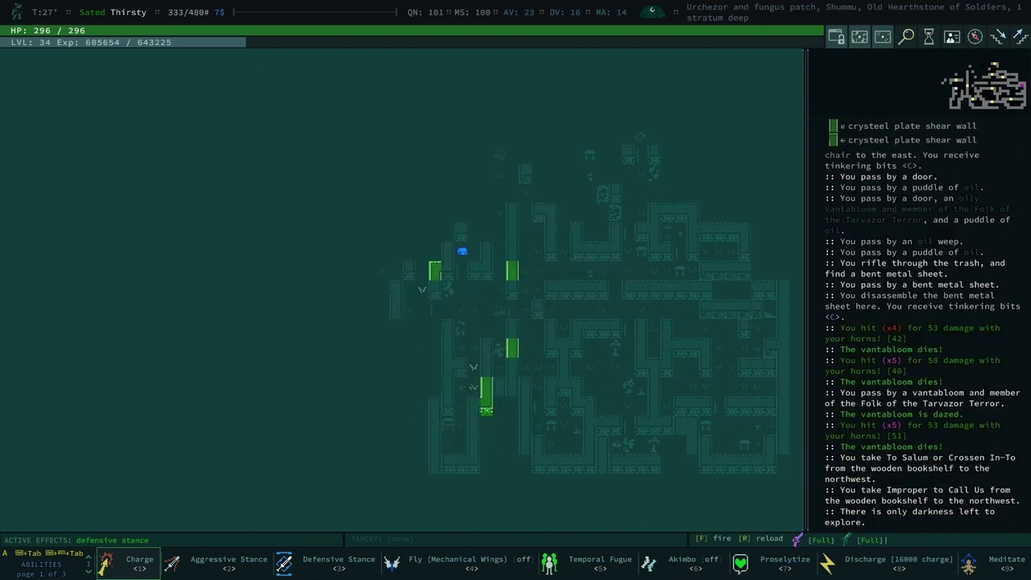
key("Down")
key("Down")
key("Down")
key("Down")
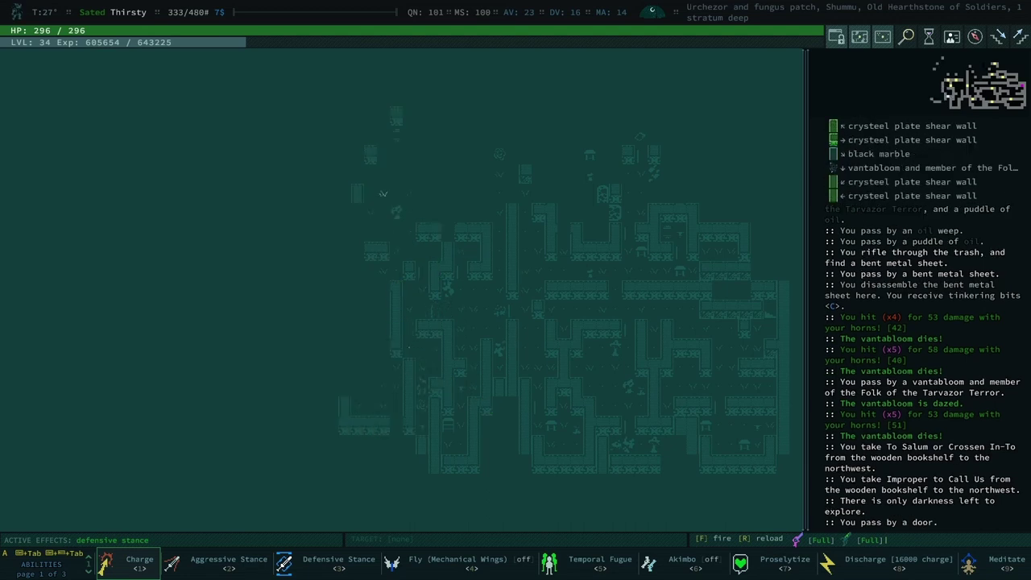
key("Down")
key("Left")
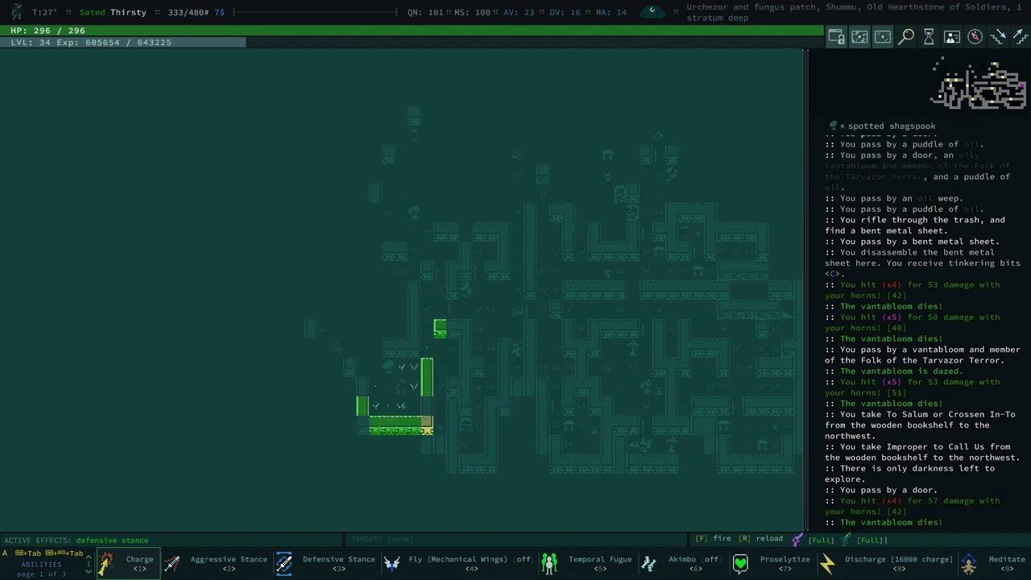
key("Left")
key("Left")
key("Up")
key("Up")
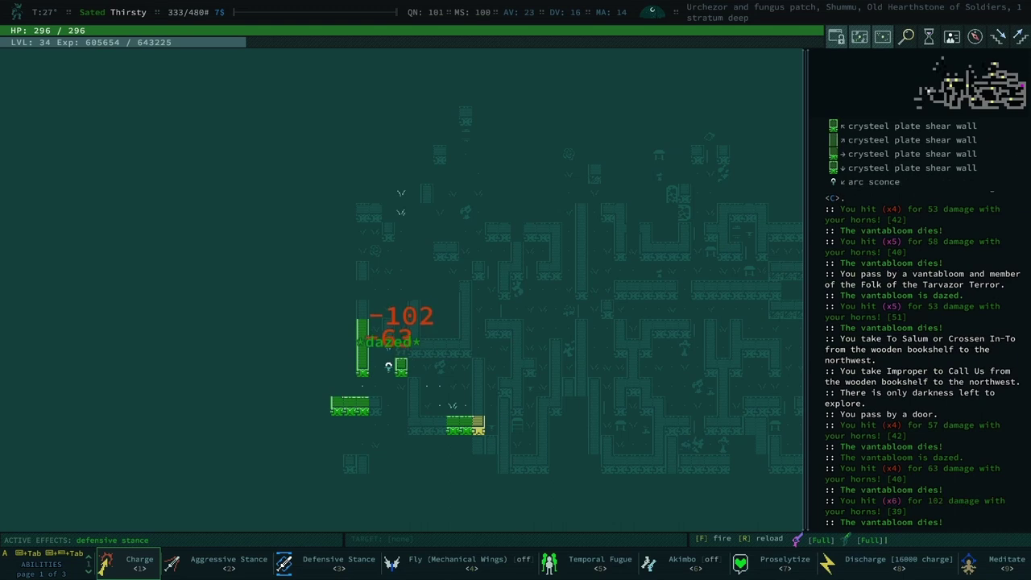
key("Down")
key("Down")
key("Down")
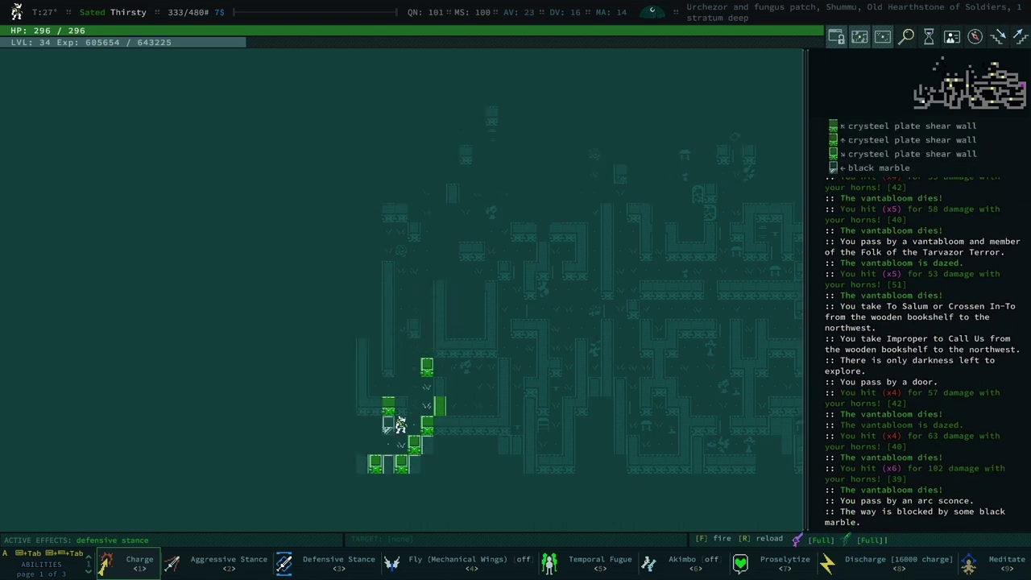
- Fight through the spotted shagspook, dandy cap and remaining vantablooms, including a sappy one
key("KP_1")
key("Up")
key("Up")
key("Up")
key("Up")
key("Left")
key("Left")
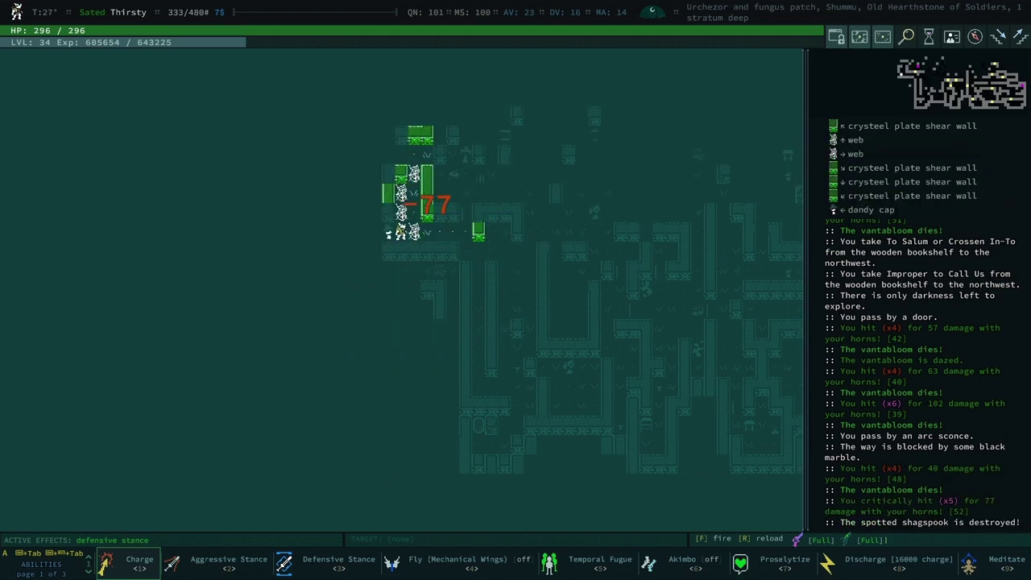
key("Left")
key("Left")
key("Right")
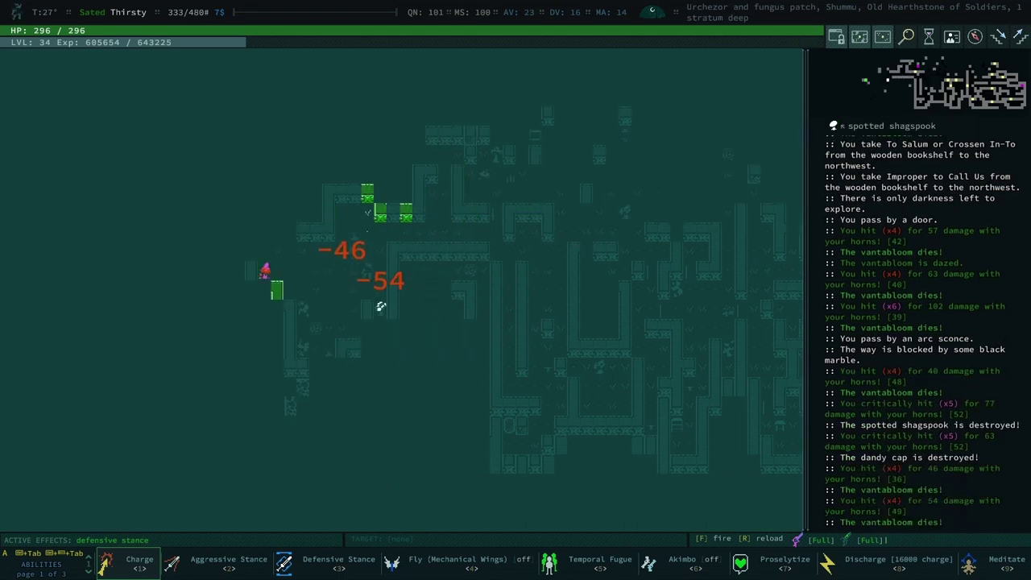
key("Right")
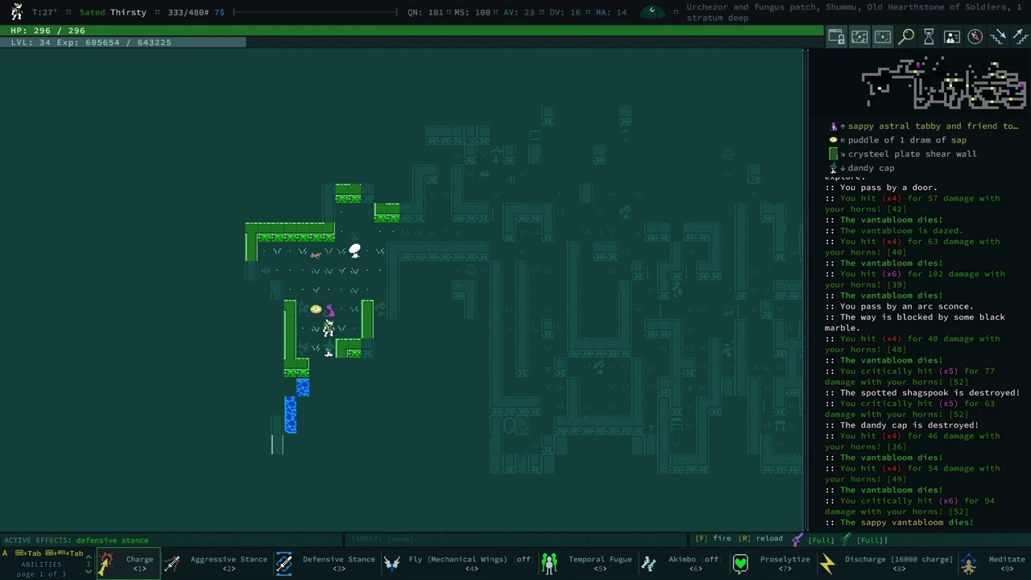
- Check the tinkering screen and inspect the sappy astral tabby
key("k")
key("Escape")
key("l")
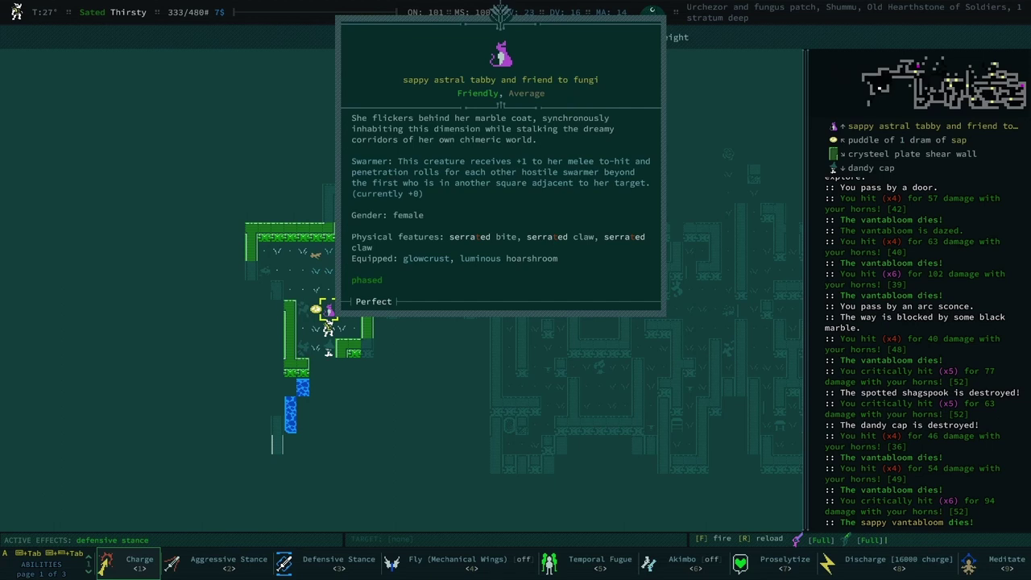
key("Escape")
key("Page_Up")
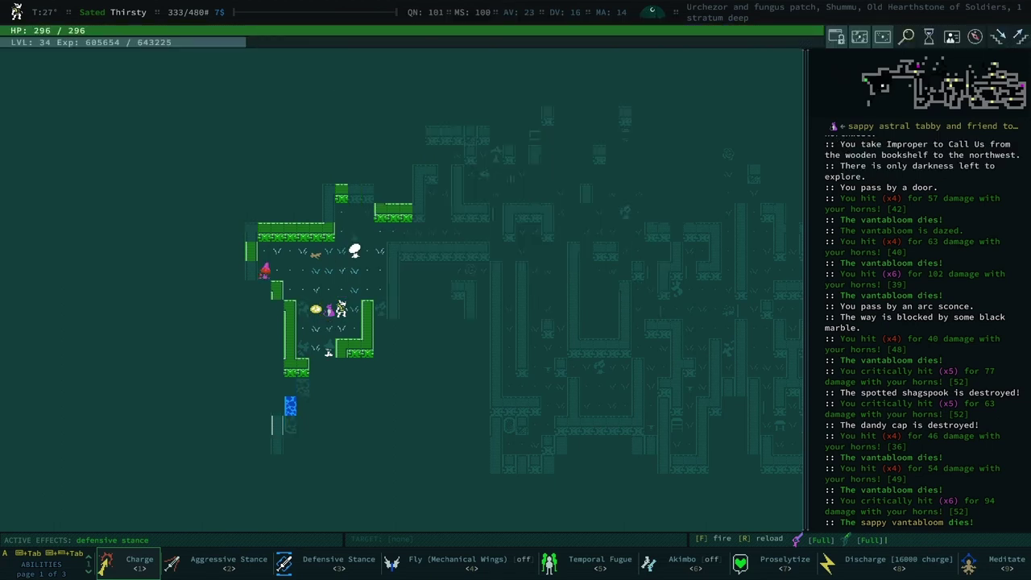
- Wade through the brackish pool, take the gun rack's spaser pistol, and search the bookshelf
key("End")
key("End")
key("End")
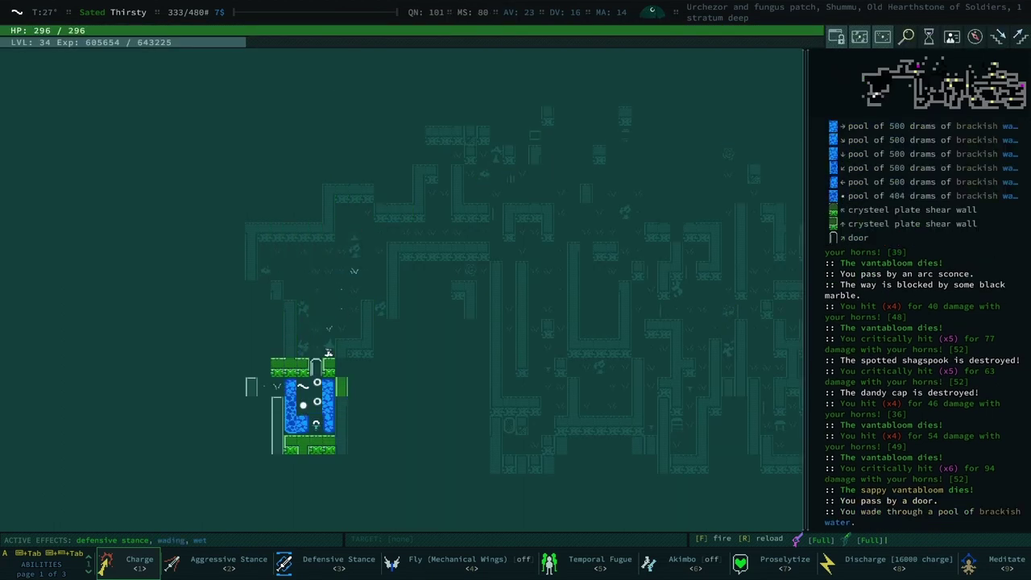
key("Down")
key("Down")
key("Down")
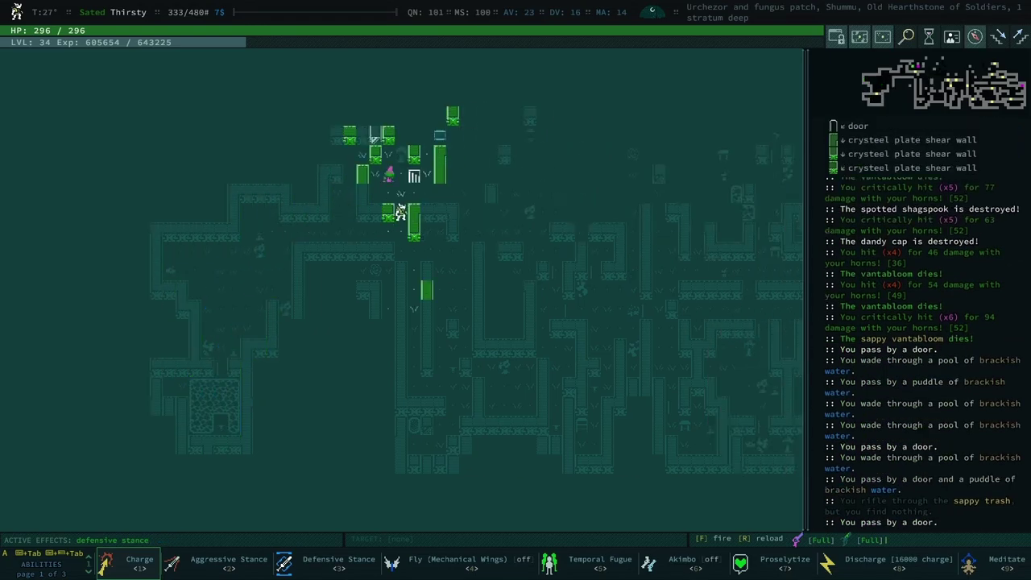
key("Down")
key("Tab")
key("Down")
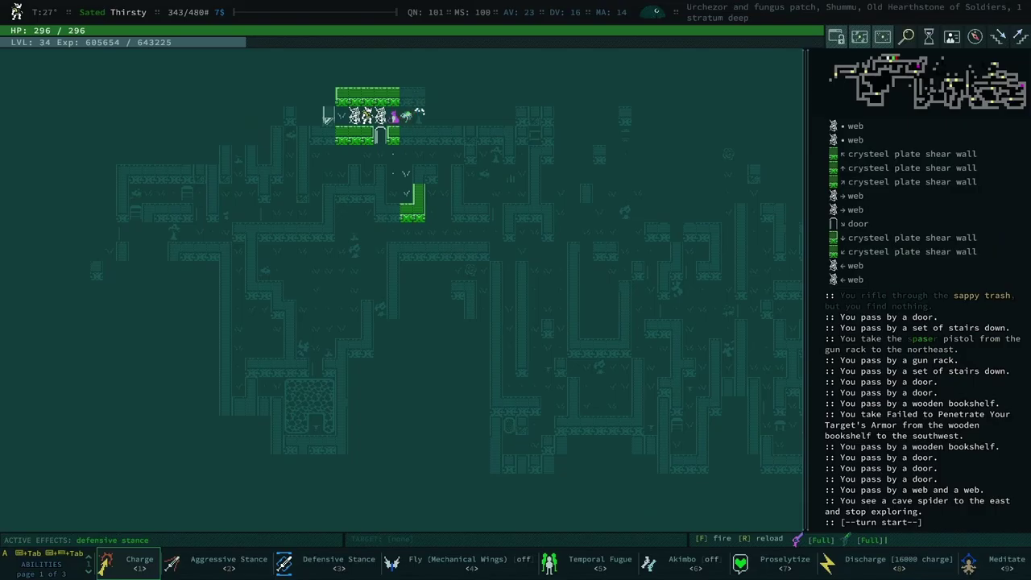
- Kill the cave spider, finish auto-exploring, and travel to the stairs down
key("Right")
key("Right")
key("Right")
key("0")
key("space")
key("0")
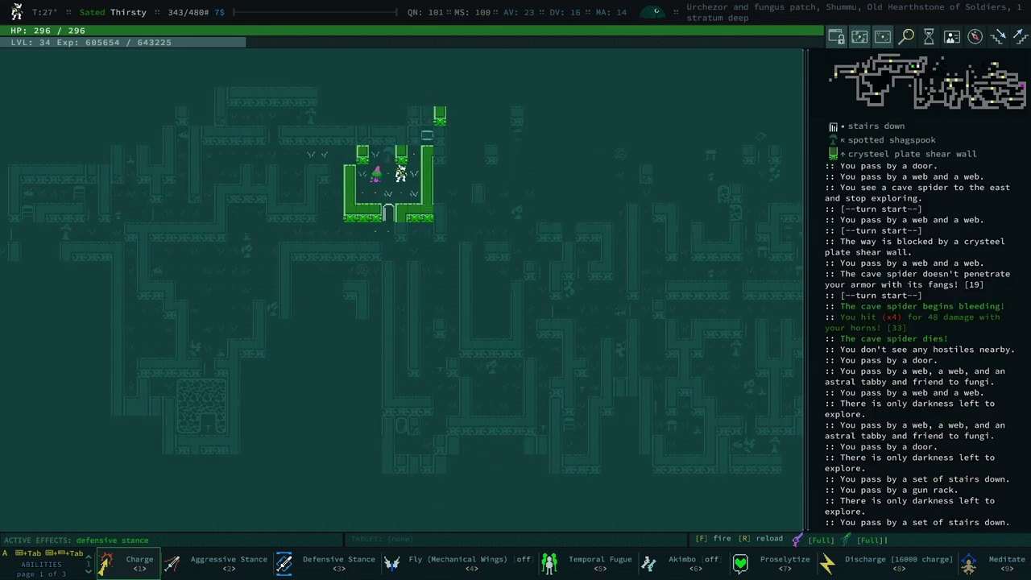
- Descend to the next stratum and inspect the gamma moth
key("shift+period")
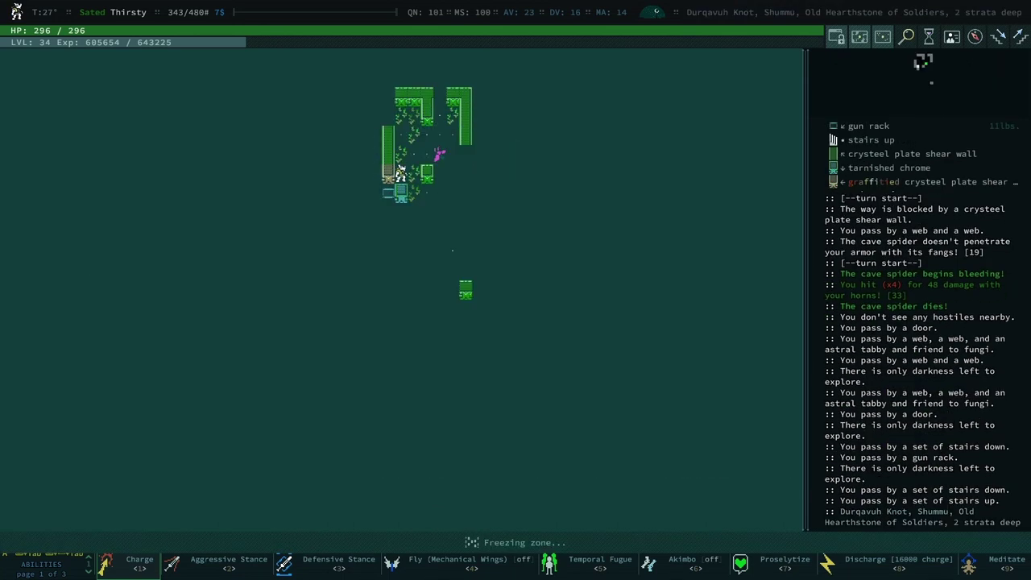
key("l")
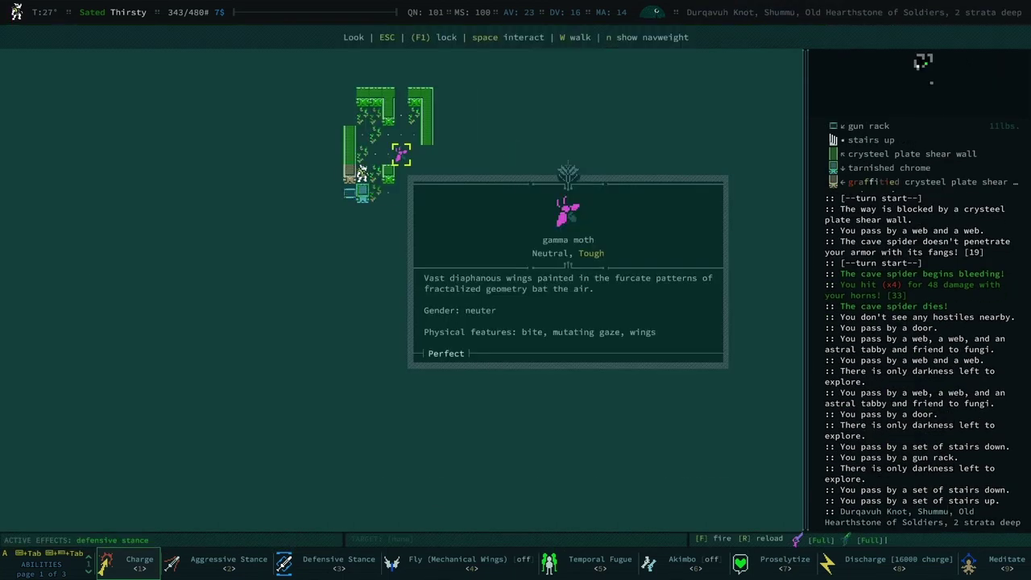
key("Escape")
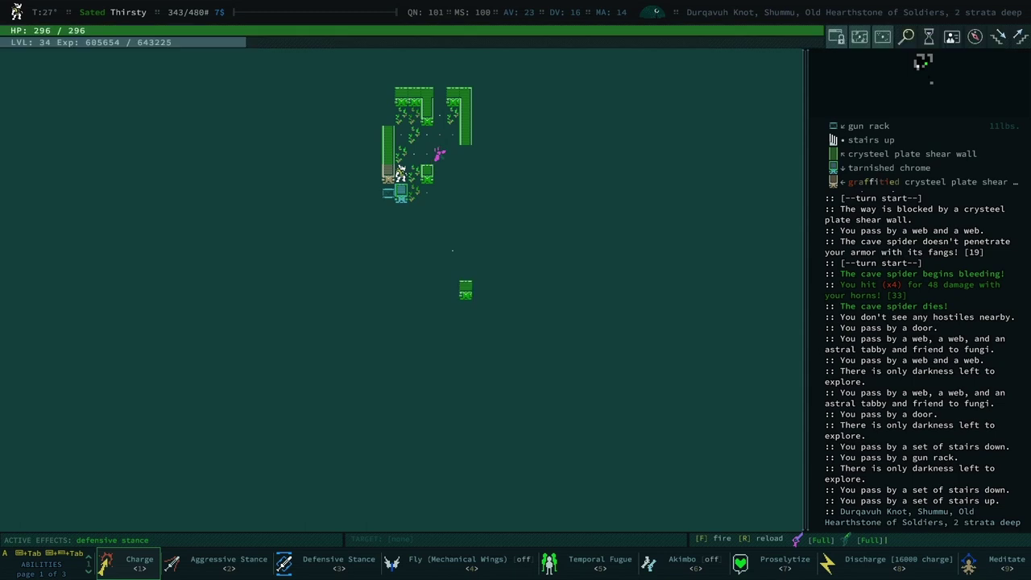
key("x")
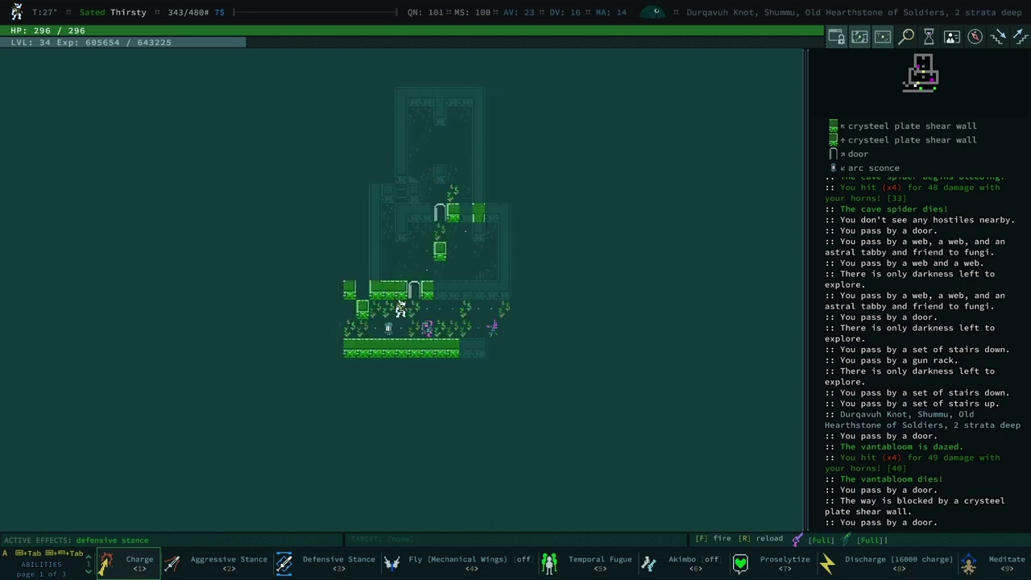
- Examine the phase cannon tinker, then approach it through the room
key("l")
key("Right")
key("Right")
key("Down")
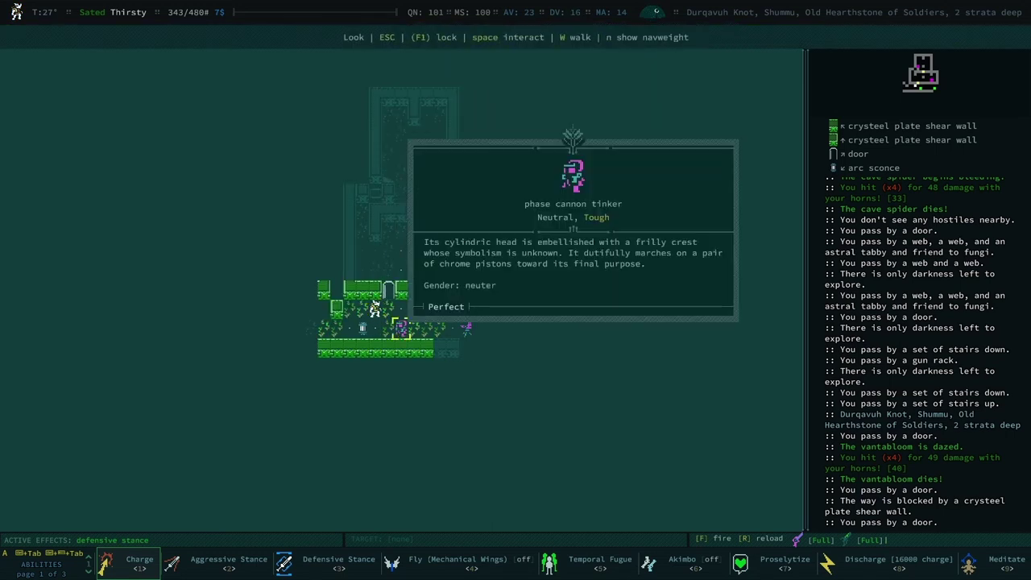
key("Escape")
key("Right")
key("Down")
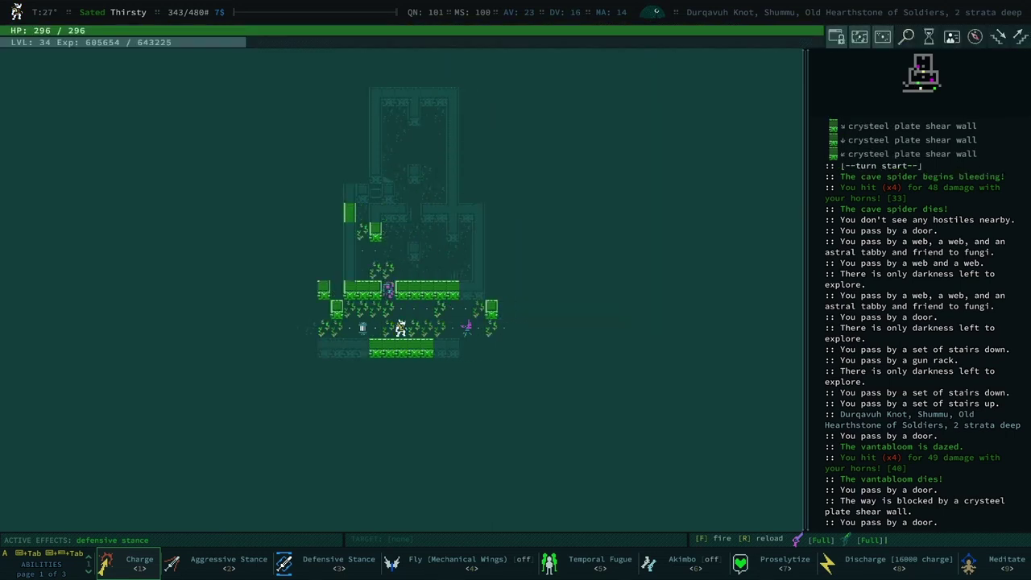
key("Right")
- Attempt a Charge at the tinker, then attack and kill it
key("1")
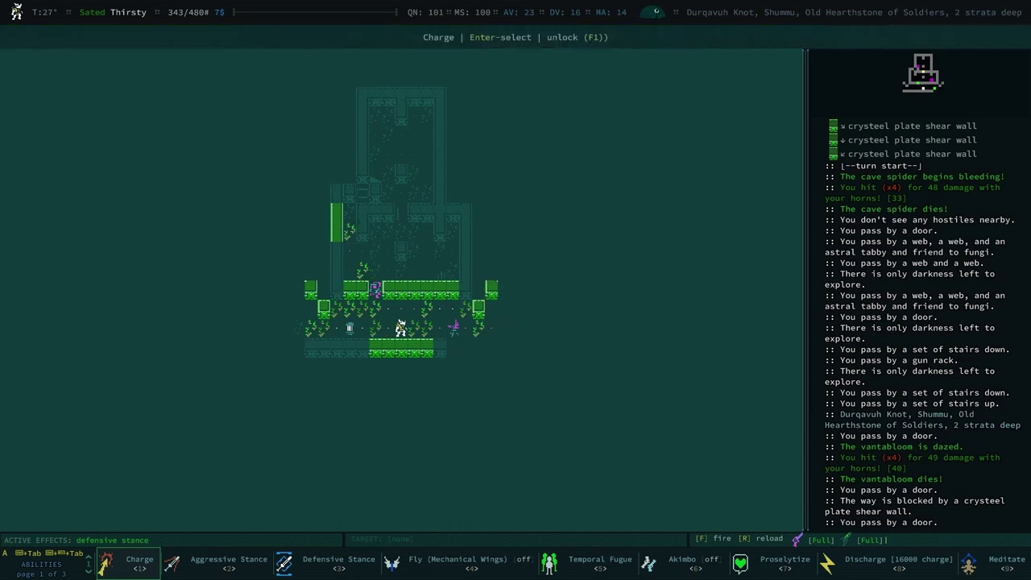
key("Return")
key("space")
key("c")
key("Escape")
key("1")
key("Return")
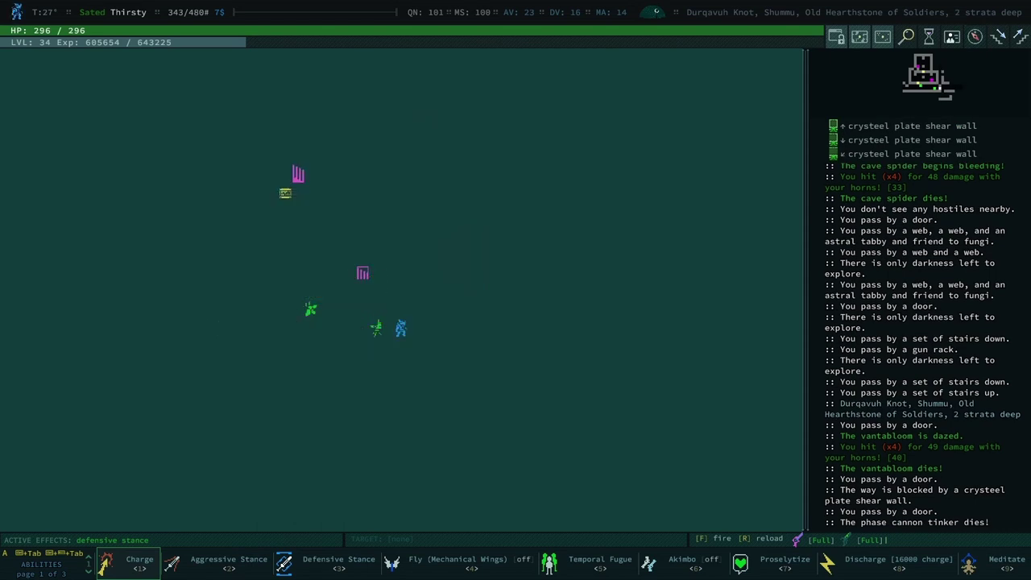
- Kill a vantabloom in the wall gap and auto-explore the ruins to the gun rack
key("Up")
key("Up")
key("Up")
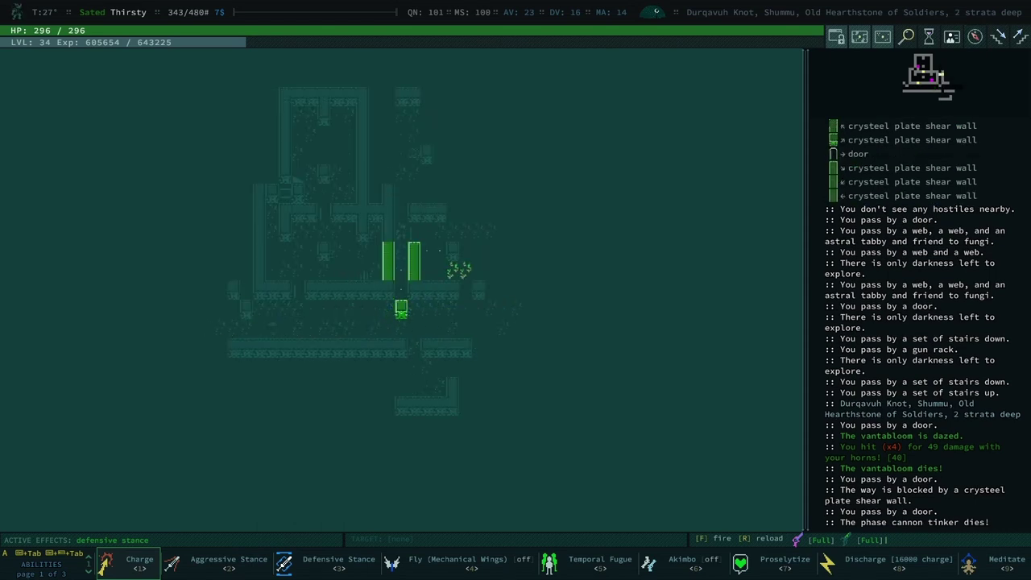
key("1")
key("Return")
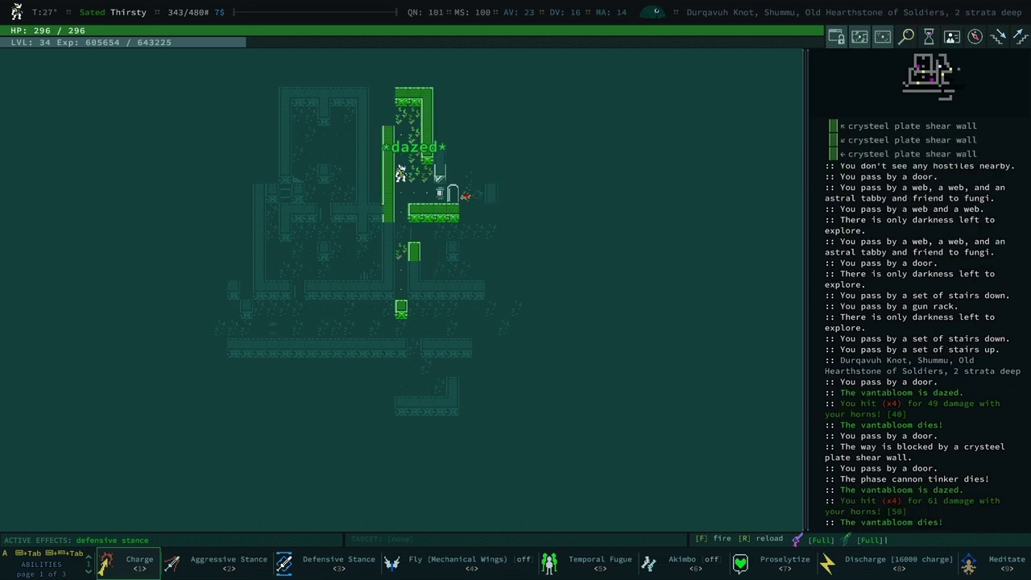
key("0")
key("space")
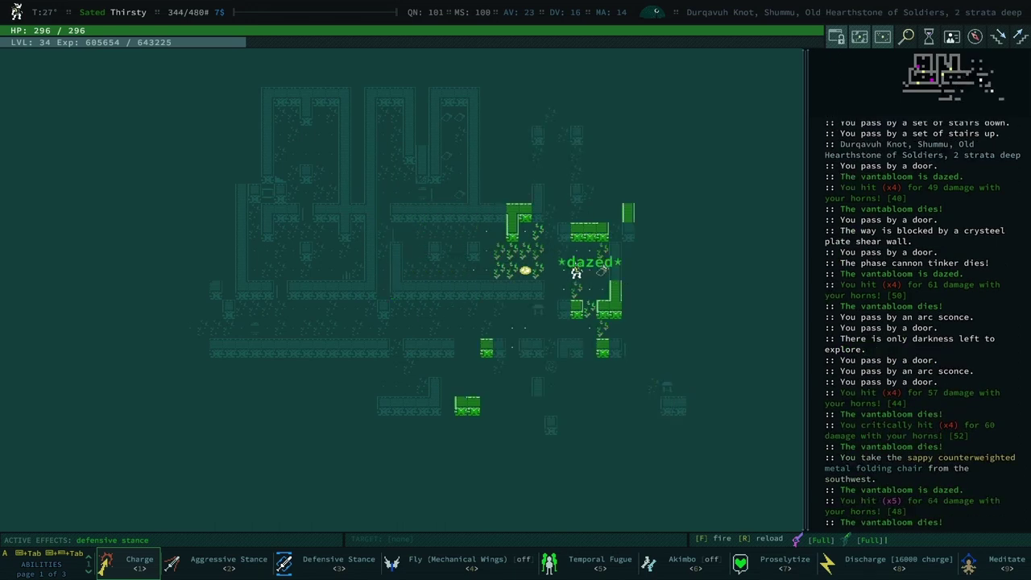
key("space")
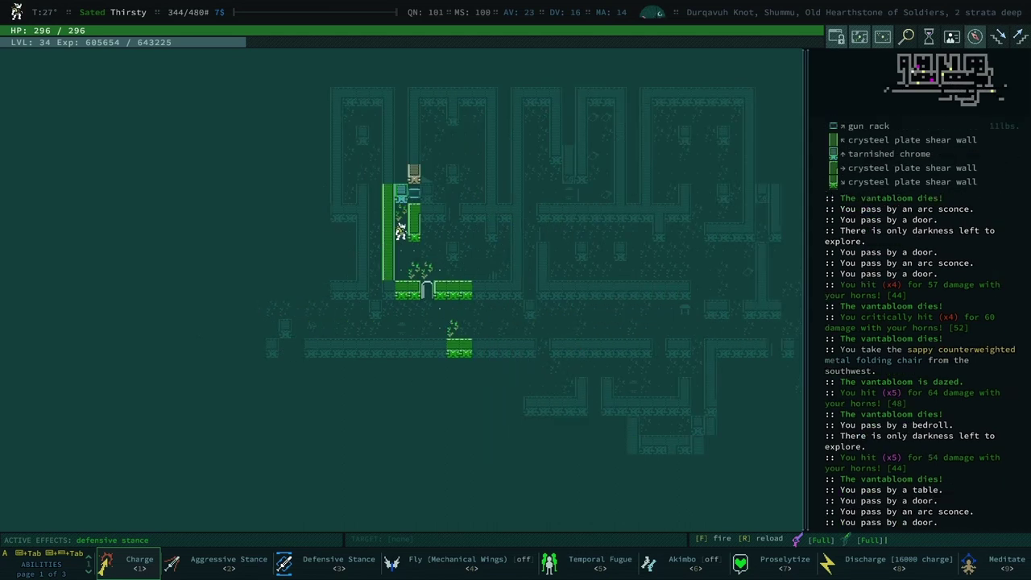
key("g")
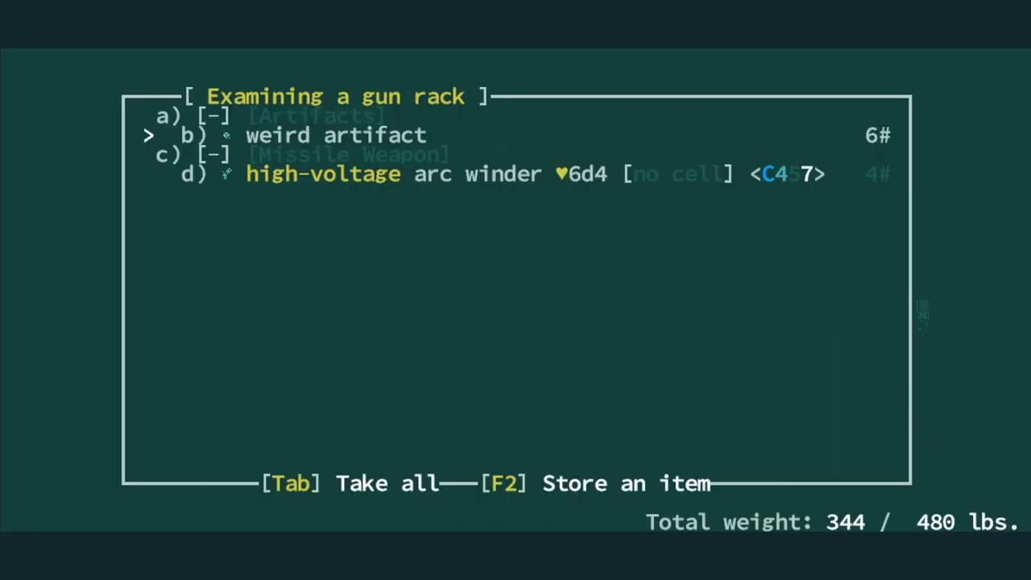
- Identify the weird artifact as a phase cannon and read its description
key("space")
key("Up")
key("Return")
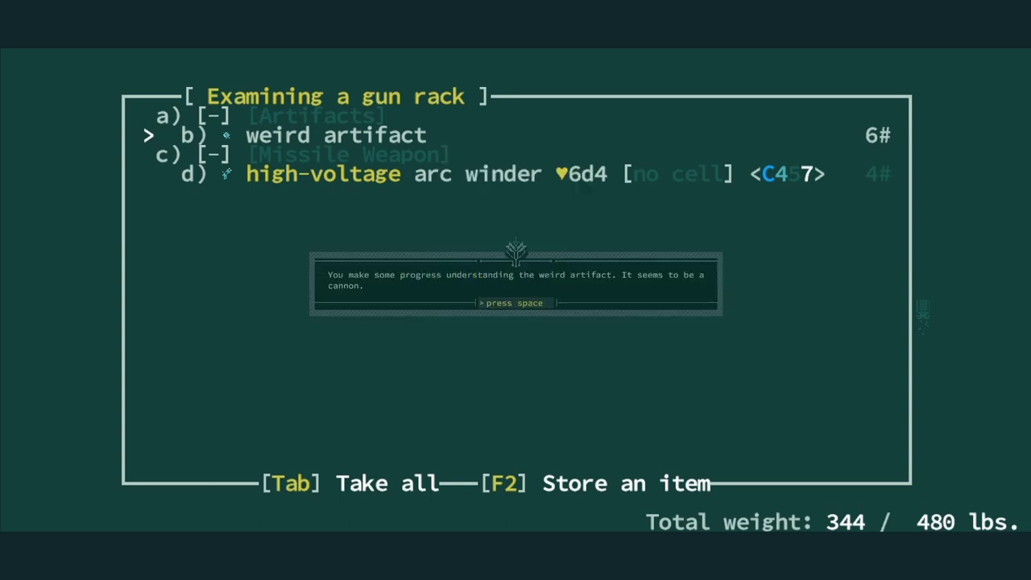
key("space")
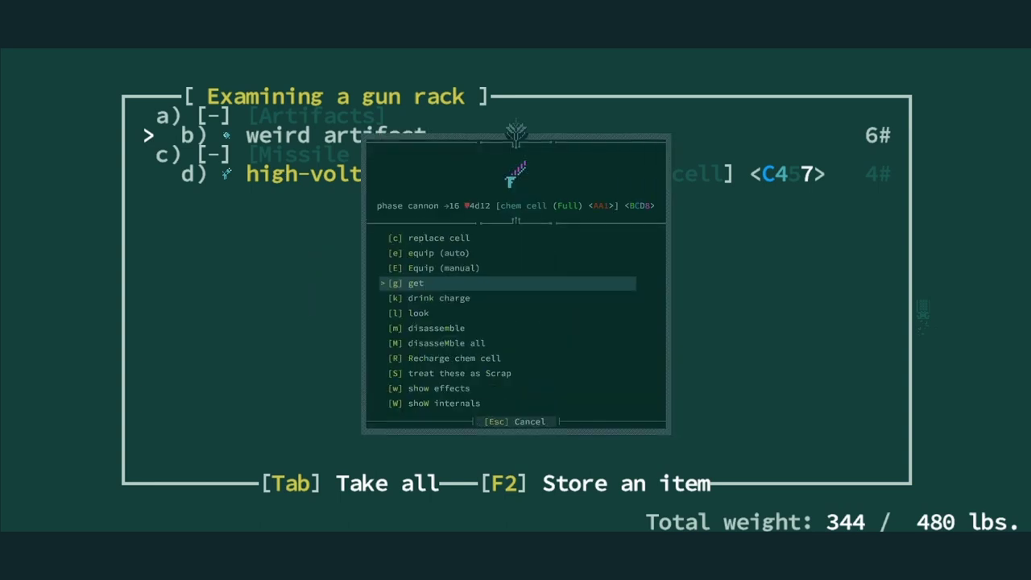
key("l")
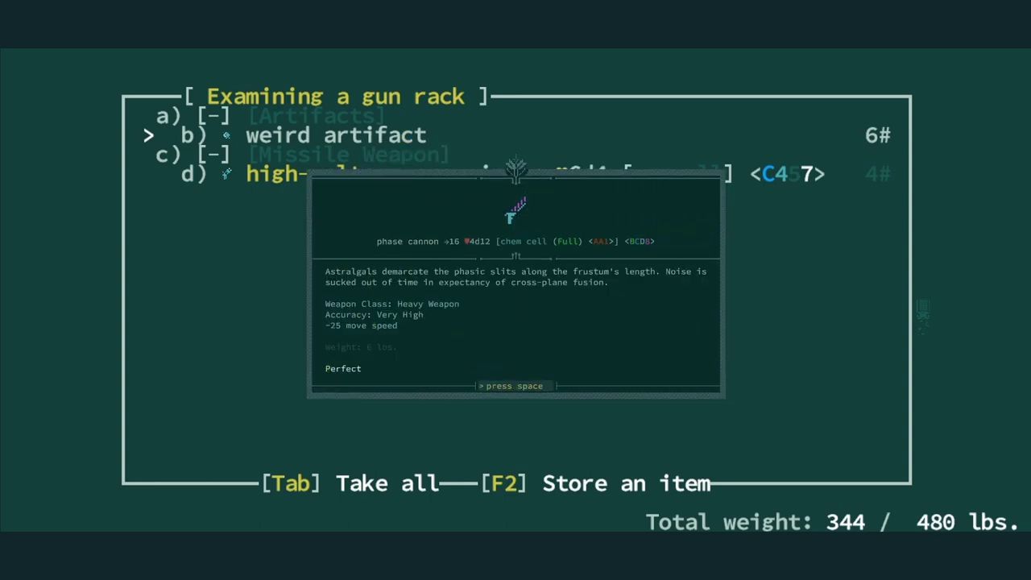
key("space")
- Disassemble the phase cannon and the chem cell into tinkering bits
key("Down")
key("Down")
key("Down")
key("Return")
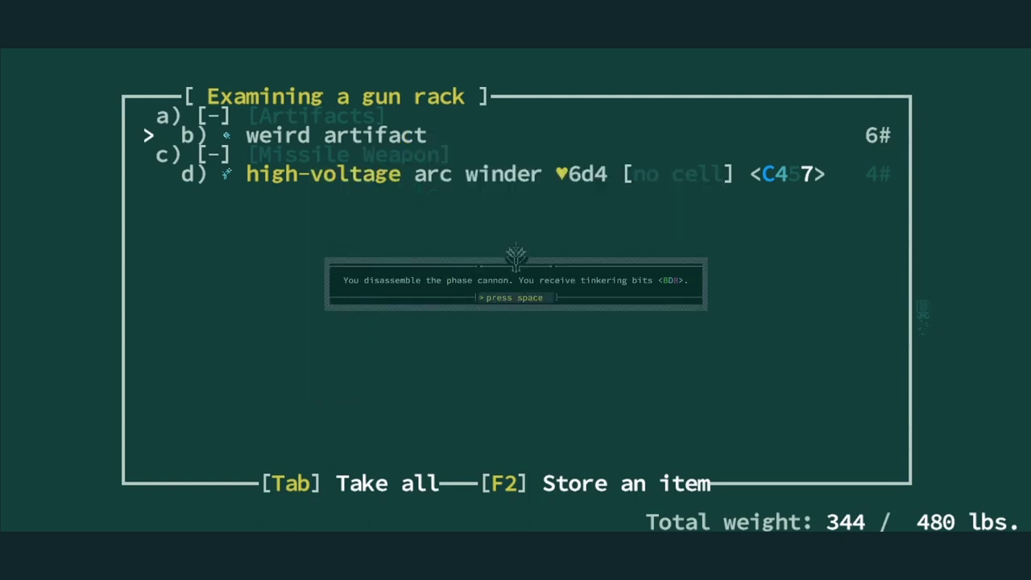
key("space")
key("Return")
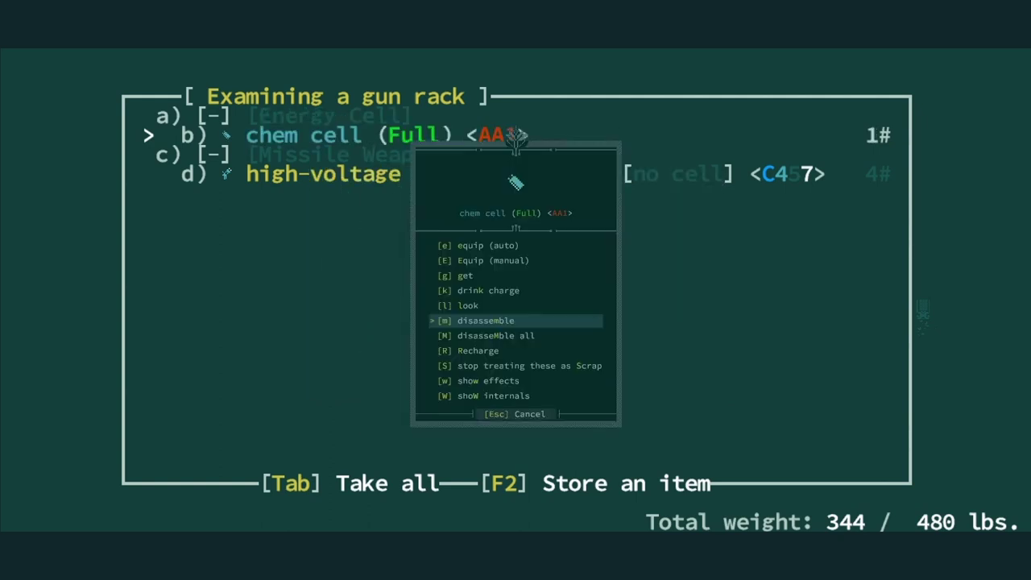
key("Return")
key("space")
- Disassemble the high-voltage arc winder into tinkering bits
key("Return")
key("Down")
key("Down")
key("Down")
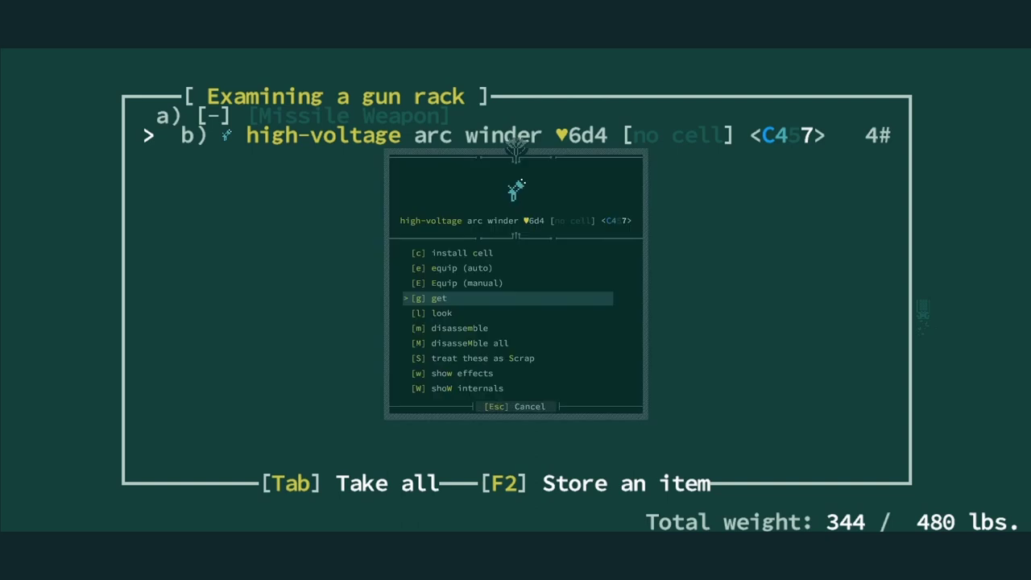
key("Down")
key("Down")
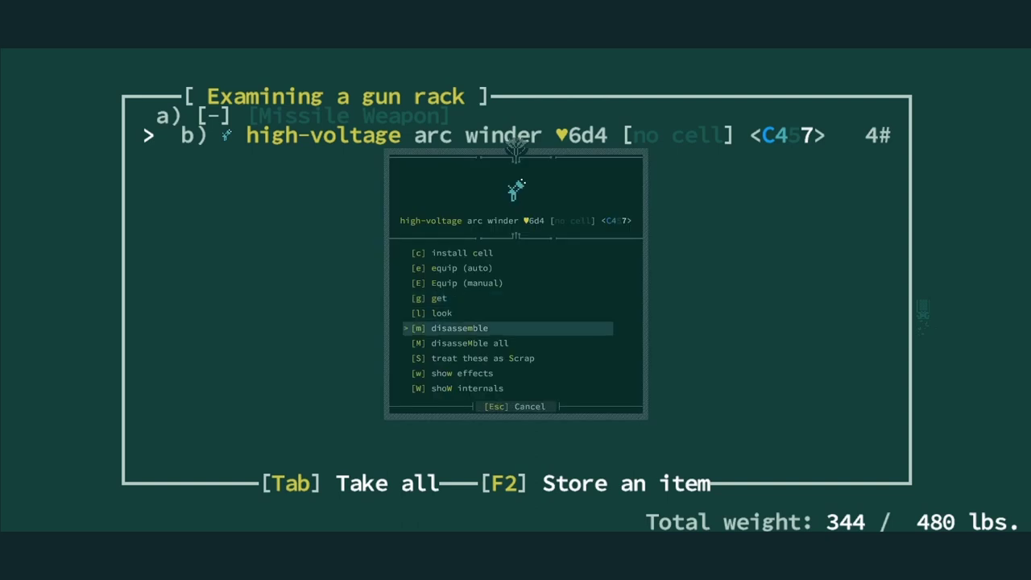
key("Return")
key("space")
key("space")
key("space")
key("x")
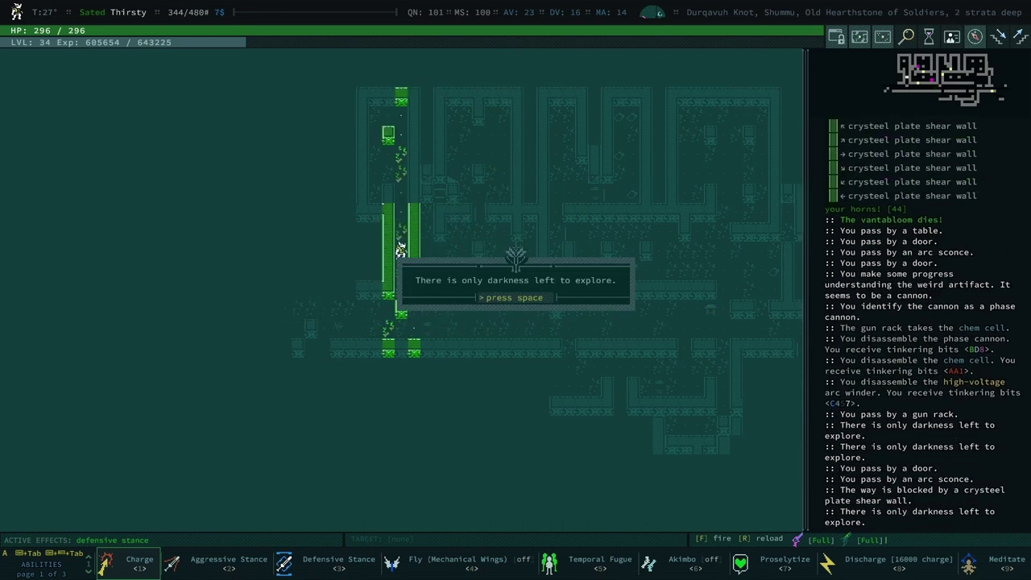
- Auto-explore past the darkness messages to the crysteel wall
key("space")
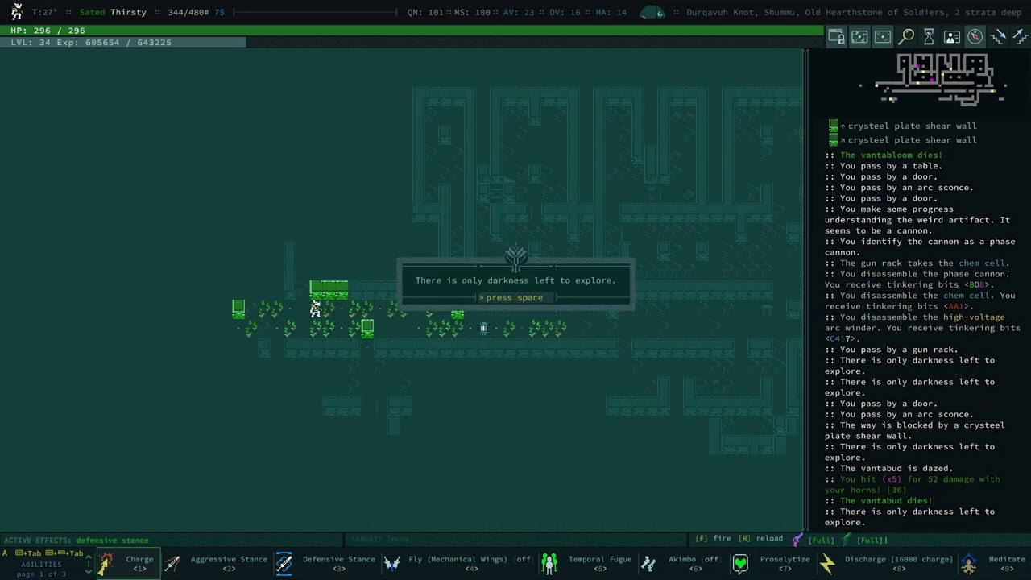
key("space")
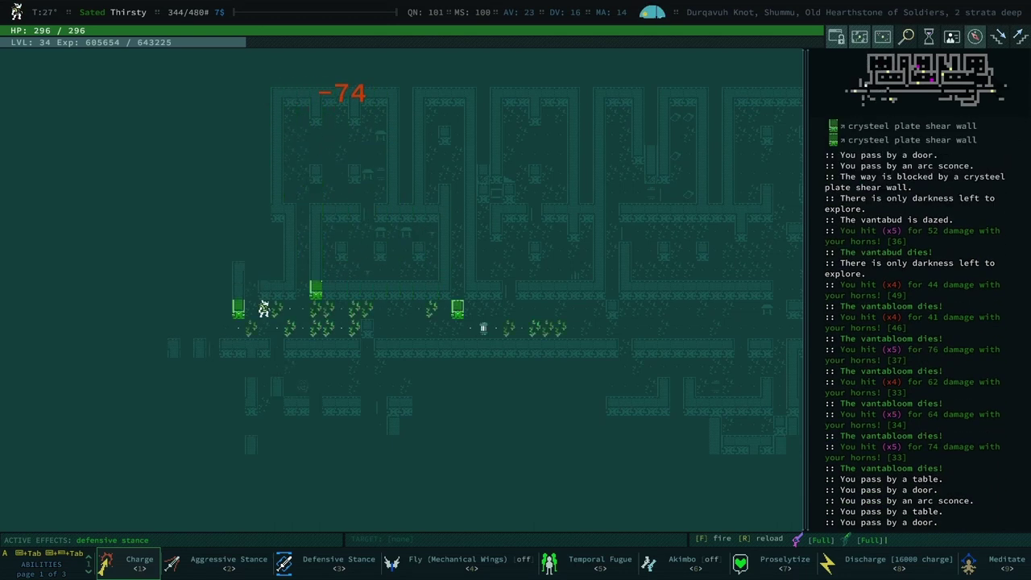
key("space")
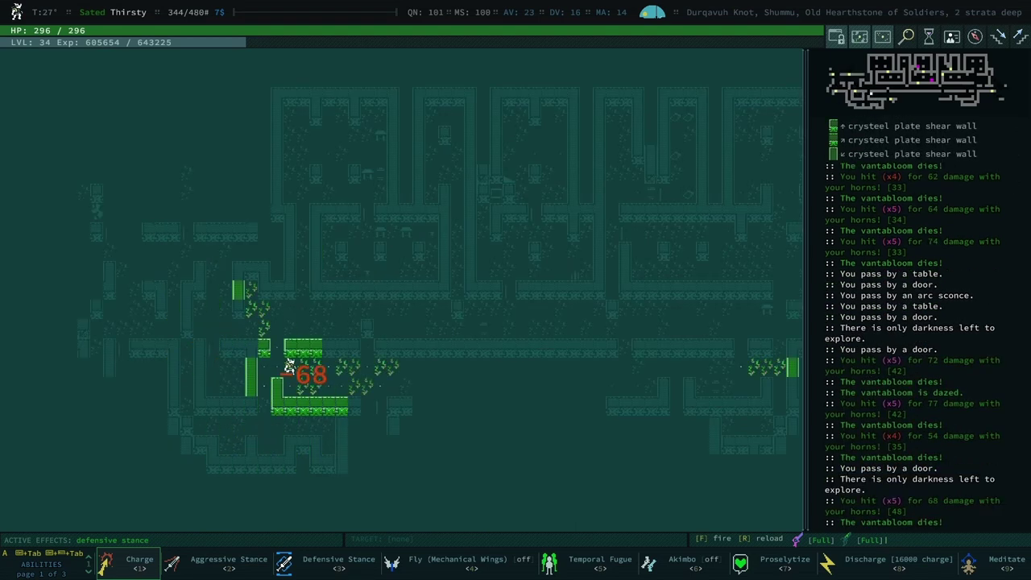
key("space")
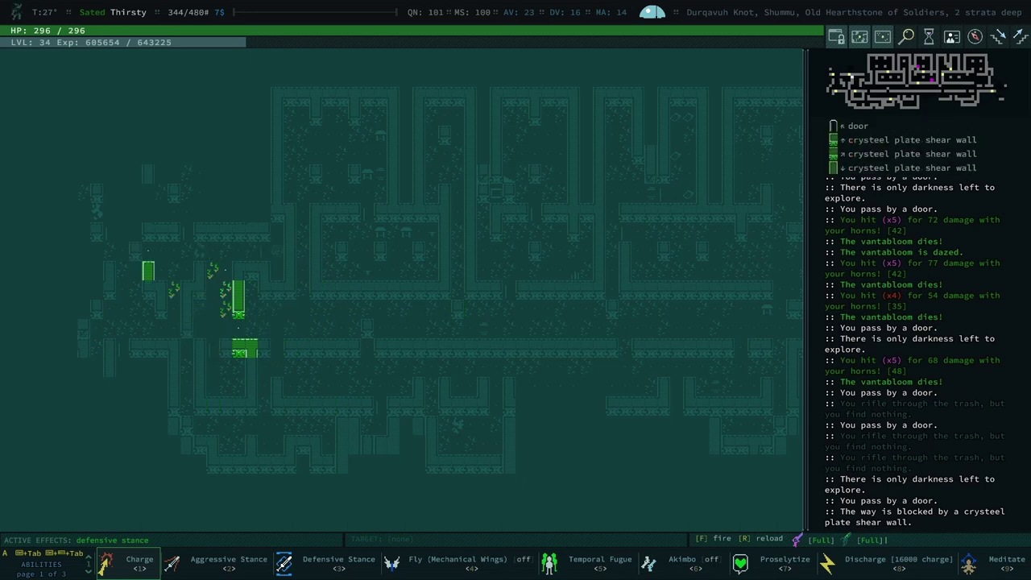
key("Left")
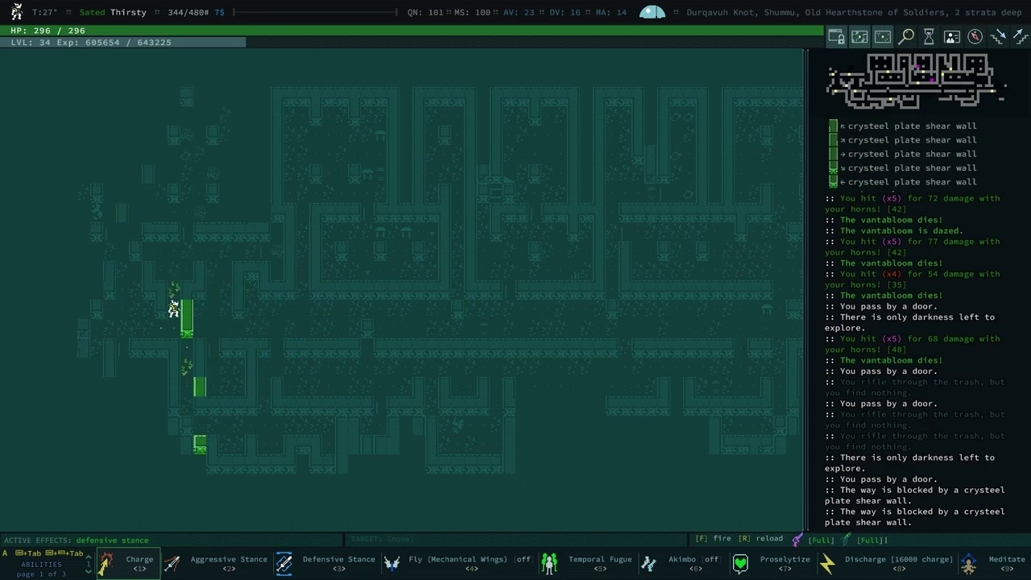
- Take the flawless crysteel long sword and urberry from the chest to the south
key("KP_3")
key("KP_3")
key("Down")
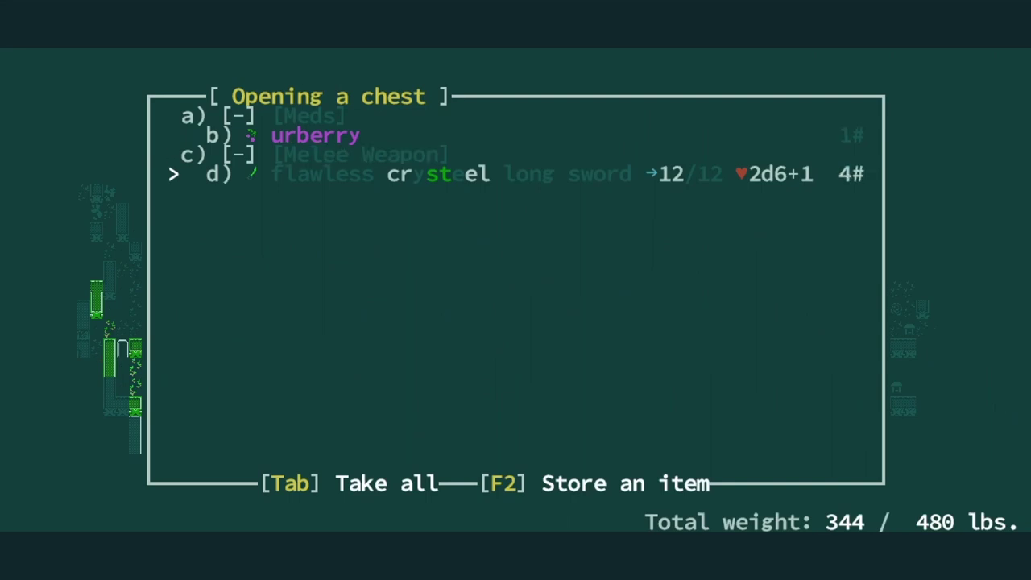
key("Return")
key("g")
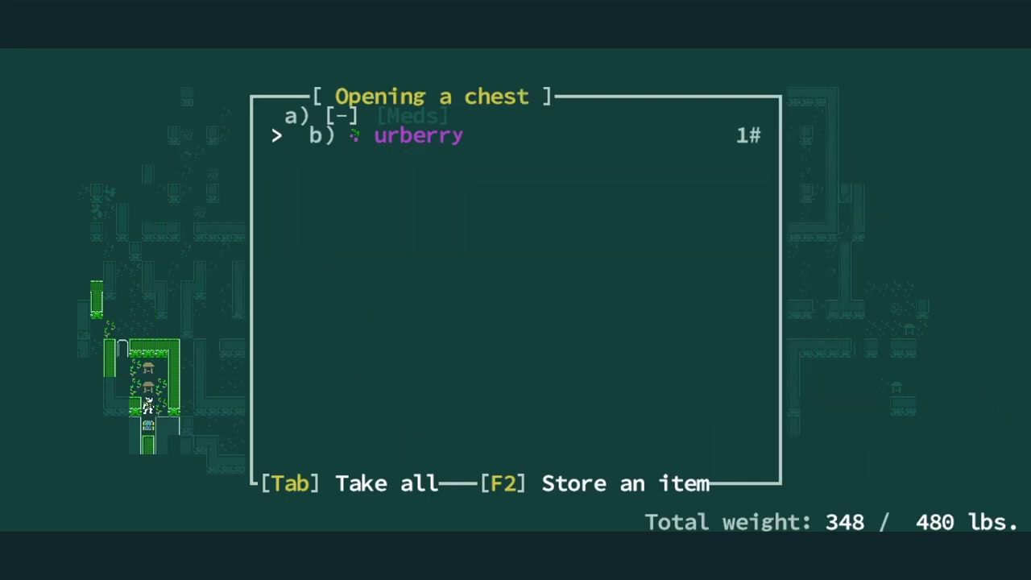
key("Tab")
key("0")
key("space")
key("Down")
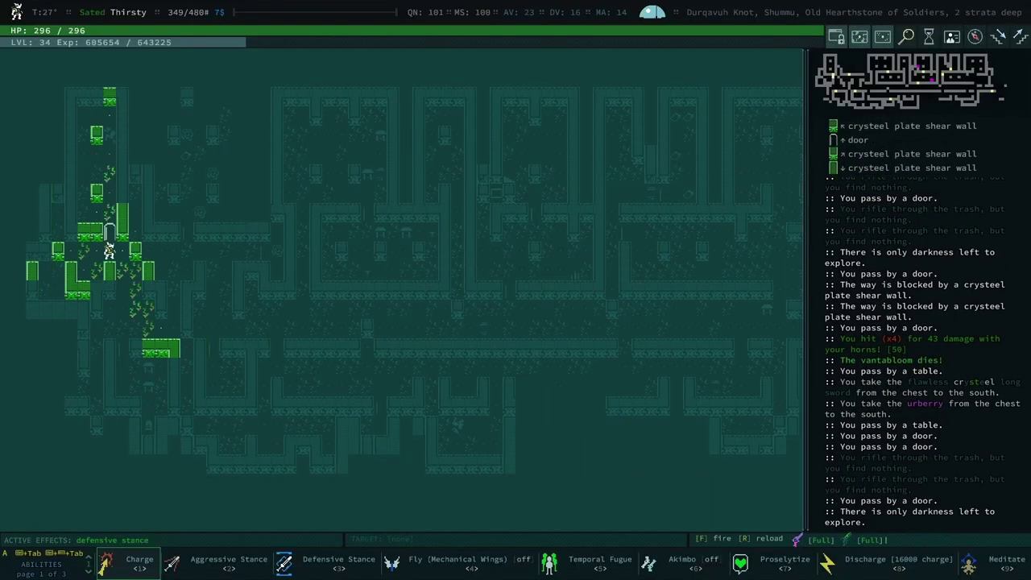
- Kill the nearby vantabloom and head north up the corridor
key("Down")
key("Down")
key("Down")
key("Down")
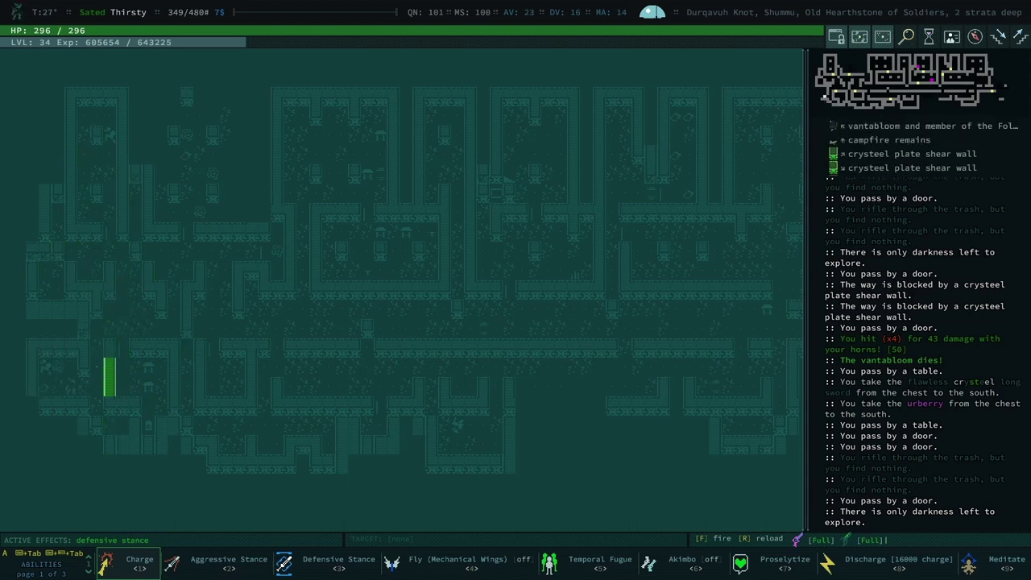
key("0")
key("space")
key("Up")
key("Up")
key("Up")
key("Up")
key("Up")
key("Up")
key("Up")
key("Up")
key("Up")
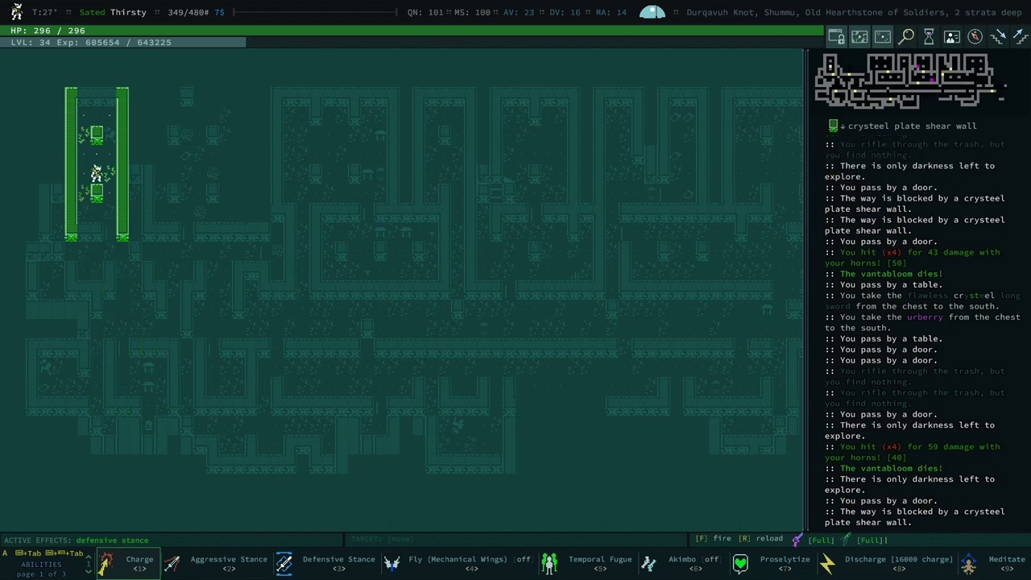
key("Up")
key("Up")
- Fight off the attacking vantablooms and kill the tarred vantablooms to the east
key("0")
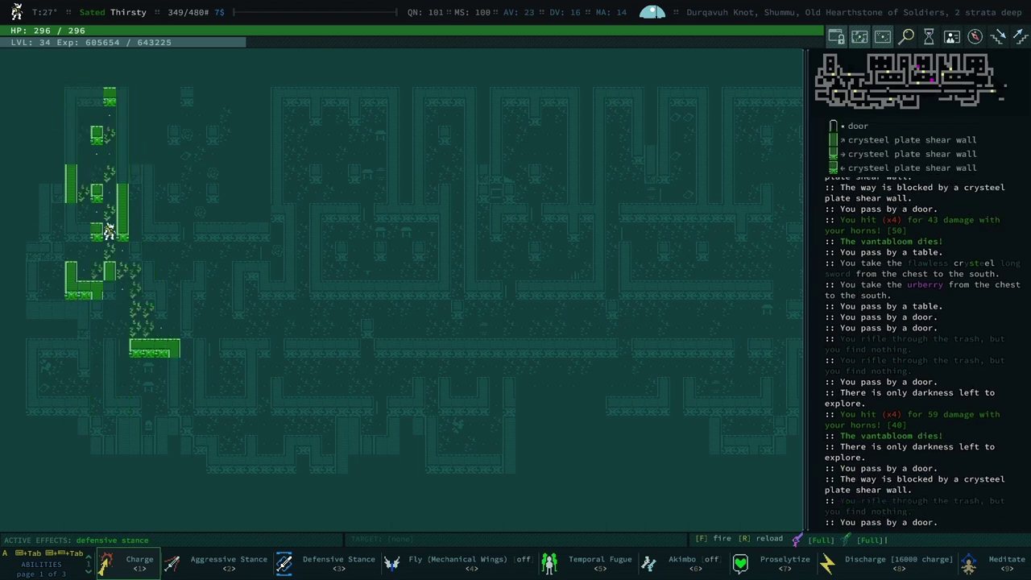
key("Up")
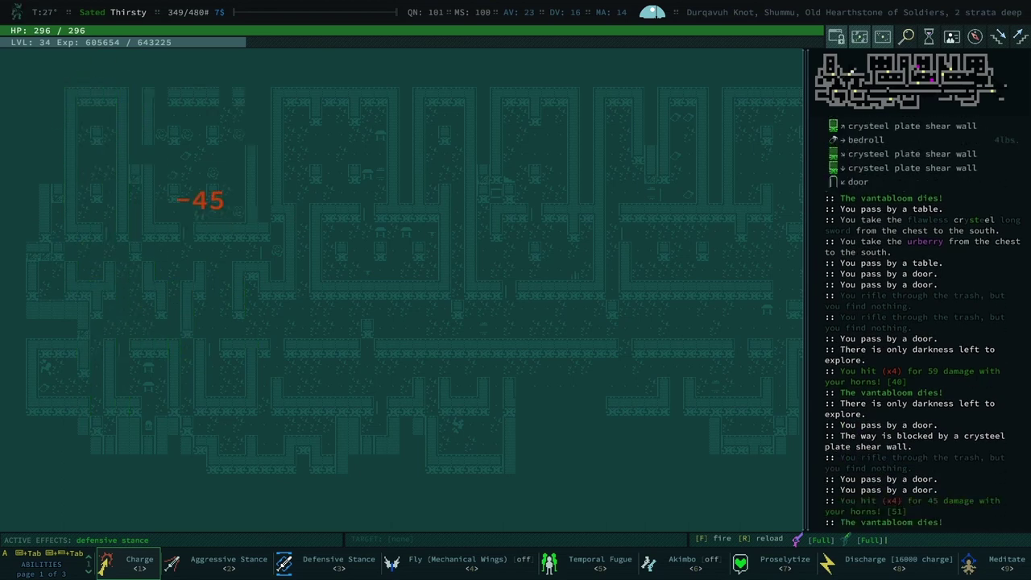
key("Up")
key("Up")
key("Up")
key("Up")
key("Up")
key("Up")
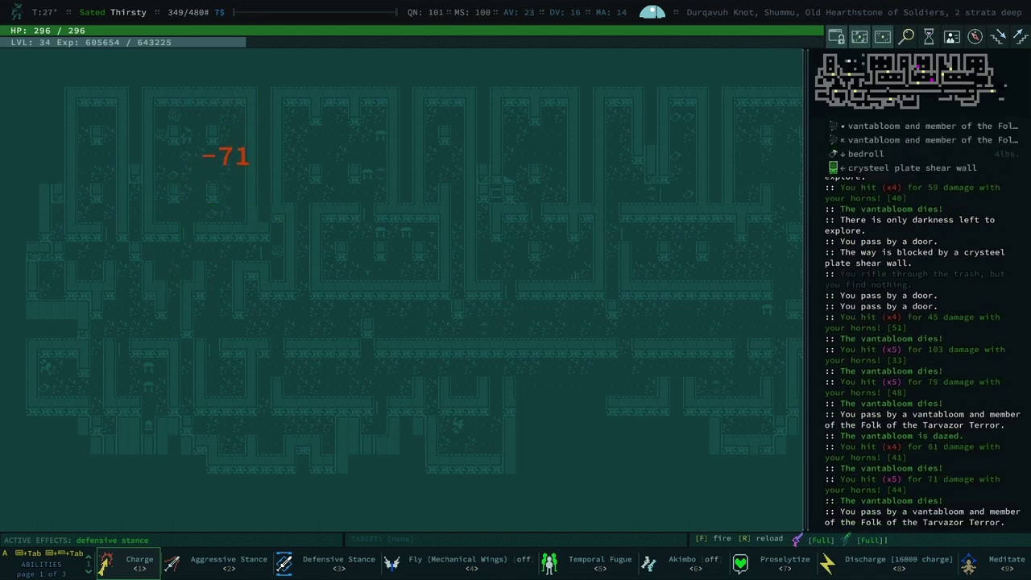
key("Up")
key("Up")
key("Up")
key("Down")
key("Down")
key("Down")
key("Down")
key("Down")
key("Down")
key("Right")
key("Right")
key("Right")
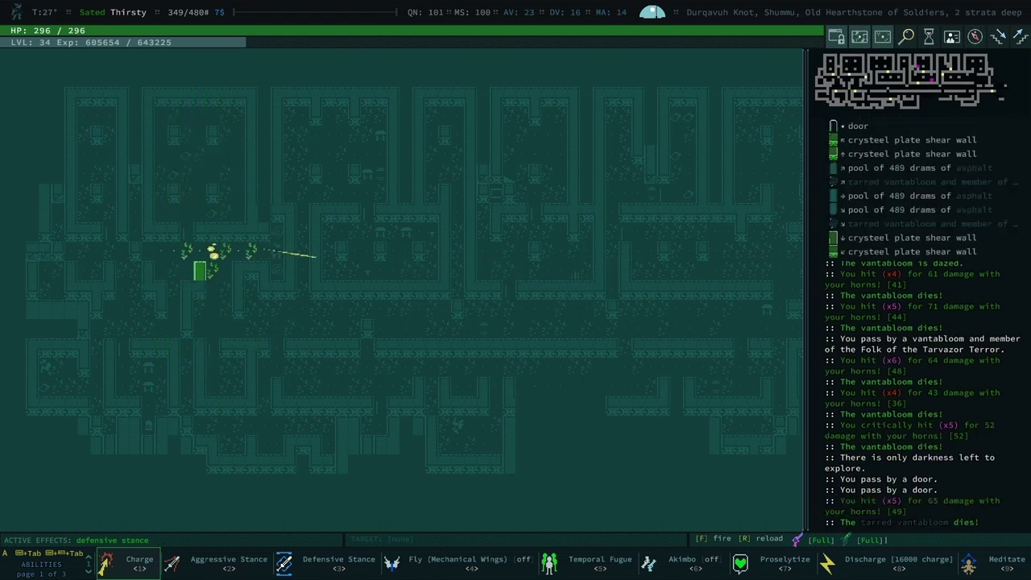
key("Right")
key("Right")
key("Right")
- Move southwest through the door and descend to Shrine at Miranna
key("Left")
key("Left")
key("Down")
key("Left")
key("Left")
key("Down")
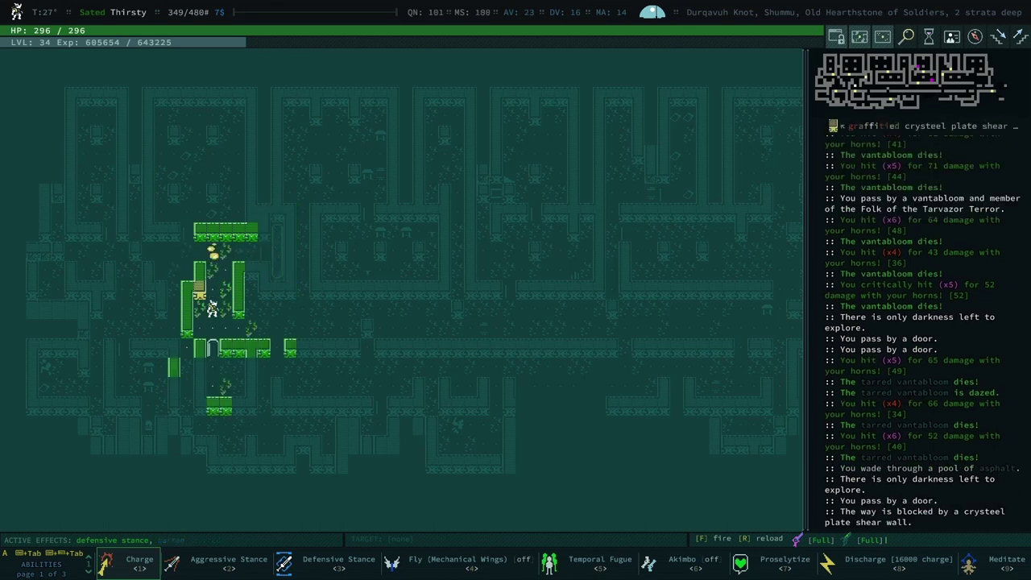
key("Left")
key("Left")
key("Left")
key("Down")
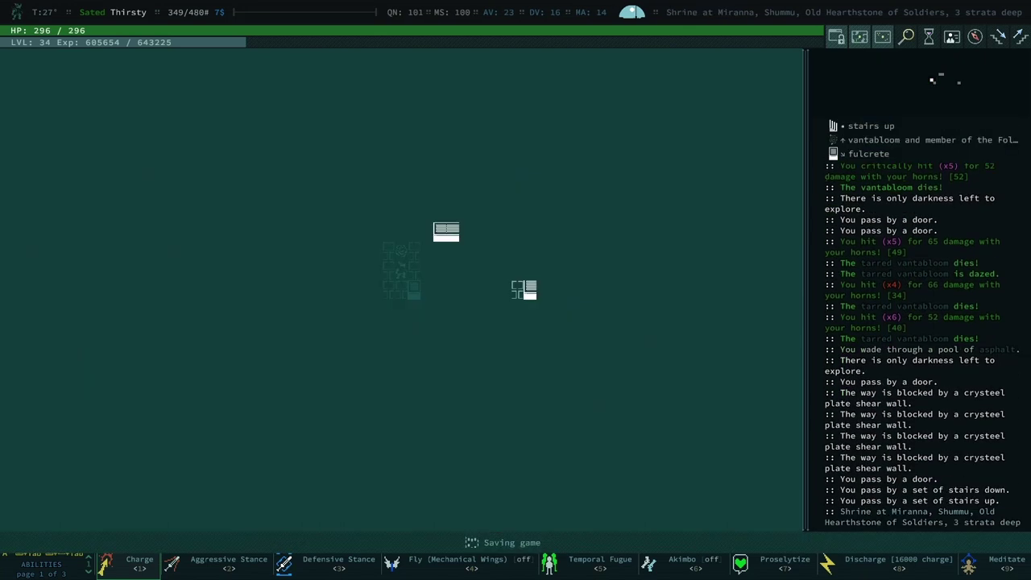
key("Left")
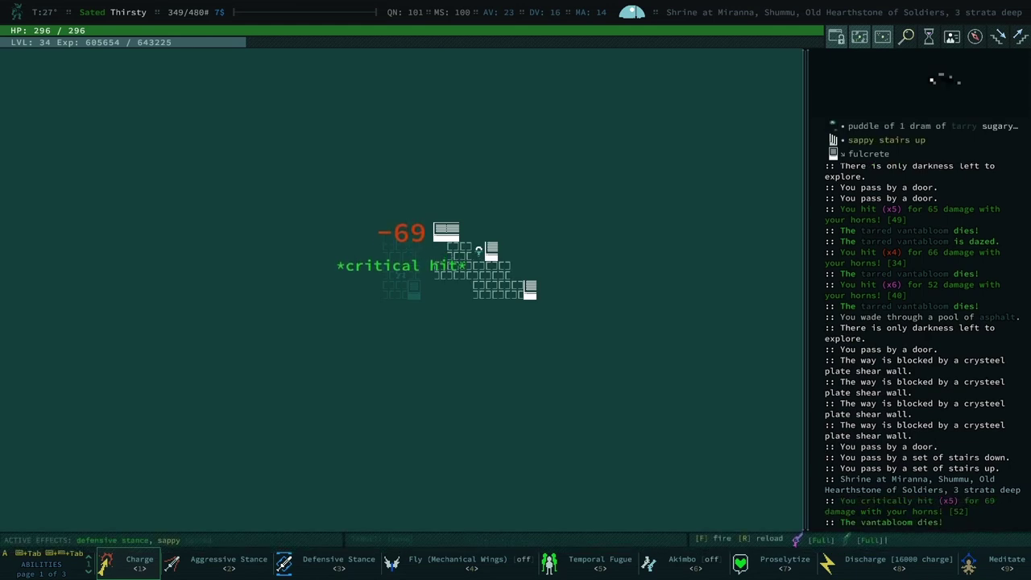
- Explore the shrine, kill a vantabloom, and close the weapon rack
key("Right")
key("Right")
key("Right")
key("Down")
key("Down")
key("Down")
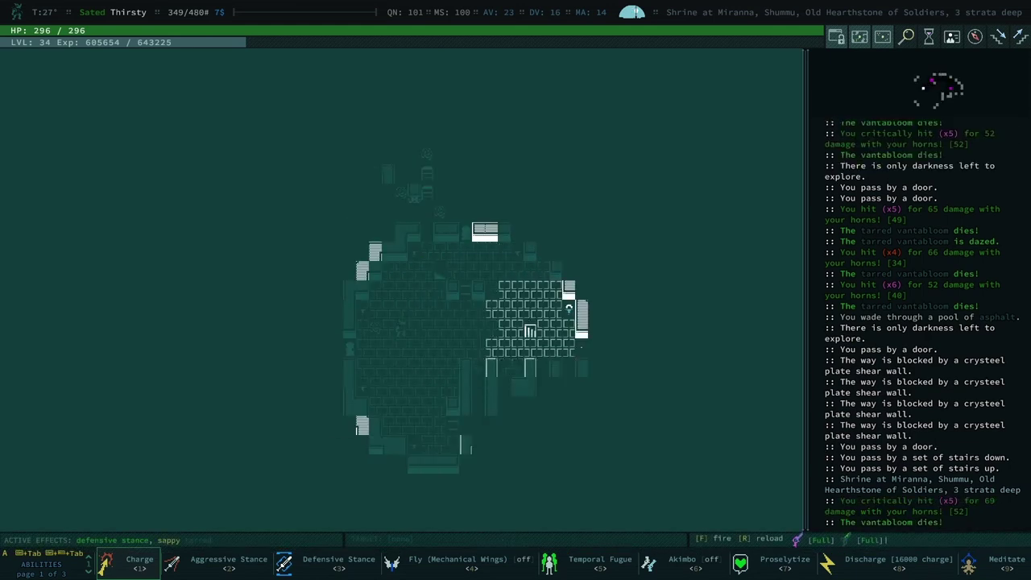
key("Left")
key("Left")
key("Left")
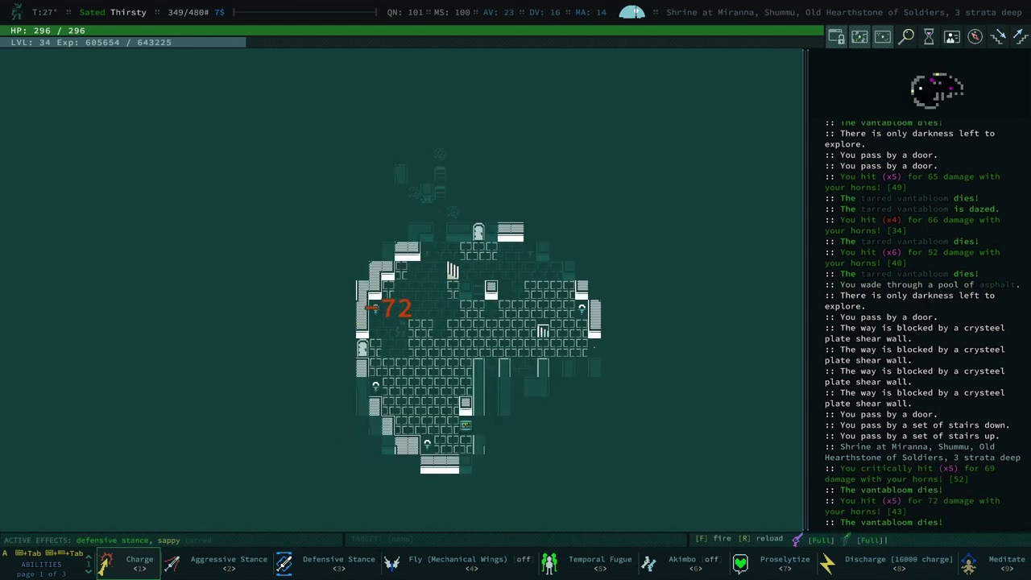
key("Right")
key("Right")
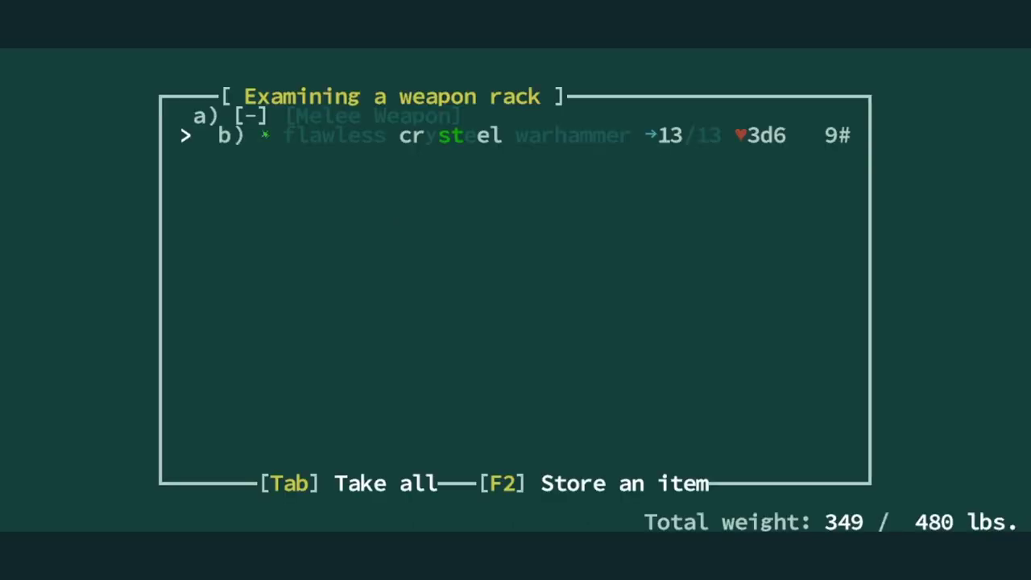
key("Escape")
key("0")
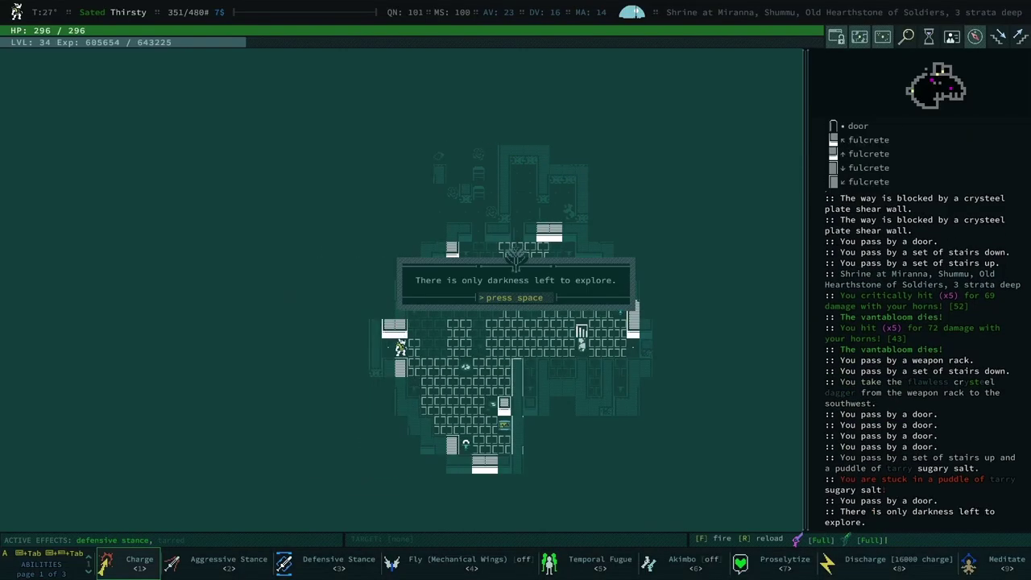
key("space")
key("Right")
key("Right")
key("Right")
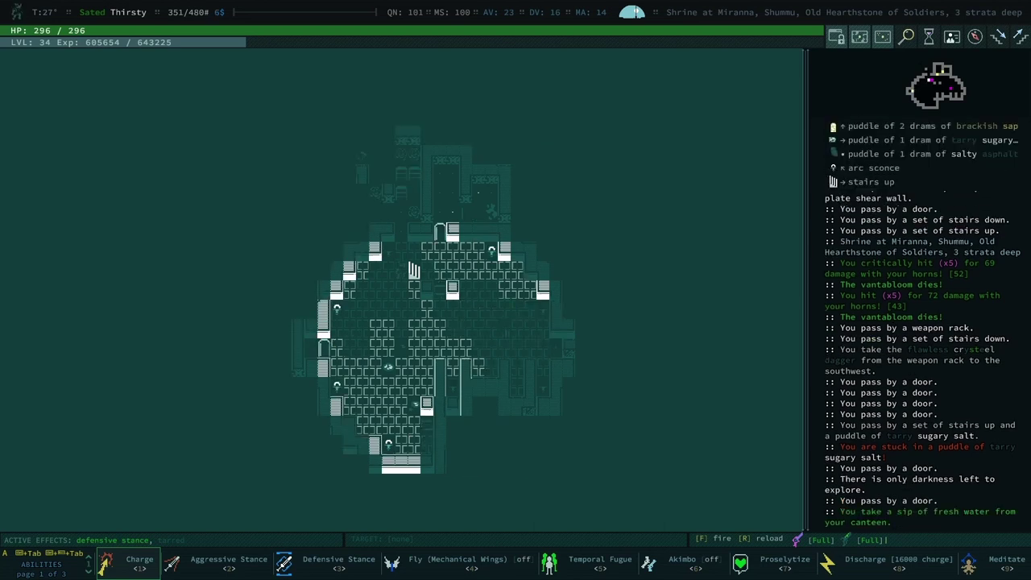
- Explore north to the wooden bookshelf and take all its books
key("Up")
key("Up")
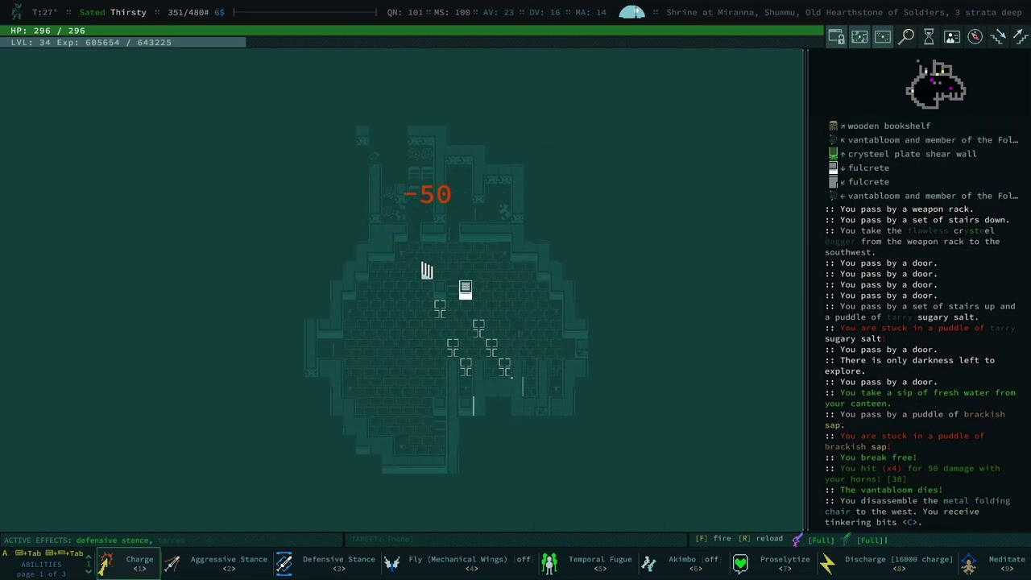
key("Up")
key("Up")
key("Up")
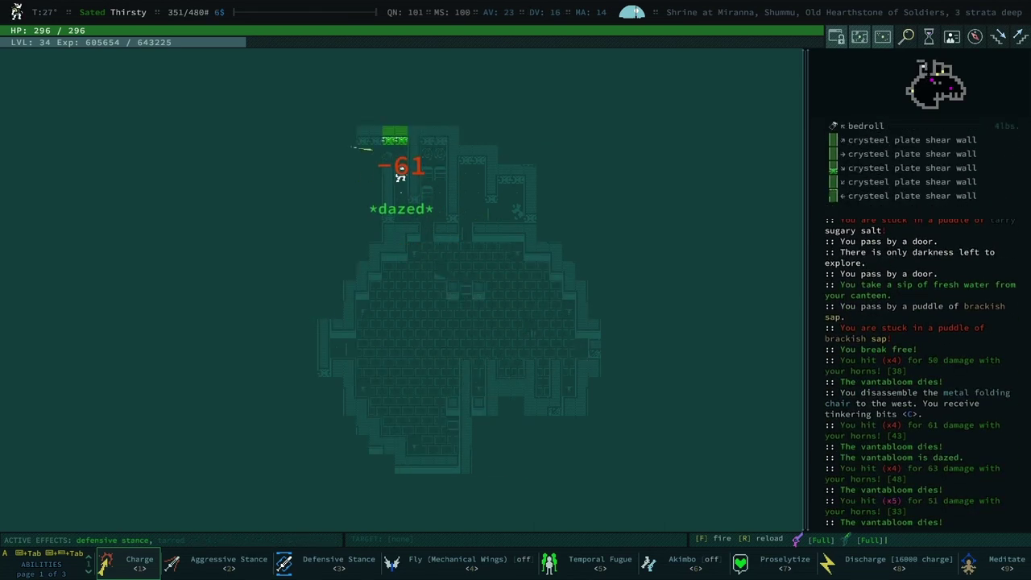
key("slash")
key("Up")
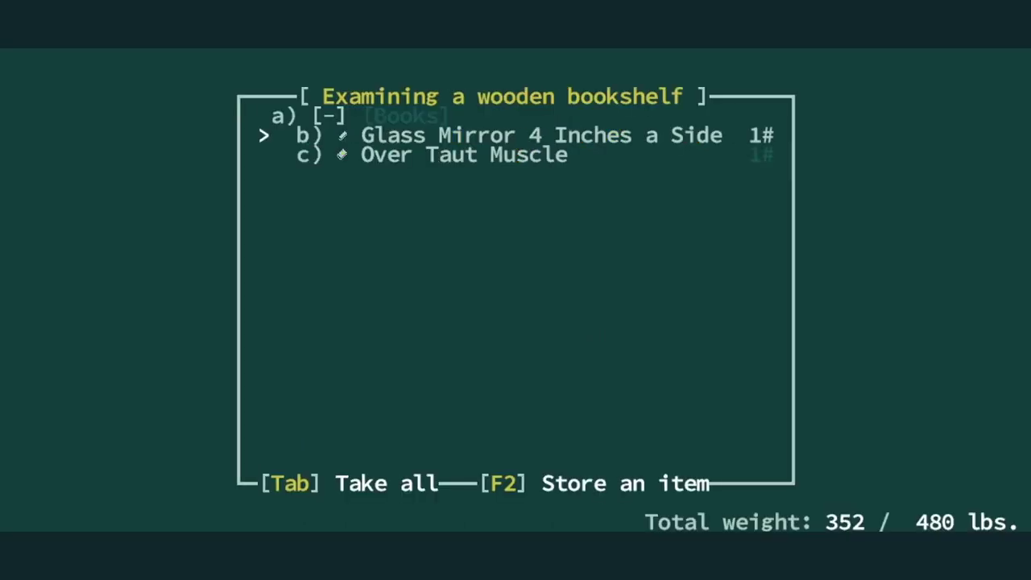
key("Tab")
key("Escape")
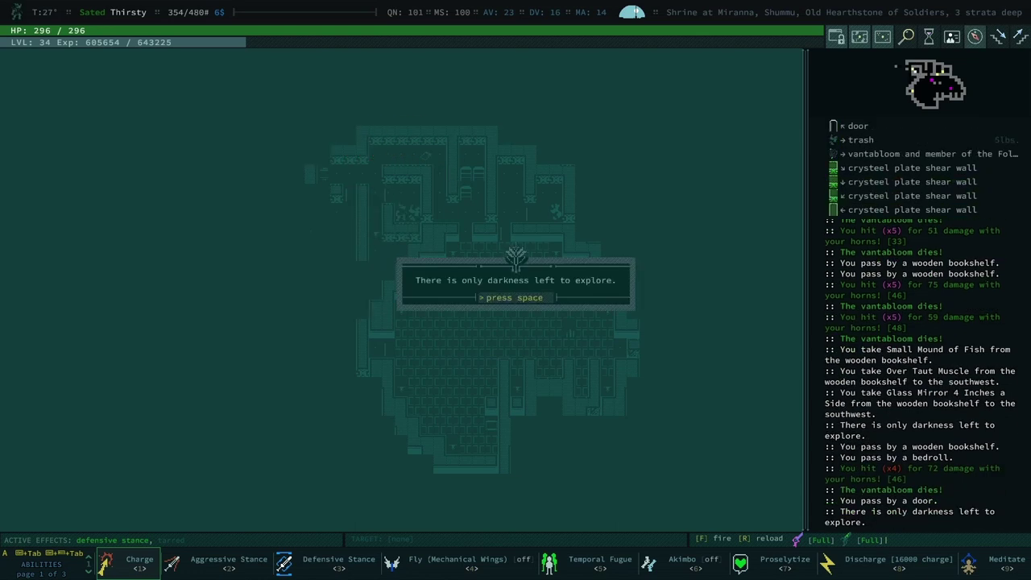
- Explore the western corridor and take the injectors and bandages from the broken chest
key("Tab")
key("Tab")
key("Tab")
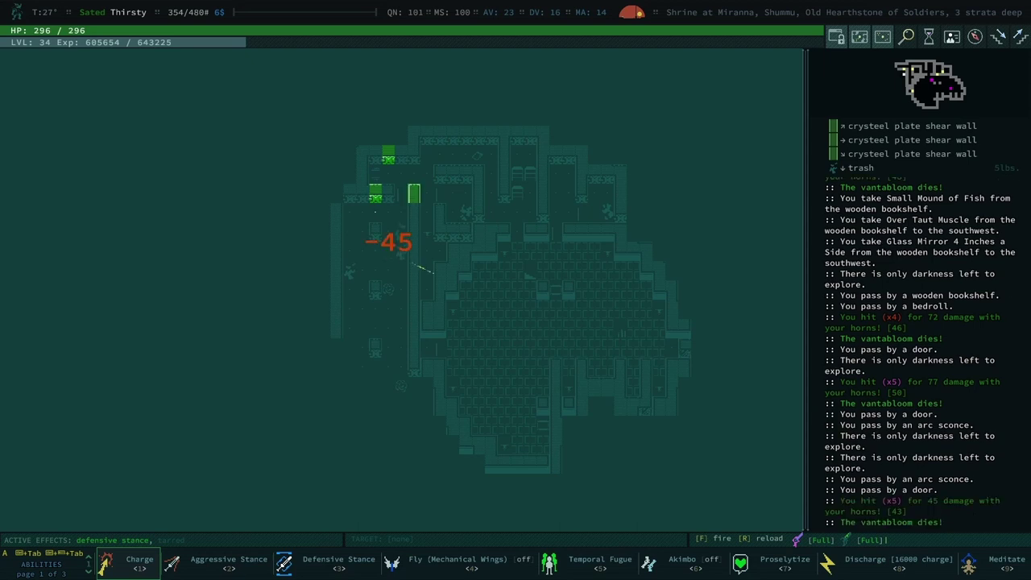
key("Tab")
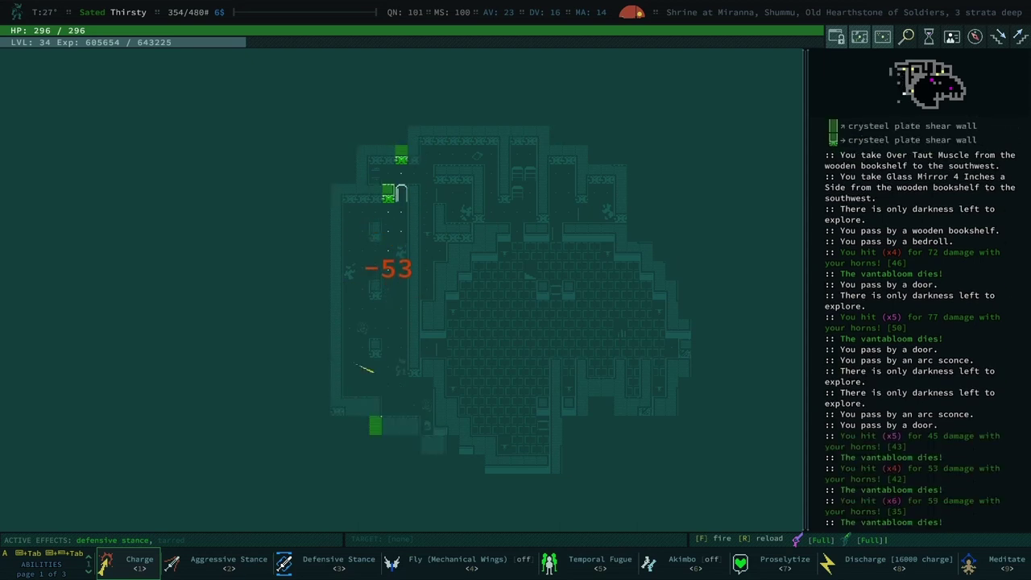
key("Tab")
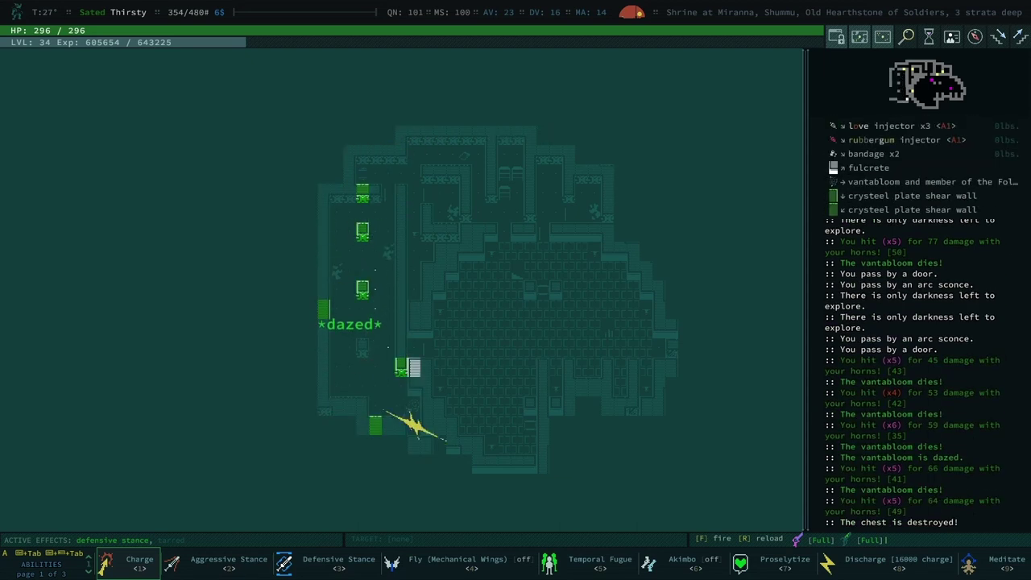
key("Tab")
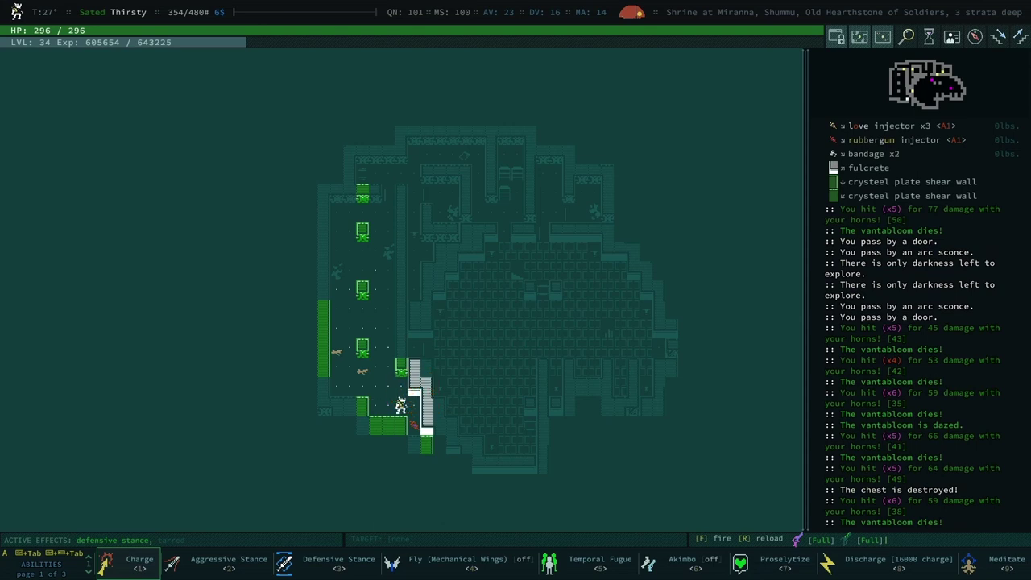
key("Tab")
key("space")
key("Tab")
key("space")
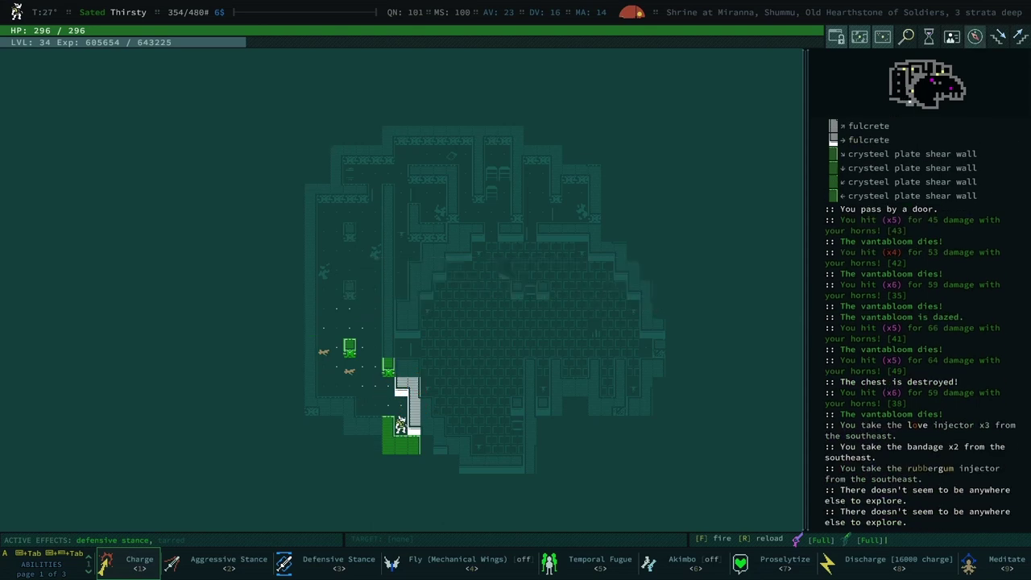
- Search the trash to the north and head toward the stairs down
key("Up")
key("Tab")
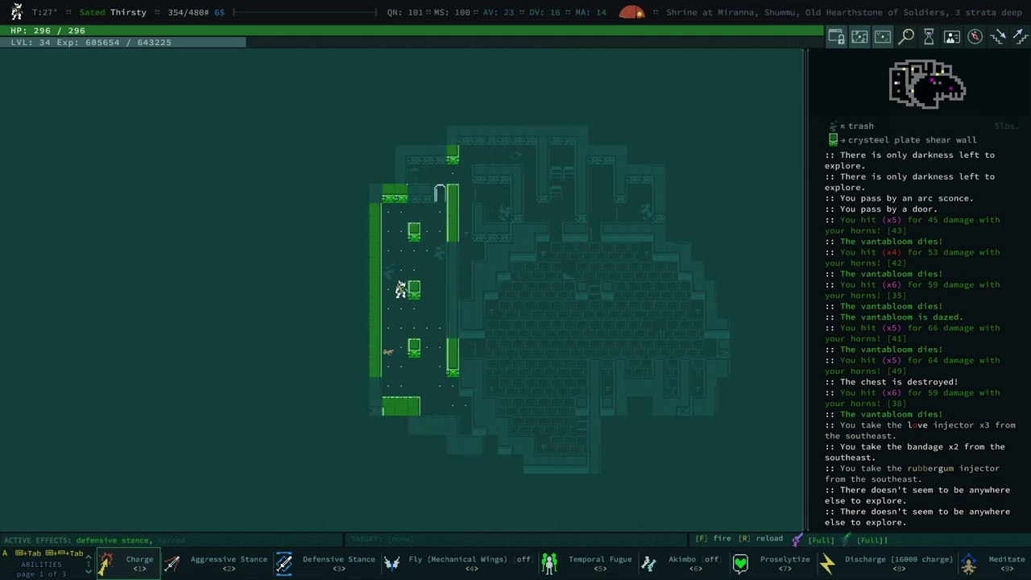
key("space")
key("shift+Right")
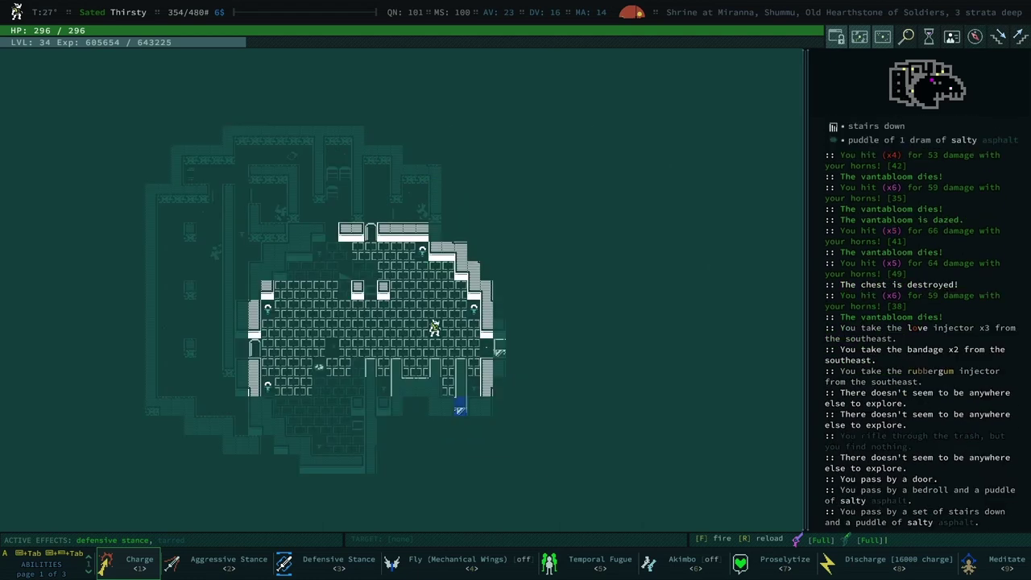
- Toggle the Rejoinder ability on from the Abilities list
key("a")
key("Down")
key("Down")
key("Down")
key("Up")
key("Up")
key("Up")
key("Up")
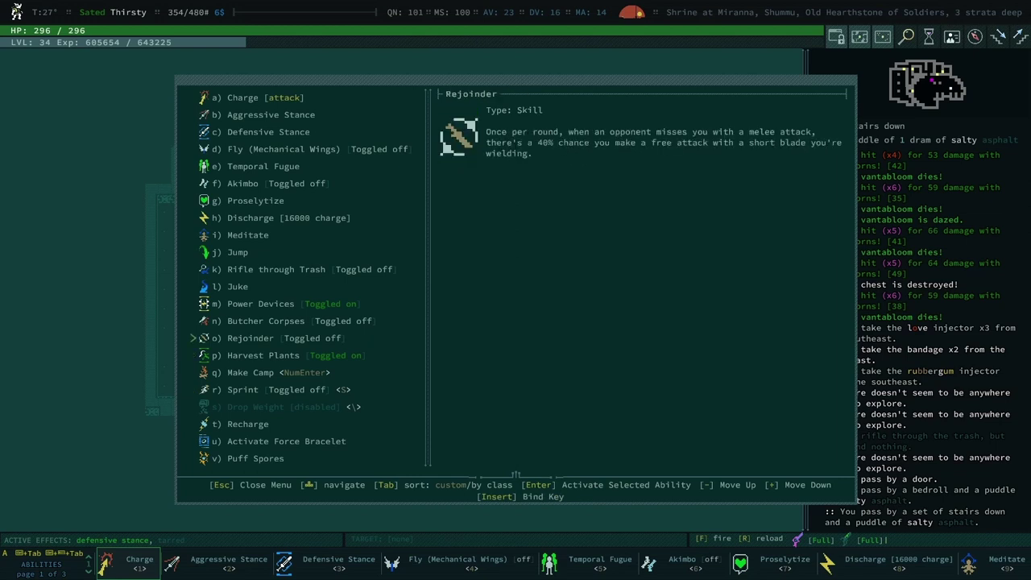
key("Return")
- Descend to Sailish Den, four strata deep, and open the chest
key("greater")
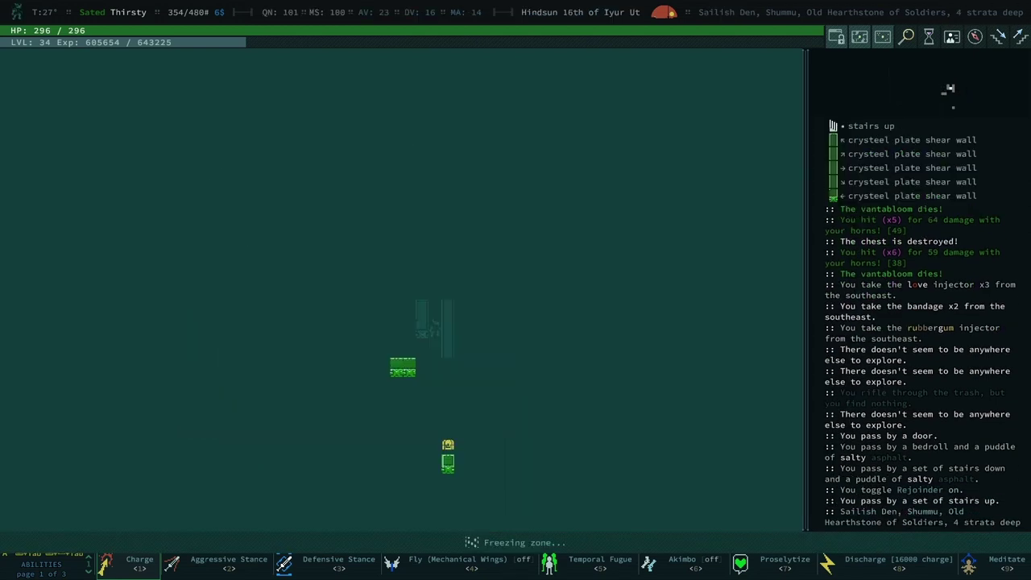
key("Up")
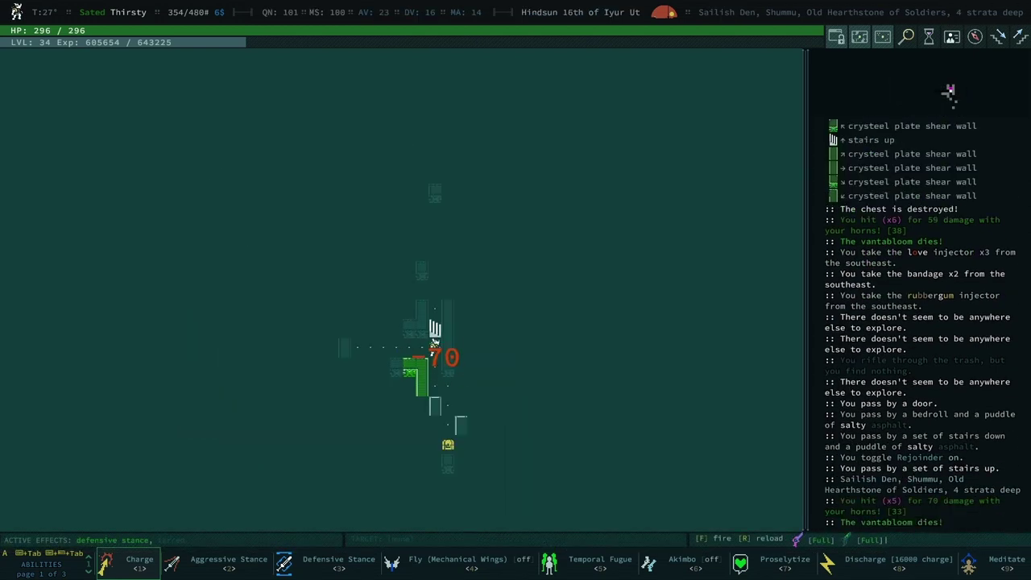
key("Up")
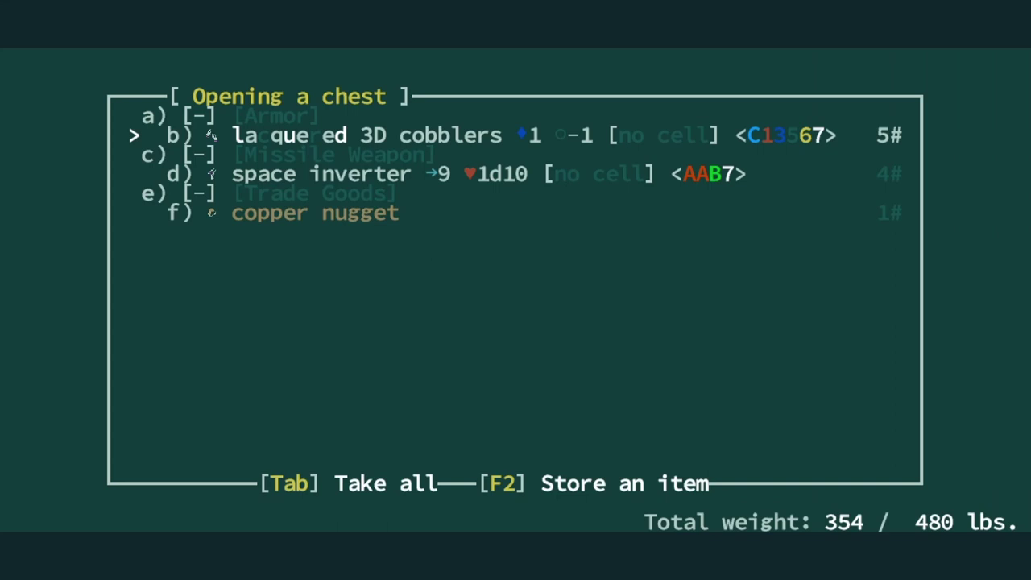
- Take the 3D cobblers, space inverter and copper nugget, reading the inverter's description first
key("Return")
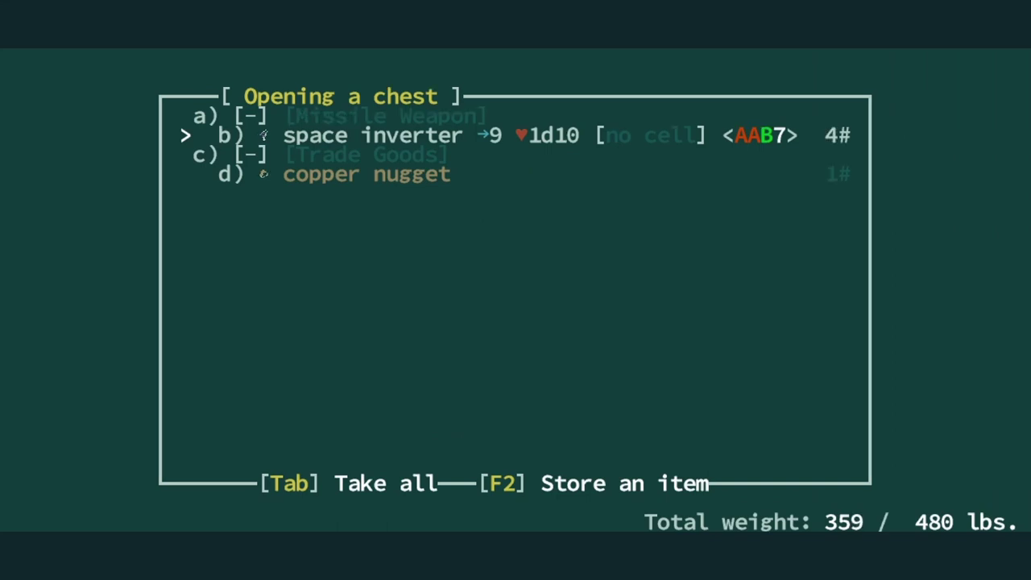
key("Return")
key("l")
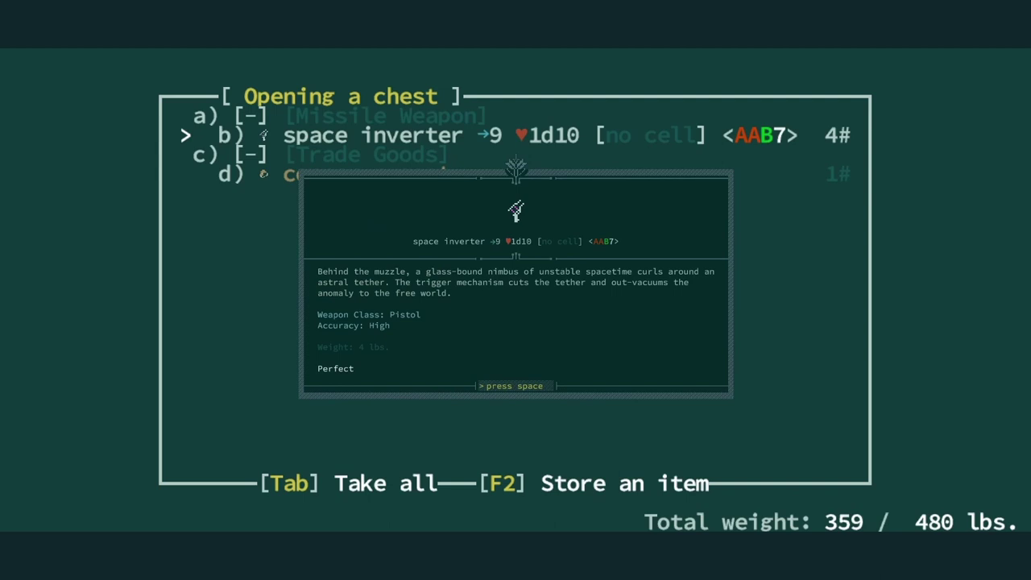
key("space")
key("Return")
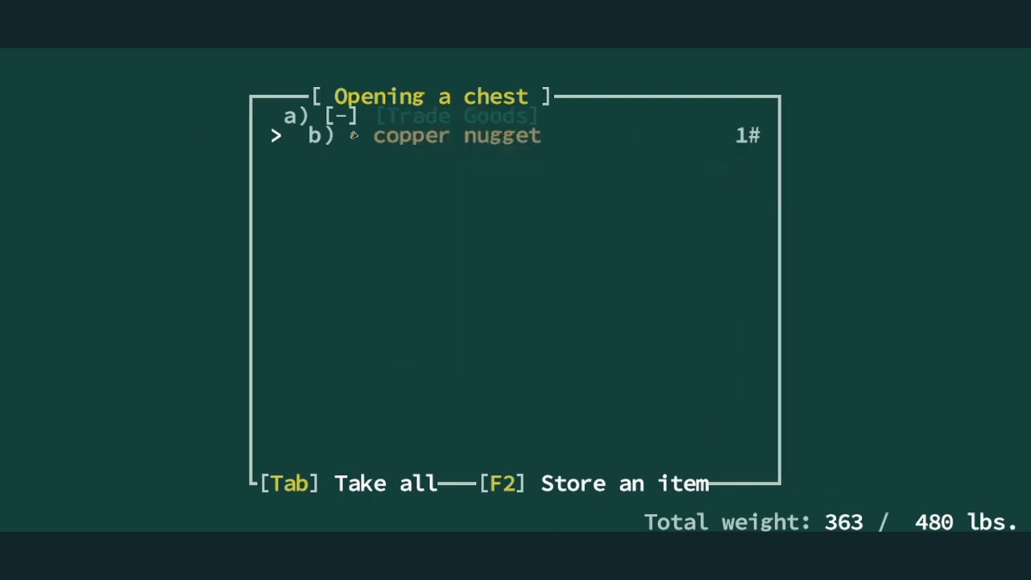
key("Return")
key("Return")
key("x")
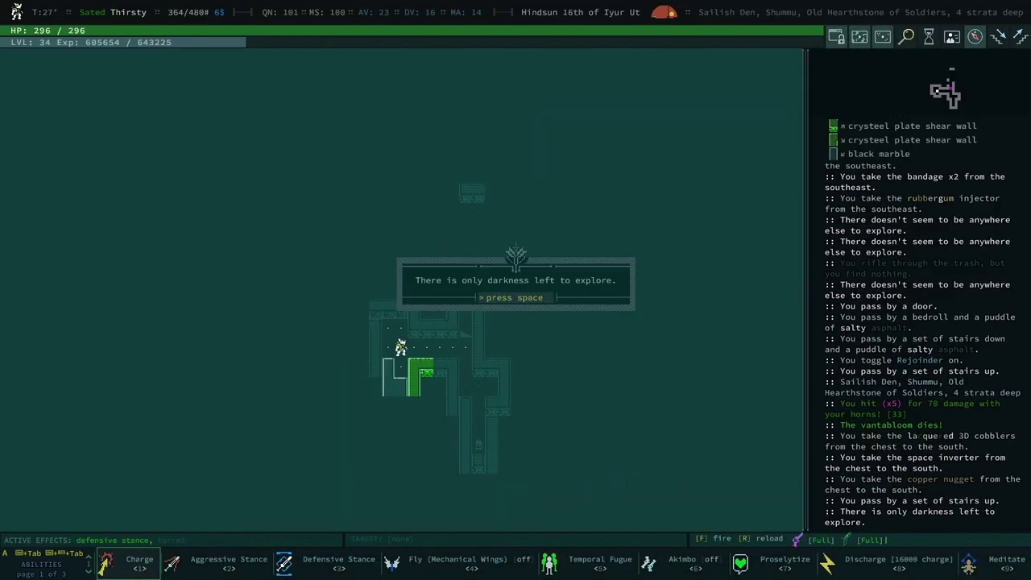
- Explore east and north past the stairs, fighting vantablooms and taking three bookshelf books
key("space")
key("x")
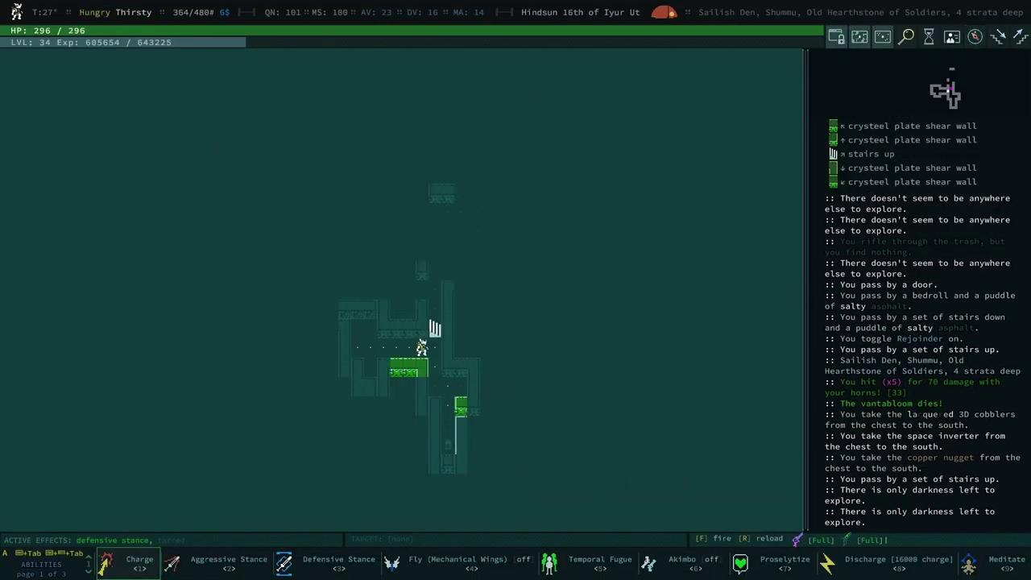
key("Up")
key("Up")
key("Up")
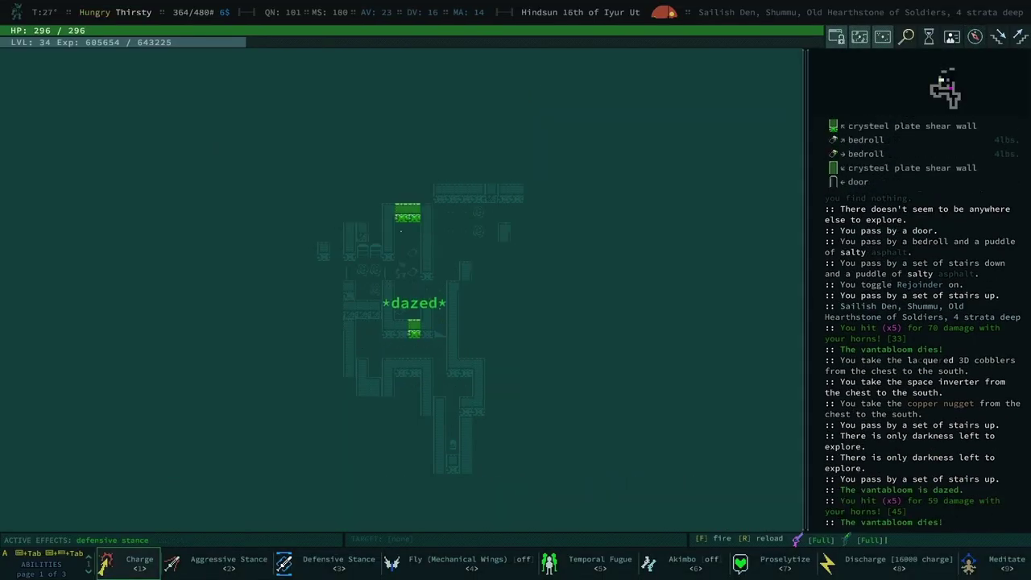
key("Left")
key("Left")
key("Left")
key("Left")
key("Left")
key("space")
key("Left")
key("Left")
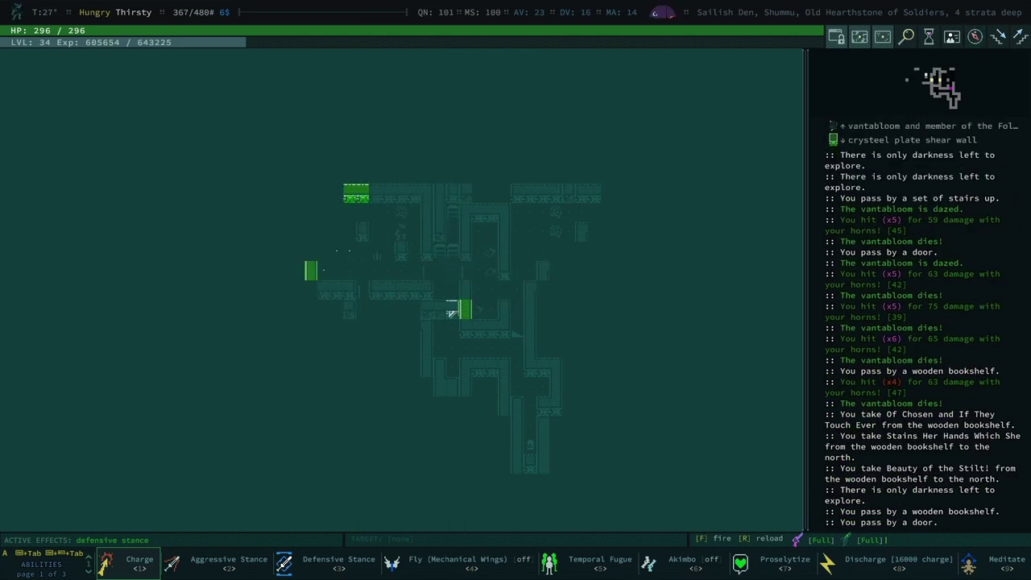
key("Left")
key("Left")
- Explore through the door, the lit room and the upper room, attacking vantablooms
key("space")
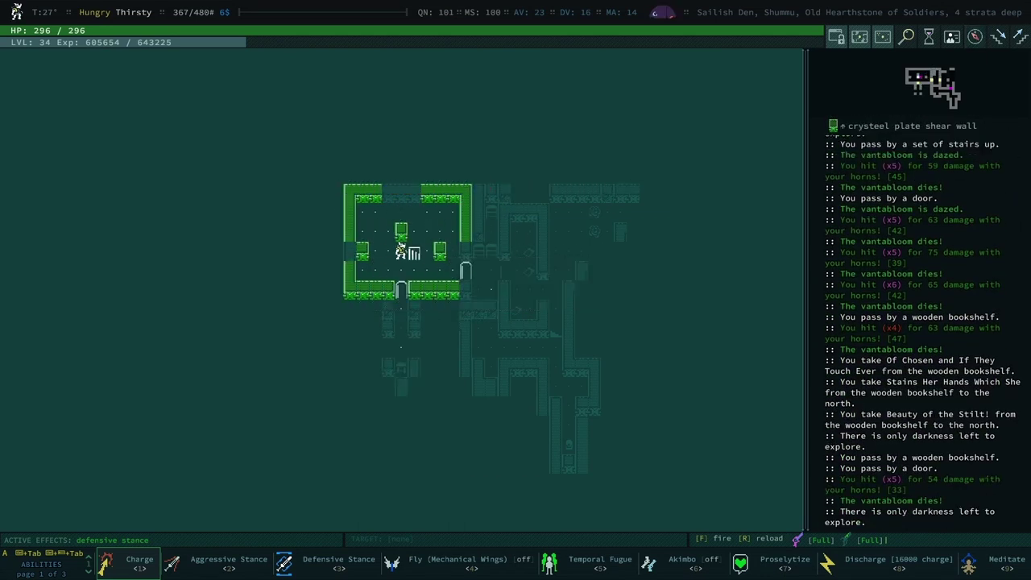
key("Down")
key("Down")
key("Down")
key("Down")
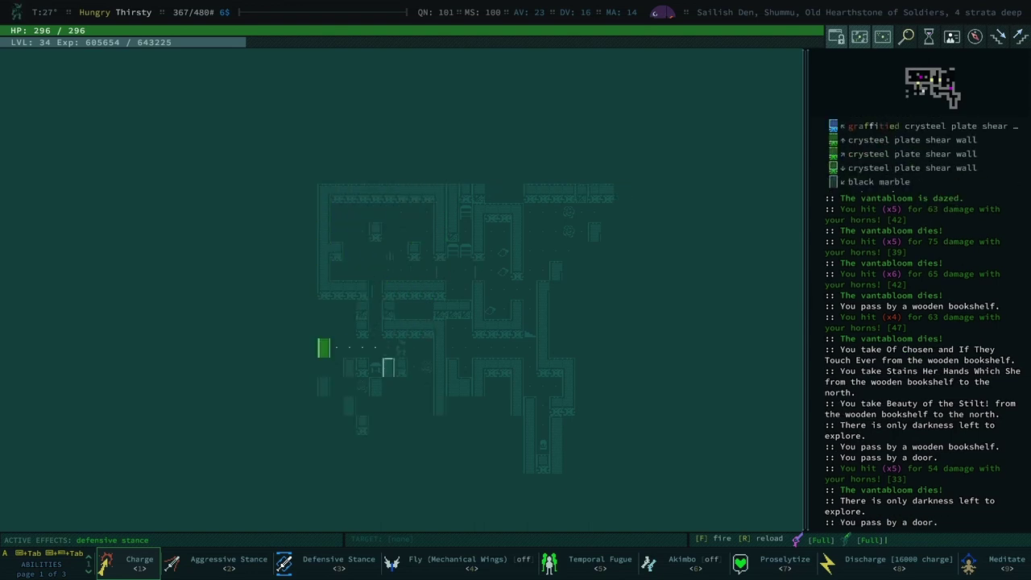
key("Down")
key("space")
key("Up")
key("Left")
key("Left")
key("Left")
key("space")
key("Up")
key("Up")
key("Up")
key("x")
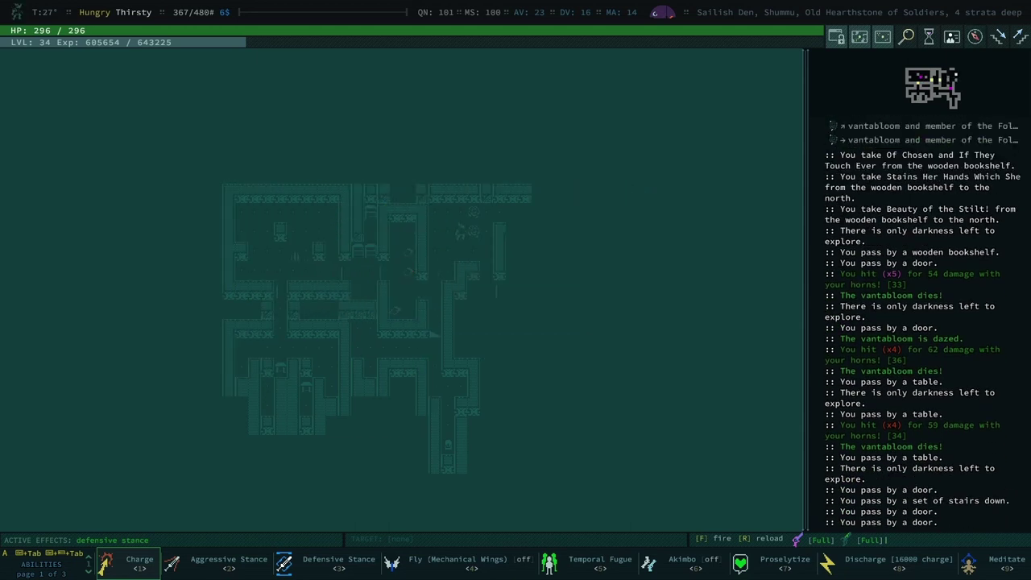
key("Up")
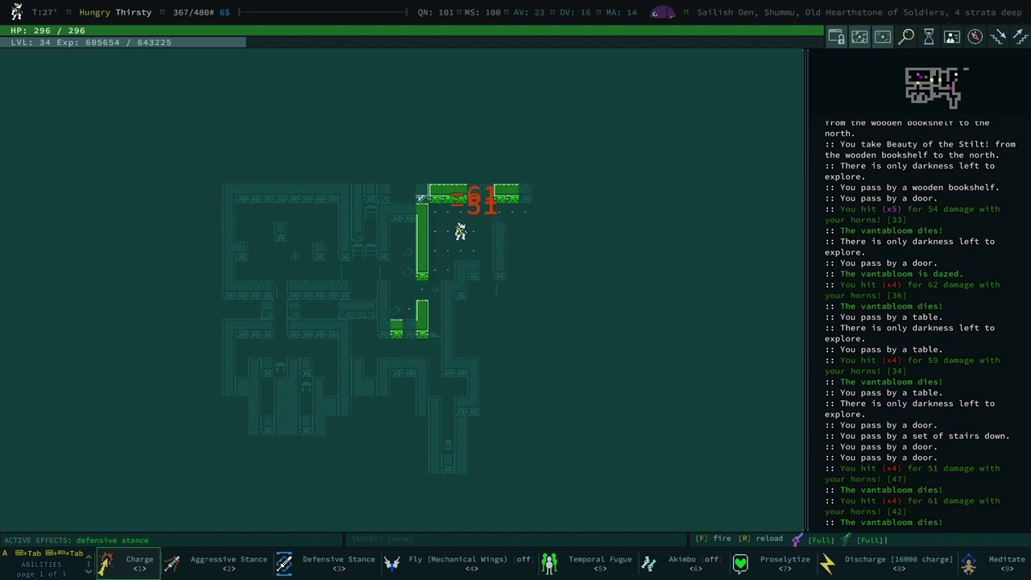
key("Right")
key("Right")
key("Right")
key("Right")
key("Right")
key("Right")
key("Right")
key("Right")
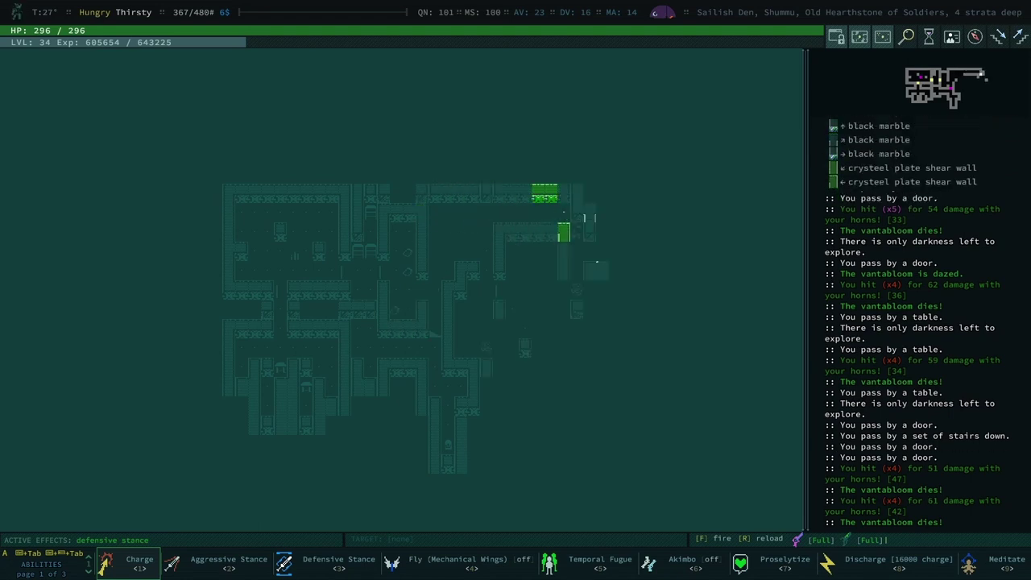
- Explore the eastern corridor past the shear walls, then descend to Mavah, five strata deep
key("Down")
key("Down")
key("Down")
key("greater")
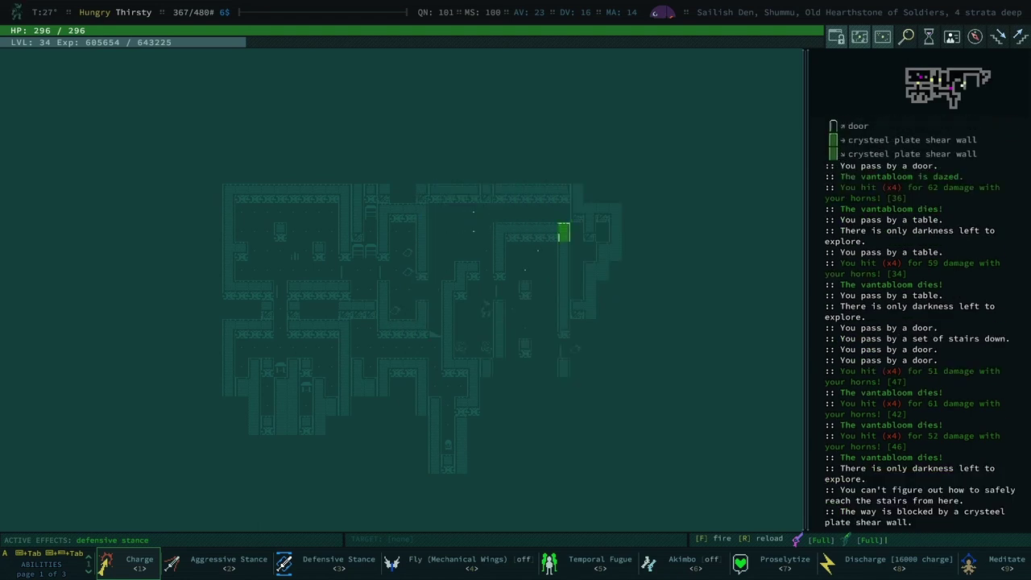
key("Down")
key("Down")
key("Left")
key("Up")
key("Up")
key("Up")
key("Up")
key("Up")
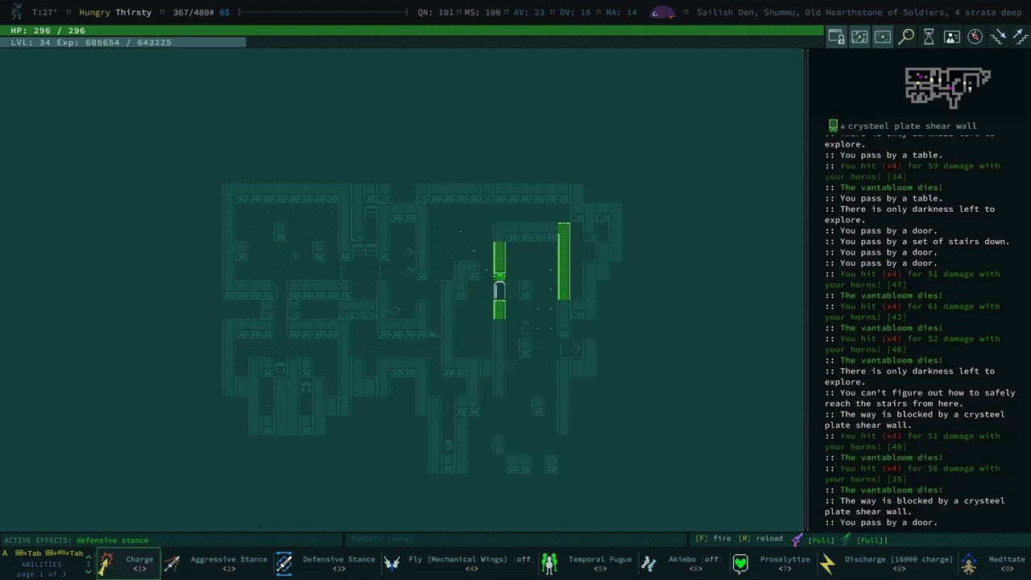
key("Down")
key("0")
key("greater")
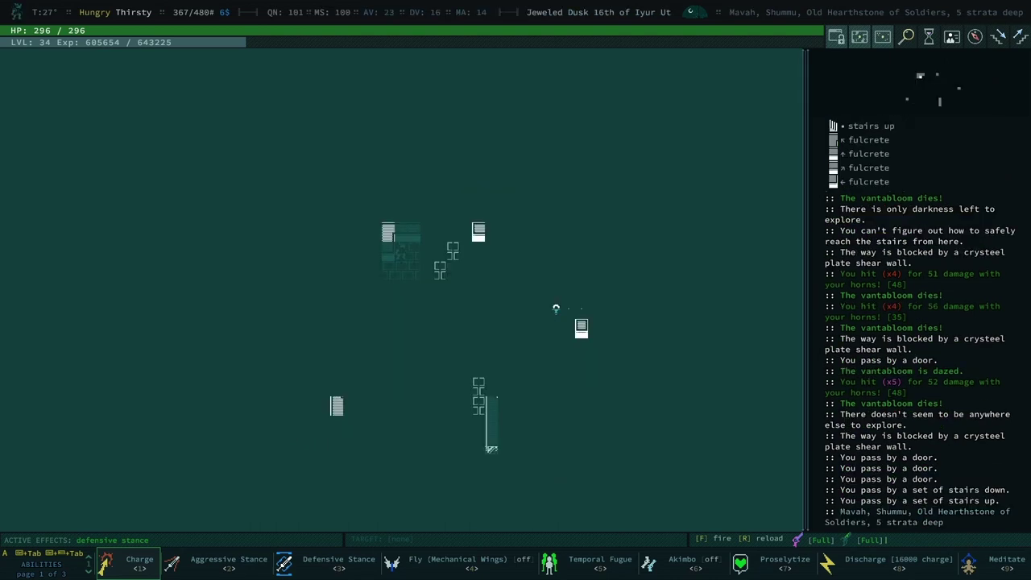
- Cross the dark chamber, killing the vantablooms and the engulfing sappy tongue tyrant
key("Right")
key("Right")
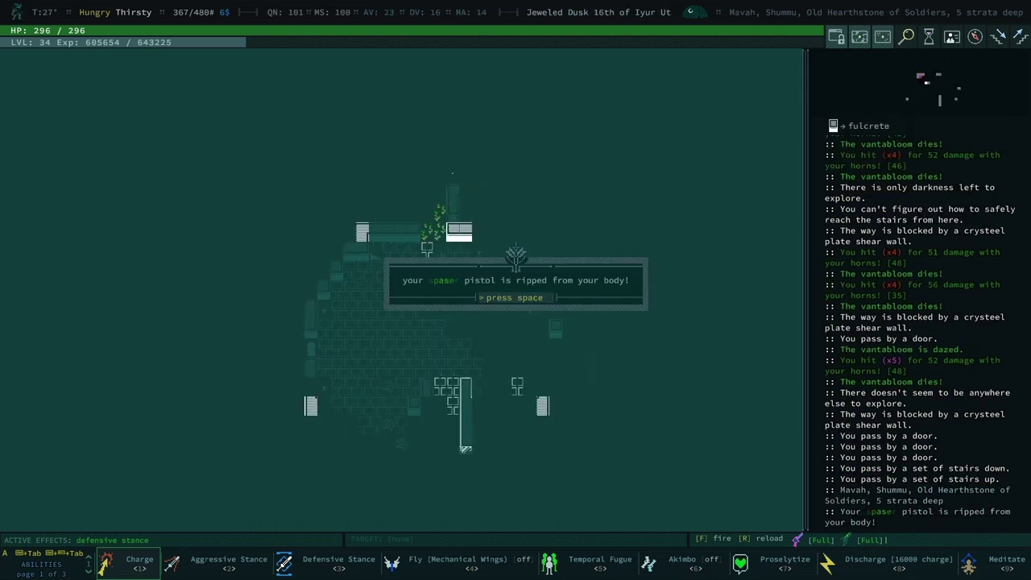
key("space")
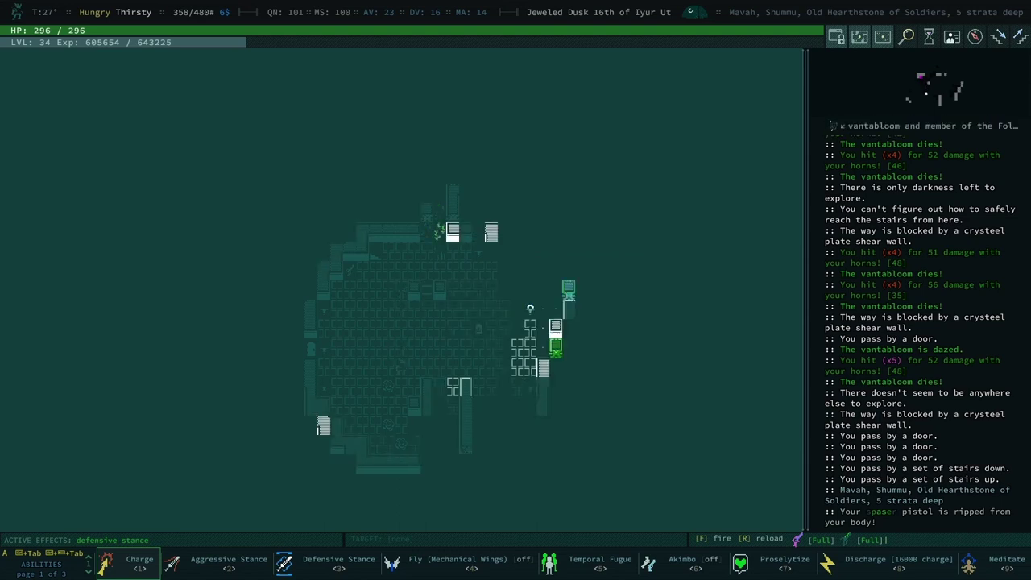
key("Right")
key("Right")
key("Right")
key("Right")
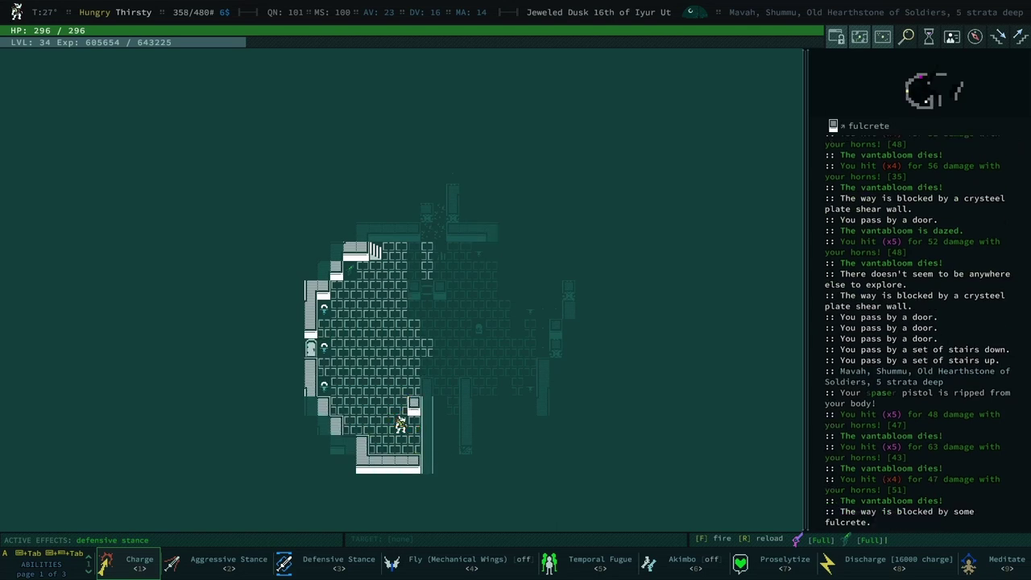
key("Right")
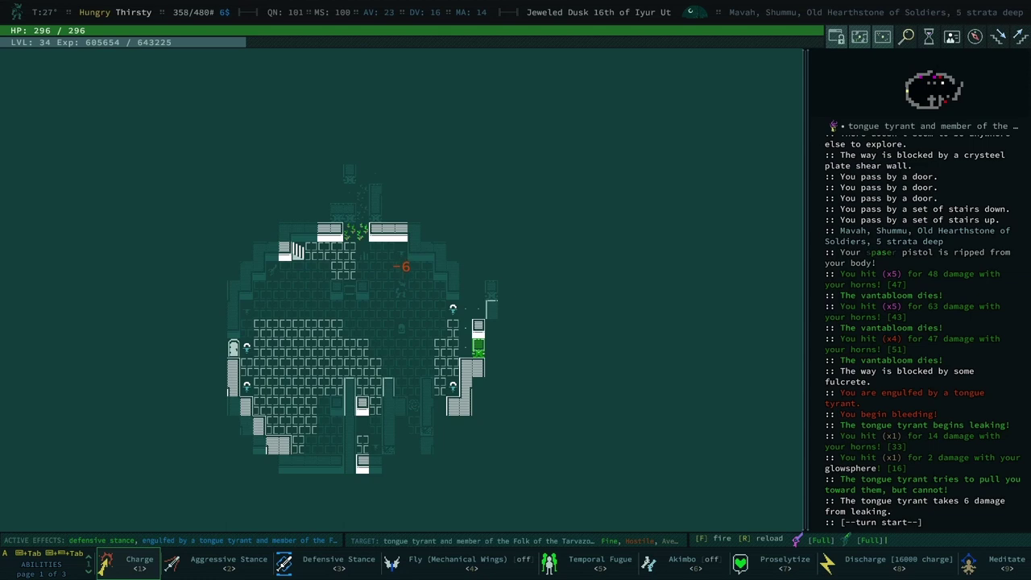
key("Right")
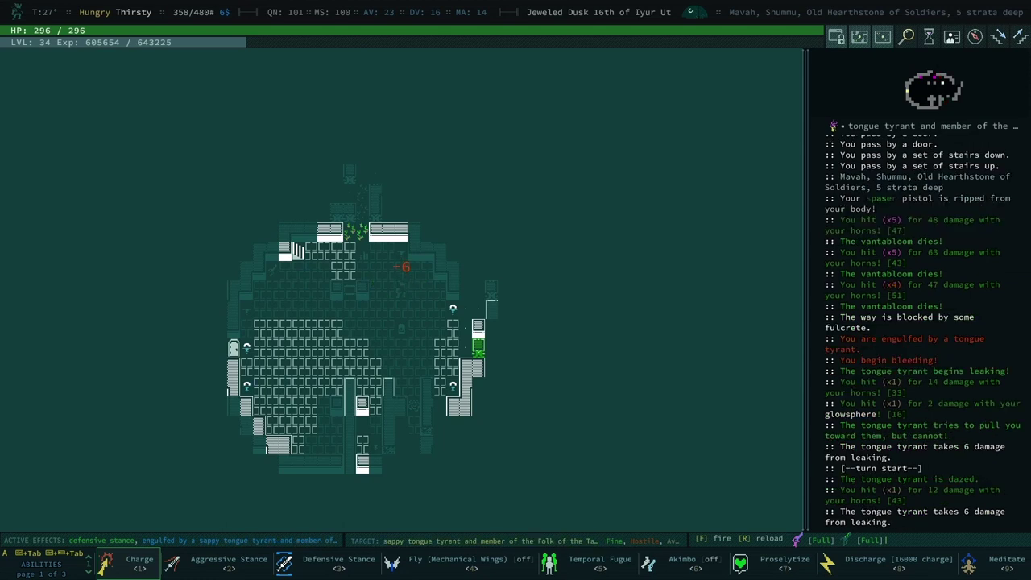
key("Right")
key("Right")
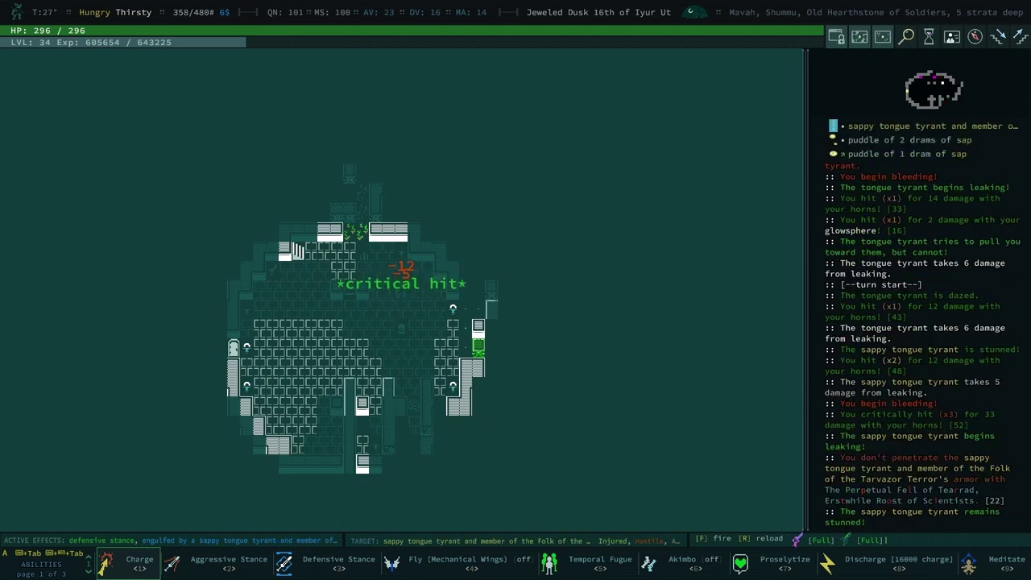
key("Right")
key("Right")
key("Right")
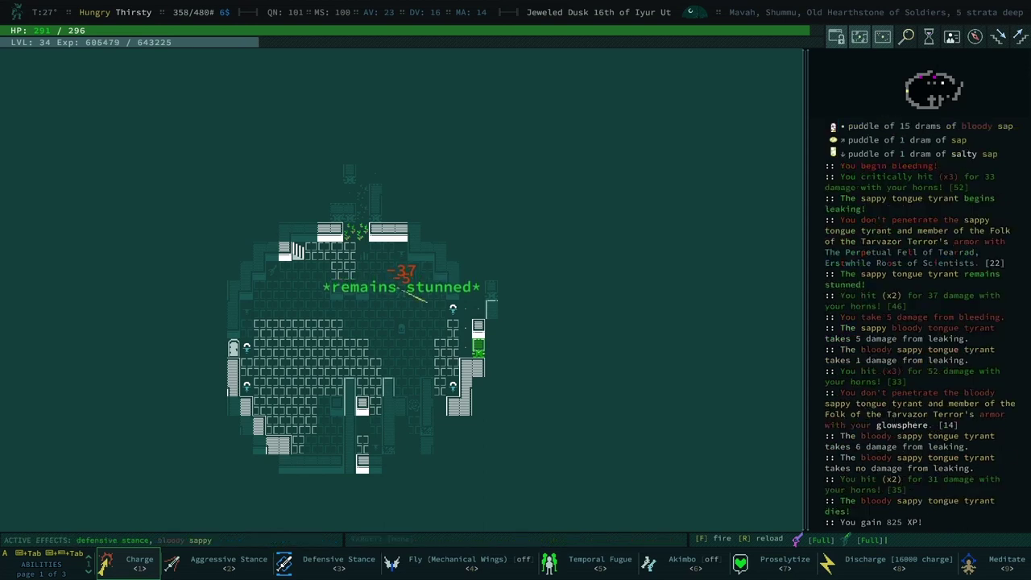
key("Right")
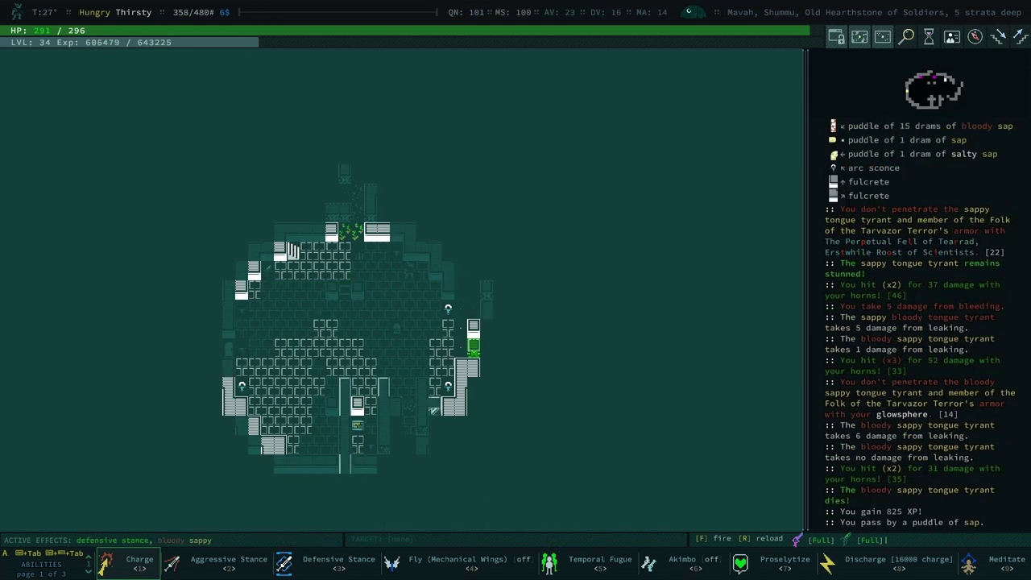
key("Right")
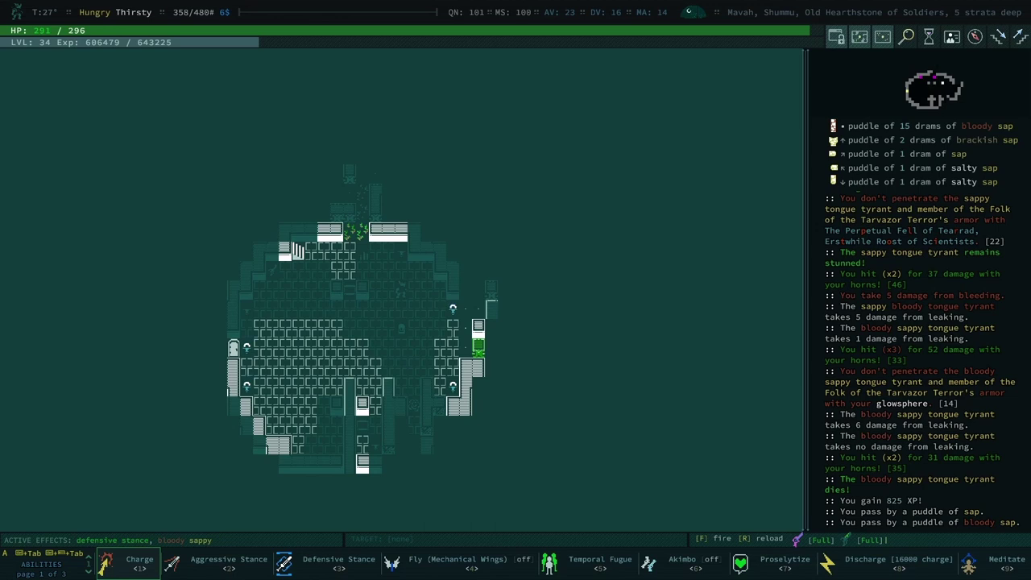
key("Right")
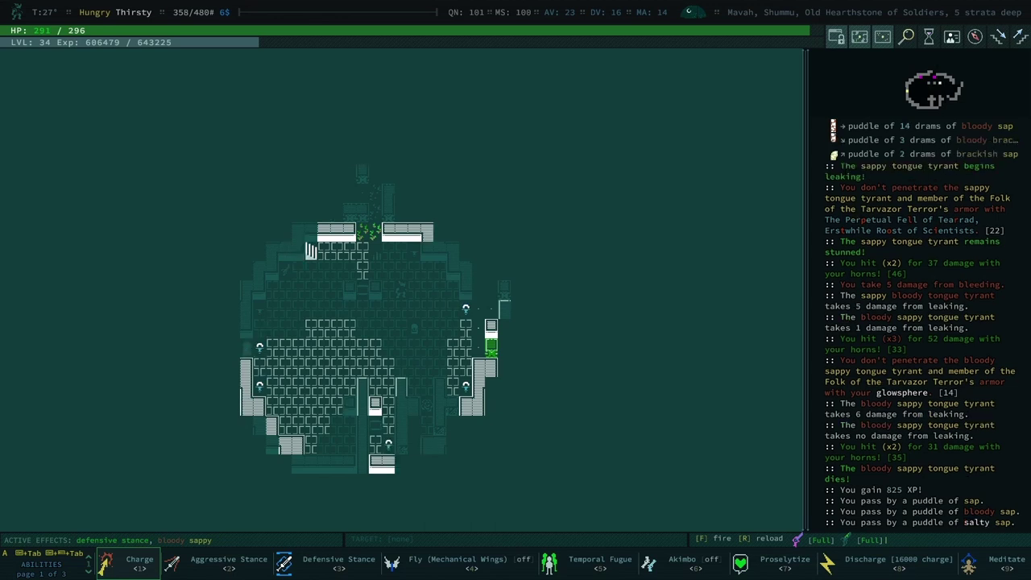
key("Right")
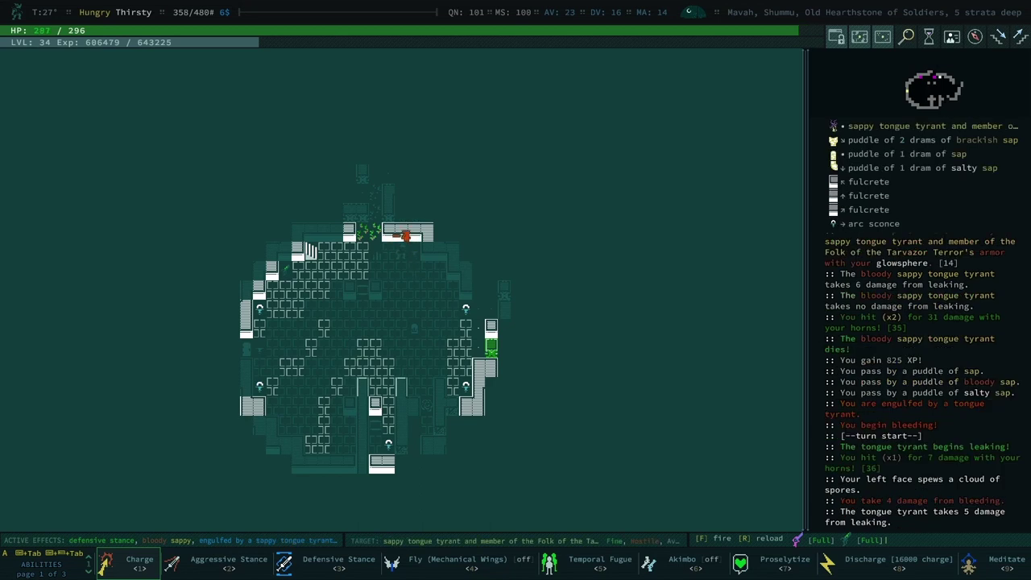
key("Right")
key("Right")
key("Right")
key("Right")
key("Right")
key("Right")
key("Right")
key("Right")
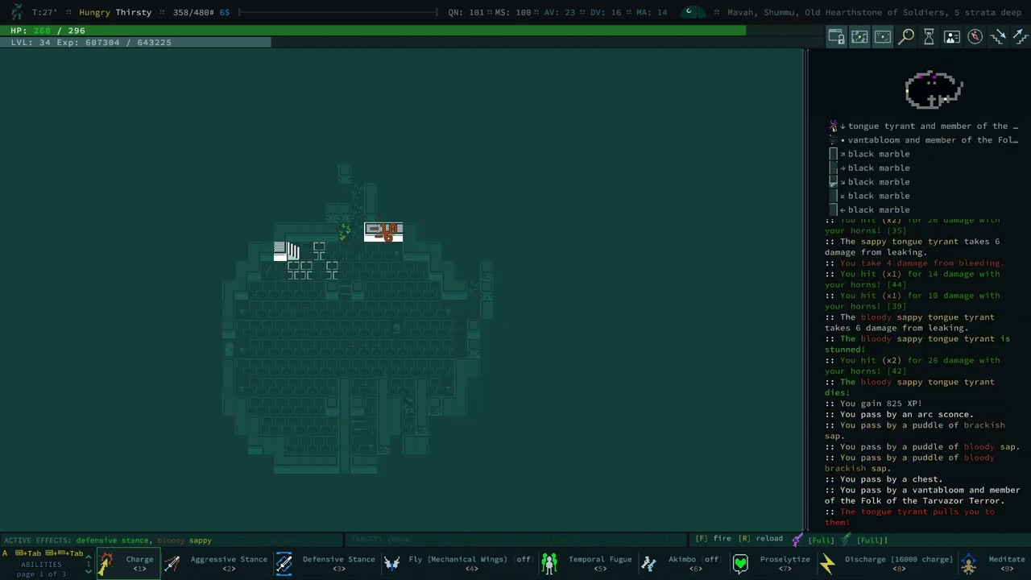
key("Right")
key("Right")
key("Right")
key("Right")
key("Right")
key("Right")
key("Right")
- Kill the salty tongue tyrant and open the chest at the room's north
key("Right")
key("Right")
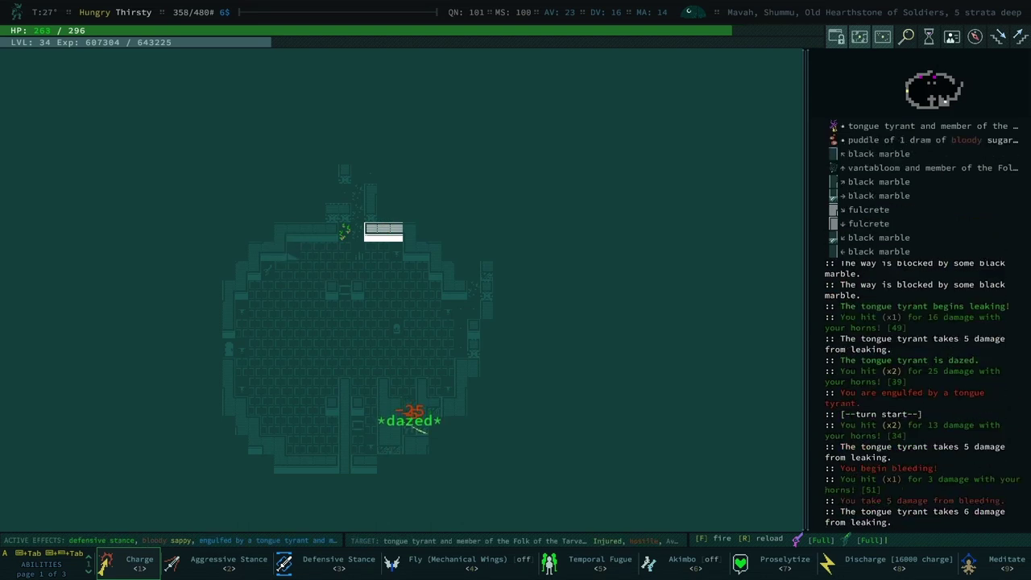
key("Right")
key("Right")
key("Right")
key("Right")
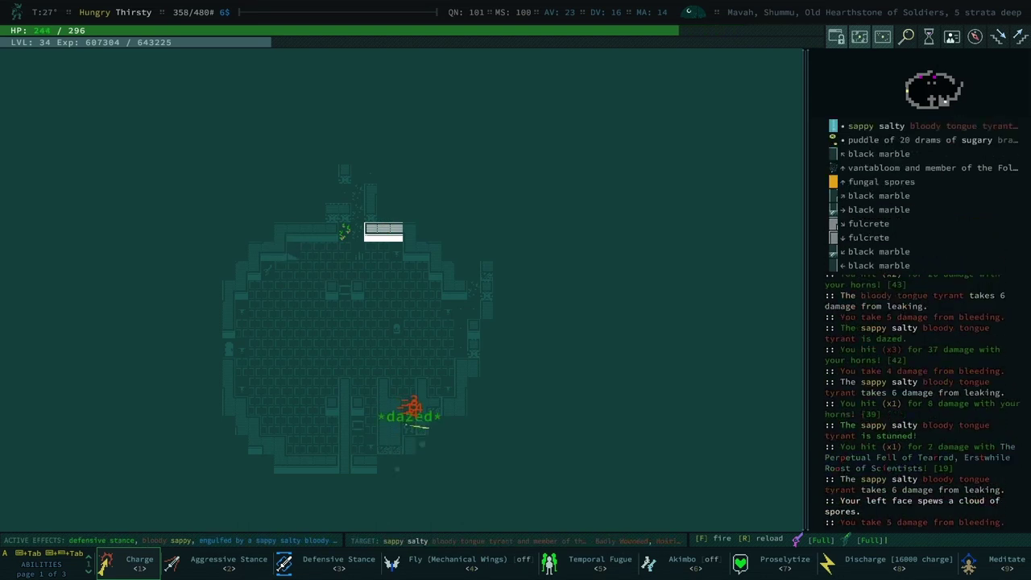
key("Right")
key("Right")
key("Right")
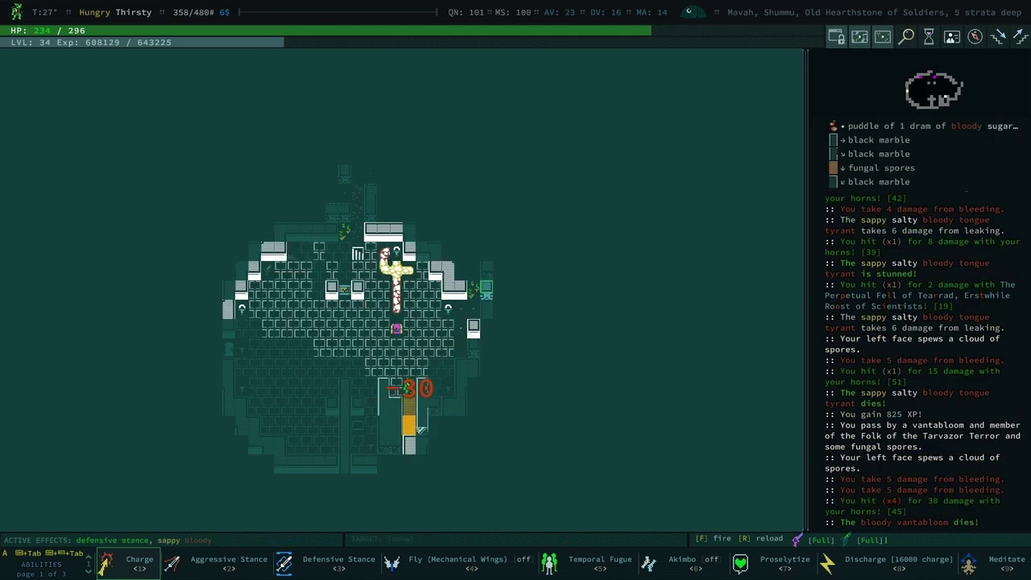
key("Right")
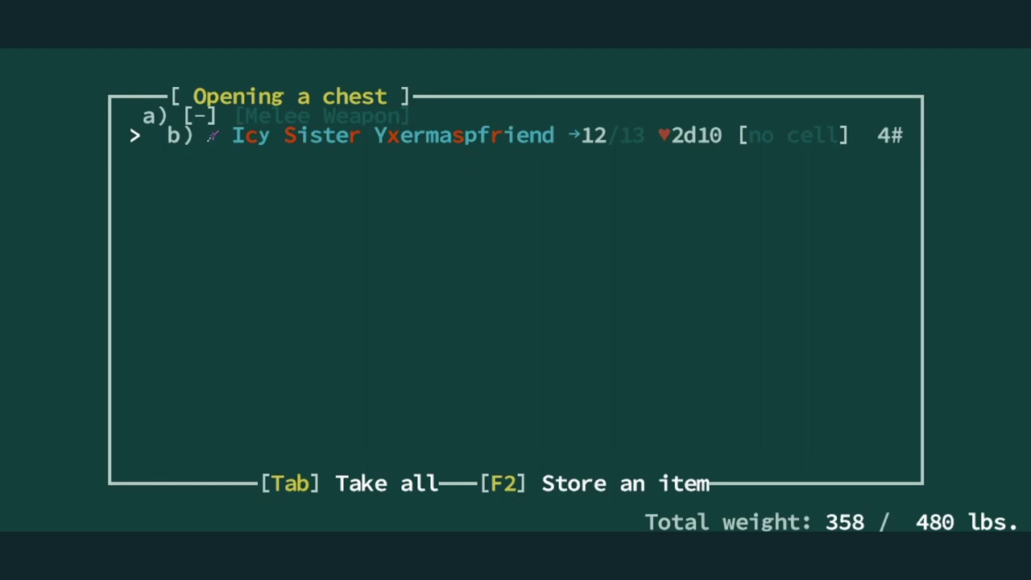
- Read Icy Sister Yxermaspfriend's description, then take the sword from the chest
key("Return")
key("Down")
key("Return")
key("space")
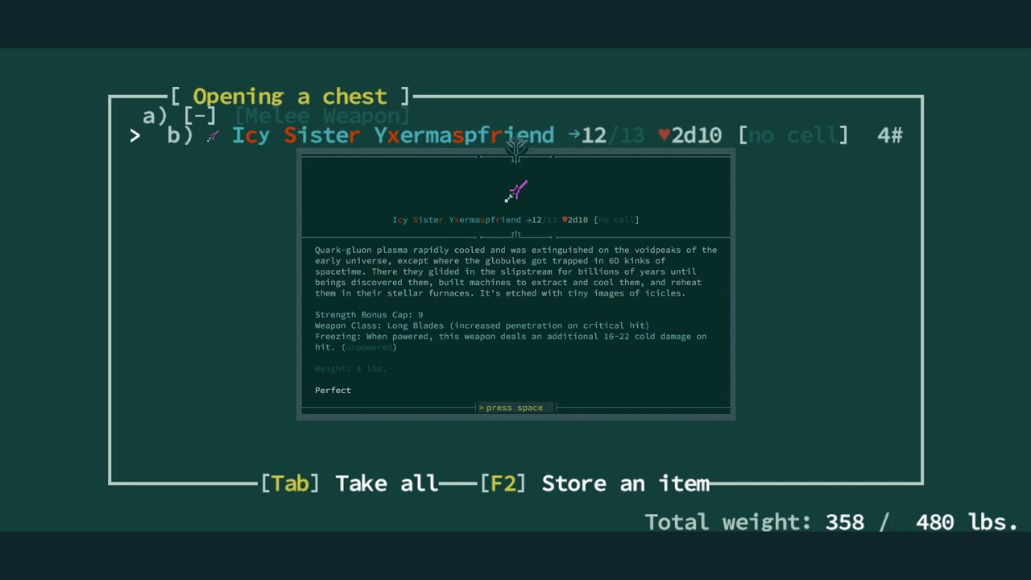
key("space")
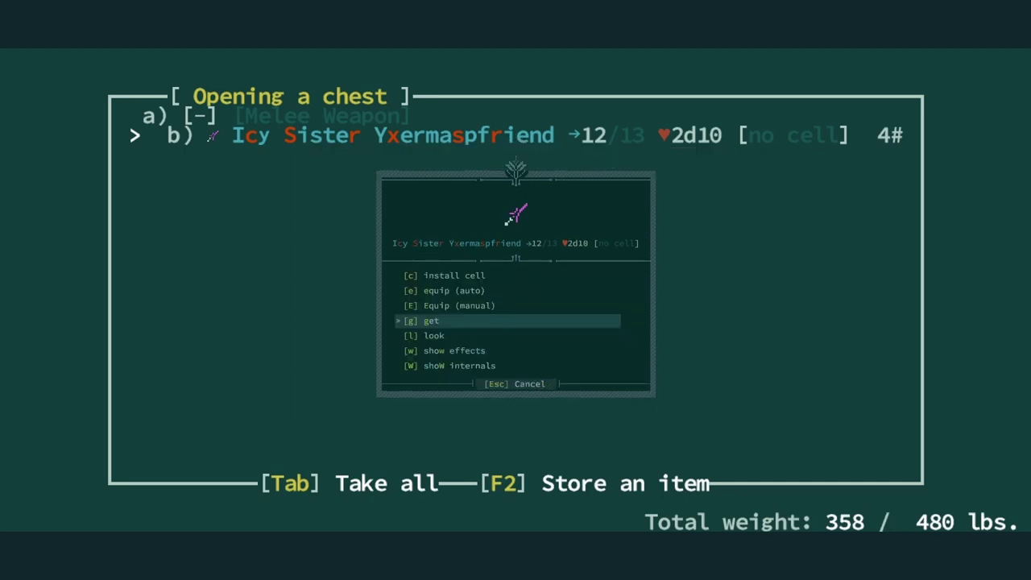
key("Escape")
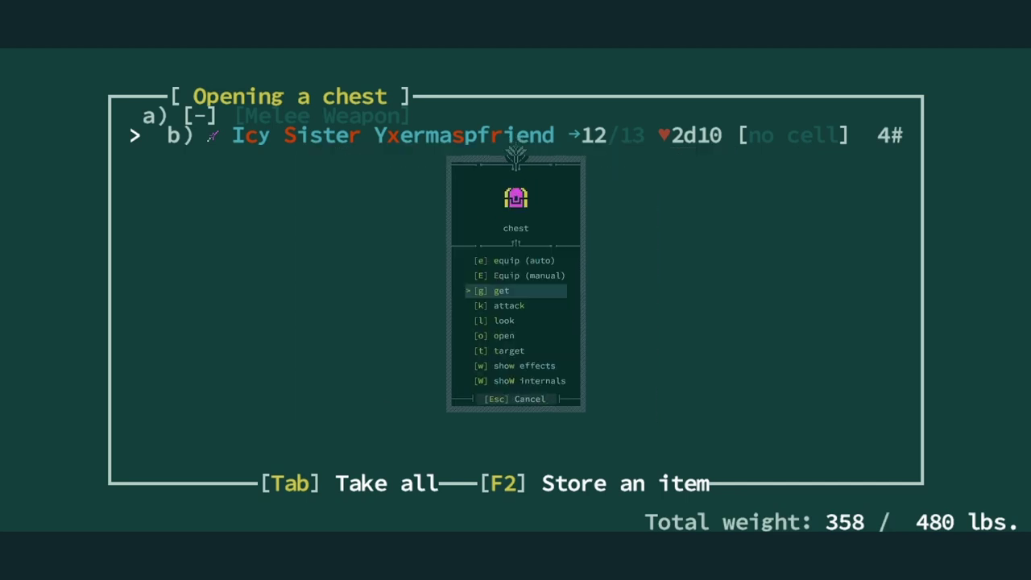
key("Return")
- Close the chest, check the nearby weapon rack, and collect the stolen pistol
key("Escape")
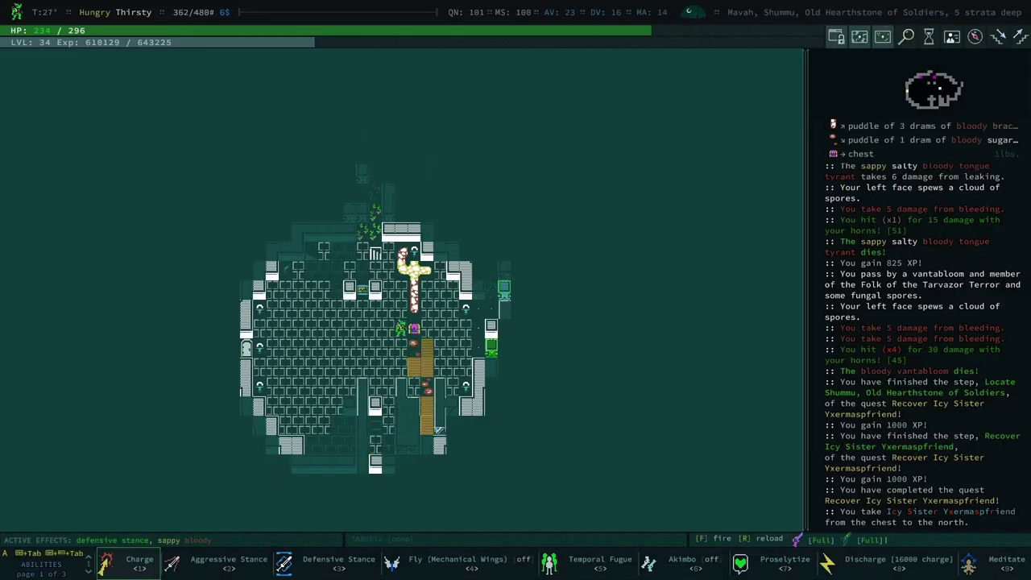
key("space")
key("Escape")
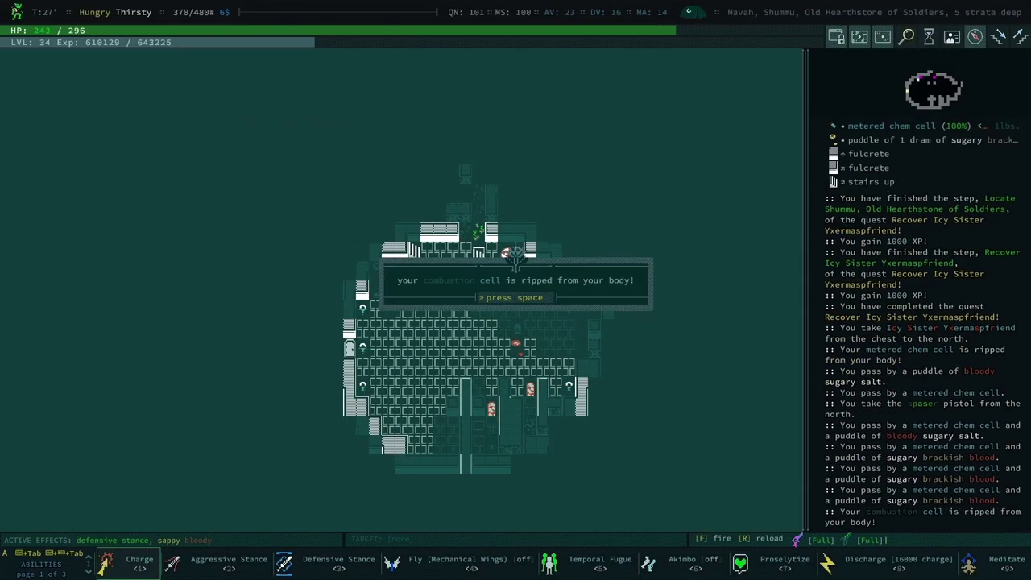
key("space")
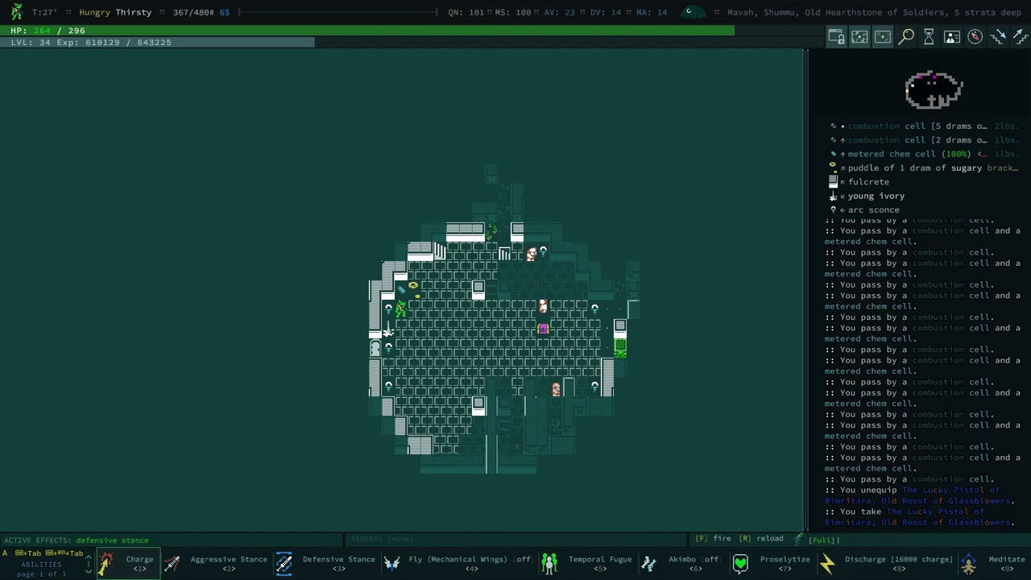
- Head north and west toward the crysteel walls, killing a young ivory and vantablooms
key("0")
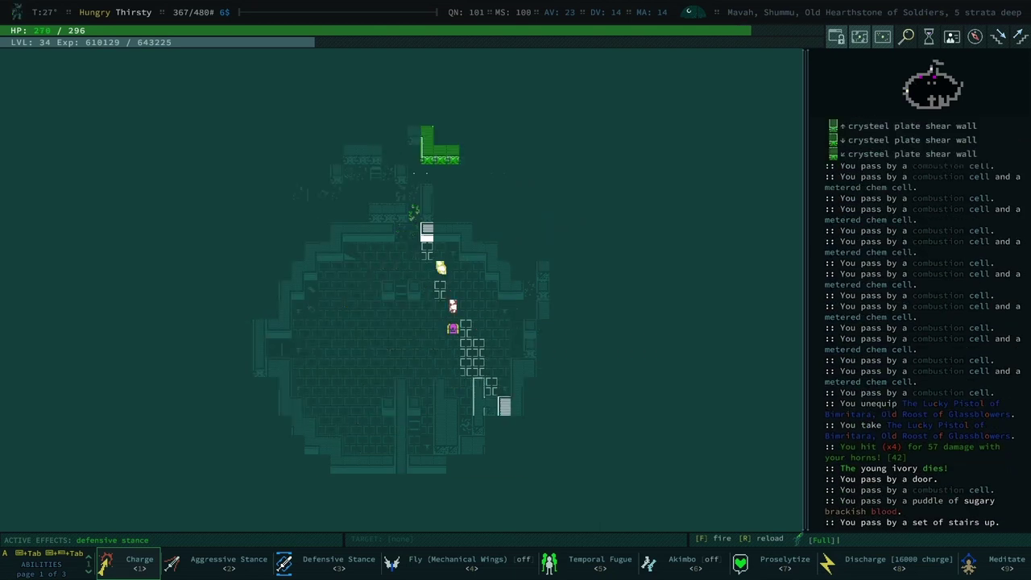
key("Up")
key("Up")
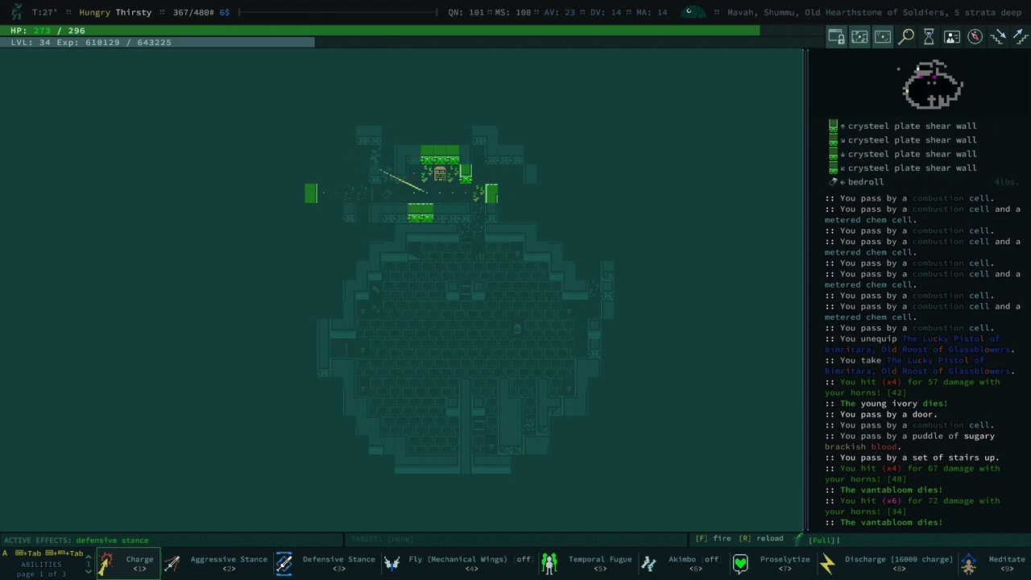
key("Left")
key("Left")
key("space")
key("Left")
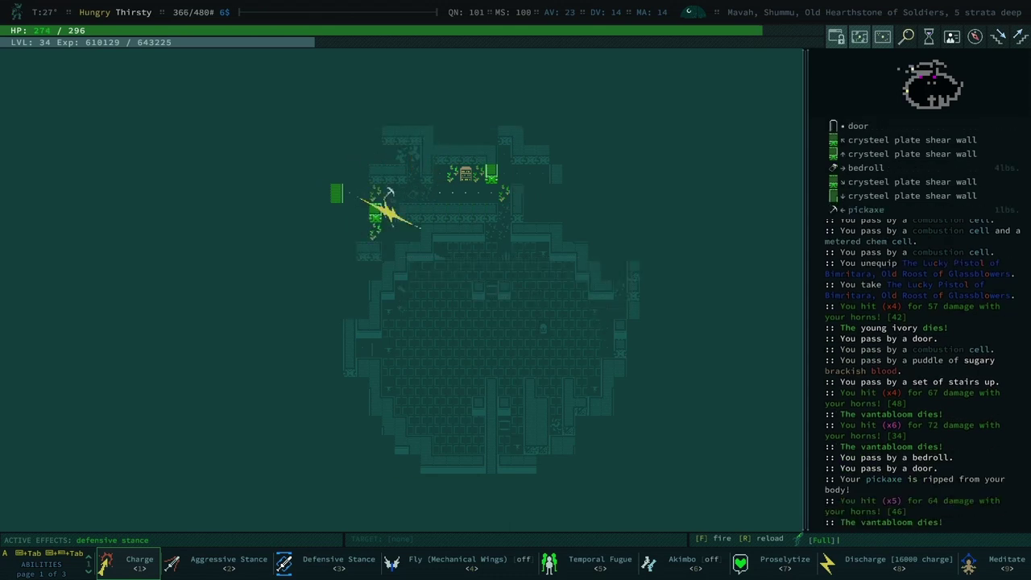
key("Left")
key("Left")
- Search the trash and campfire remains and walk over to the pickaxe
key("Right")
key("Left")
key("Left")
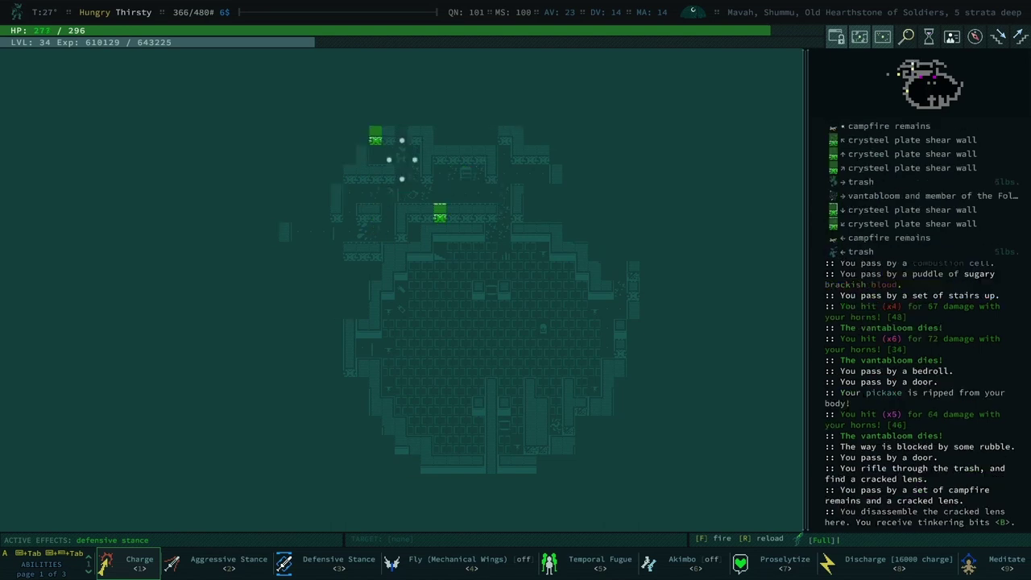
key("Left")
key("Right")
key("Right")
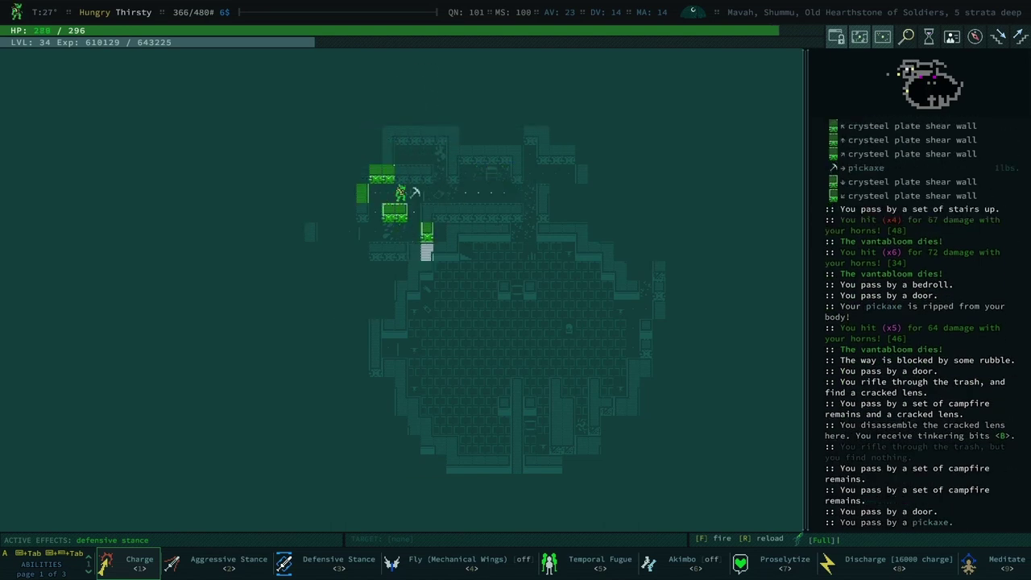
key("Left")
key("Right")
key("Left")
key("Left")
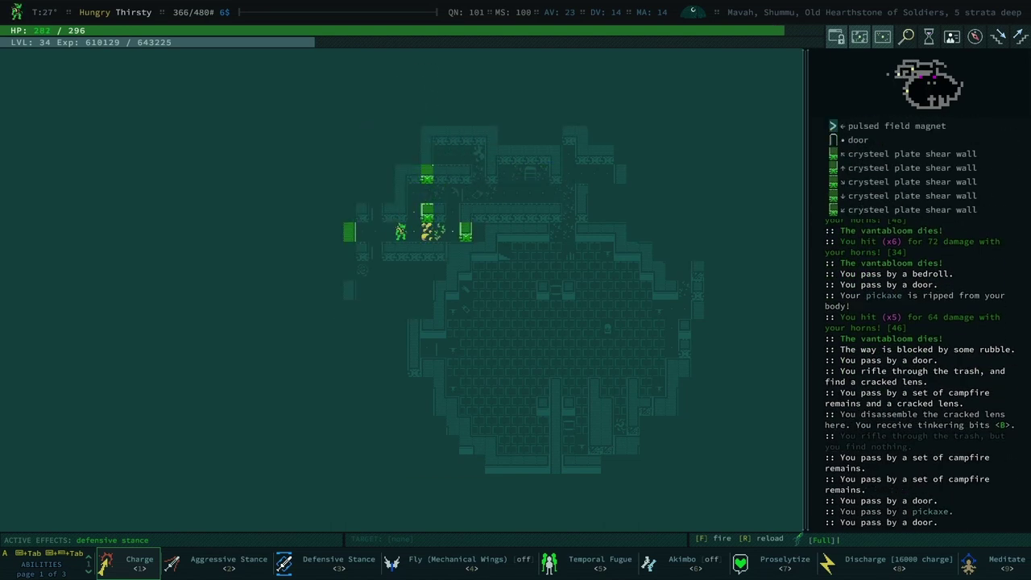
key("Left")
key("Left")
- Kill the salty oily pulsed field magnet, then list the neighbouring tile's items with Get
key("Right")
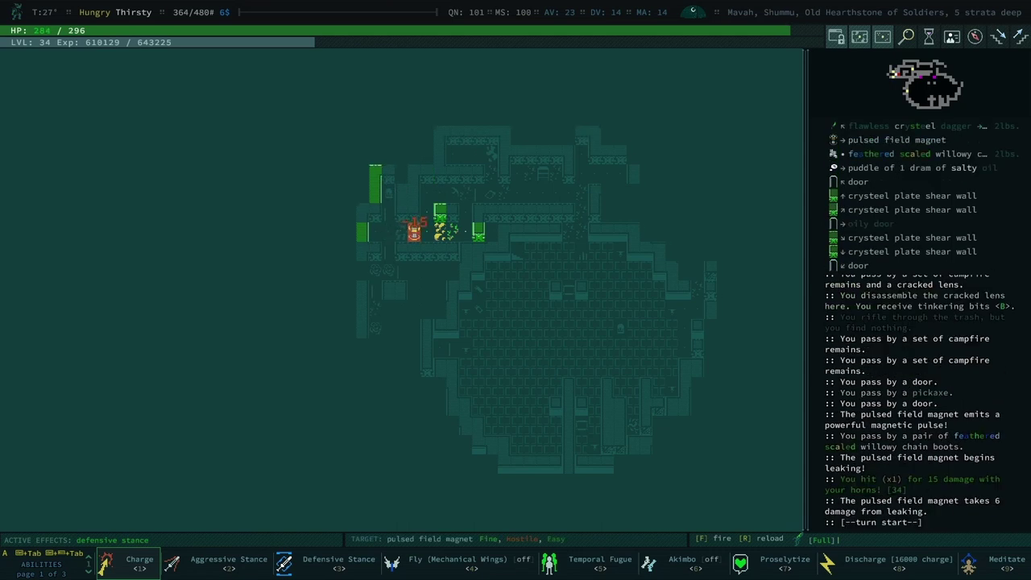
key("Right")
key("Right")
key("Right")
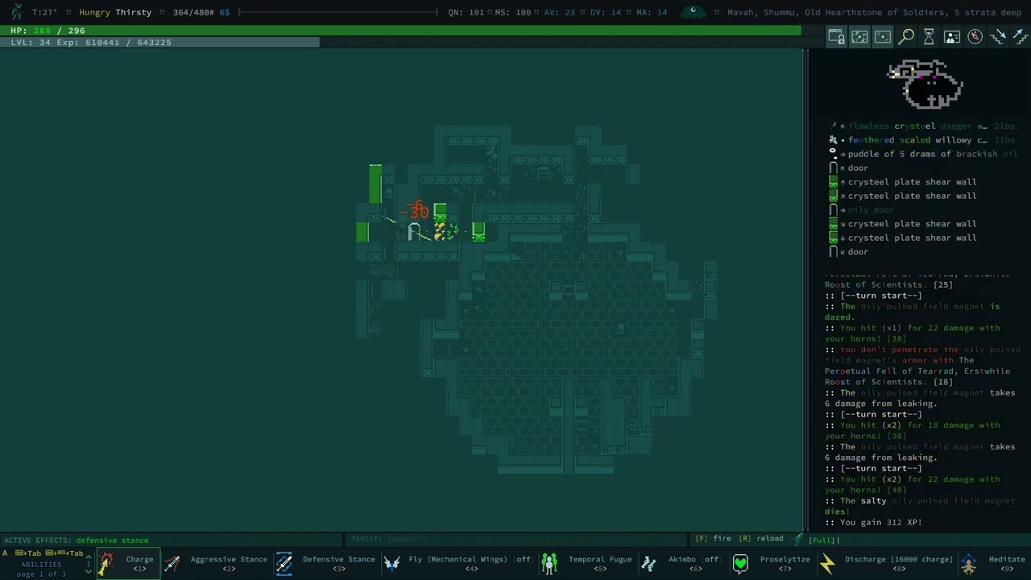
key("Right")
key("0")
key("Escape")
key("Right")
key("Left")
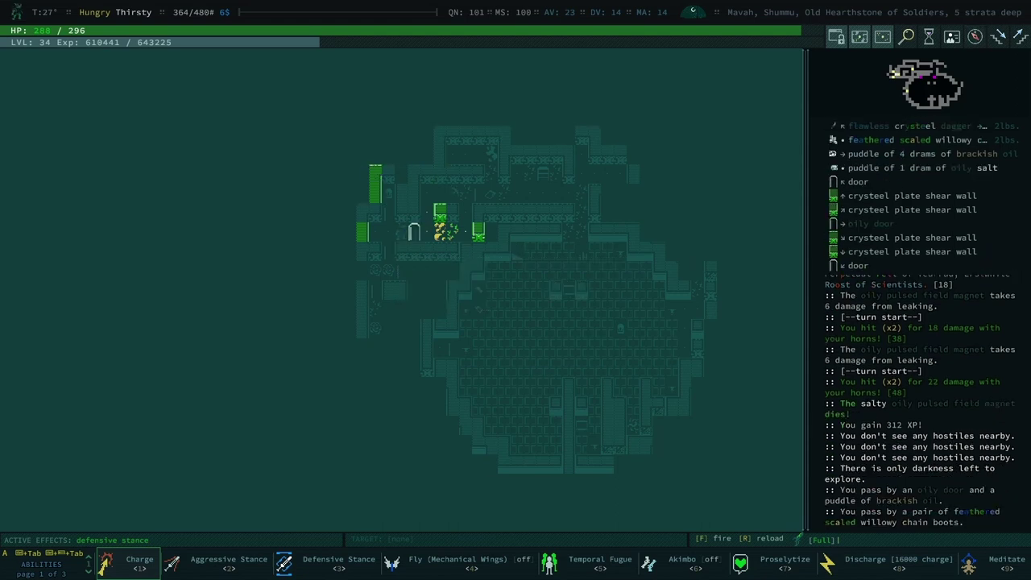
key("g")
key("period")
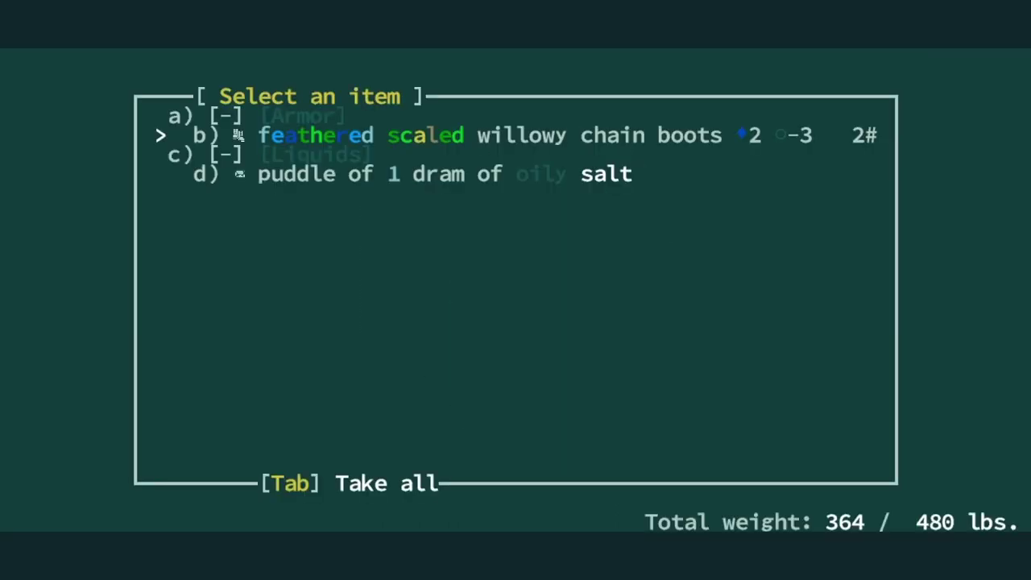
- Pick up the feathered scaled willowy chain boots
key("space")
key("g")
key("0")
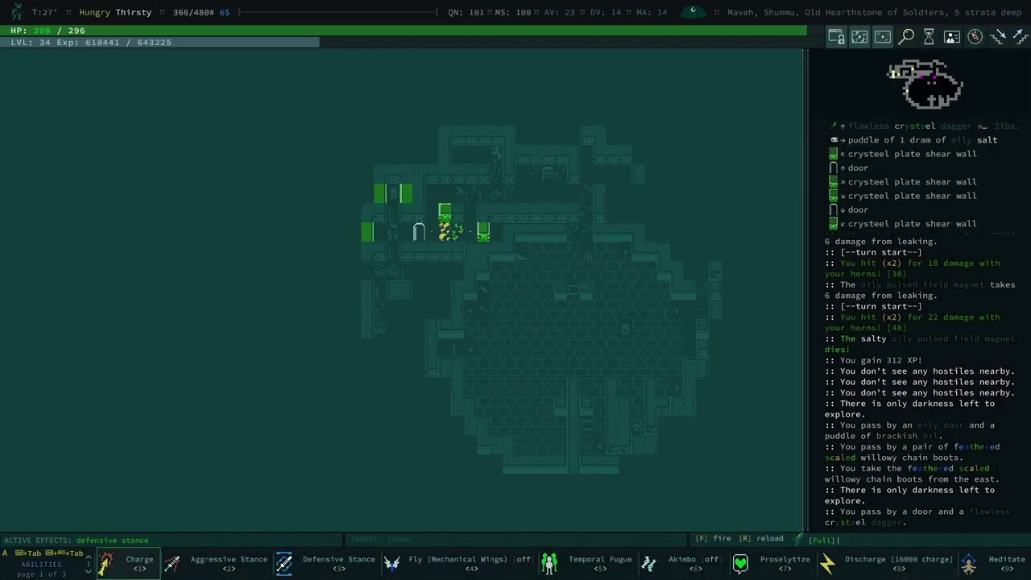
key("space")
- Kill the vantablooms and tongue tyrant, then loot the urberries from the chest
key("Left")
key("Left")
key("Left")
key("Left")
key("Down")
key("Down")
key("Down")
key("Down")
key("0")
key("Left")
key("Left")
key("Left")
key("Left")
key("Left")
key("Left")
key("Left")
key("Left")
key("Left")
key("Left")
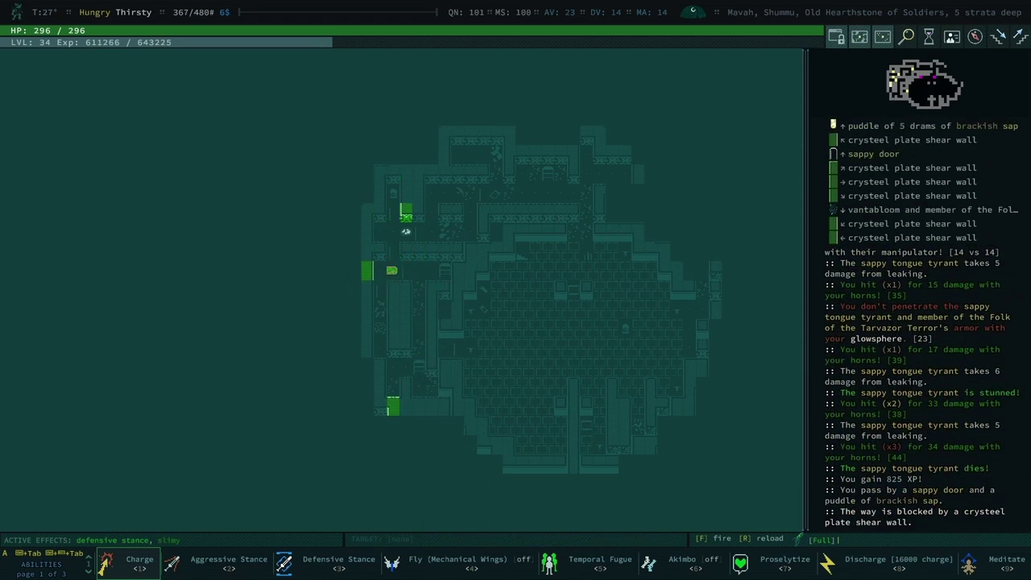
key("Up")
key("0")
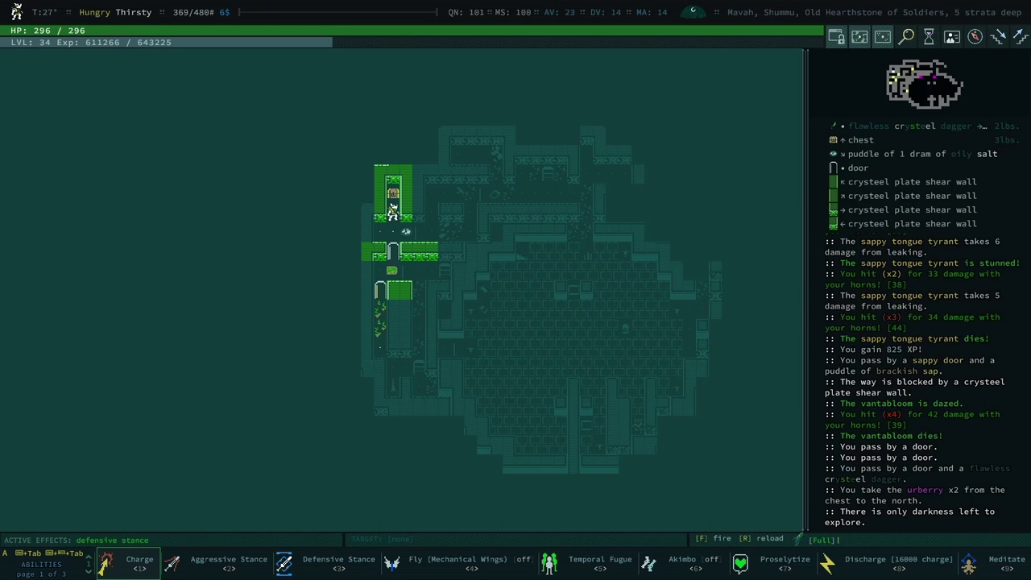
- Explore the large room and take the combustion cell and metered chem cell
key("greater")
key("Down")
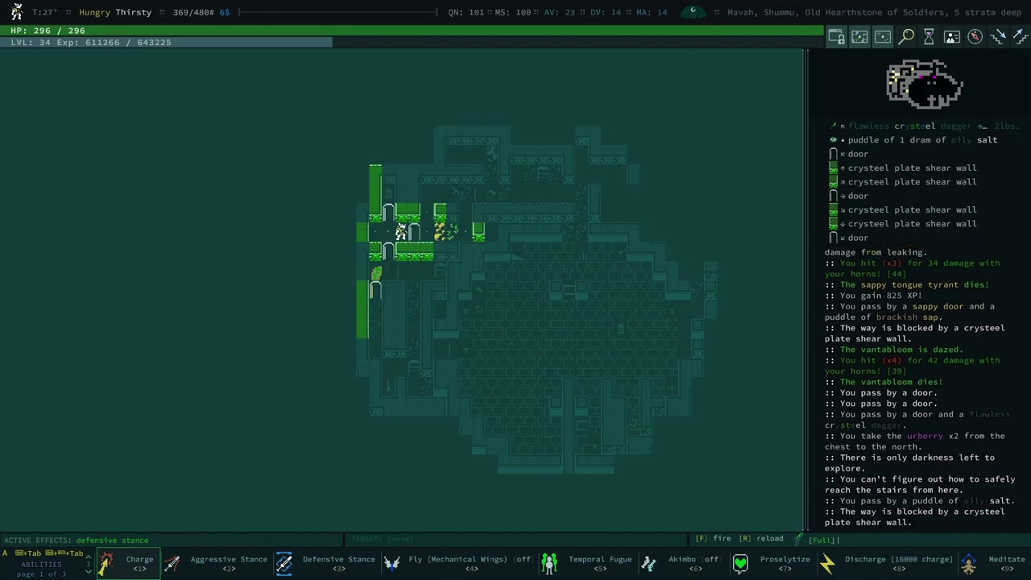
key("Right")
key("Up")
key("0")
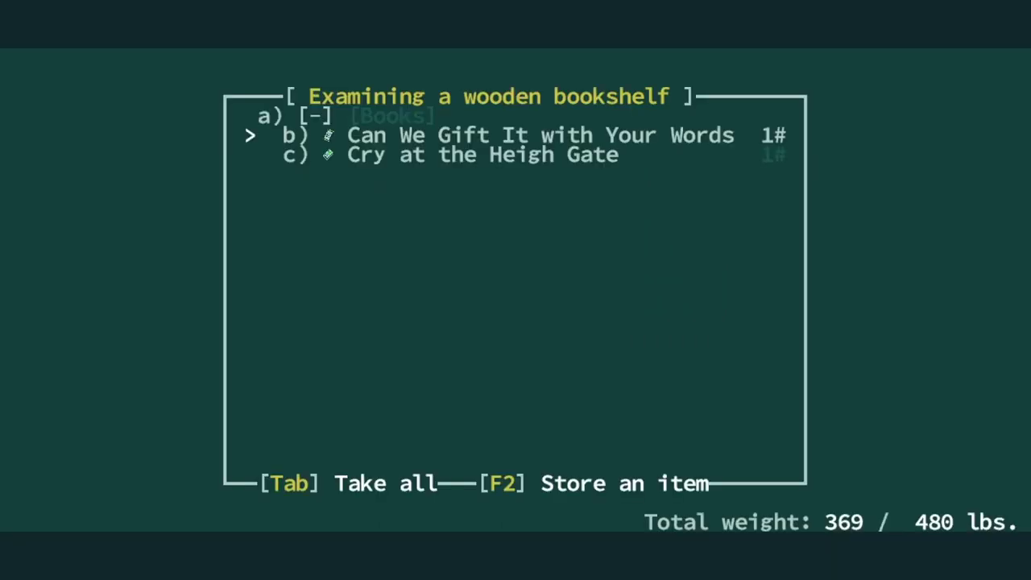
key("Escape")
key("Up")
key("g")
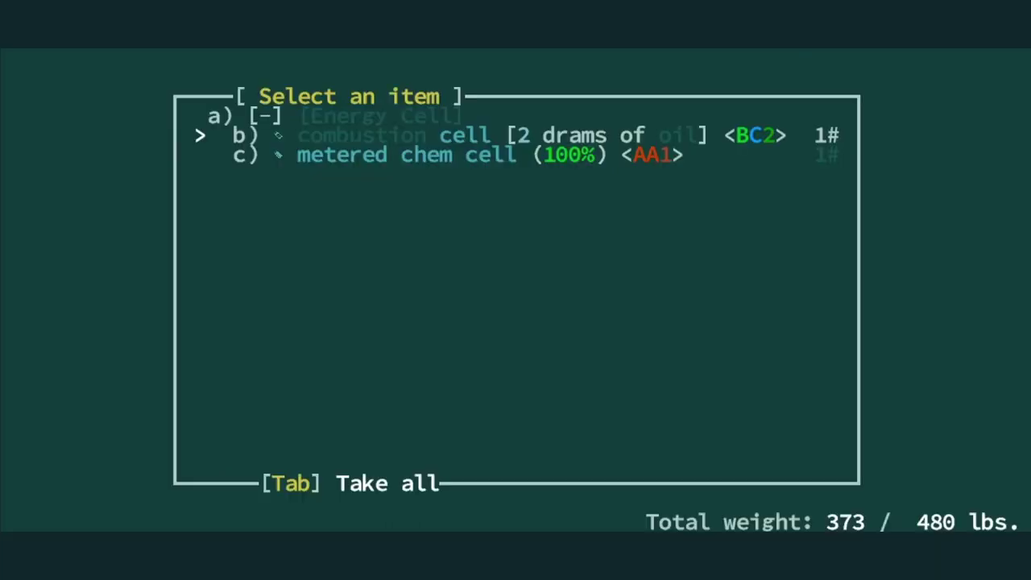
key("Tab")
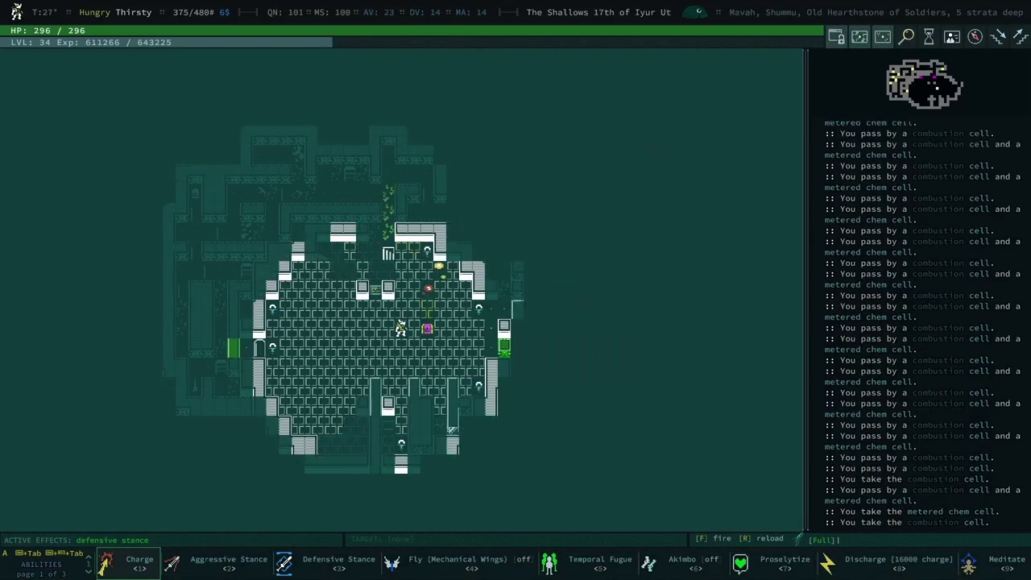
key("Up")
key("Up")
key("Up")
- Descend to Darqappur and head past the wall toward the bookshelf
key("greater")
key("0")
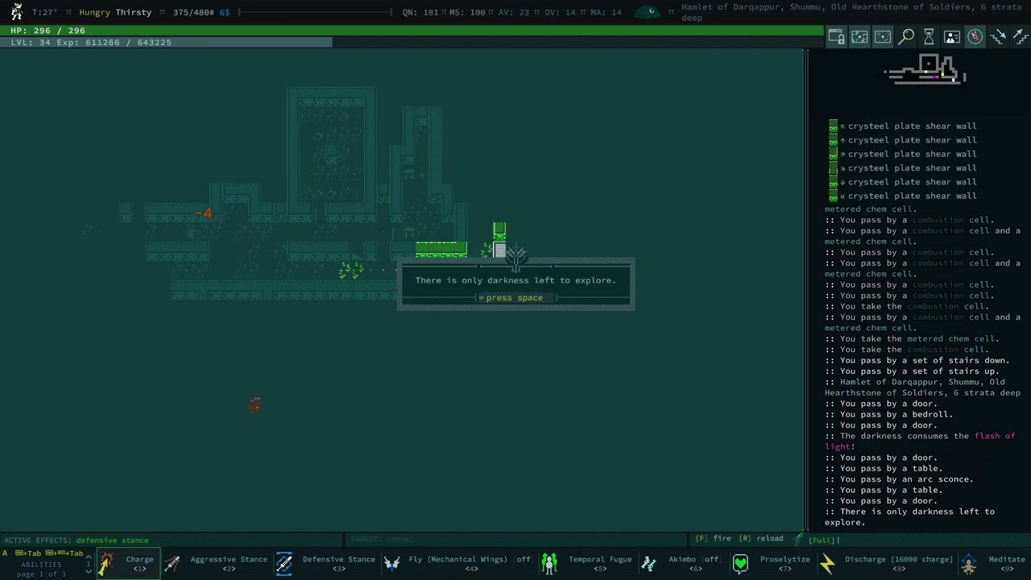
key("space")
key("0")
key("space")
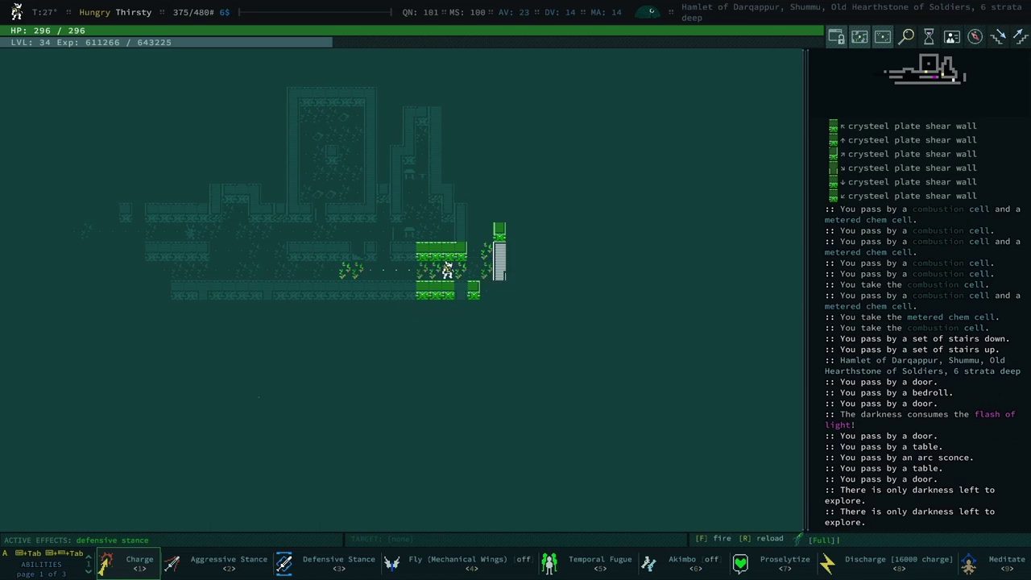
key("Up")
key("Right")
key("Up")
key("Up")
key("Up")
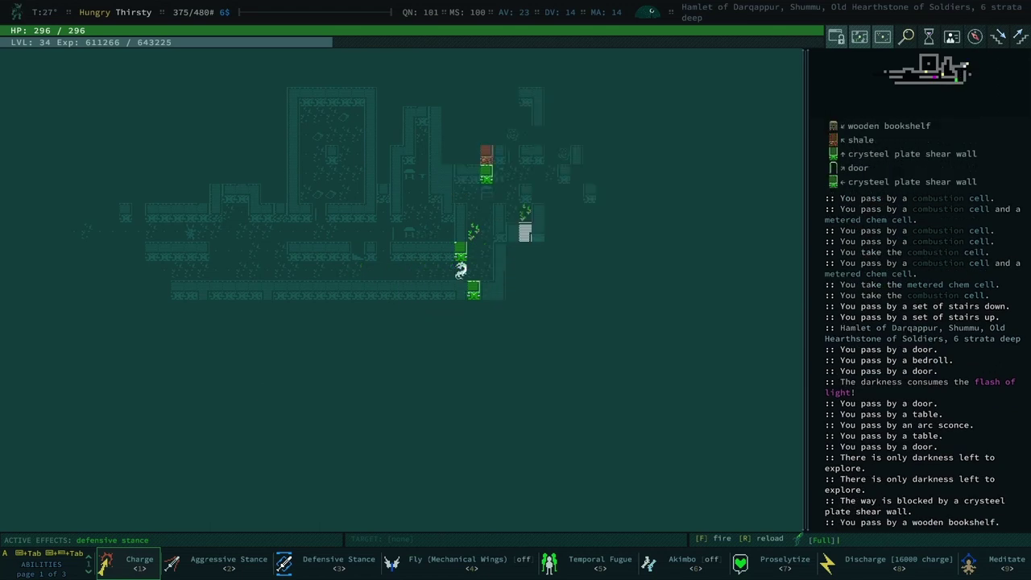
- Push north and east, killing the vantablooms in the way
key("Up")
key("Up")
key("Right")
key("Up")
key("Up")
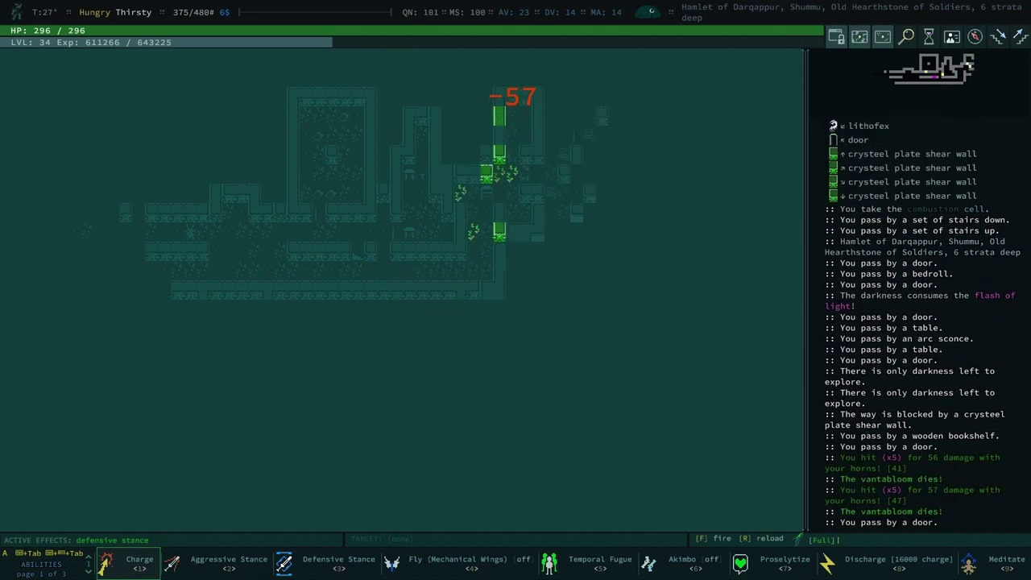
key("Right")
key("Right")
key("Right")
key("Up")
key("Right")
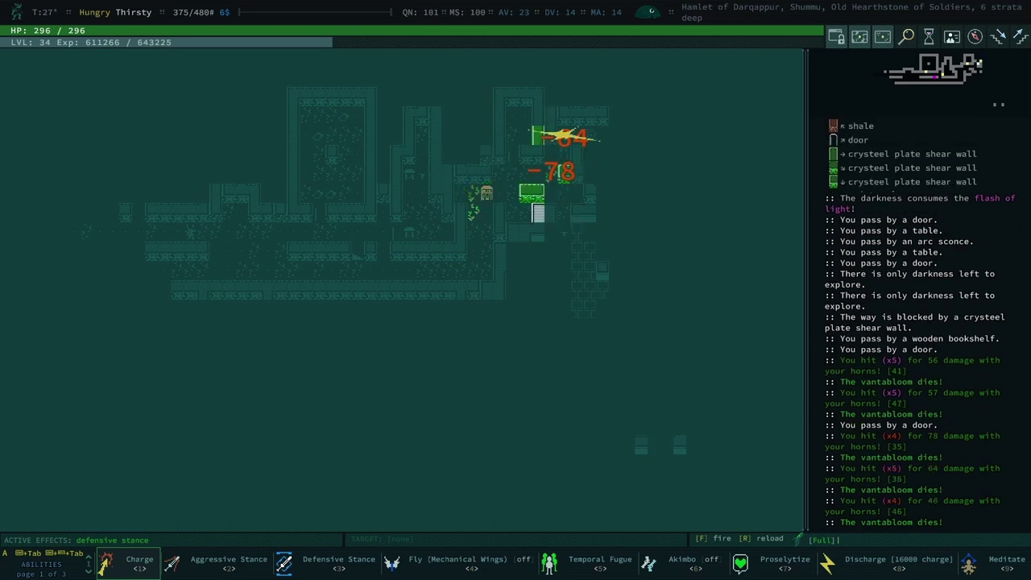
key("Up")
key("Up")
key("Up")
key("Up")
key("Up")
- Examine the neutral lithofex, then explore toward the upper-right hall
key("l")
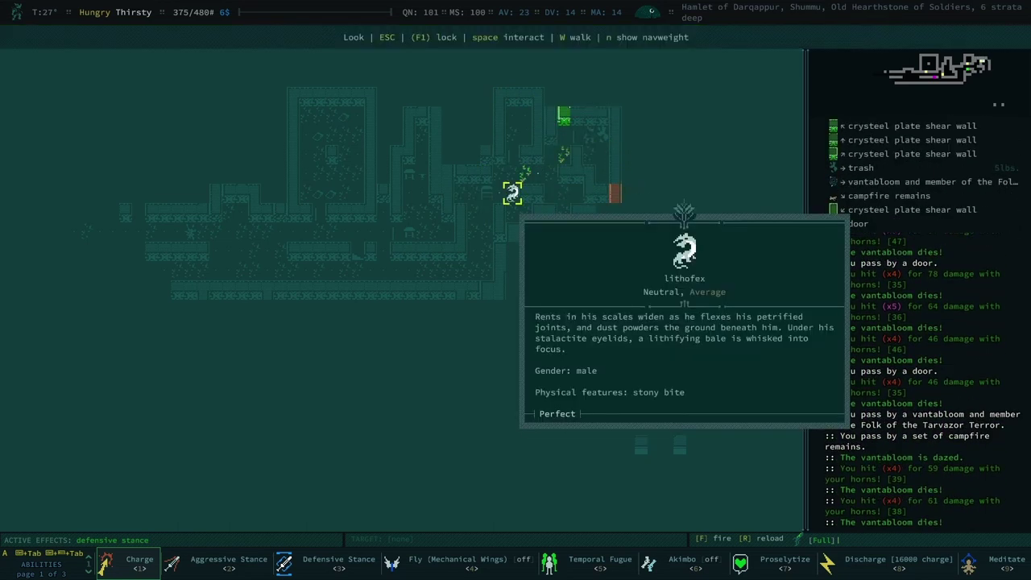
key("Escape")
key("Down")
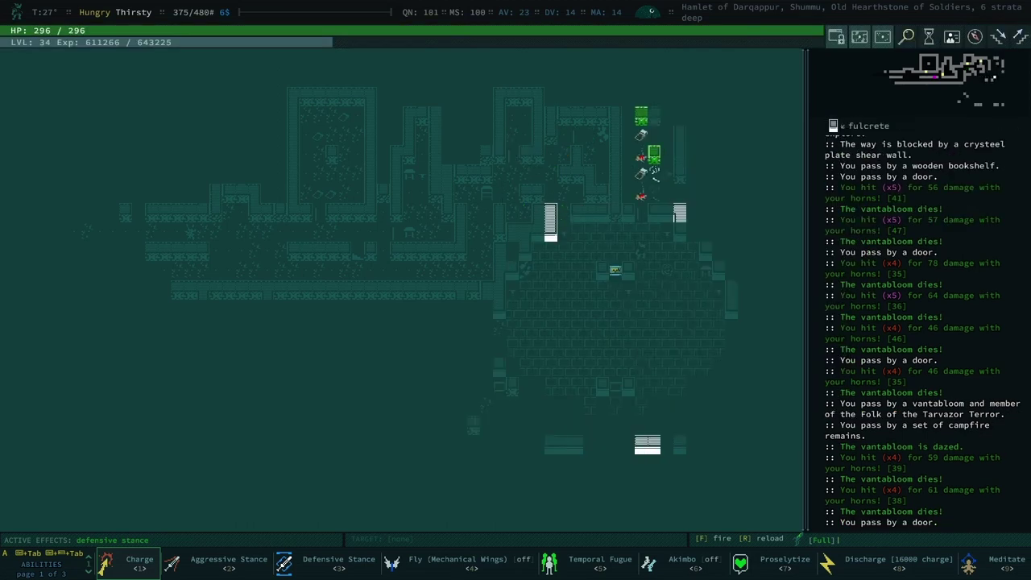
key("Up")
key("0")
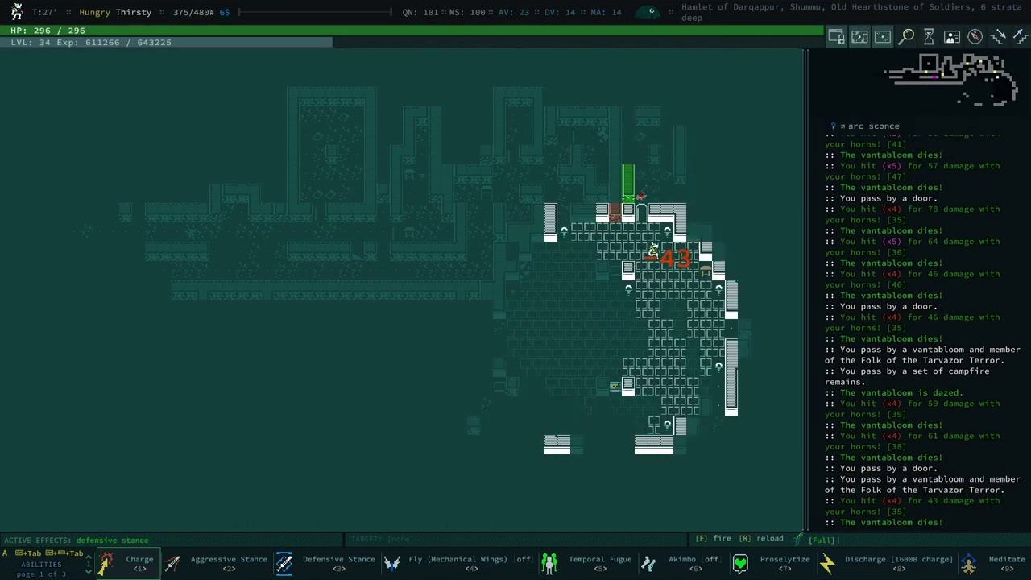
- Take the crysteel dagger, sharpened polyp, vibrokhopesh and book from the racks and shelf
key("Up")
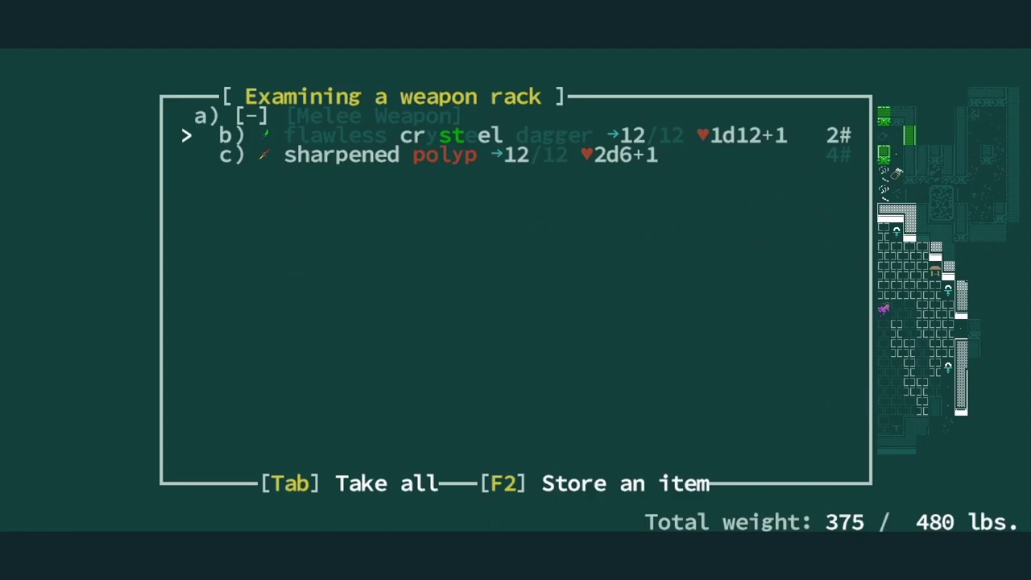
key("Tab")
key("Up")
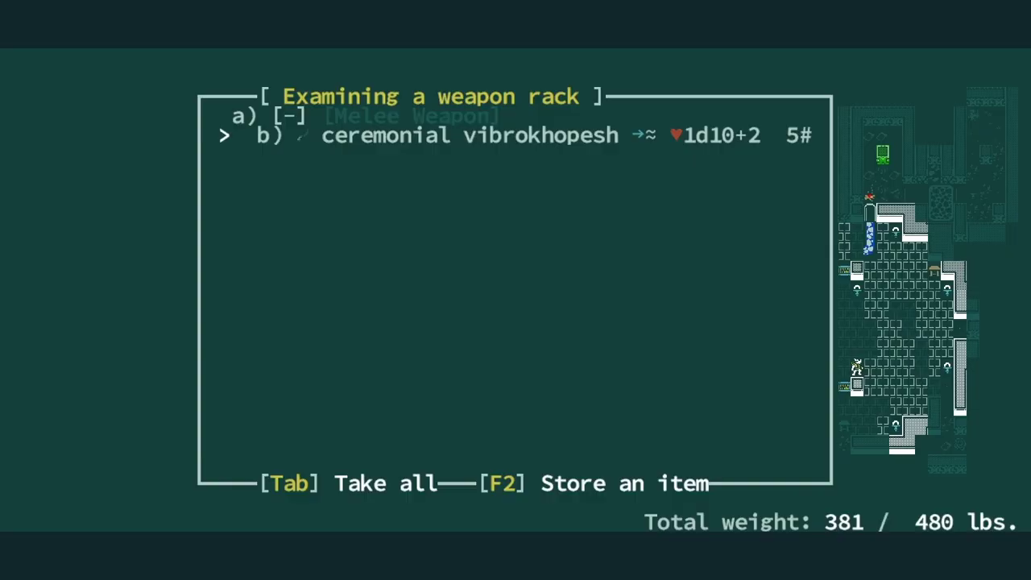
key("Tab")
key("Tab")
key("space")
- Inspect the dream wren in the dark hall, then take the phase cannon from the gun rack
key("0")
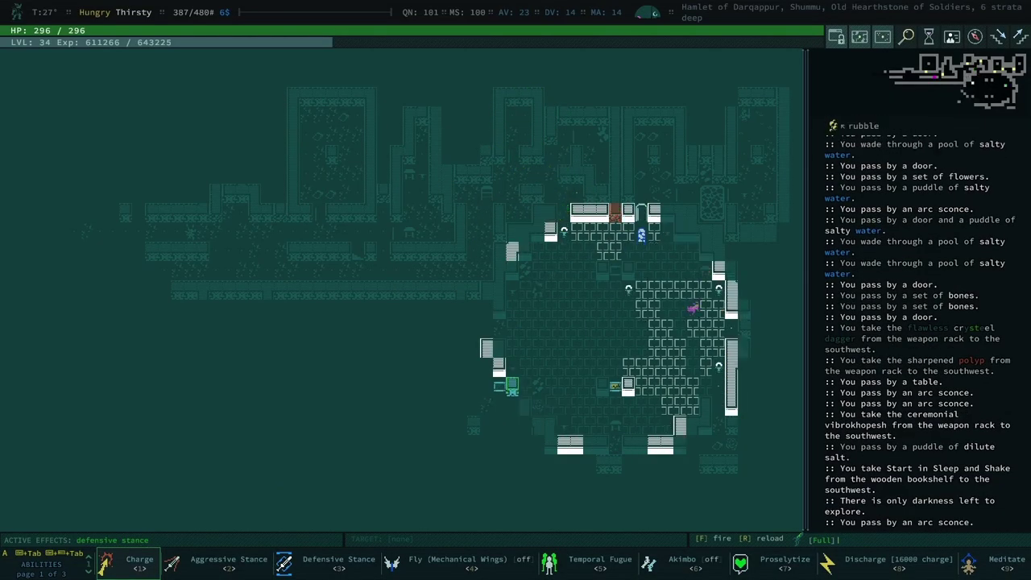
key("l")
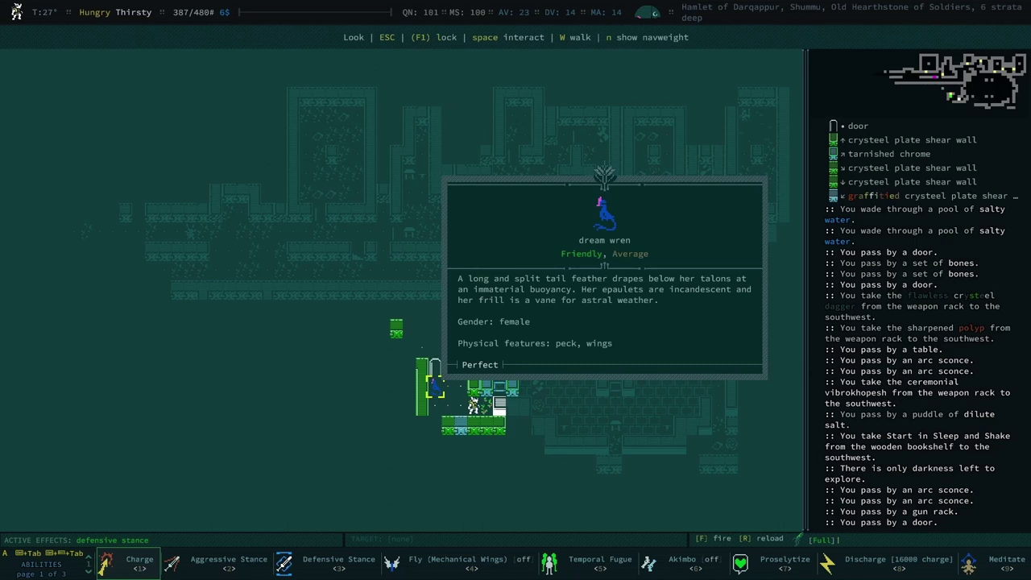
key("Escape")
key("0")
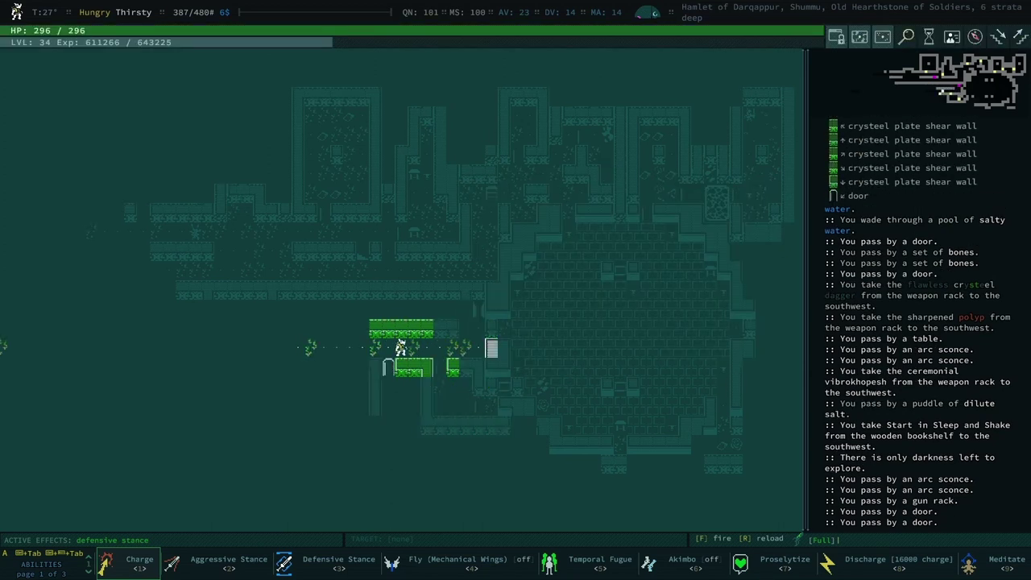
key("Right")
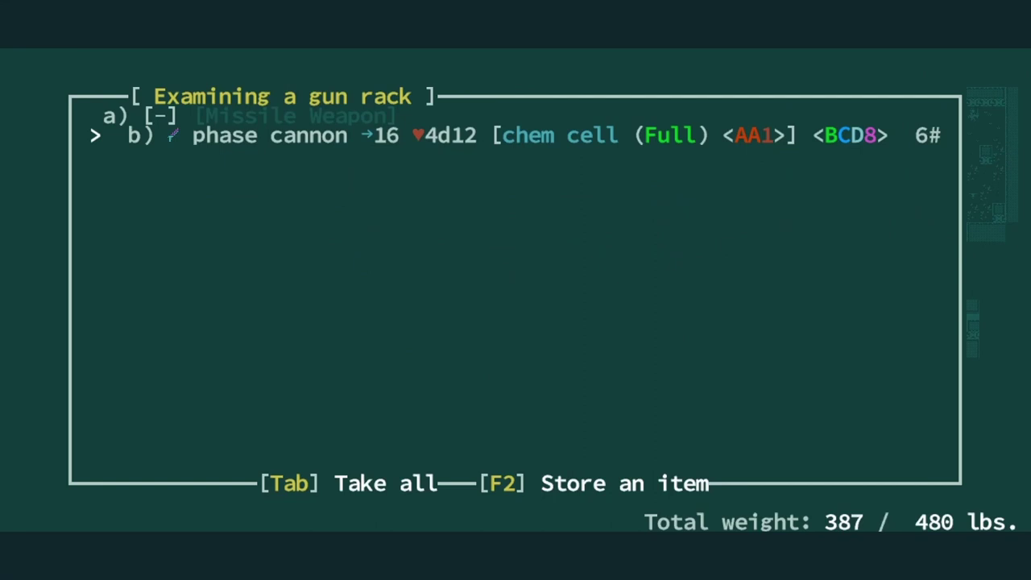
key("space")
key("space")
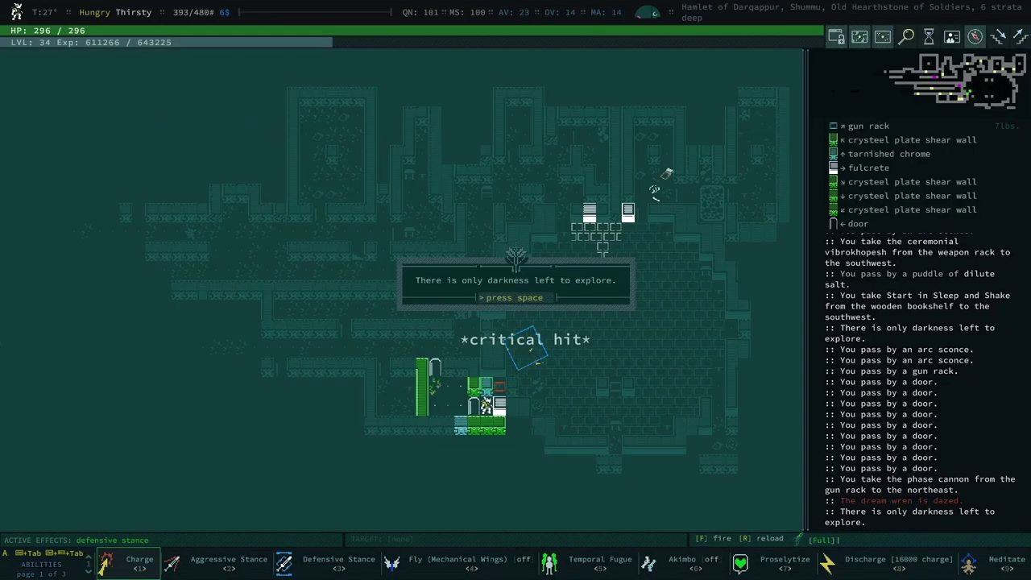
key("space")
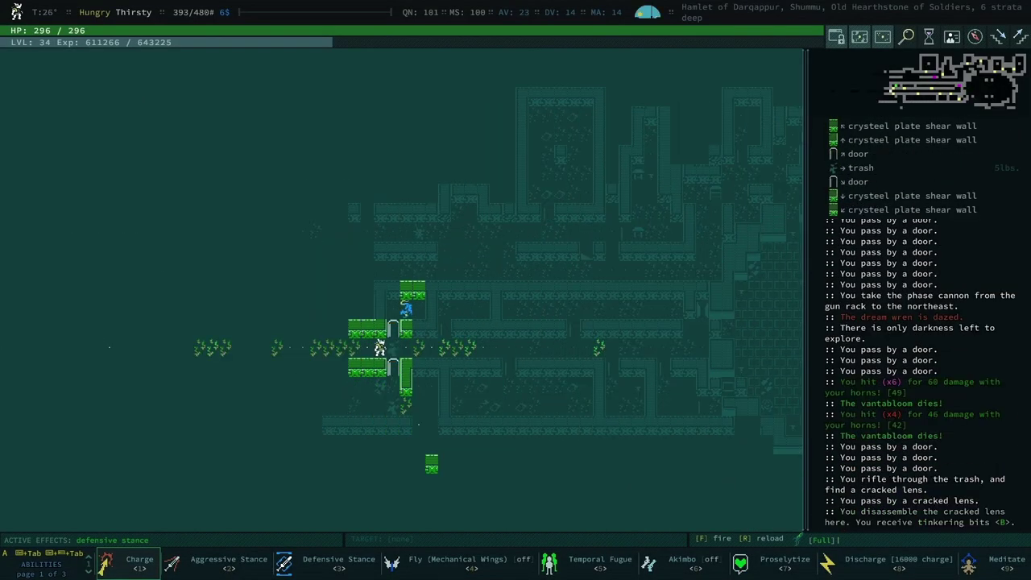
- Inspect the bloody elder mazebeard, then bump-attack it to death
key("l")
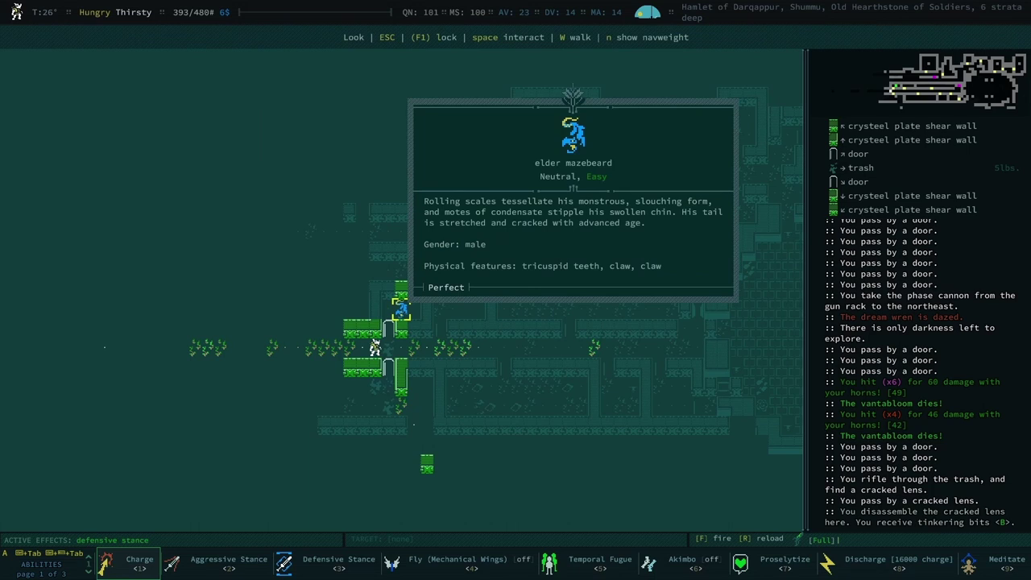
key("Escape")
key("Up")
key("Right")
key("Right")
key("Right")
key("Right")
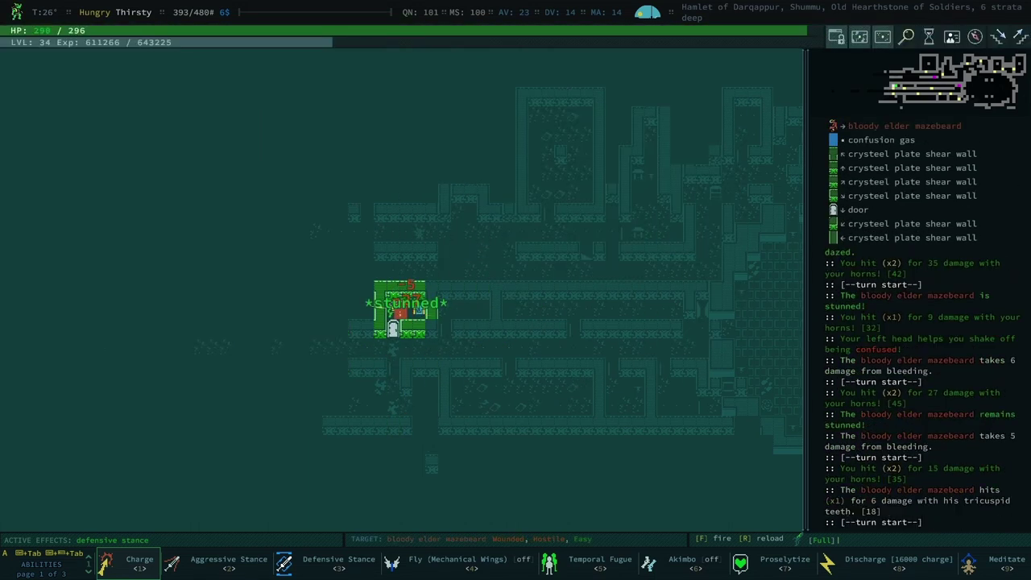
key("Right")
key("Right")
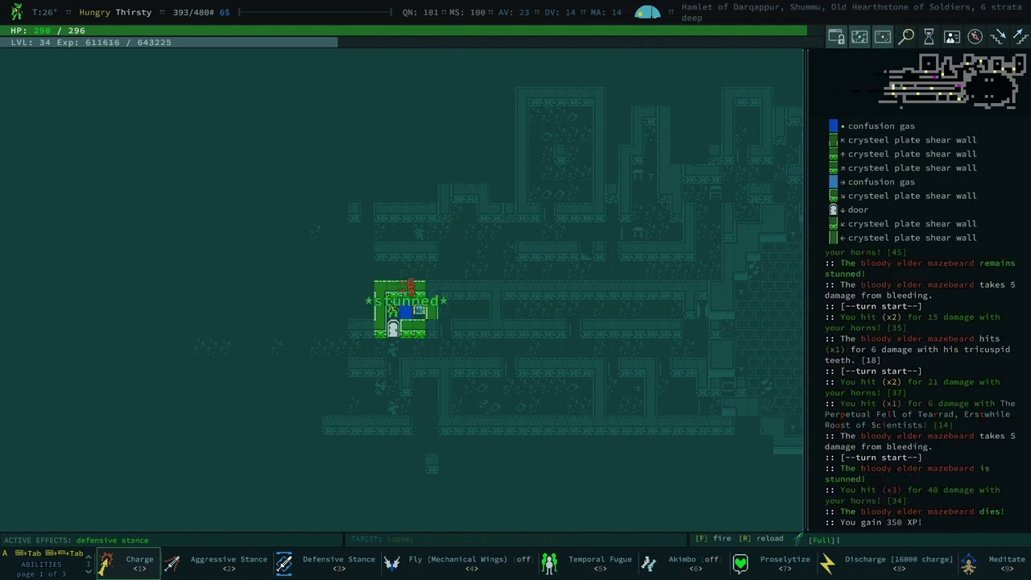
- Take the salve injector from the chest and walk south through the gas-filled doorway
key("g")
key("Return")
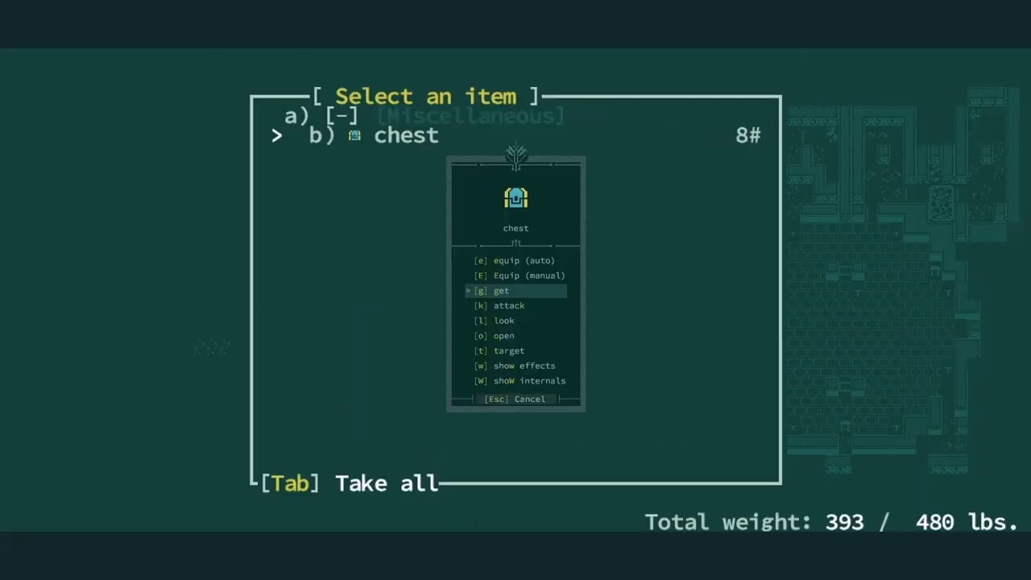
key("Down")
key("Down")
key("Down")
key("Return")
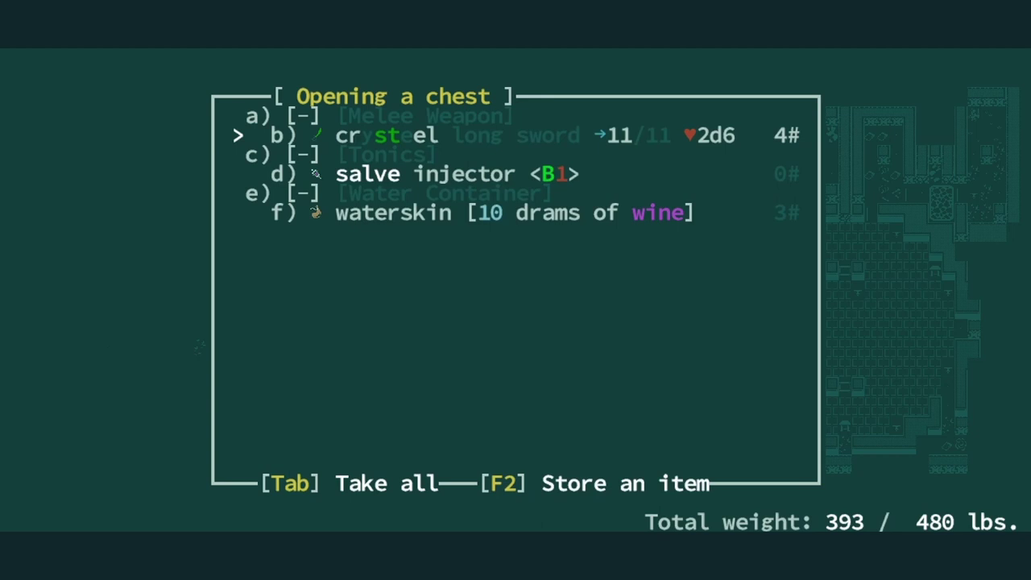
key("Down")
key("Return")
key("Return")
key("Escape")
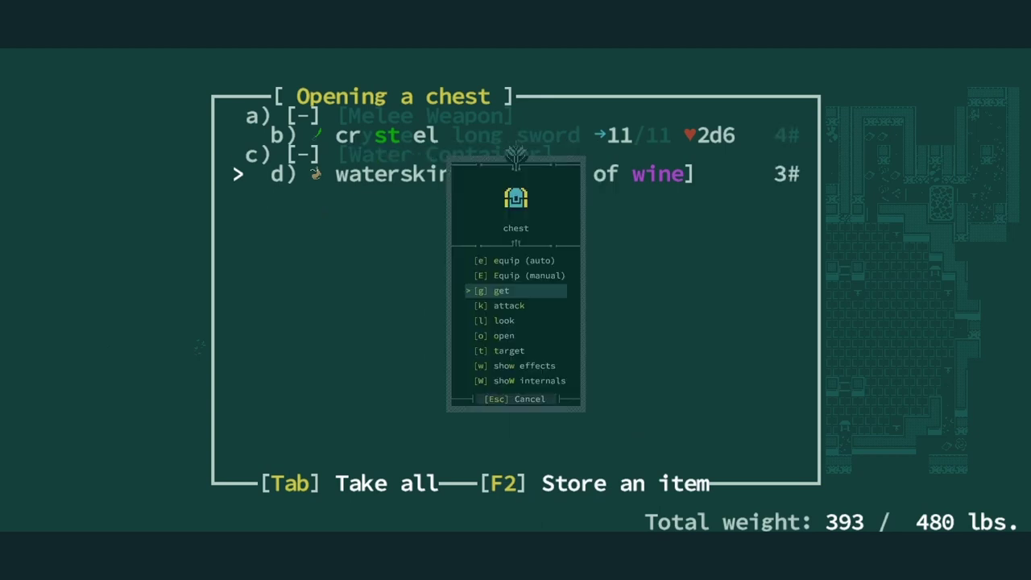
key("Escape")
key("Escape")
key("Down")
key("Down")
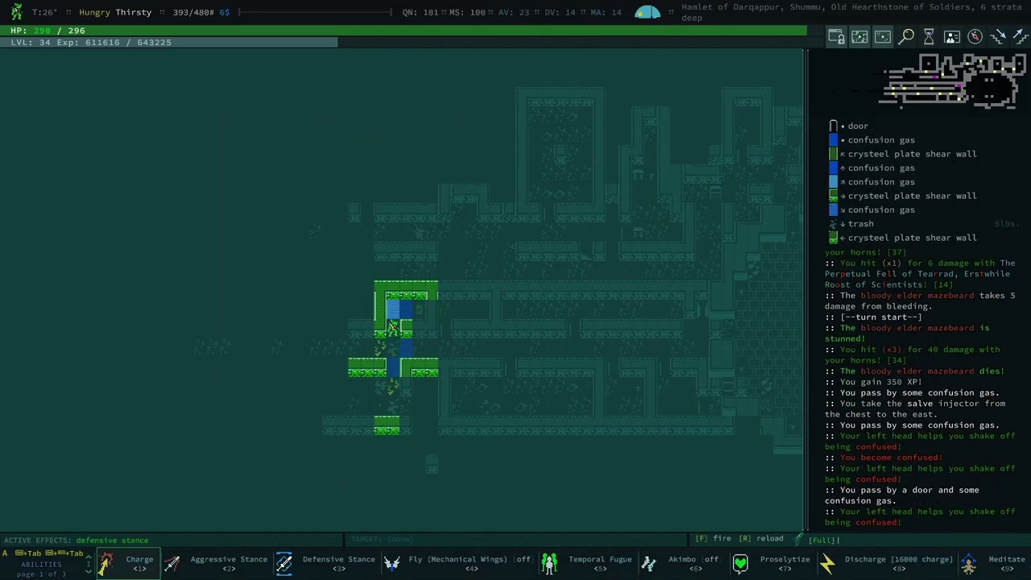
key("Down")
key("Down")
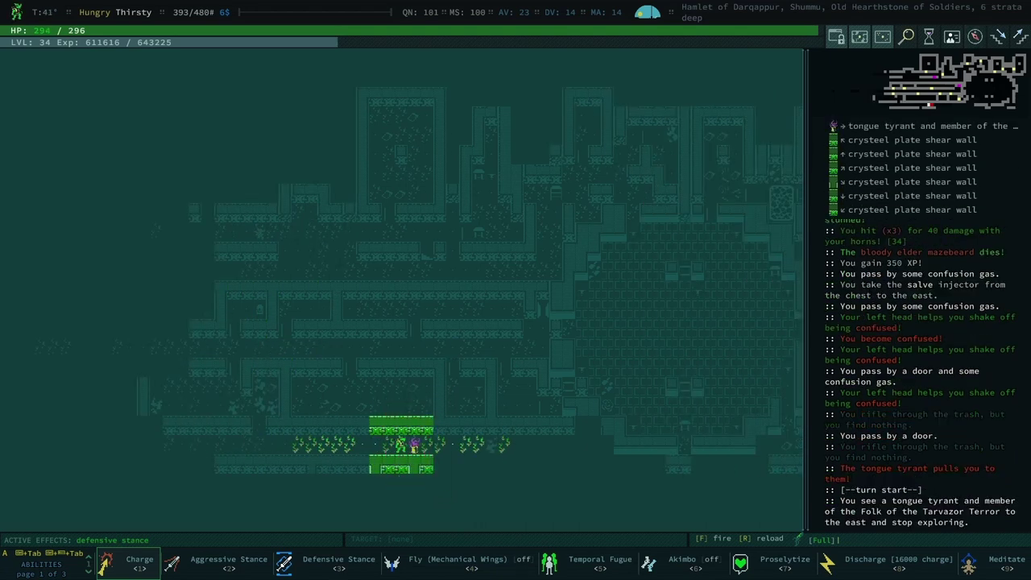
- Read the tongue tyrant's description, then strike it
key("l")
key("Return")
key("Escape")
key("Escape")
key("Right")
key("Right")
key("Right")
key("Right")
key("Right")
key("Right")
key("Right")
- Recover health and explore onward, collecting the book Electro-Magnetic Phenomenon
key("9")
key("0")
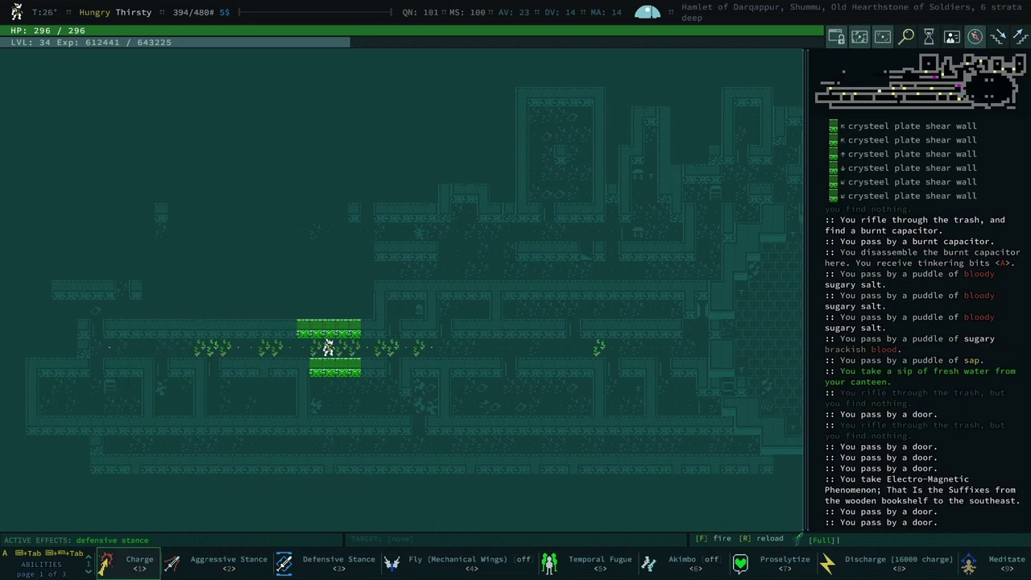
key("space")
key("Down")
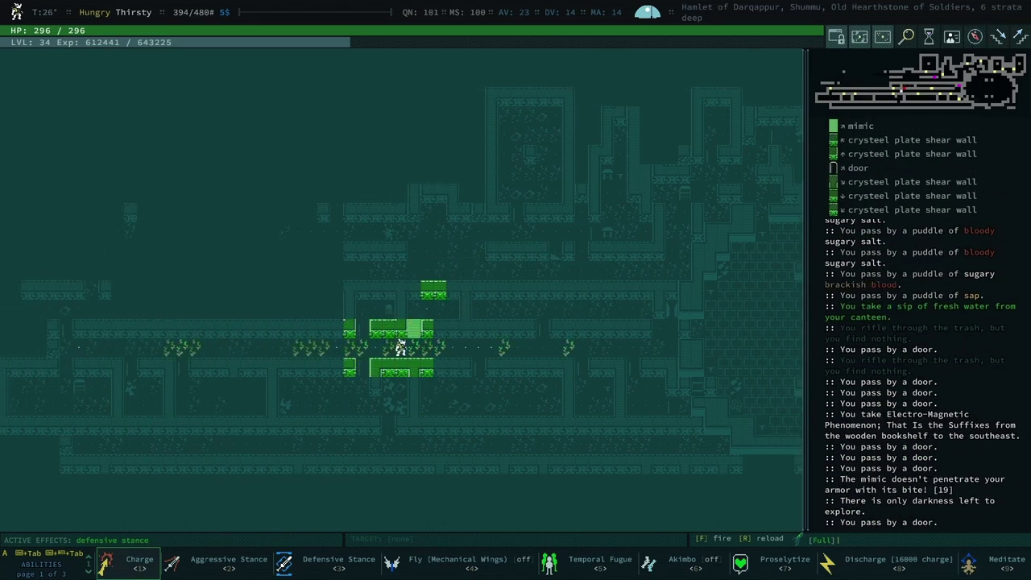
- Kill the mimic and walk west along the corridor
key("KP_9")
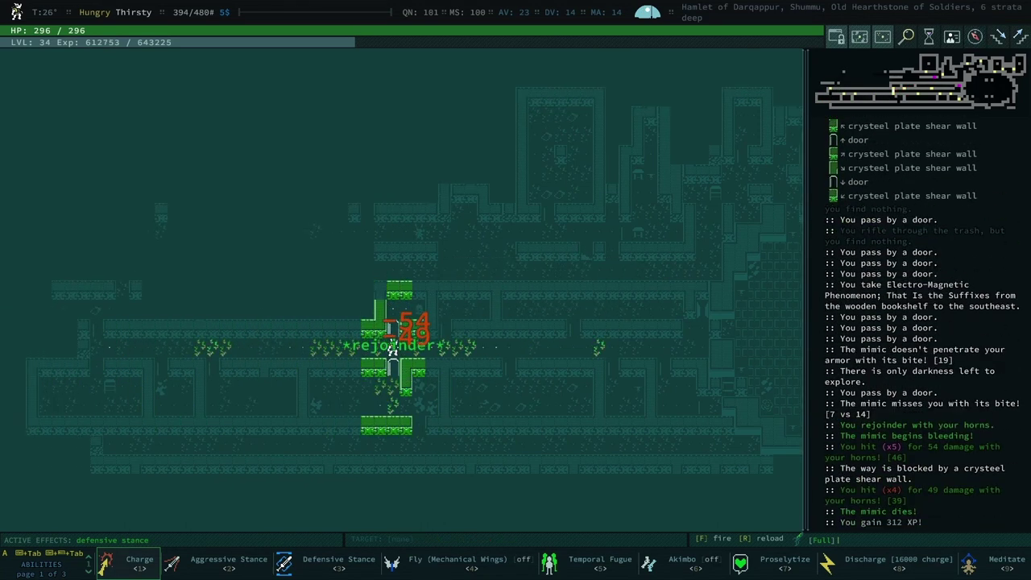
key("Up")
key("Up")
key("Left")
key("Left")
key("Left")
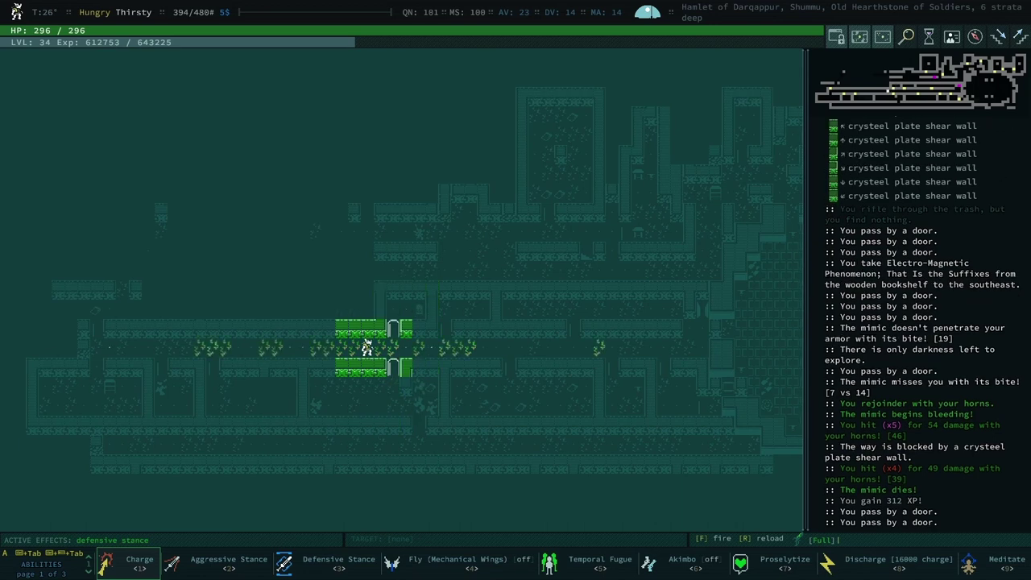
key("Left")
key("Left")
key("Left")
key("Left")
key("Left")
key("Left")
key("Left")
key("Left")
key("Left")
key("Left")
key("Left")
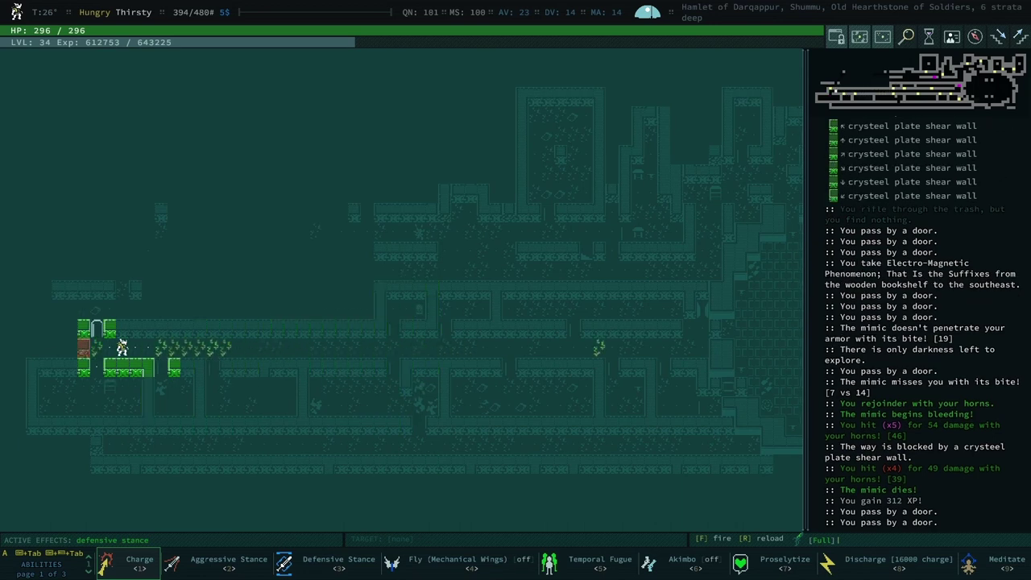
key("Left")
key("Left")
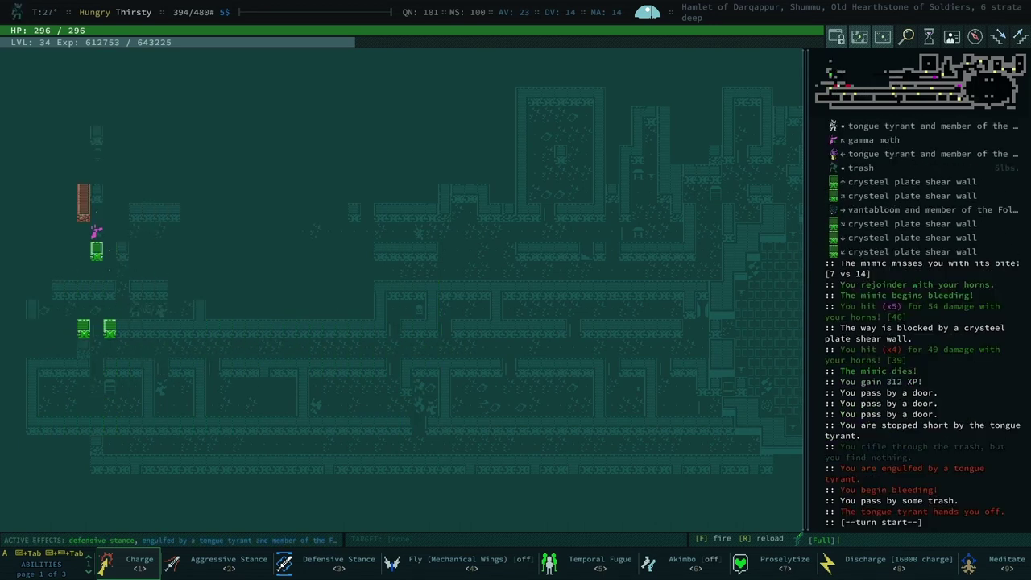
- Kill the vantabloom and fight the engulfing tongue tyrant
key("Right")
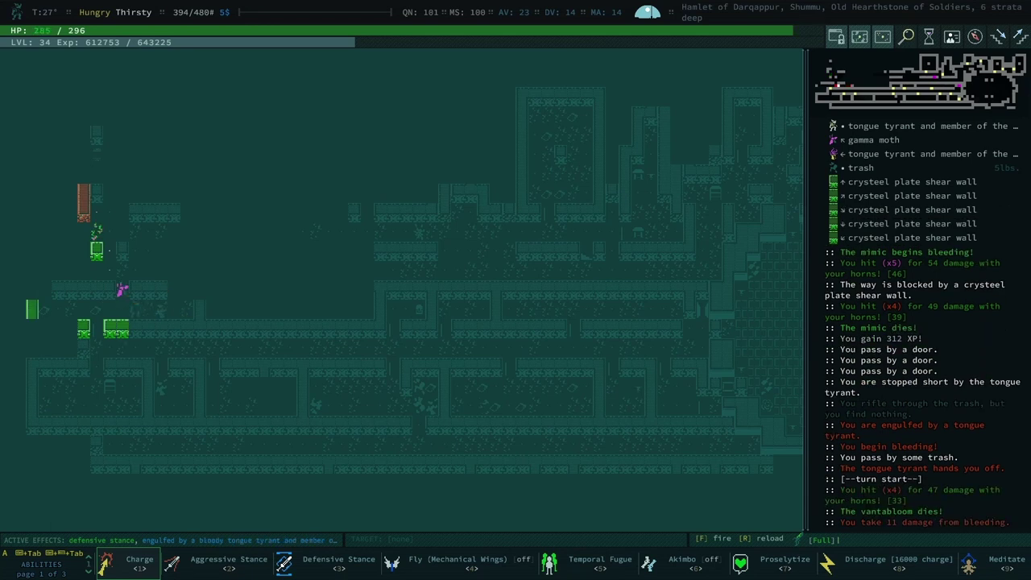
key("l")
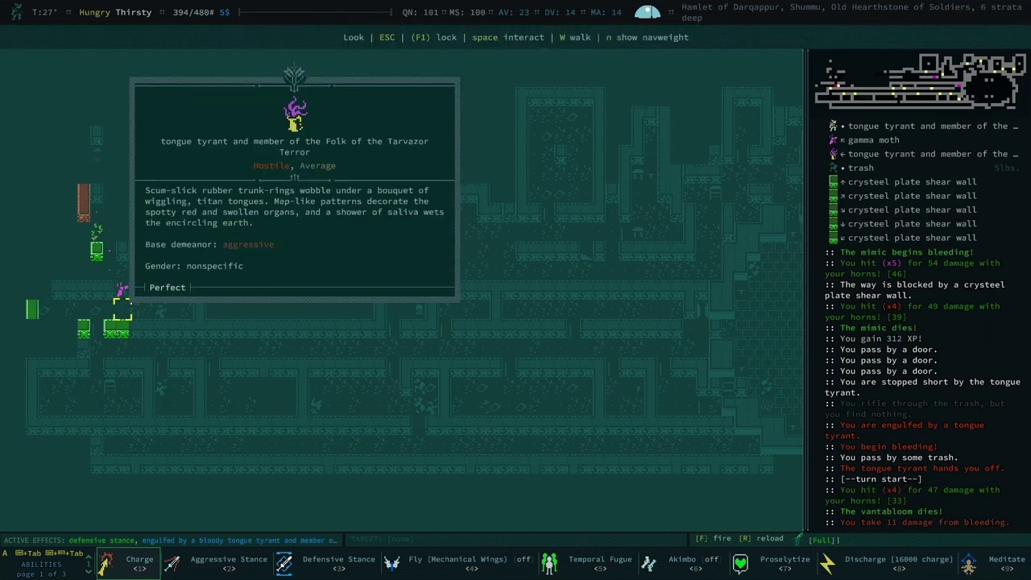
key("Escape")
key("Right")
key("Right")
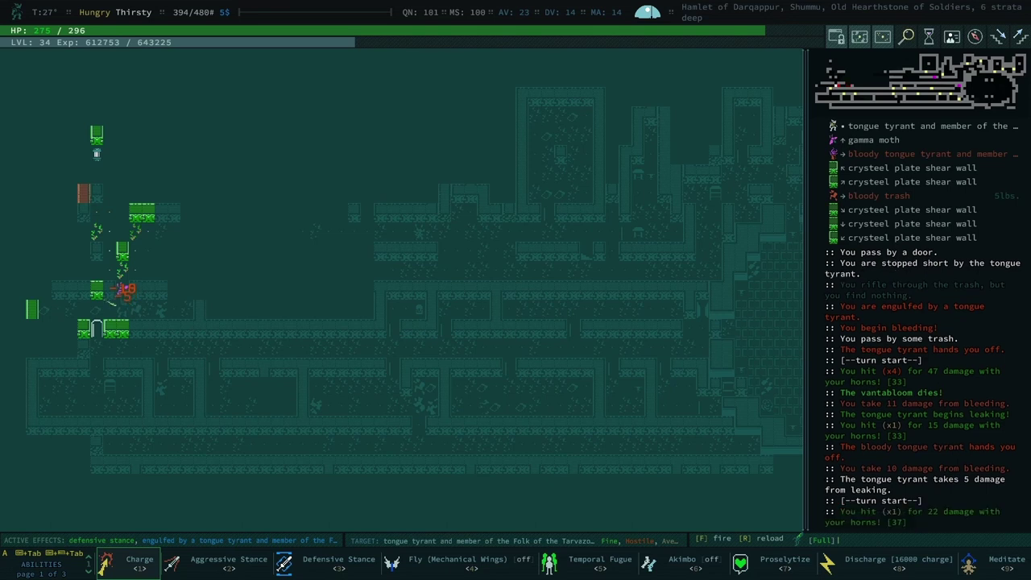
key("Right")
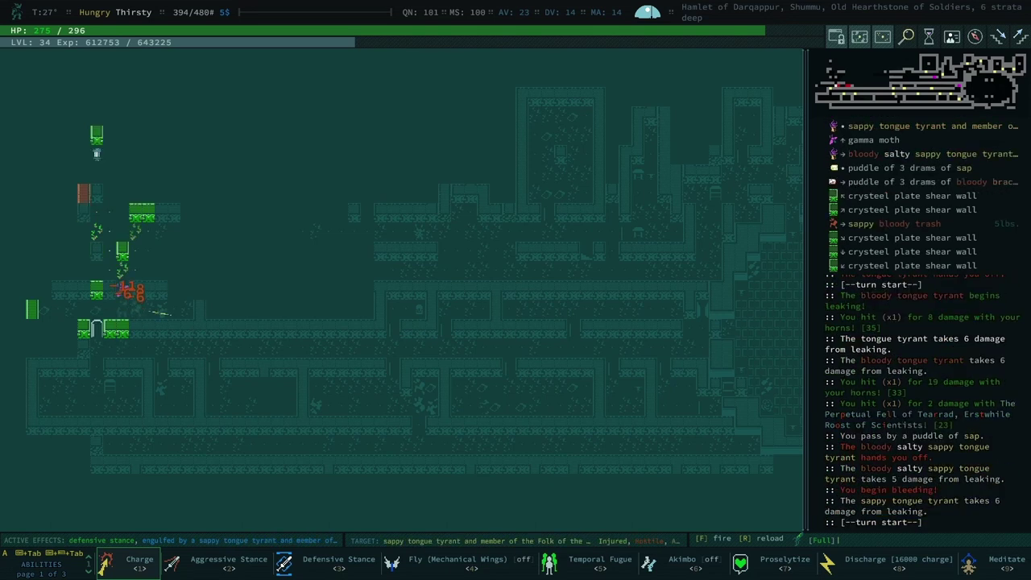
key("Right")
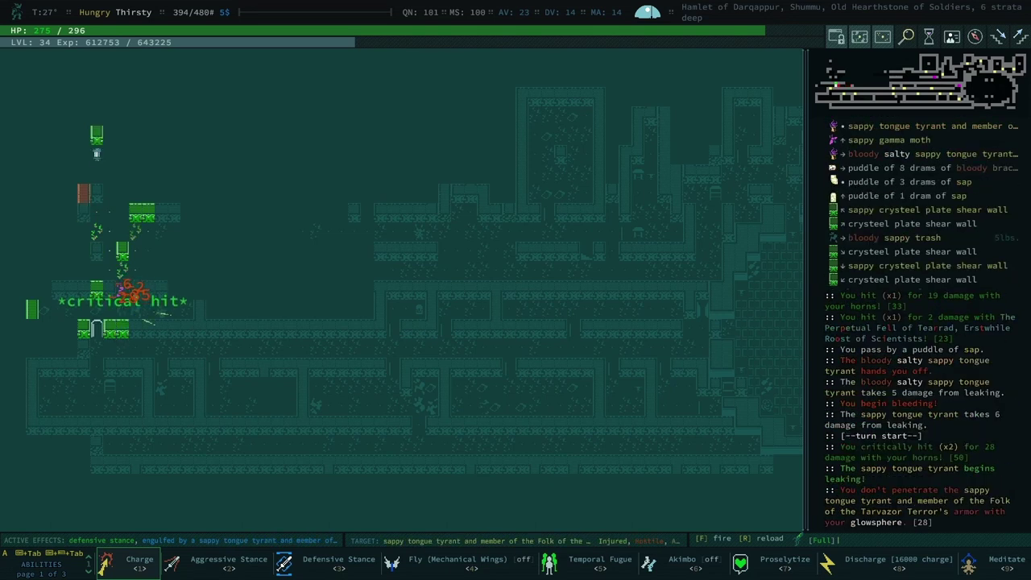
key("Right")
key("Right")
key("Right")
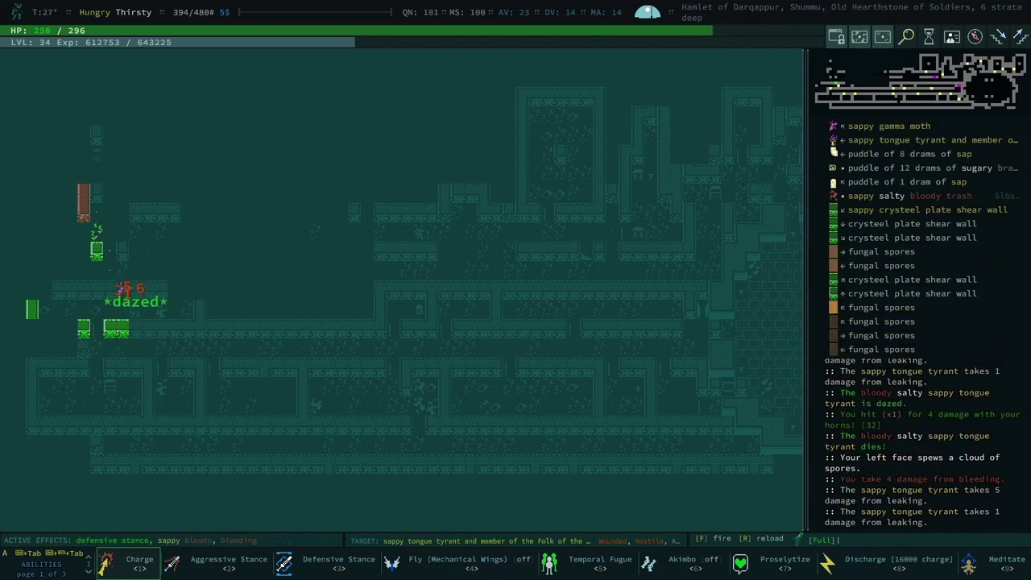
- Finish off the second sappy tongue tyrant and fight the first gamma moth
key("Right")
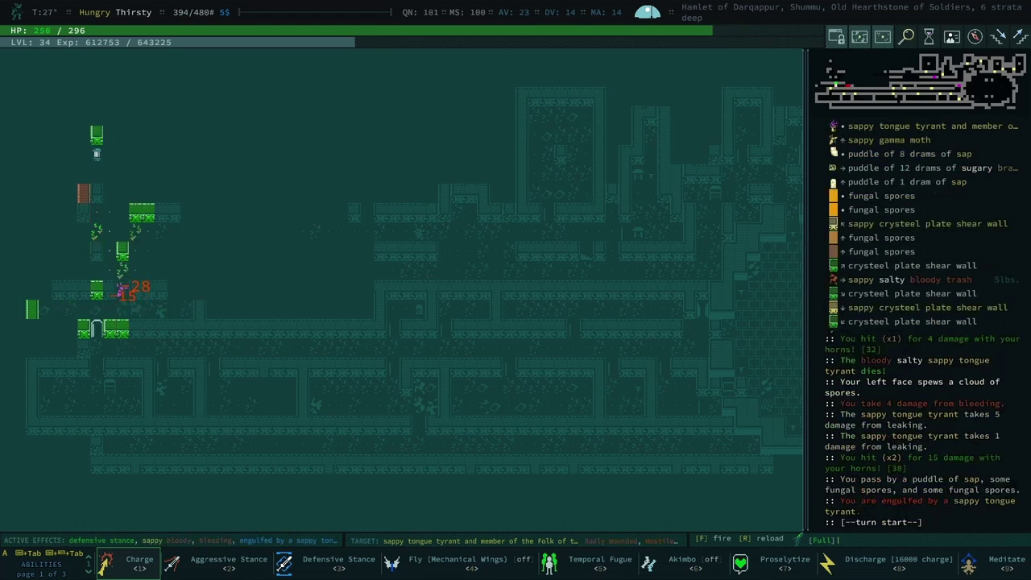
key("Right")
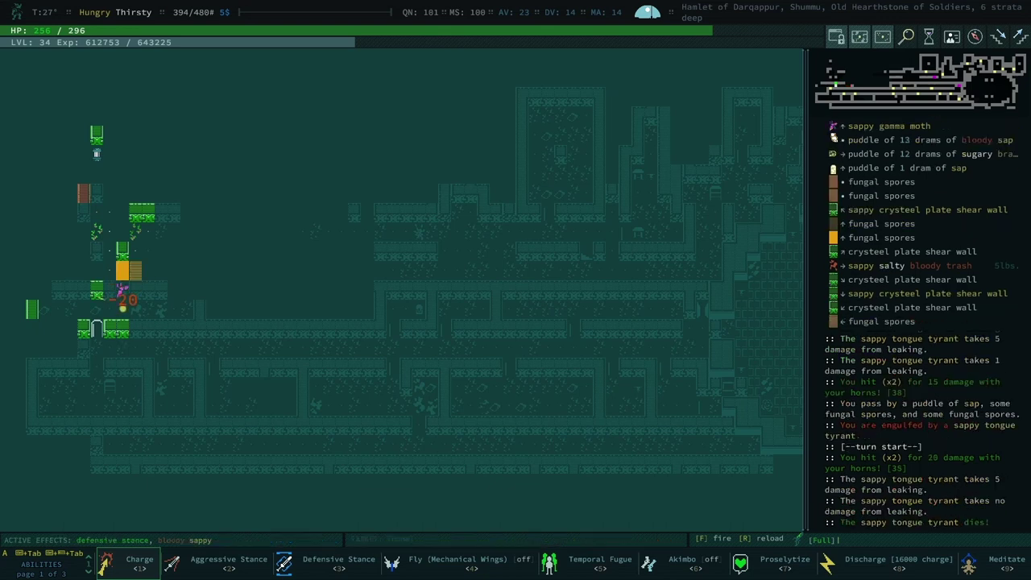
key("Right")
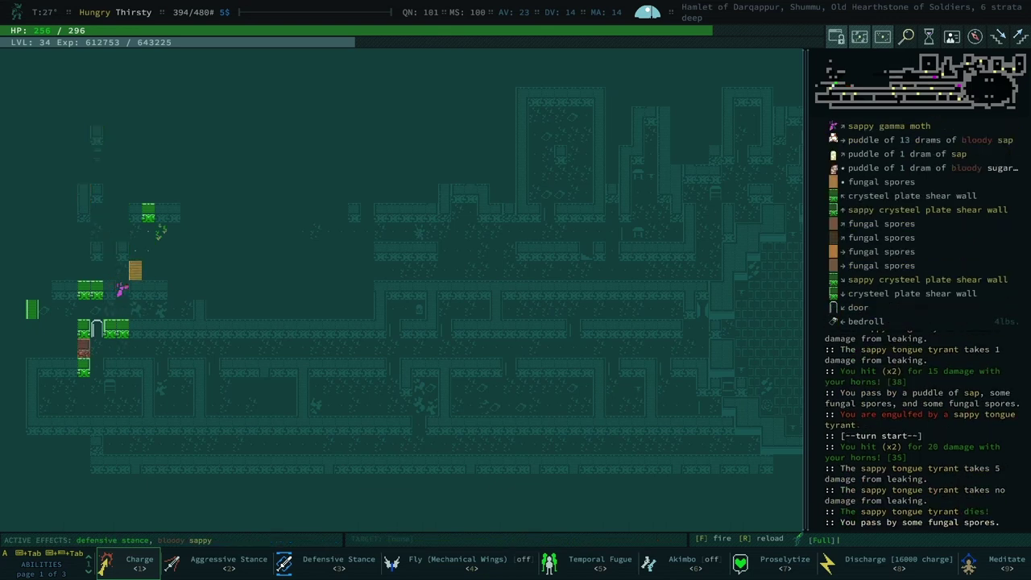
key("Right")
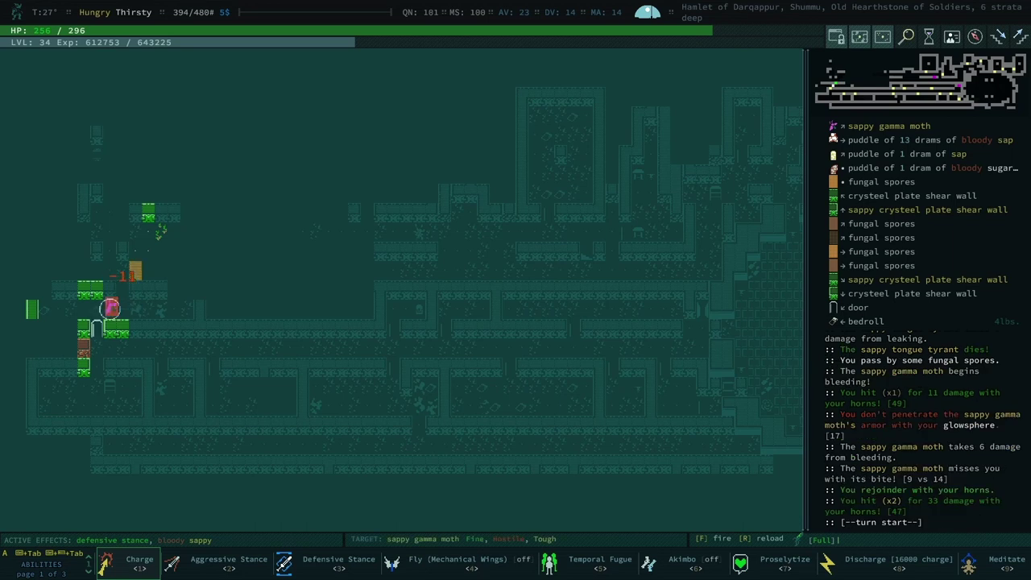
key("Right")
key("Right")
key("Right")
key("Right")
key("Right")
key("Right")
key("Right")
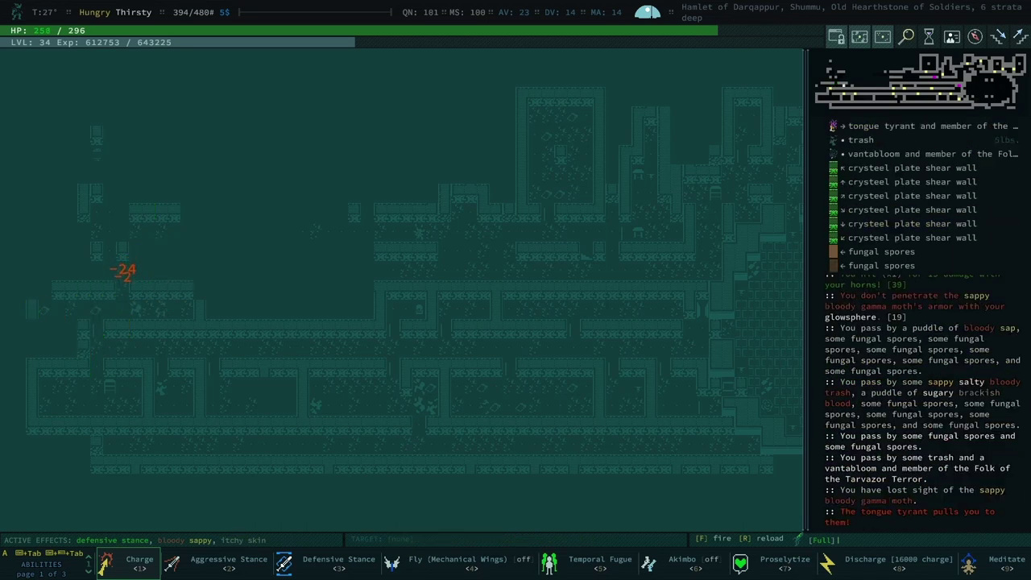
key("Right")
key("Right")
key("Right")
key("Right")
key("Right")
key("Right")
key("Right")
key("Right")
- Chase the gamma moth west, kill it with a Charge, and rest to full health
key("Left")
key("Left")
key("Left")
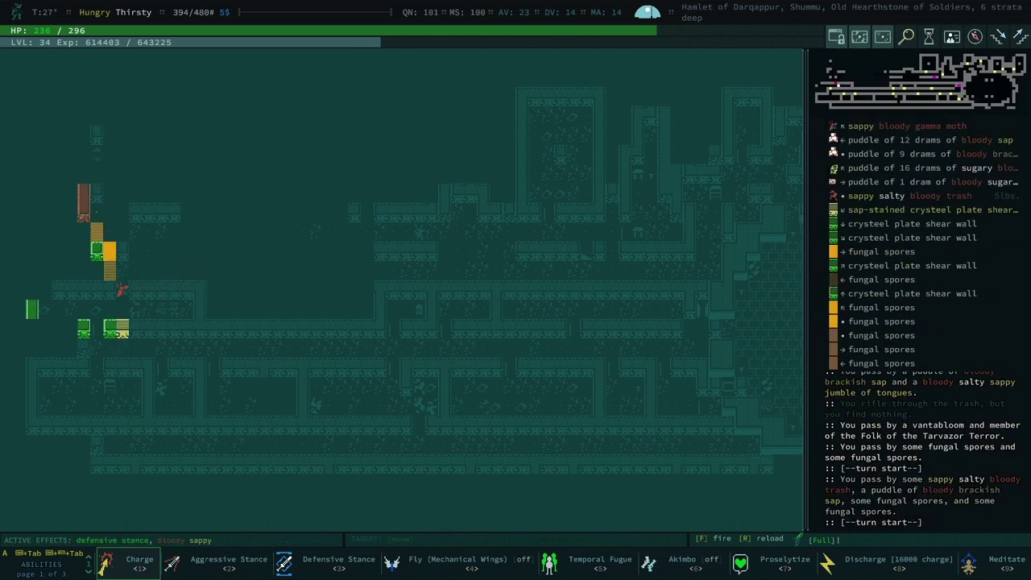
key("Left")
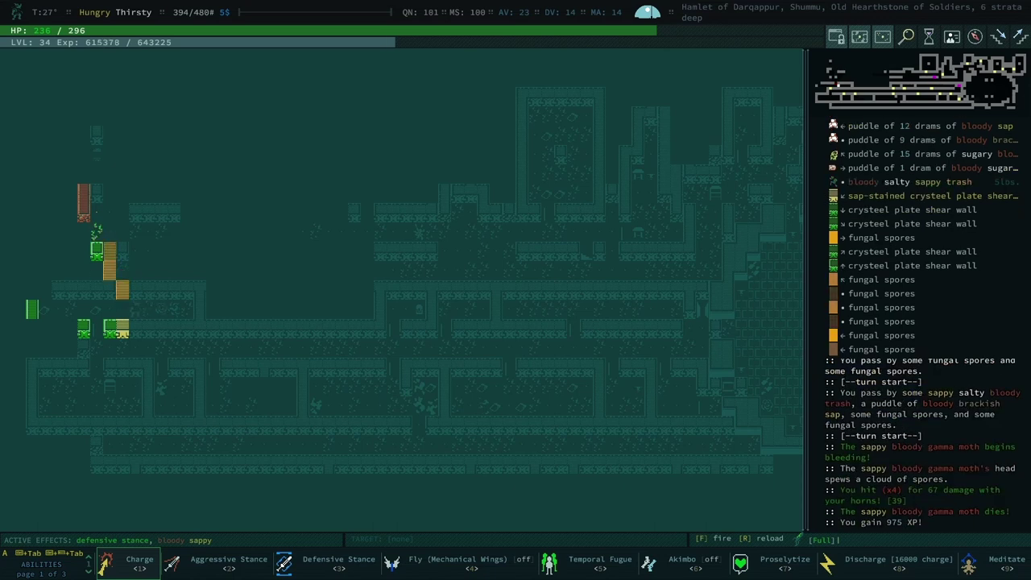
key("0")
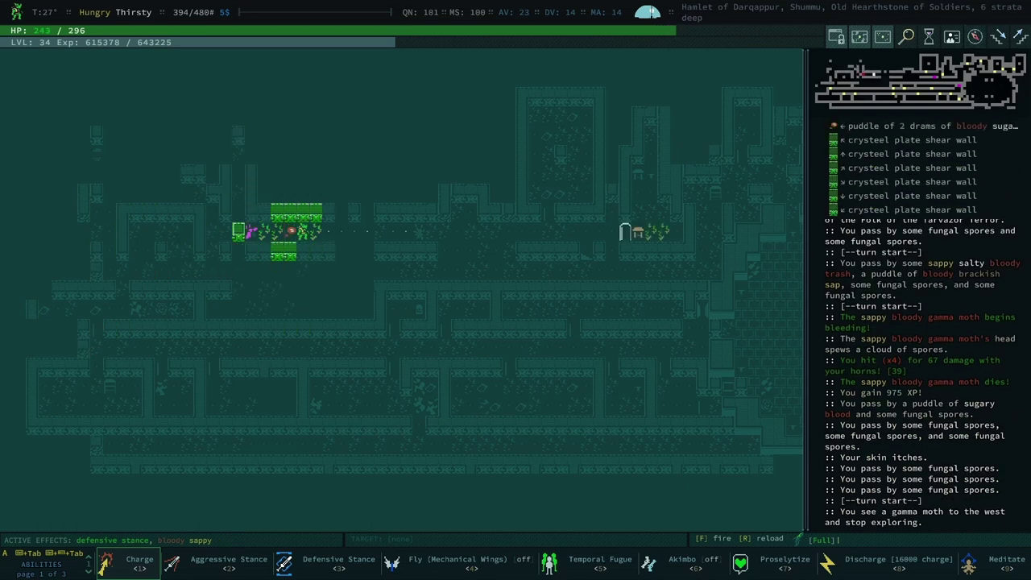
key("1")
key("Return")
key("Left")
key("Left")
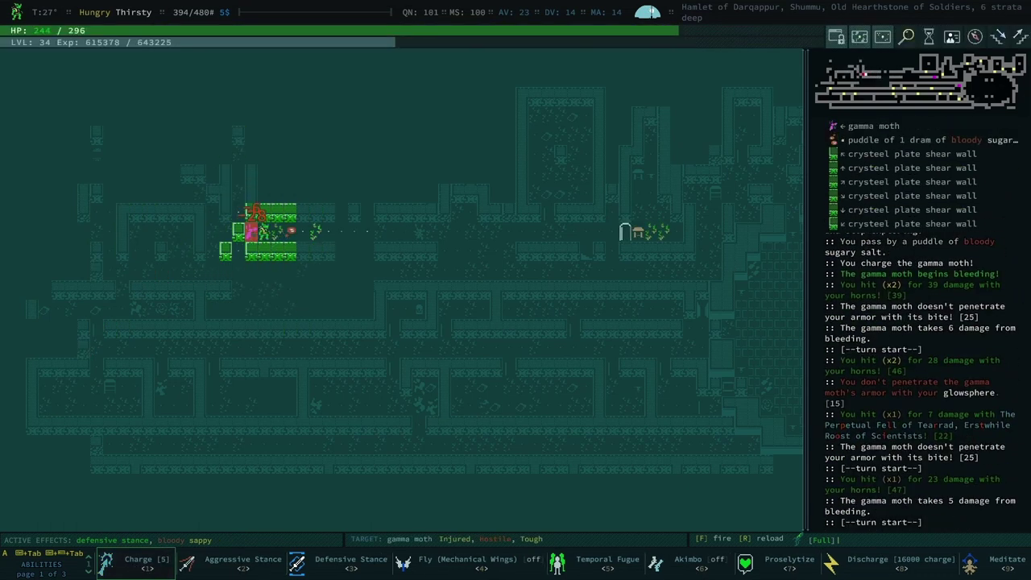
key("Left")
key("Left")
key("Left")
key("Left")
key("Left")
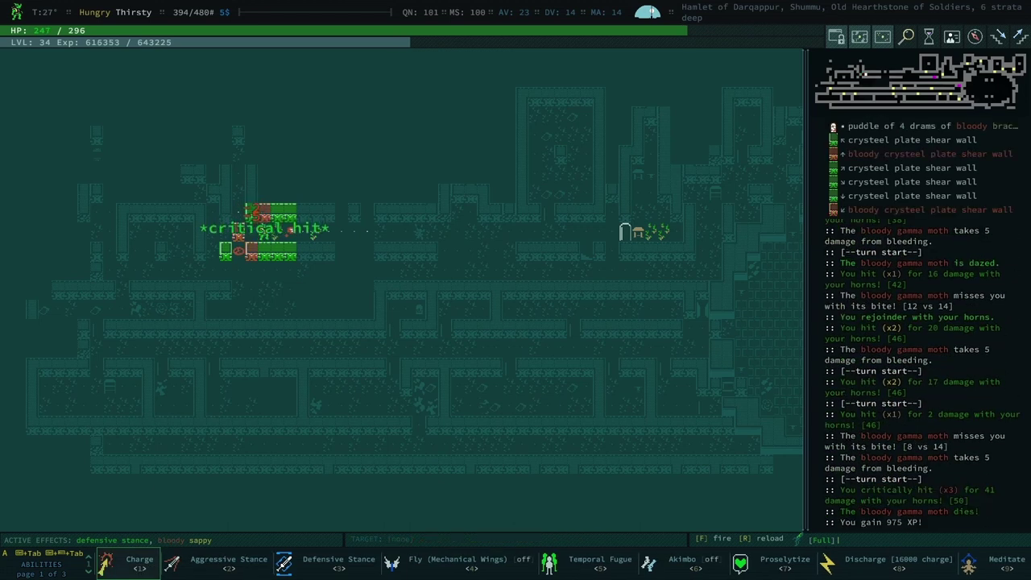
key("Z")
key("Left")
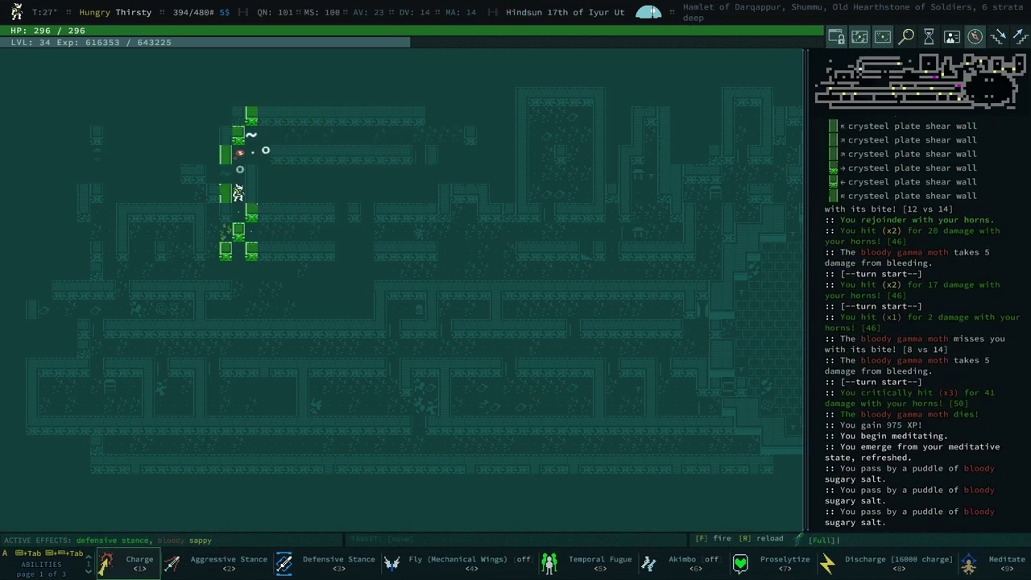
- Auto-explore south past the door and kill the vantabloom
key("space")
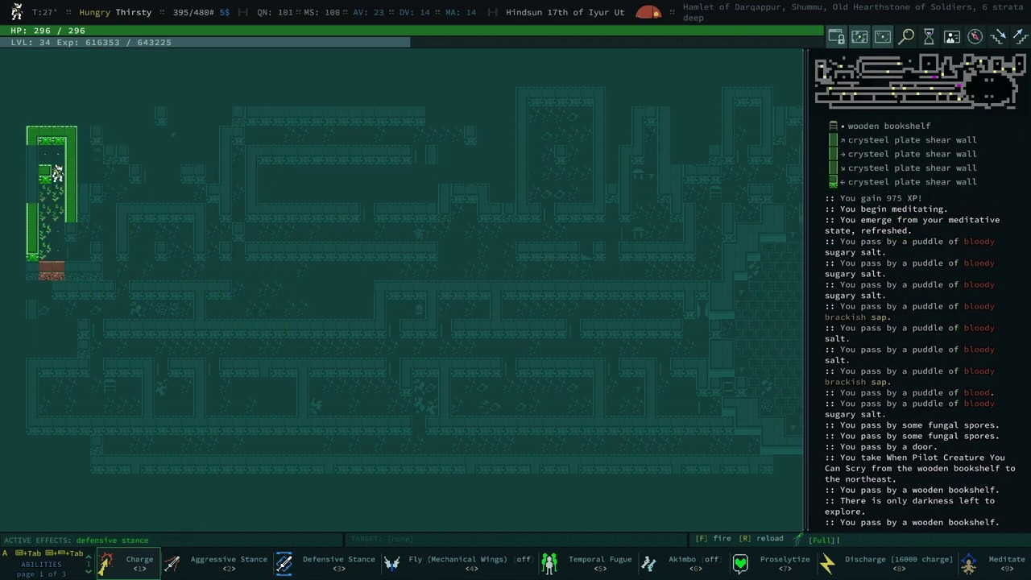
key("Page_Down")
key("Down")
key("Down")
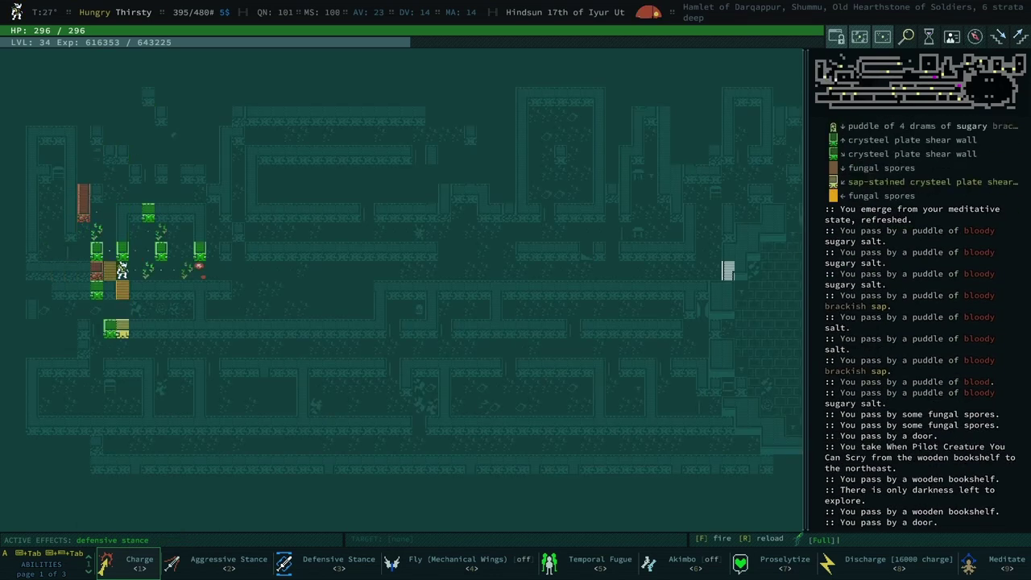
key("Right")
key("Right")
key("Right")
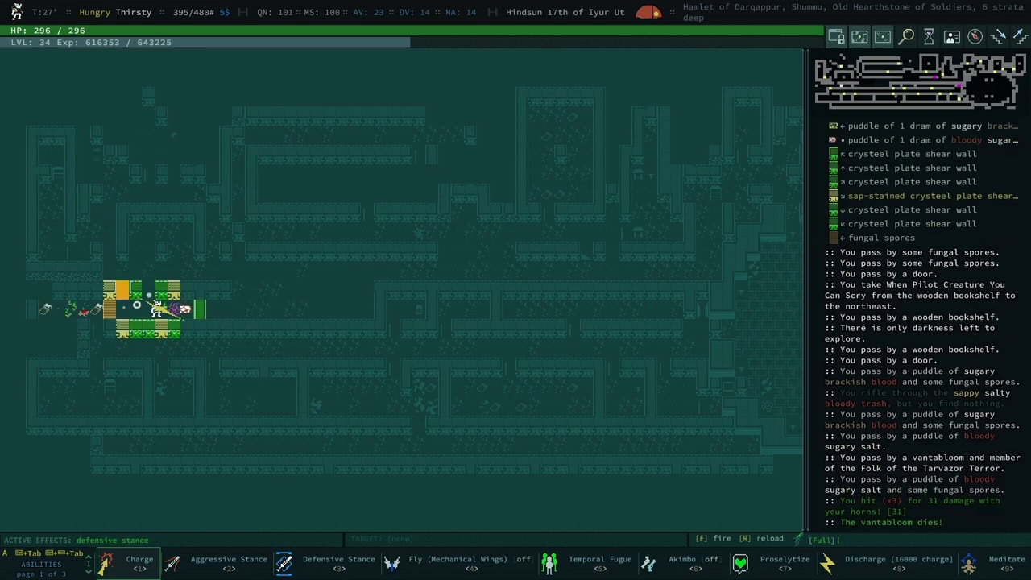
key("Right")
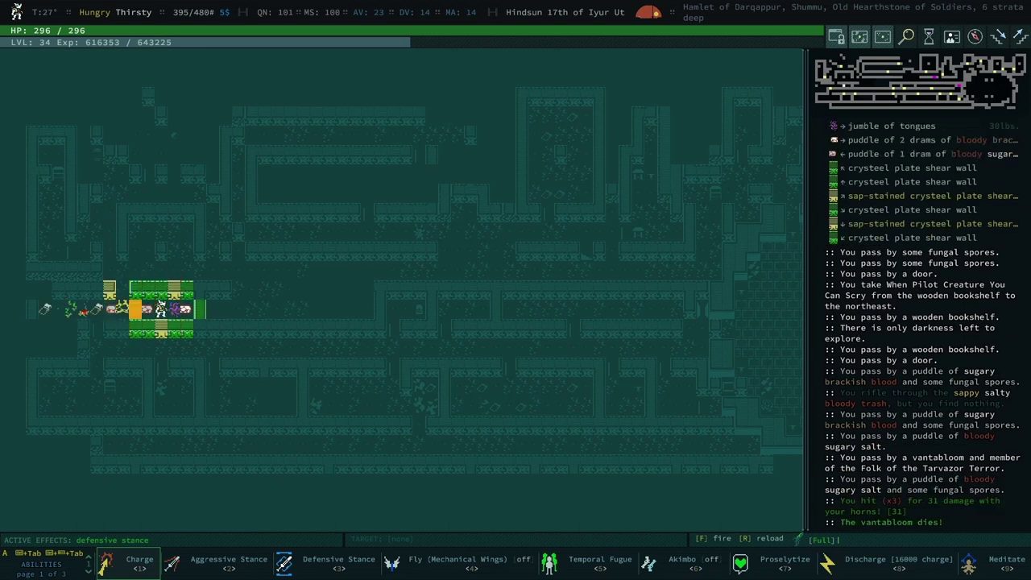
- Butcher the jumble of tongues into a tongue twist and resume exploring southwest
key("l")
key("Right")
key("space")
key("Up")
key("b")
key("Escape")
key("0")
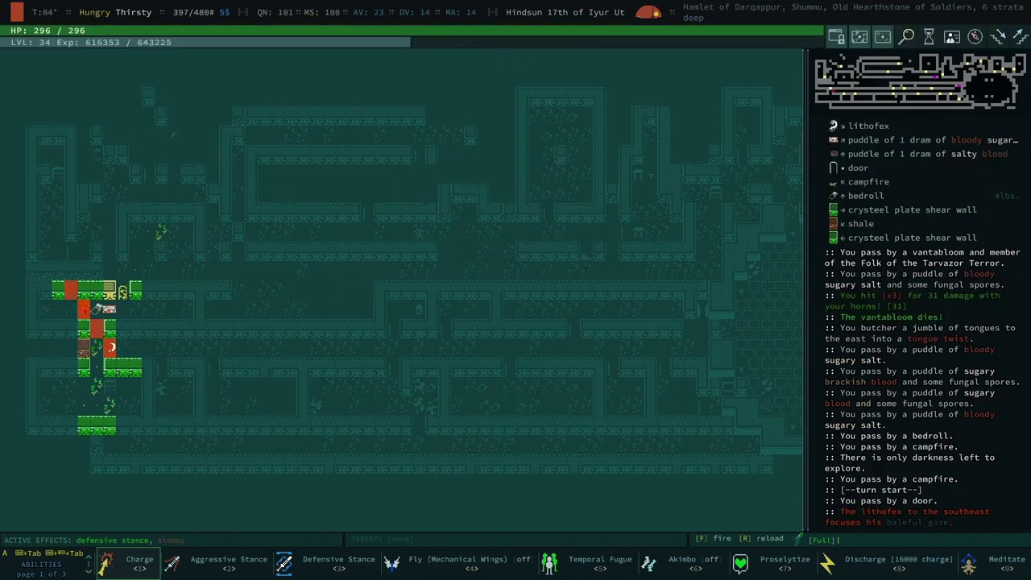
- Inspect the lithofex and hit it with horn attacks, chasing it into the lower room
key("l")
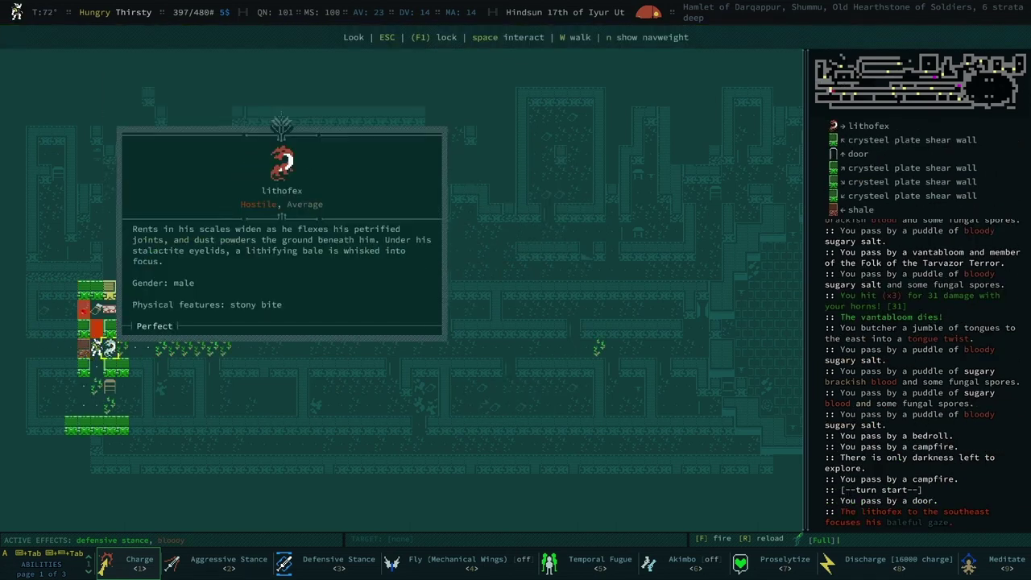
key("Escape")
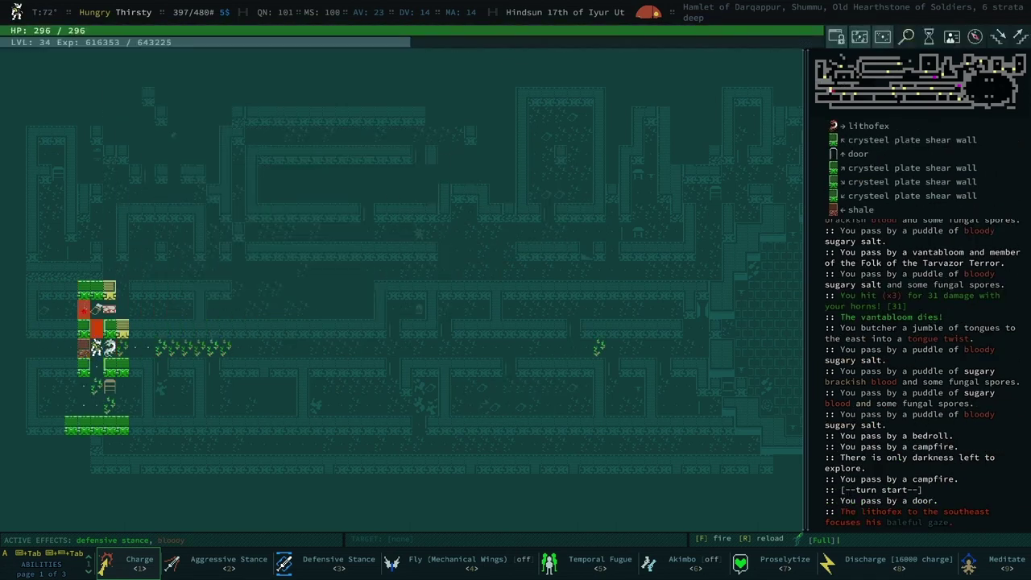
key("3")
key("3")
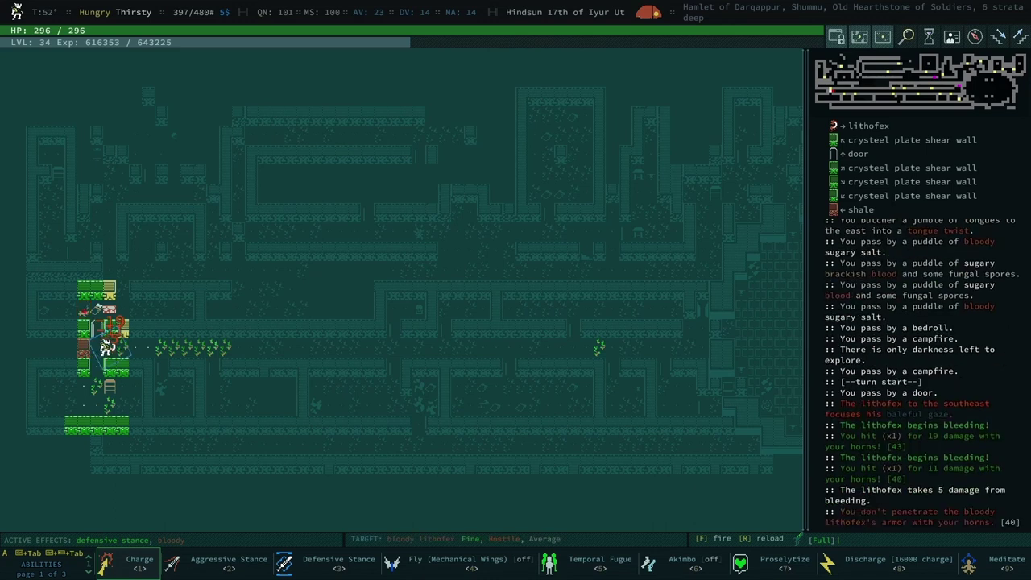
key("3")
key("6")
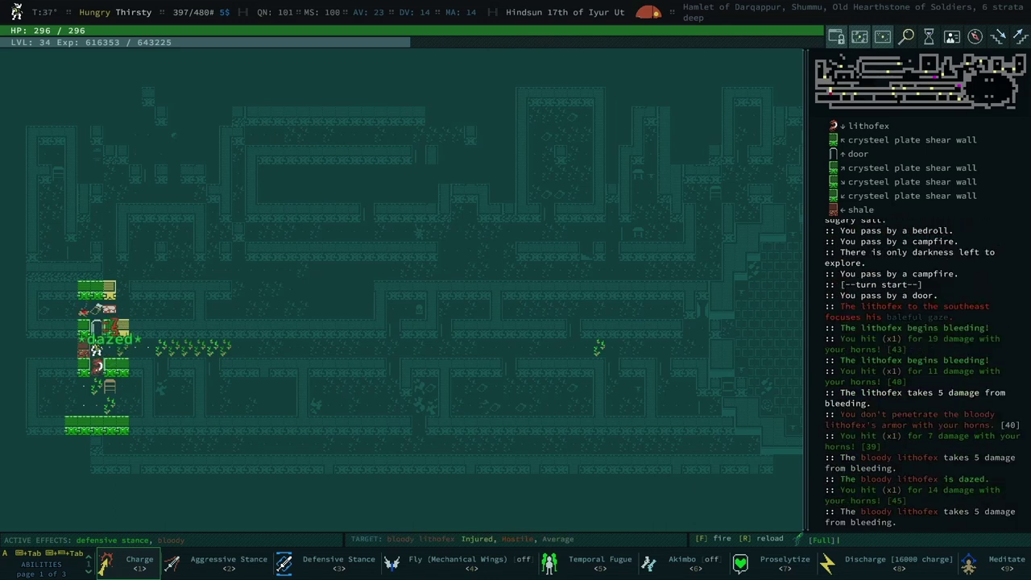
key("Down")
key("Down")
key("Down")
key("Down")
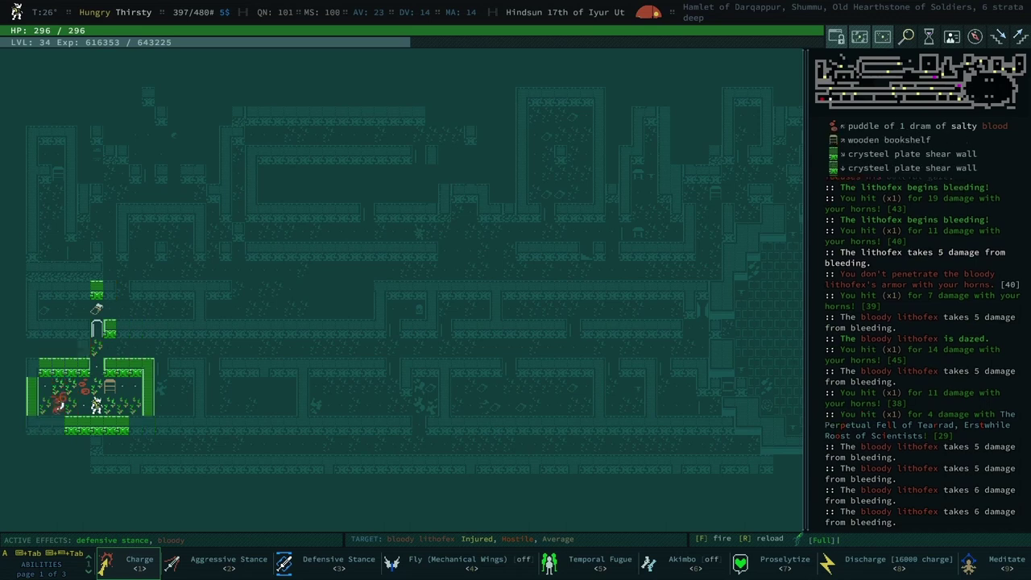
- Charge and finish off the lithofex for 875 XP, then walk north through the doorway
key("1")
key("Return")
key("Left")
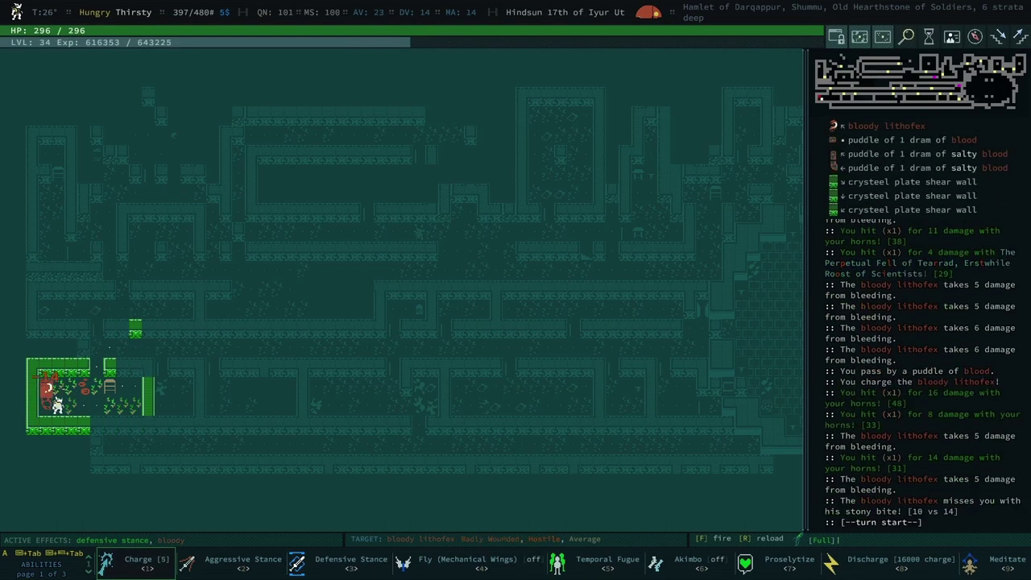
key("Left")
key("Left")
key("Left")
key("Up")
key("Up")
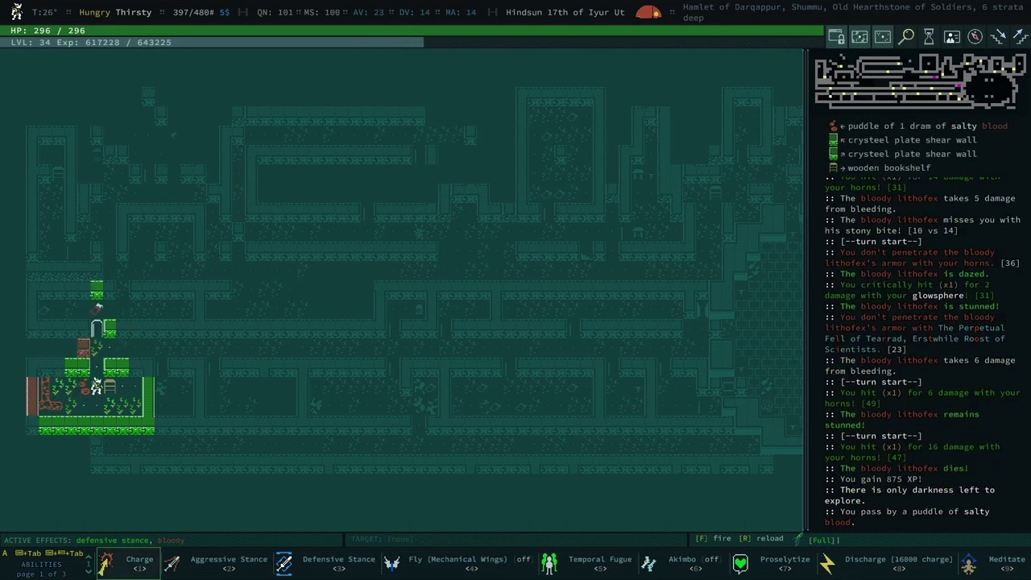
key("Up")
key("Right")
key("Right")
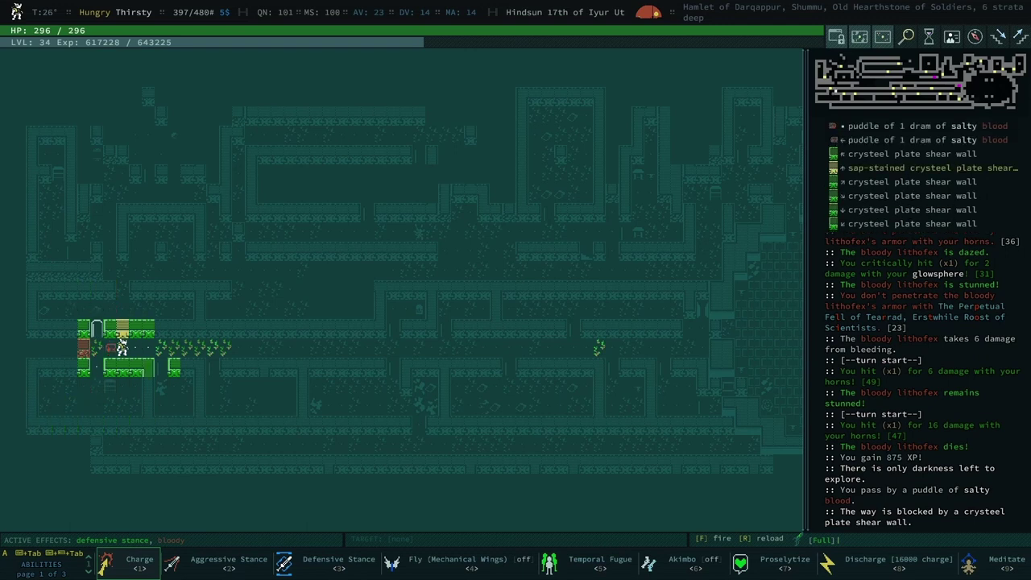
key("Left")
key("Up")
- Walk north through the doorway and auto-explore the upper halls
key("Up")
key("Up")
key("Up")
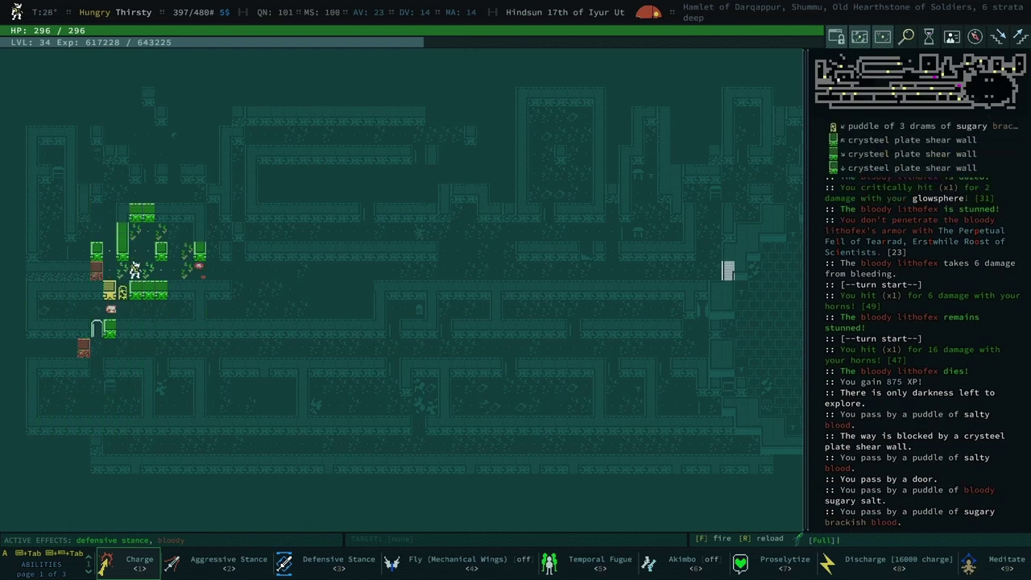
key("Up")
key("Up")
key("Up")
key("Up")
key("Up")
key("Up")
key("Up")
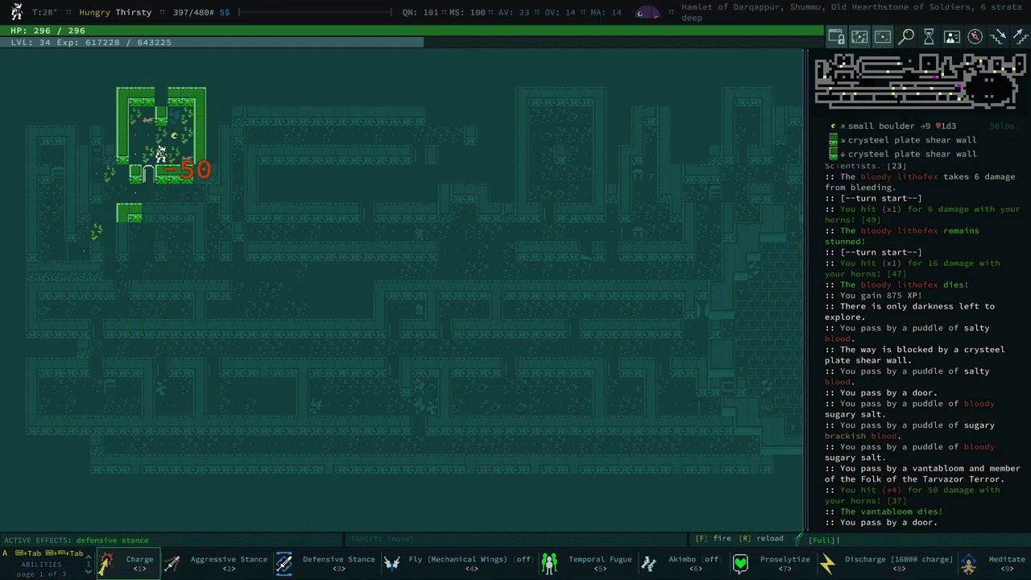
key("KP_9")
key("0")
key("space")
key("Left")
- Explore east into the next room and past the trash
key("Right")
key("Right")
key("Right")
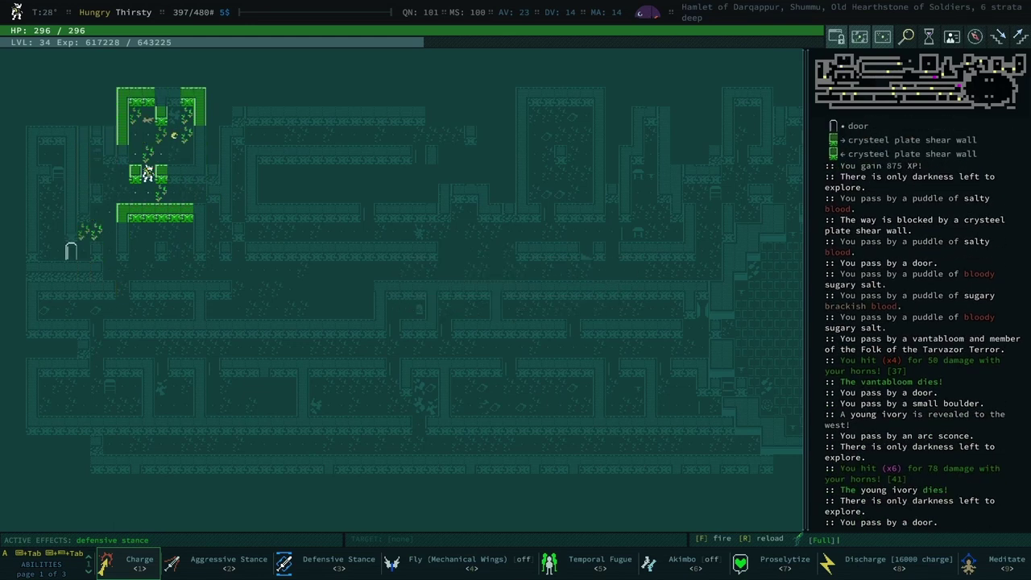
key("KP_9")
key("KP_9")
key("Right")
key("0")
key("space")
key("Down")
key("Down")
key("Right")
key("Right")
- Explore through the next door and kill the vantablooms
key("KP_3")
key("Right")
key("Right")
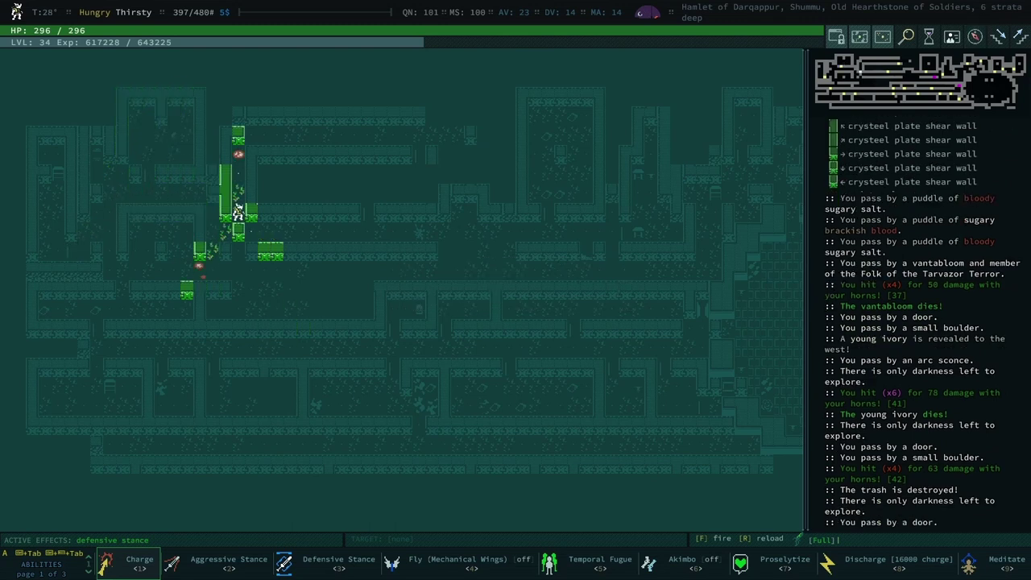
key("Up")
key("Up")
key("Up")
key("Right")
key("Right")
key("Right")
key("Down")
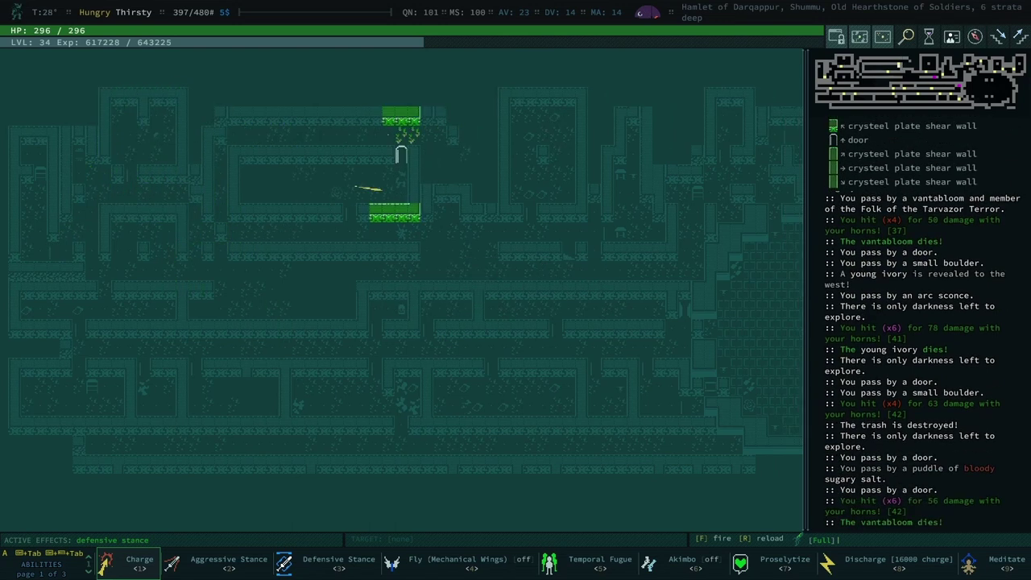
key("KP_1")
key("KP_1")
key("Left")
- Sweep the corridor below, then the rooms north through the doors
key("Down")
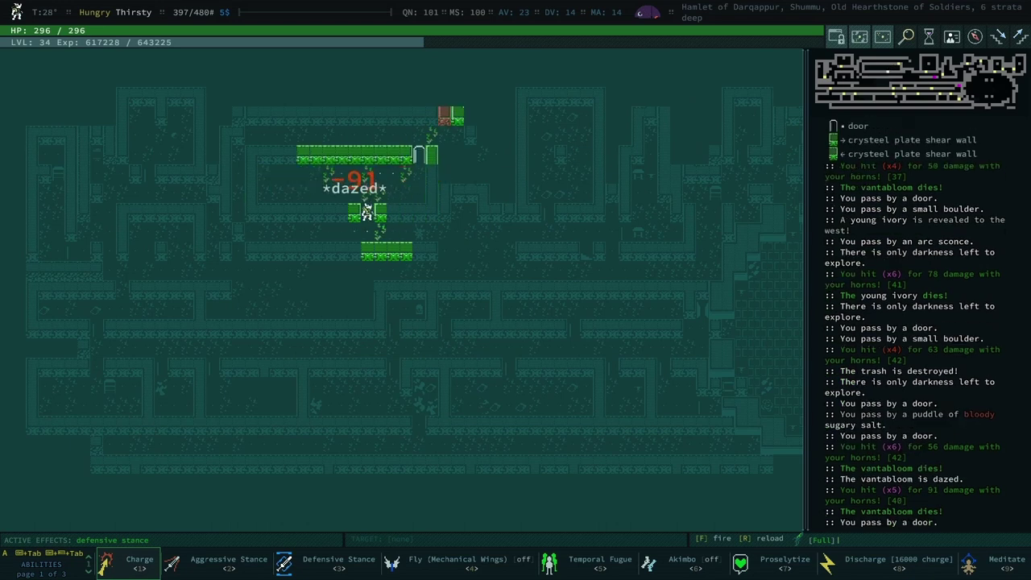
key("KP_3")
key("Right")
key("Left")
key("Up")
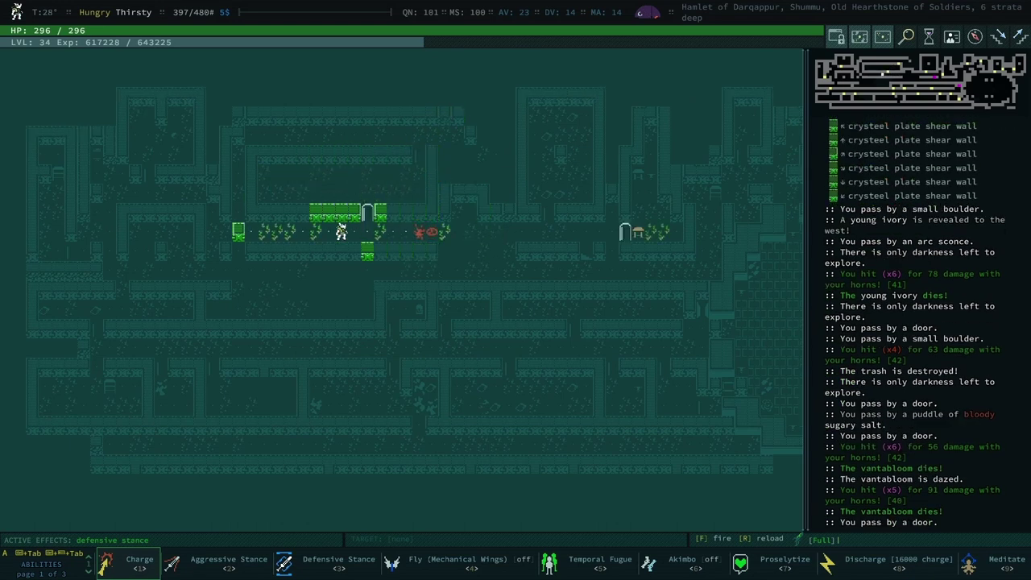
key("Up")
key("Up")
key("space")
key("Right")
key("Up")
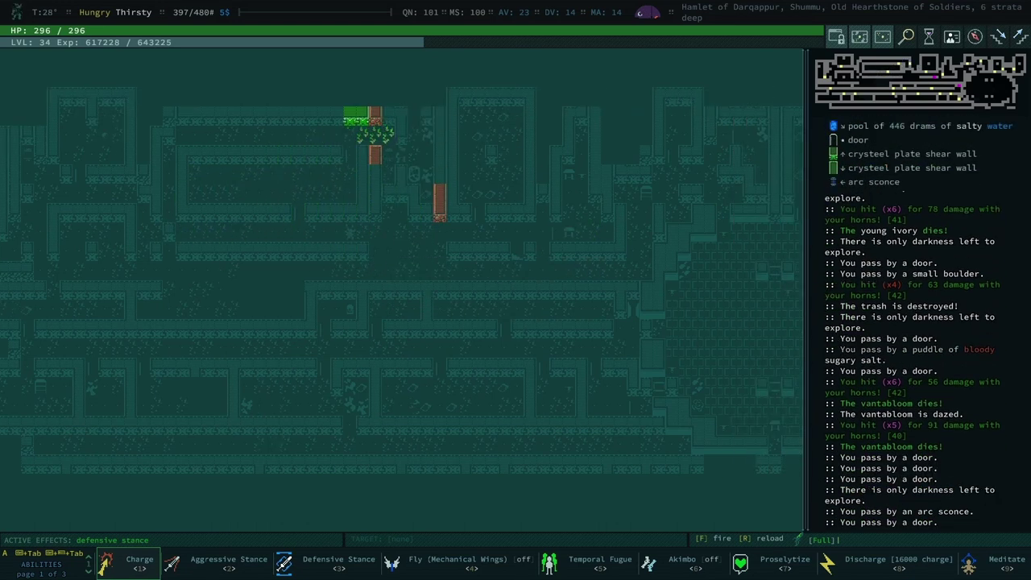
- Harvest vanta petals and salvage the cracked lens into tinkering bits
key("Down")
key("space")
key("Left")
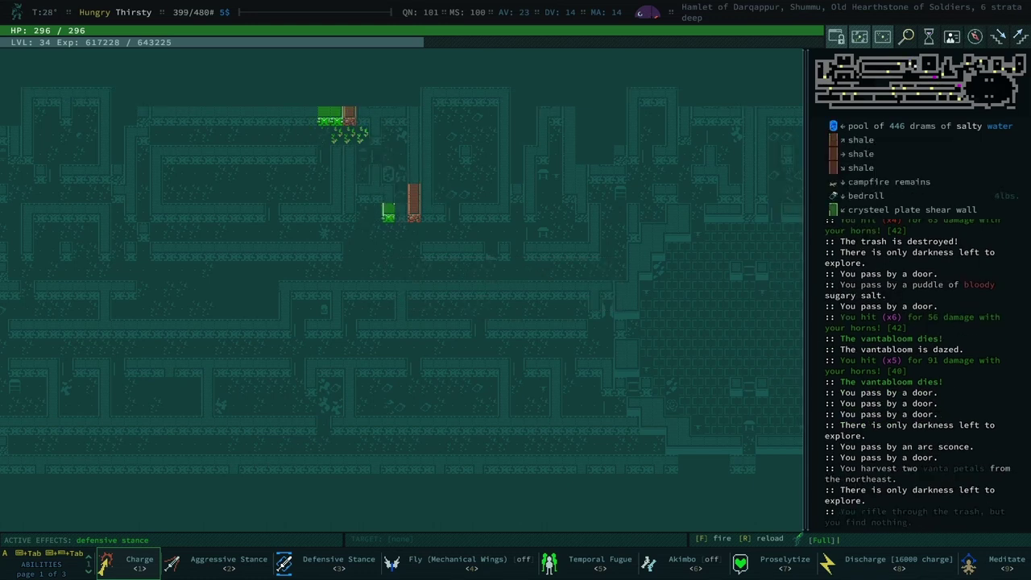
key("Up")
key("Up")
key("Up")
key("Up")
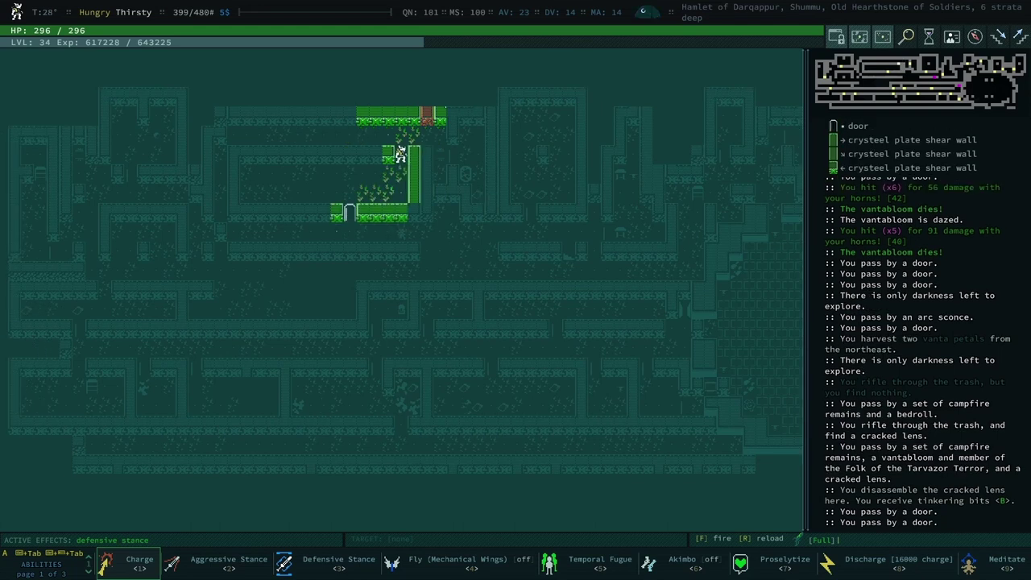
- Leave south past the bedroll room and explore east into the lit room
key("Down")
key("Down")
key("Down")
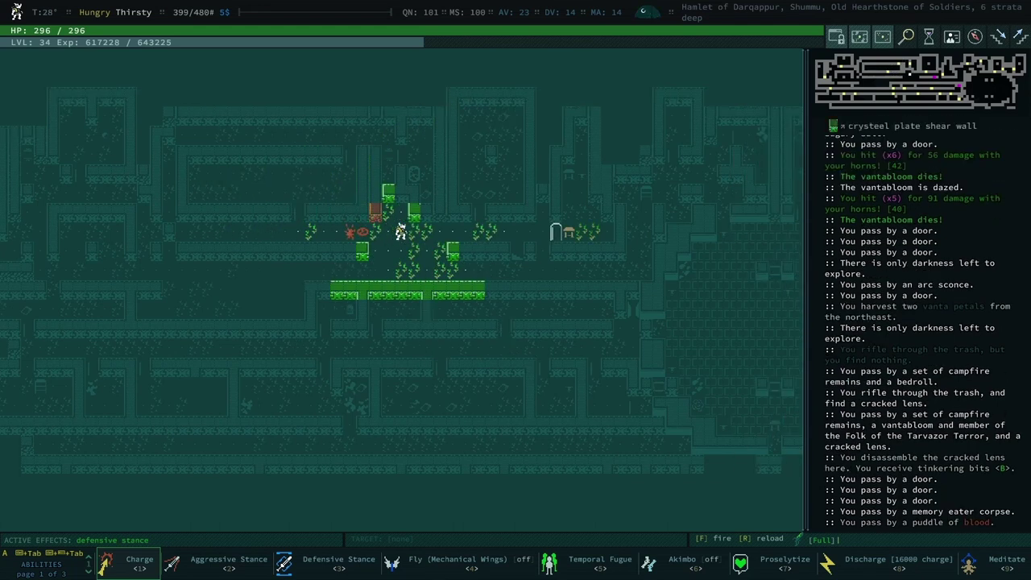
key("Up")
key("Up")
key("Up")
key("Down")
key("Down")
key("Down")
key("Right")
key("Down")
key("Down")
key("Right")
key("Right")
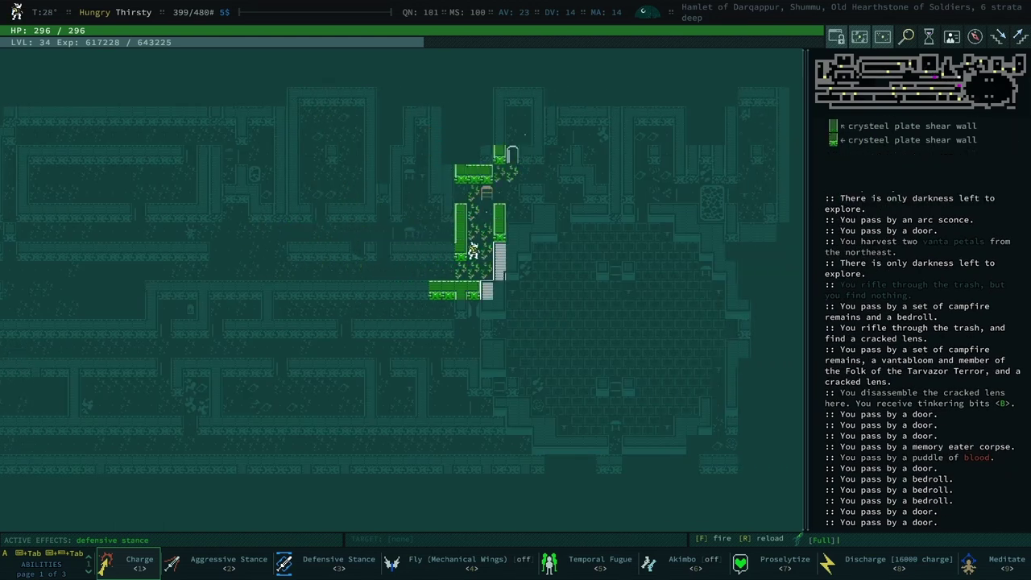
key("Up")
key("Right")
key("Right")
key("Right")
key("Right")
key("Right")
key("Right")
key("Right")
key("Right")
key("Right")
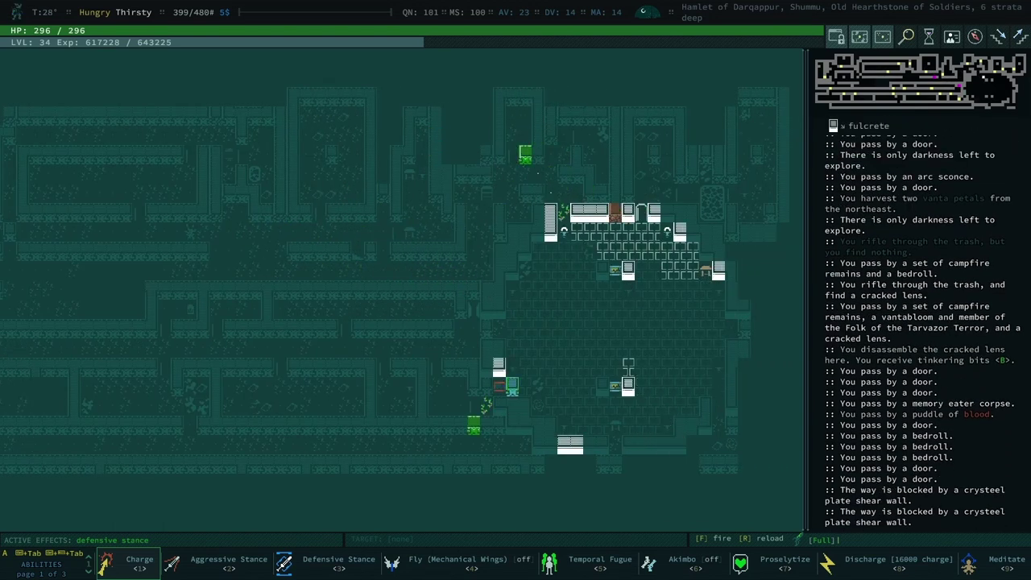
key("Right")
key("Right")
key("Down")
- Explore the lit room, then travel west and north to unexplored spots
key("Down")
key("Down")
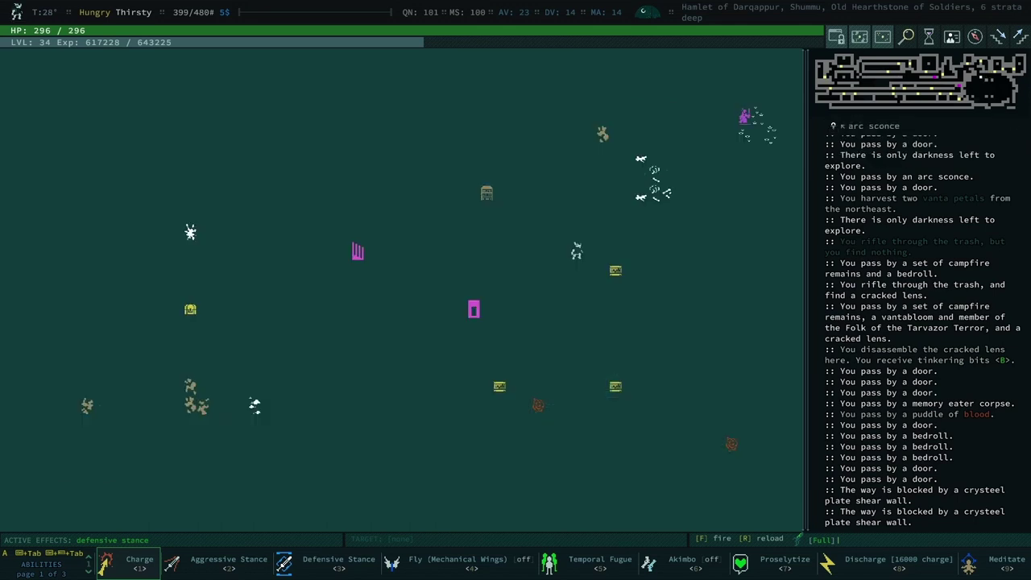
key("Down")
key("Right")
key("Right")
key("Down")
key("Left")
key("Left")
key("Left")
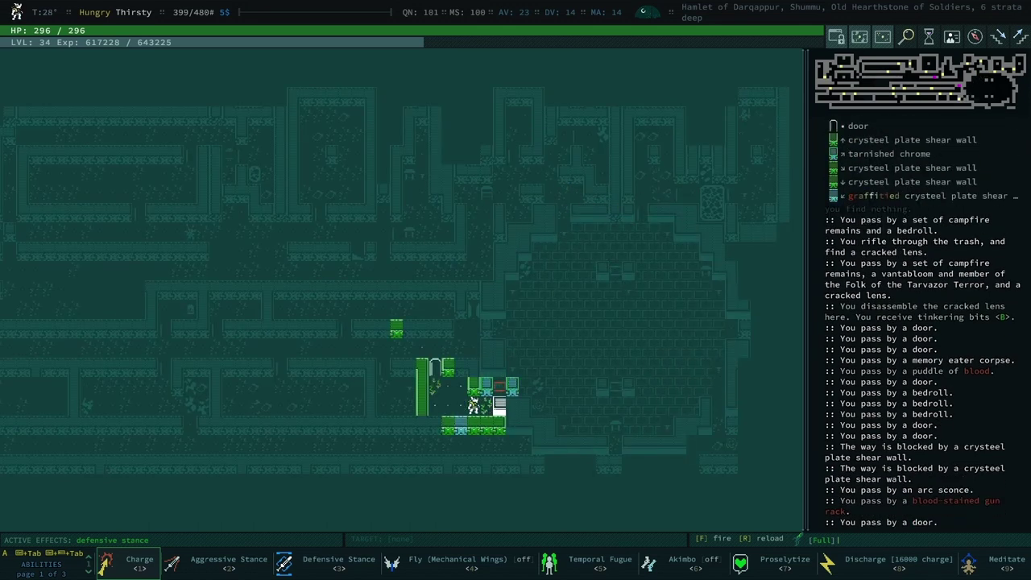
key("Left")
key("Up")
key("Left")
key("Up")
key("Up")
- Travel to the existing campfire and save a checkpoint there
key("0")
key("0")
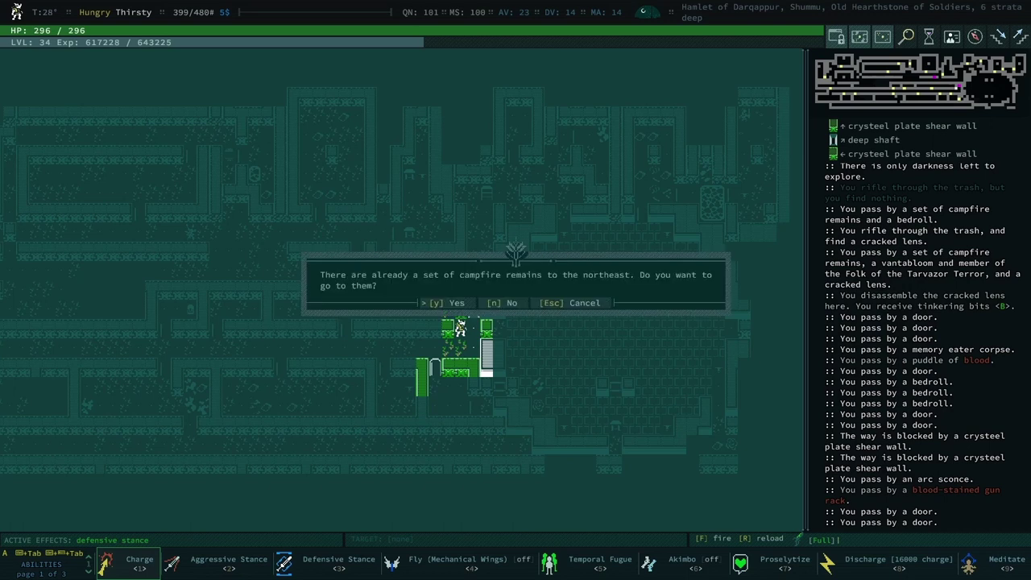
key("y")
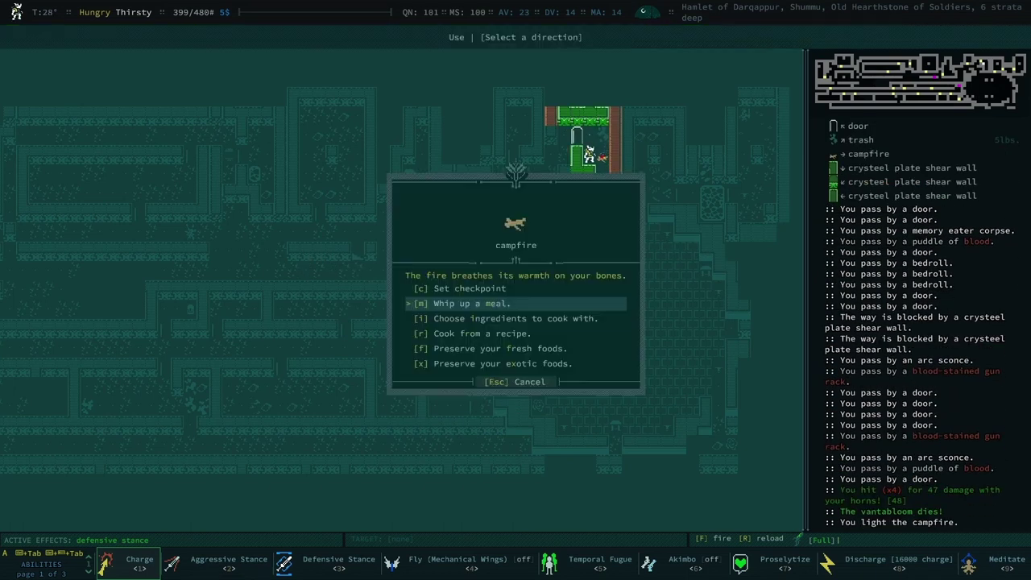
key("c")
- Explore the room below, killing vantablooms until only darkness remains
key("Right")
key("Right")
key("Down")
key("Down")
key("0")
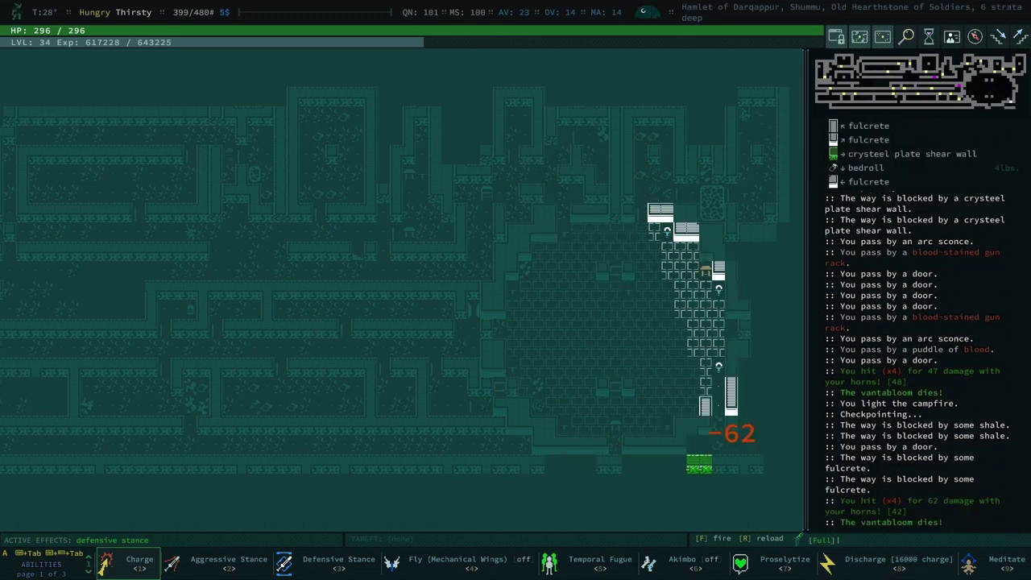
key("space")
key("Down")
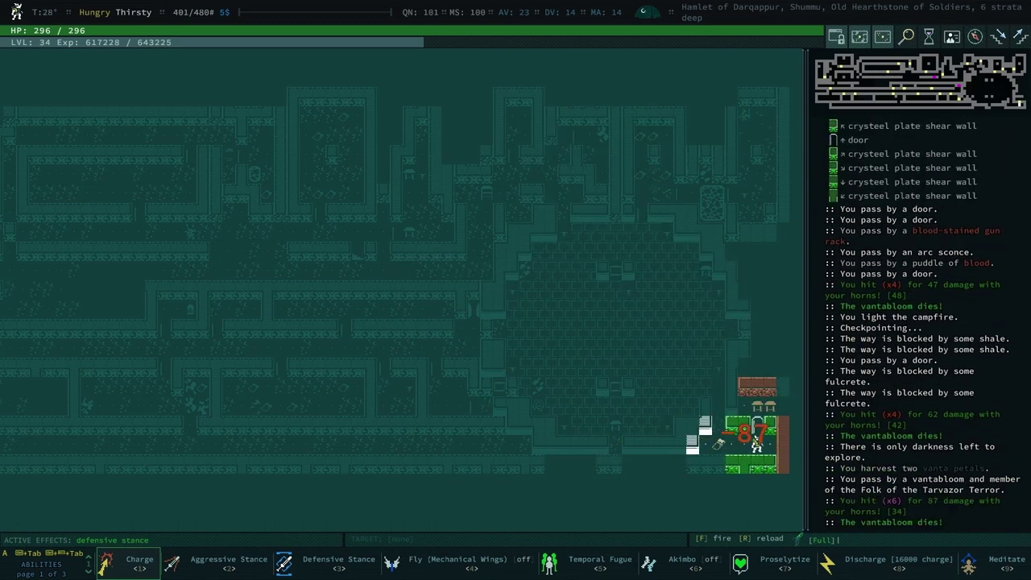
key("Right")
key("Up")
key("Up")
key("Left")
key("Down")
key("Down")
key("Down")
key("0")
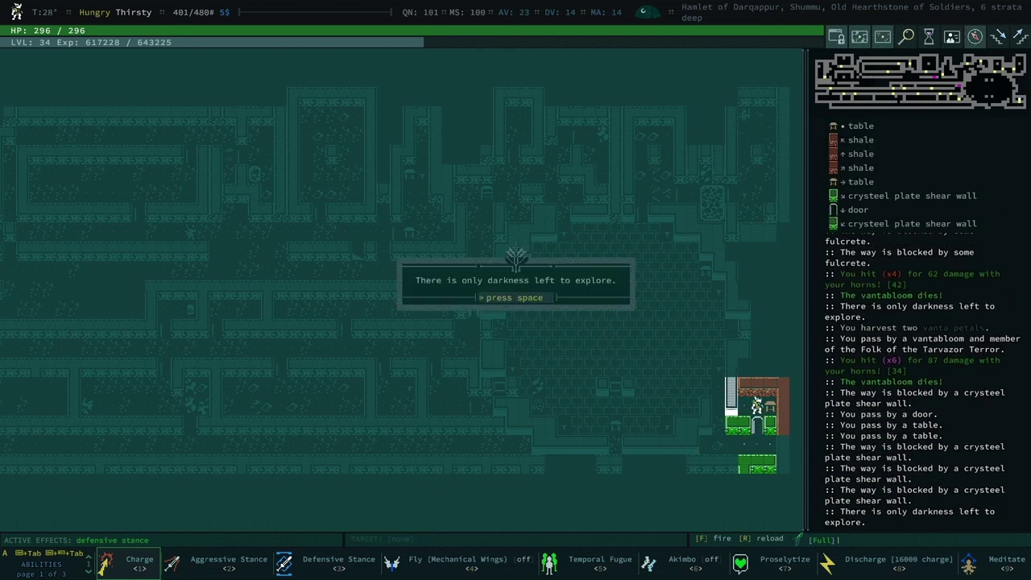
- Dismiss the darkness message and continue exploring toward the deep shaft to Dash
key("space")
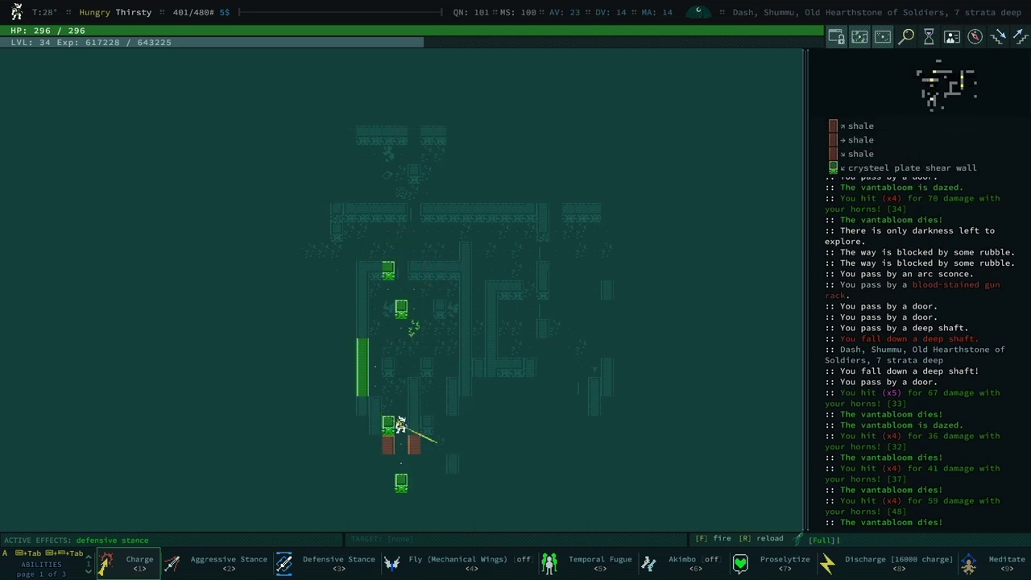
- Walk west through the crysteel ruins into the bedroll room, killing a vantabloom
key("Up")
key("Up")
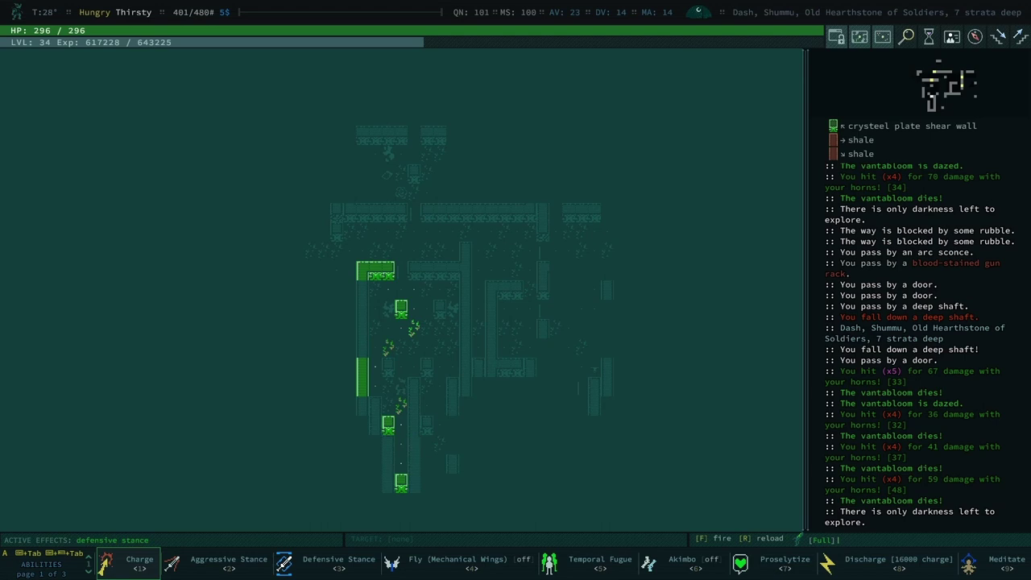
key("Right")
key("Right")
key("Right")
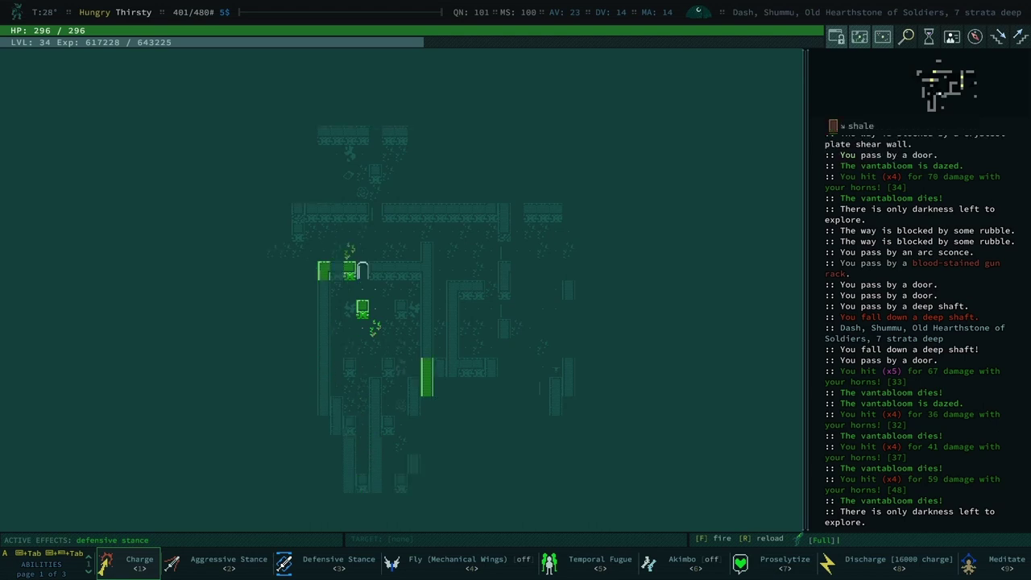
key("Down")
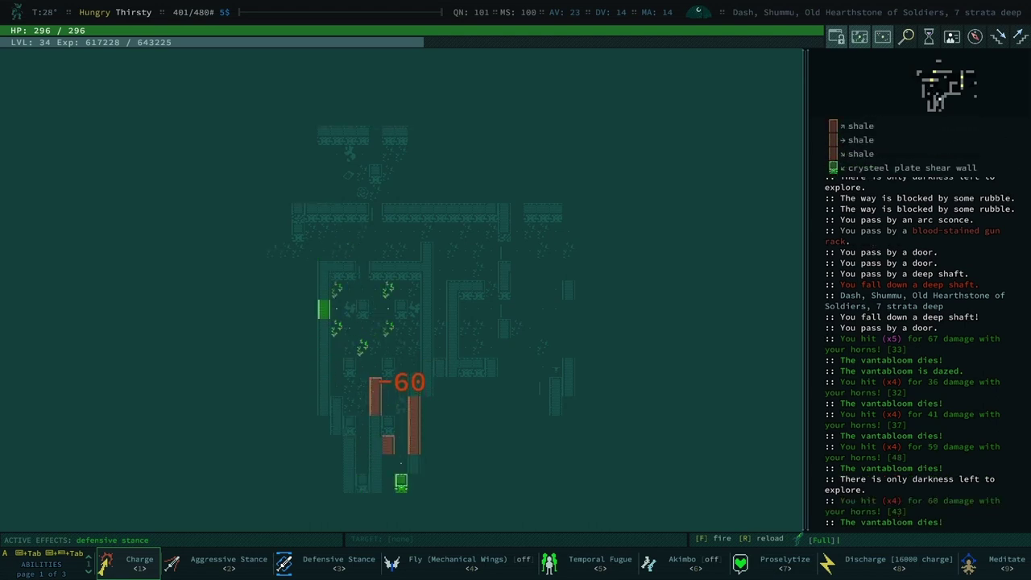
key("Left")
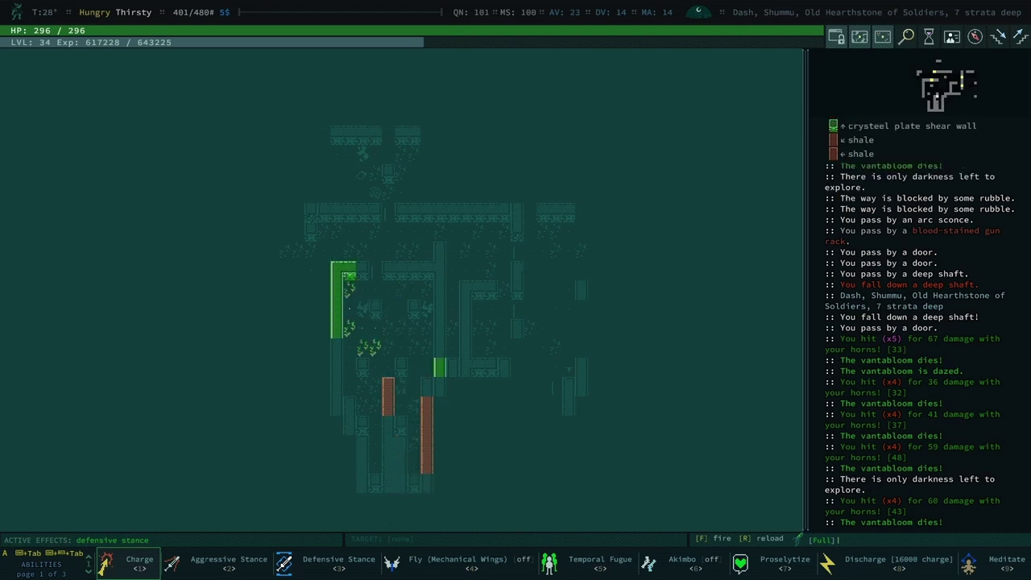
key("Left")
key("Left")
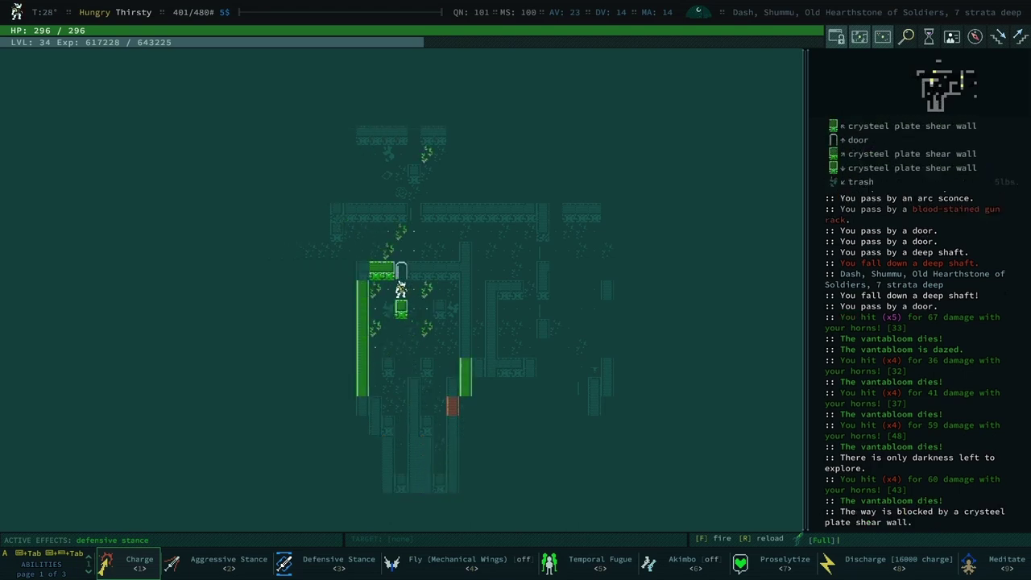
key("Left")
key("Left")
key("Left")
key("Left")
key("Left")
key("Left")
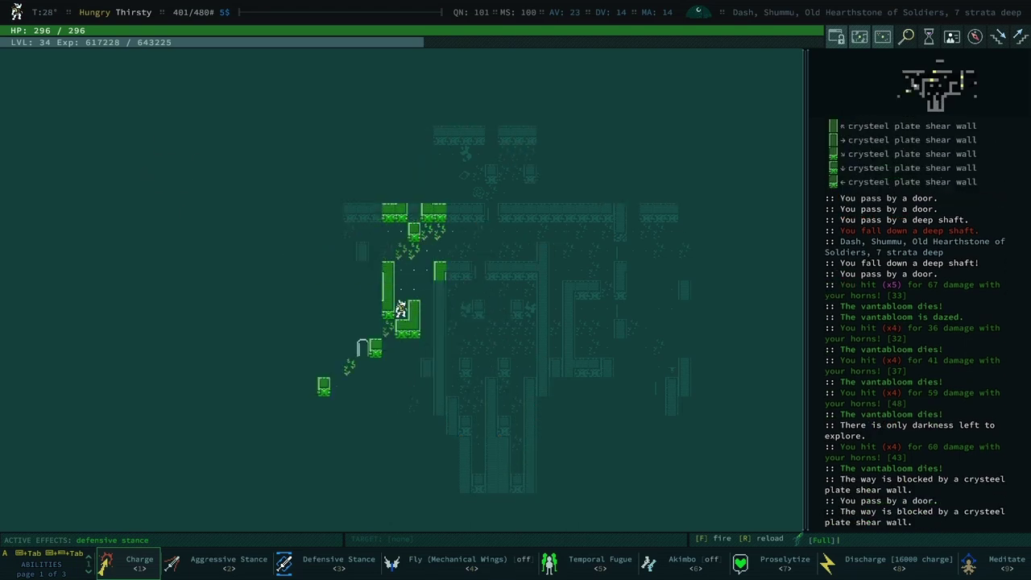
key("Down")
key("Down")
key("Left")
key("Down")
key("Down")
key("Left")
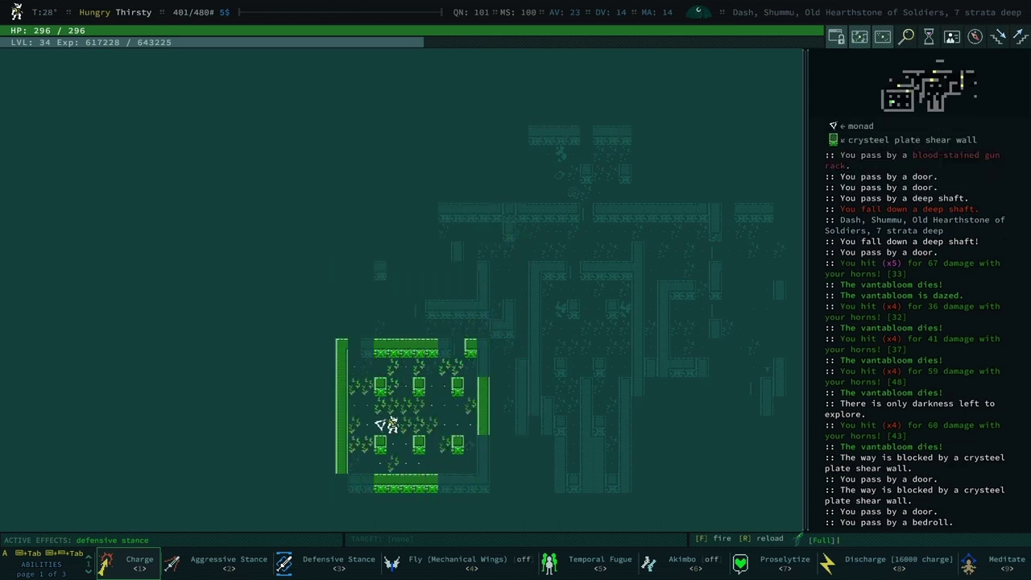
- Inspect the nearby monad and take books from the wooden bookshelves
key("l")
key("Escape")
key("Right")
key("Up")
key("Tab")
key("Right")
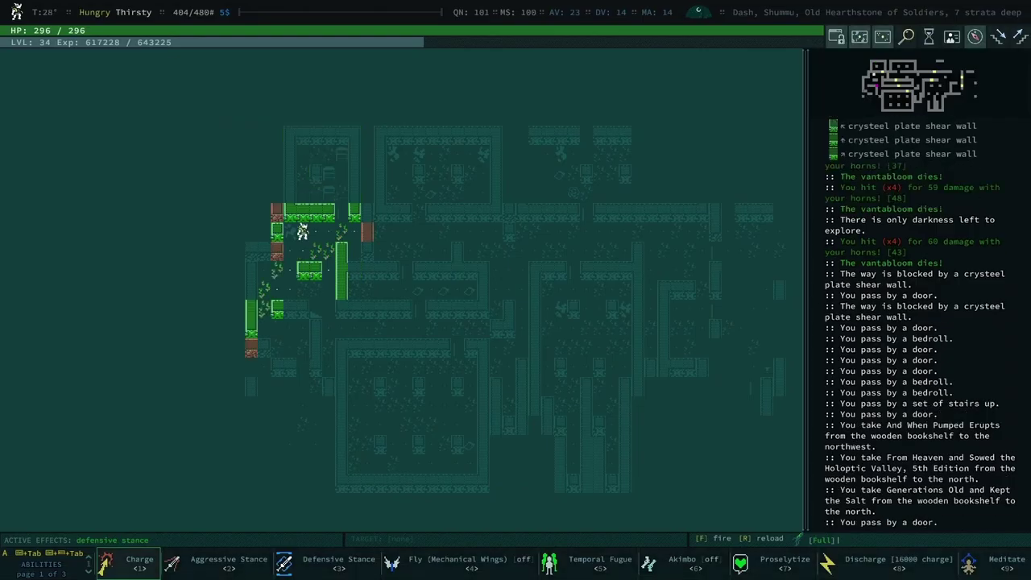
- Auto-explore north past the crysteel walls and examine the mirror bug to the east
key("0")
key("Escape")
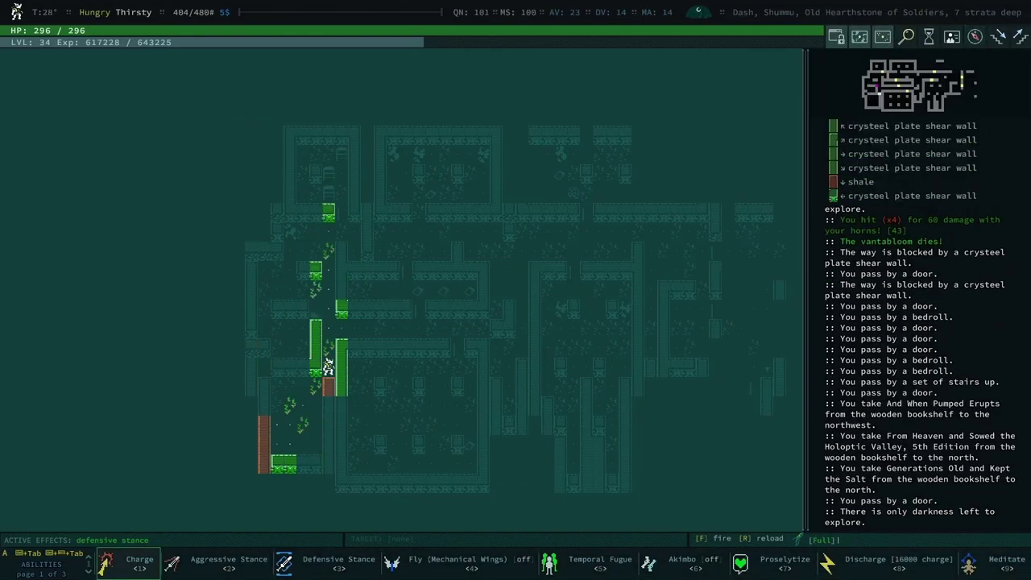
key("Up")
key("Up")
key("Right")
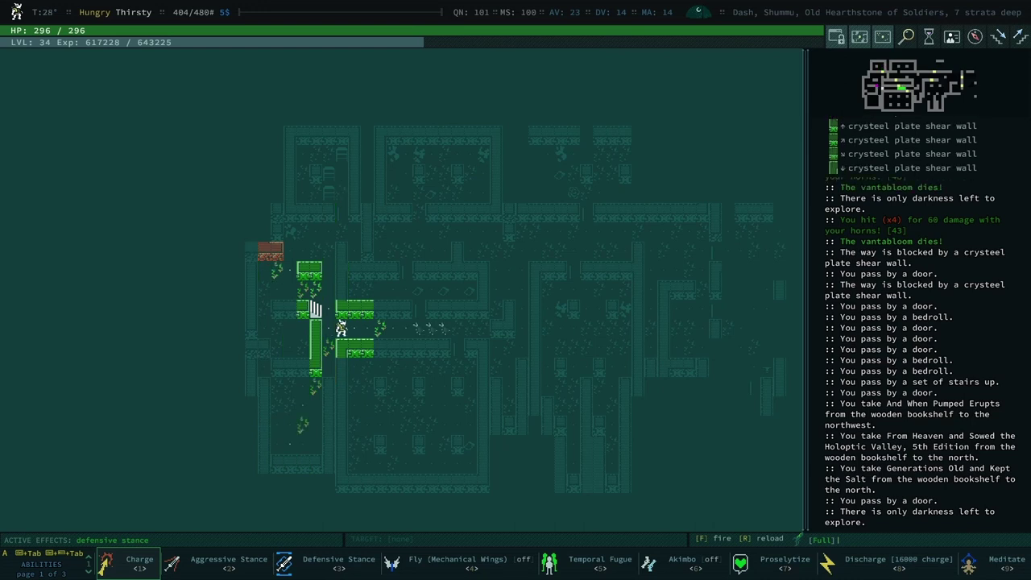
key("l")
key("Right")
key("Right")
key("Right")
key("Right")
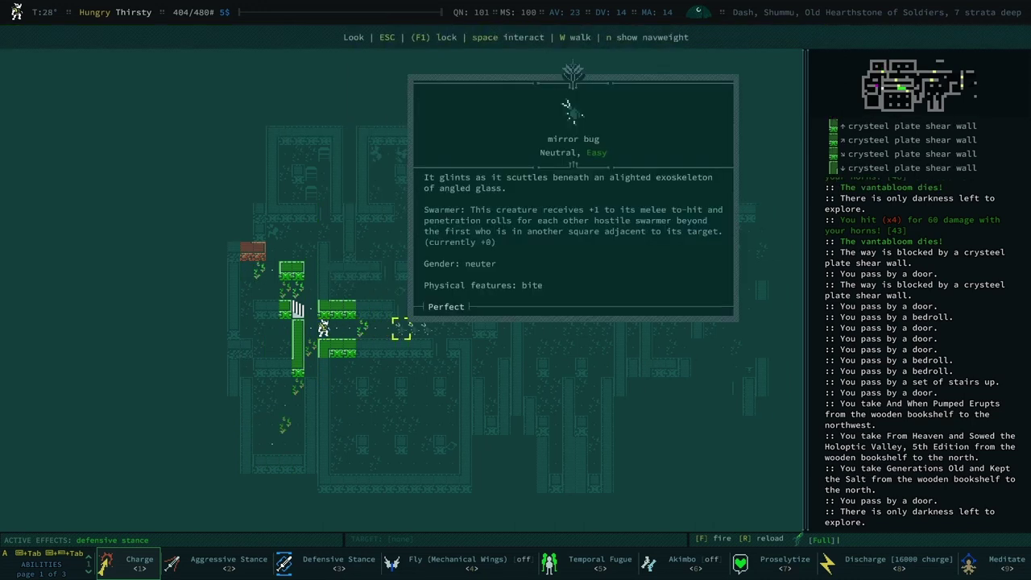
key("Escape")
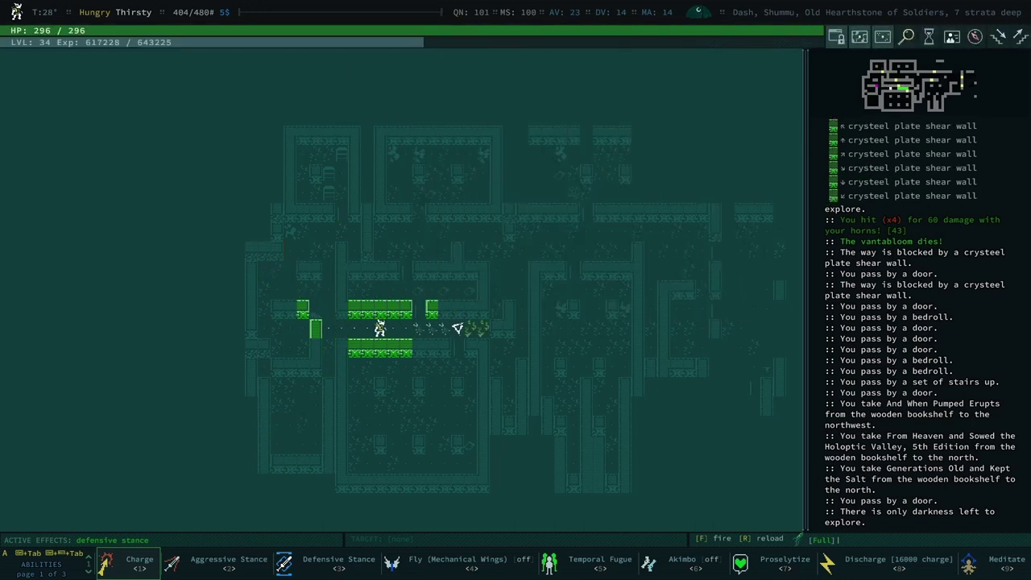
- Walk north-east through the ruins' corridors
key("Right")
key("Right")
key("Up")
key("Up")
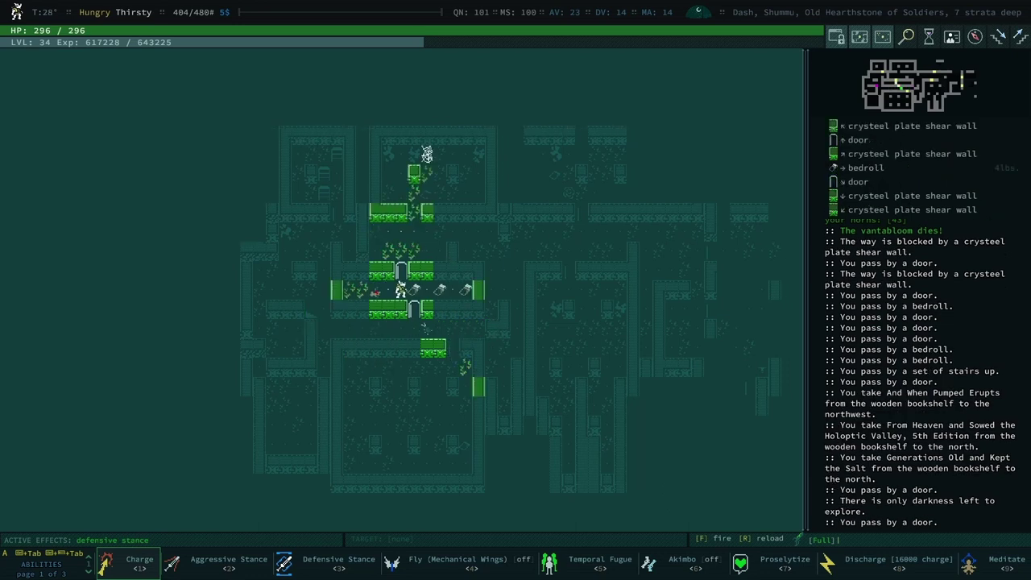
key("Up")
key("Up")
key("Up")
key("Right")
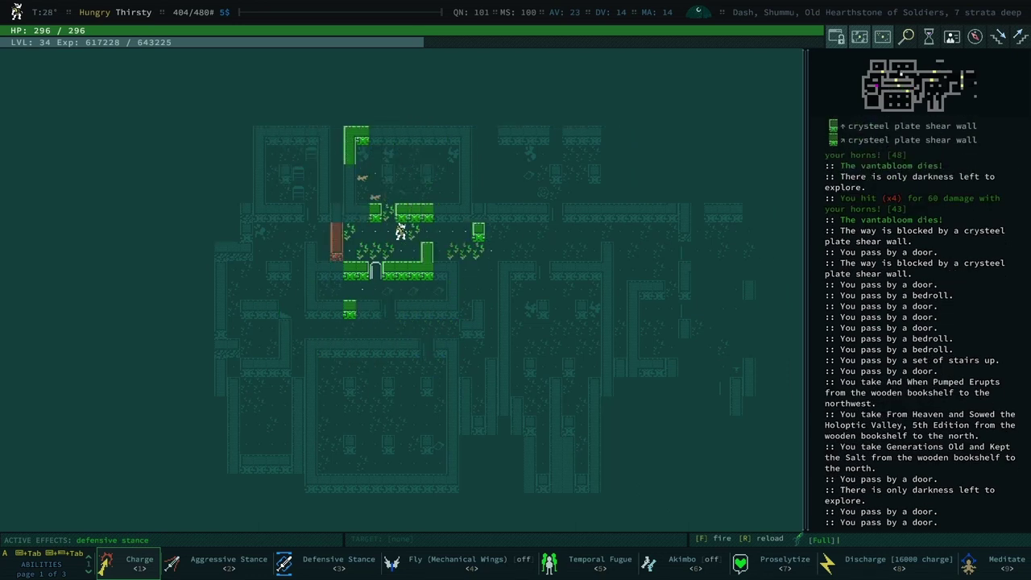
key("Right")
key("Right")
key("Right")
- Auto-explore further east, then walk south along the corridor
key("0")
key("Escape")
key("Down")
key("Right")
key("Down")
key("Left")
key("Down")
key("Down")
key("Down")
key("Up")
- Kill a vantabloom and examine the arch dervish that halted exploring
key("Right")
key("Right")
key("Right")
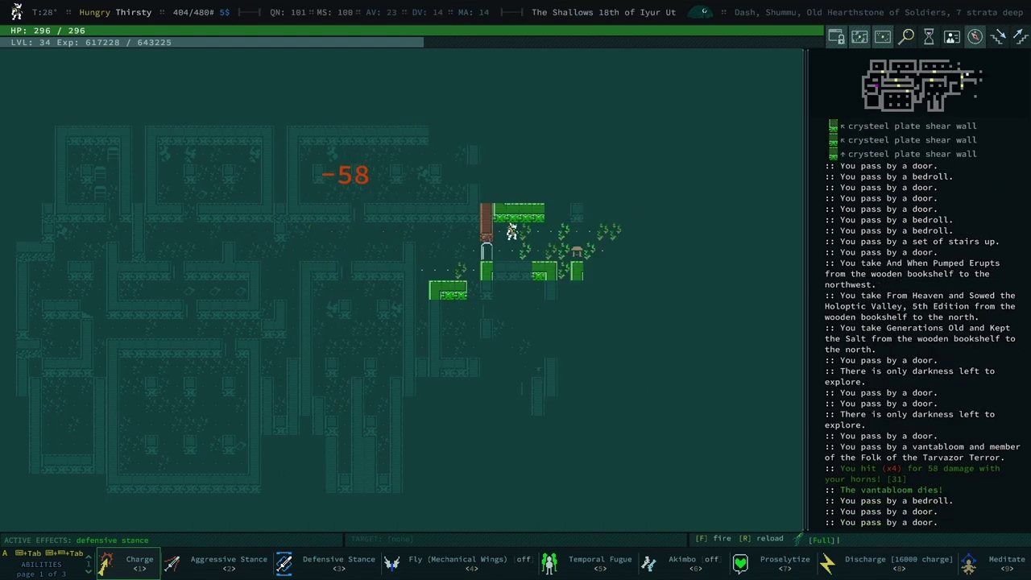
key("Down")
key("Down")
key("Down")
key("l")
key("Right")
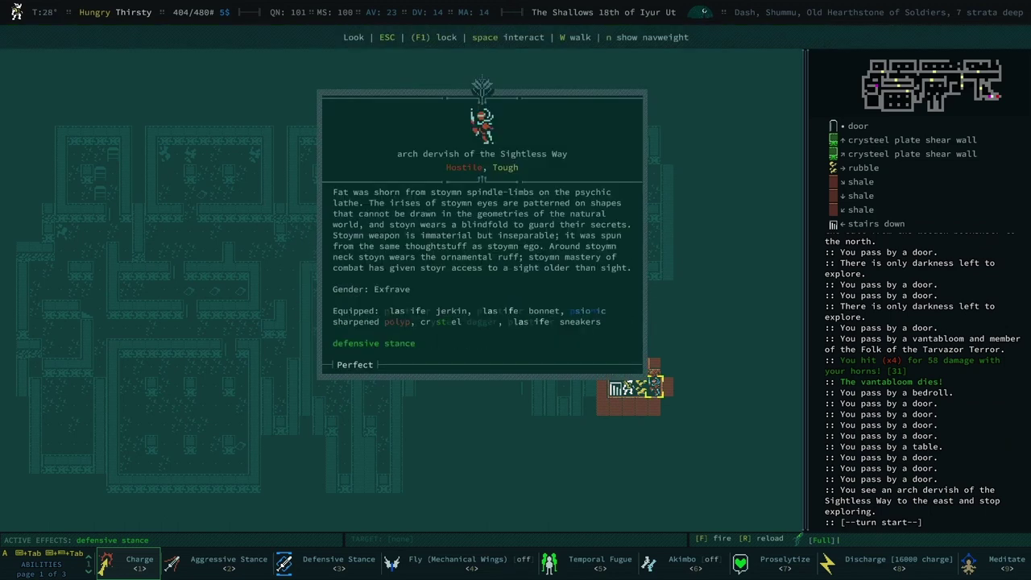
key("Escape")
key("Up")
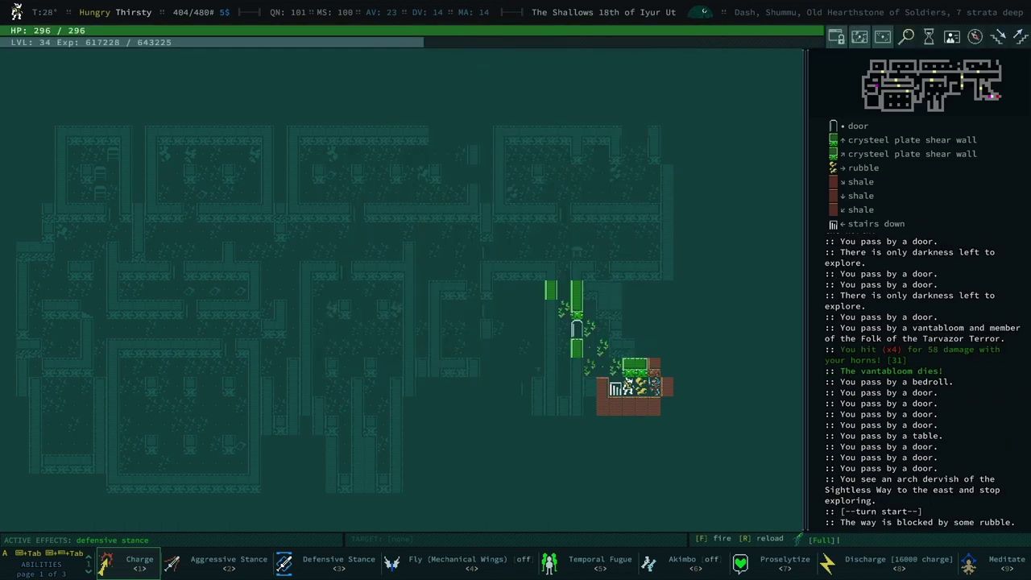
- Walk up the green corridor to the stairs down
key("KP_7")
key("KP_7")
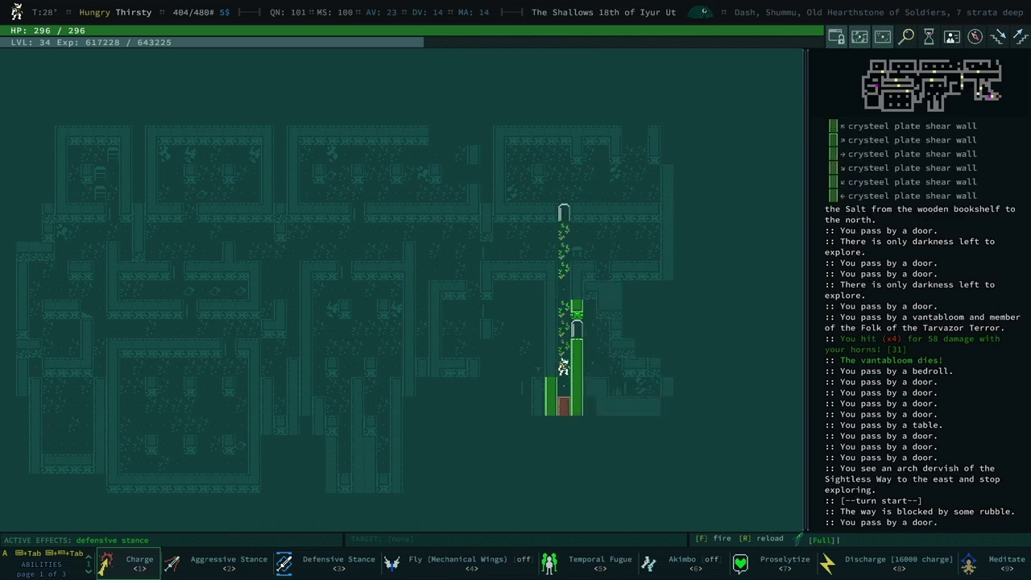
key("KP_8")
key("KP_8")
key("KP_8")
key("KP_8")
key("KP_3")
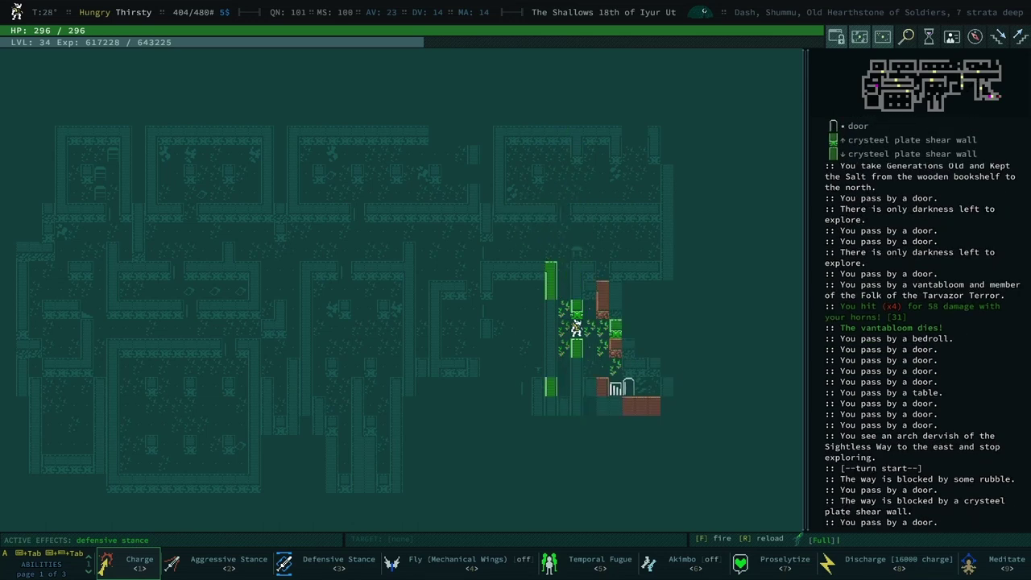
key("KP_3")
key("KP_3")
- Descend to Hapad Hollow and examine the tongue tyrant
key("greater")
key("KP_8")
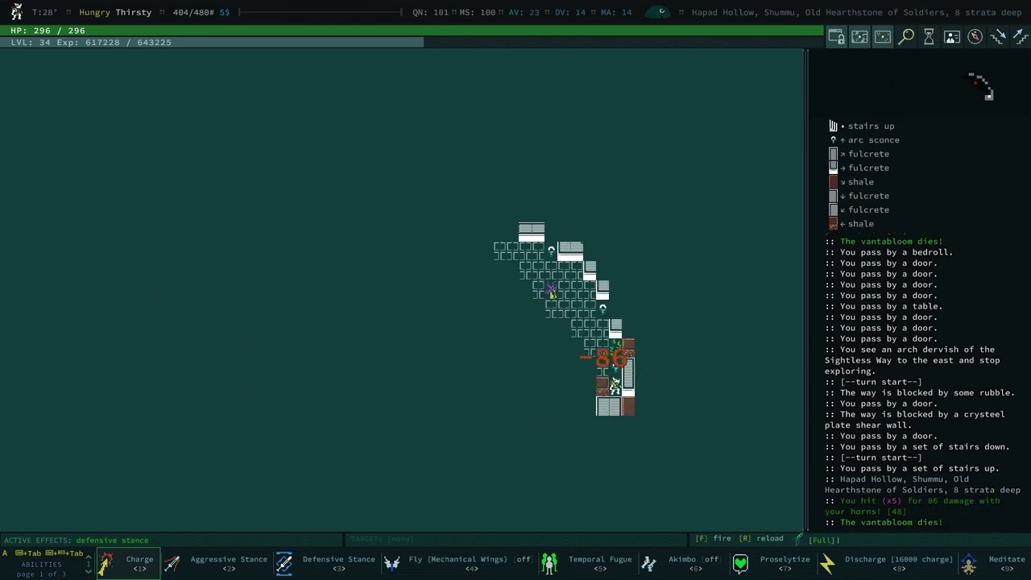
key("l")
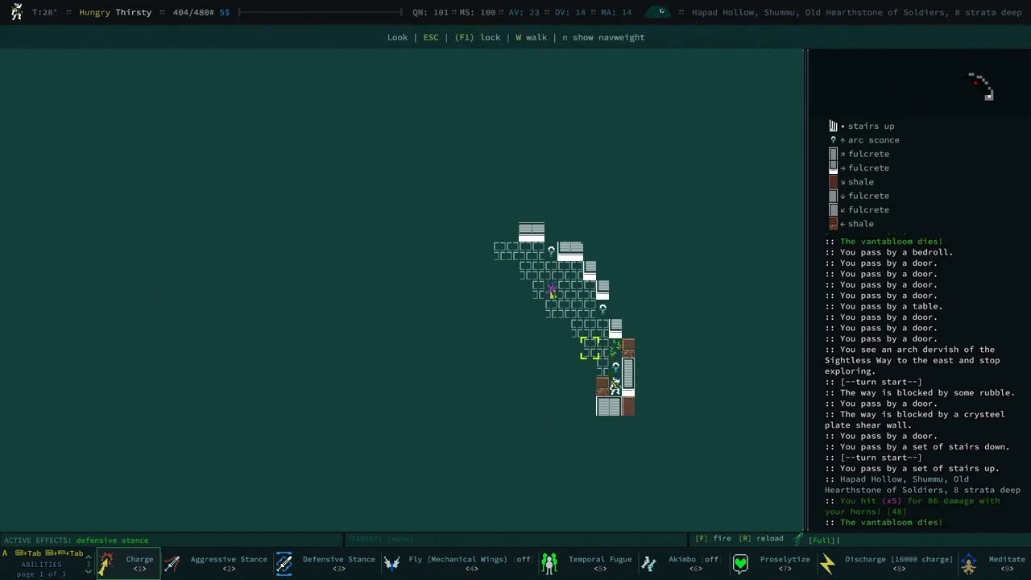
key("KP_7")
key("KP_7")
key("KP_7")
key("KP_8")
key("KP_8")
key("Escape")
- Kill the tongue tyrant for 825 XP and walk to the crysteel weapon rack
key("KP_7")
key("KP_7")
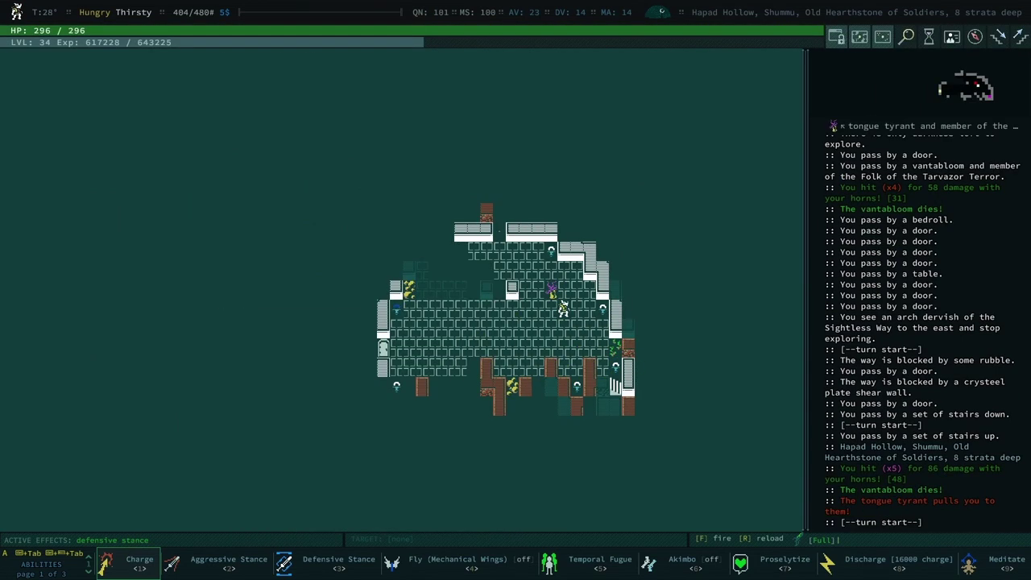
key("KP_7")
key("KP_7")
key("KP_7")
key("KP_7")
key("KP_7")
key("KP_7")
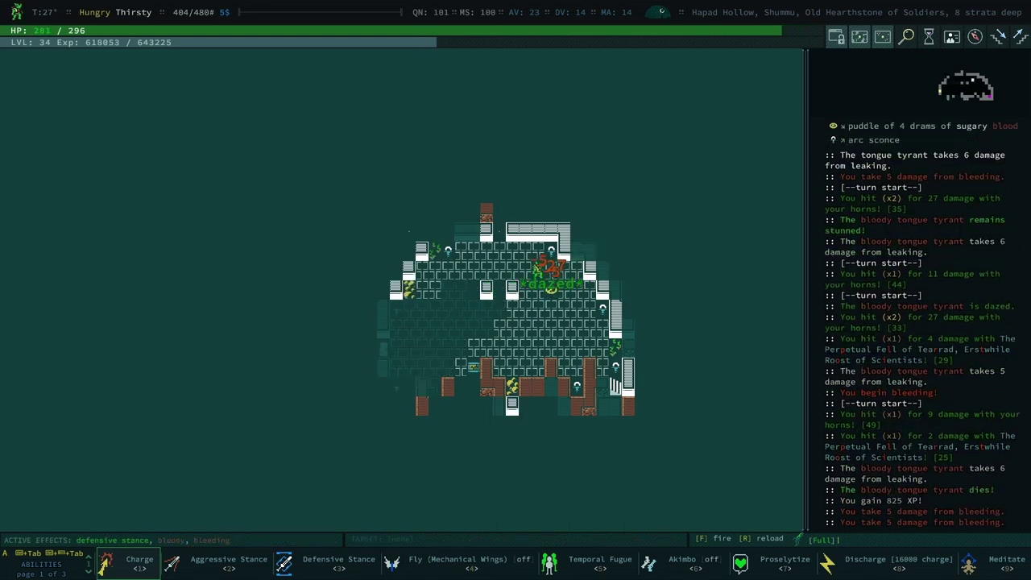
key("KP_7")
key("KP_1")
key("KP_1")
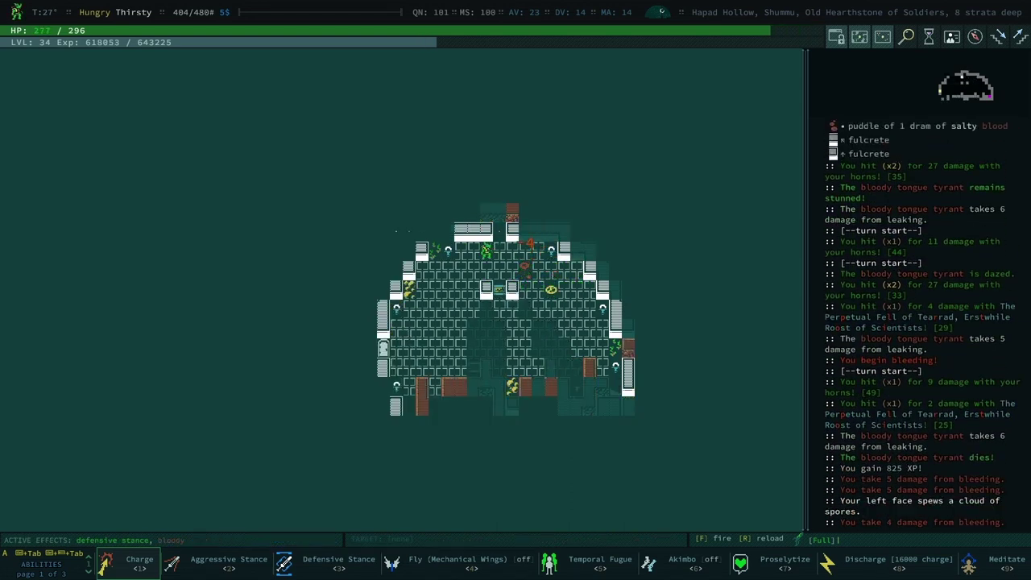
key("KP_1")
key("KP_1")
key("KP_2")
key("KP_2")
key("KP_2")
key("KP_2")
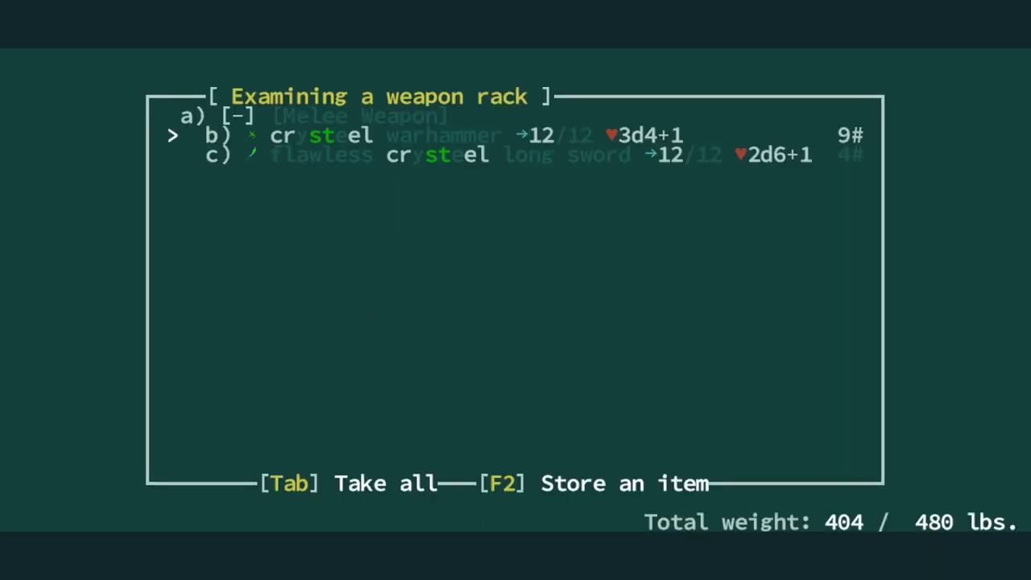
- Examine the engraved battle axe on the next rack, adding Resheph lore to the journal
key("Escape")
key("KP_6")
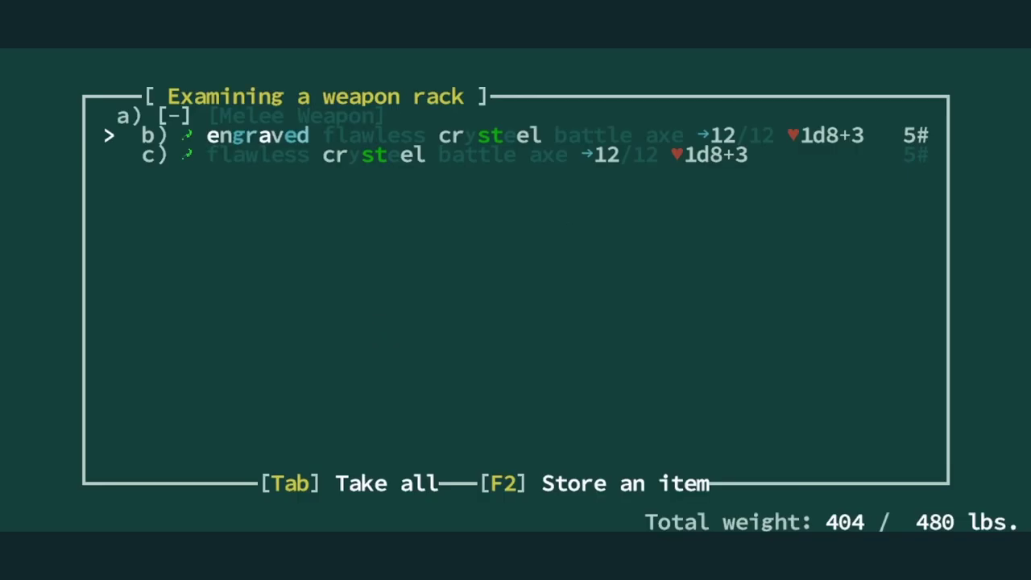
key("space")
key("l")
key("space")
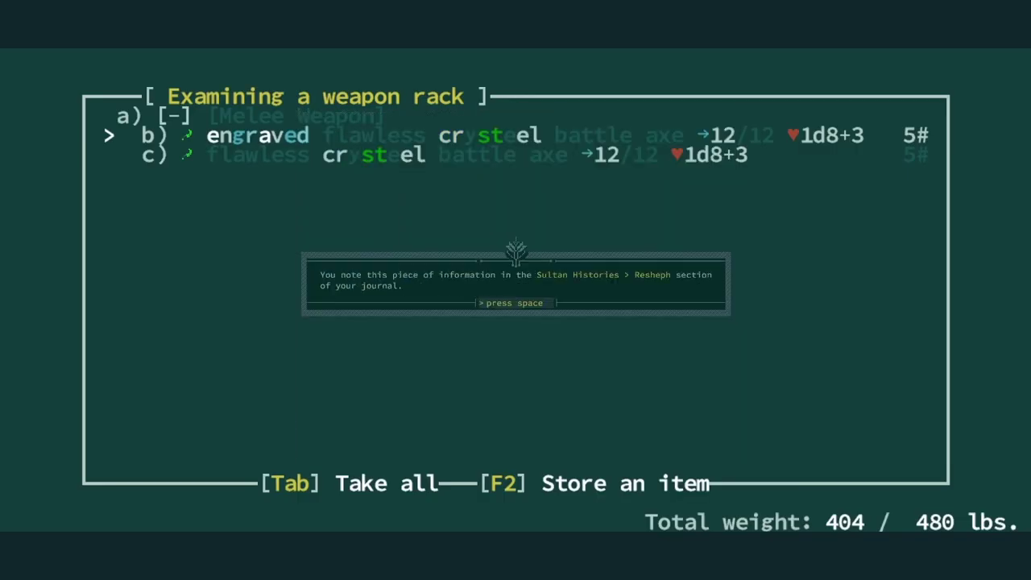
key("space")
key("Escape")
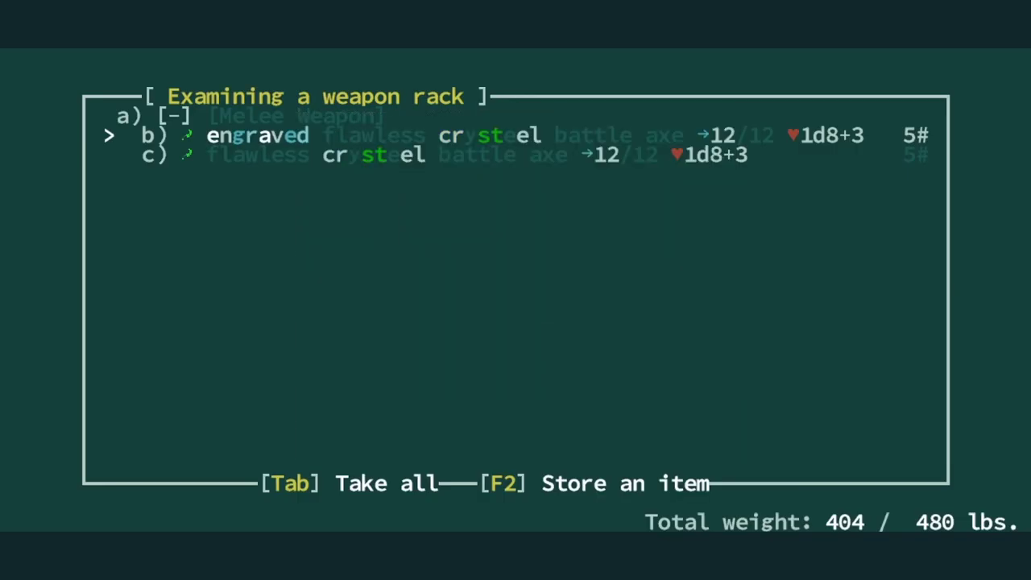
- Walk north to the wooden bookshelf and open its two books
key("space")
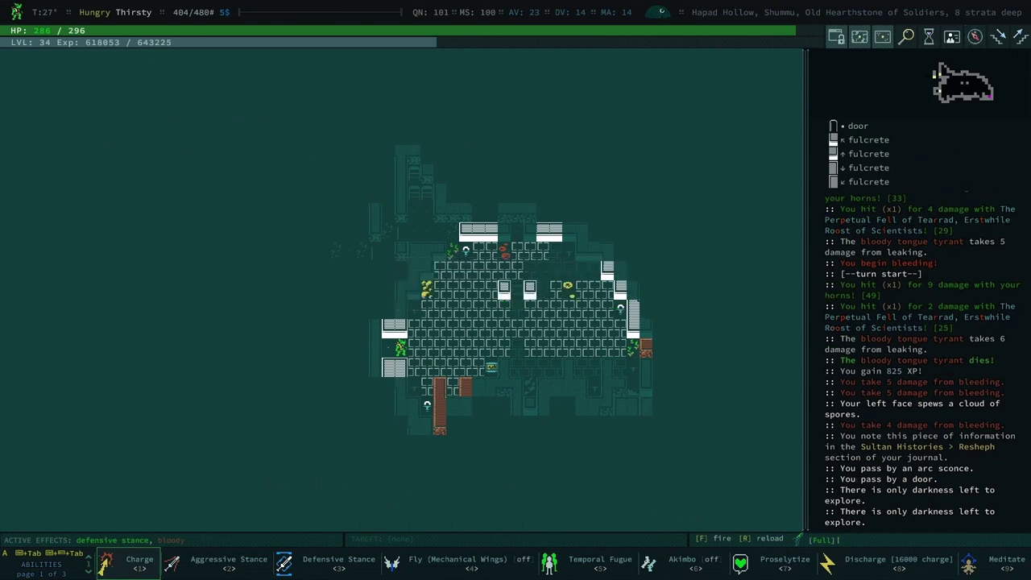
key("Up")
key("Up")
key("Up")
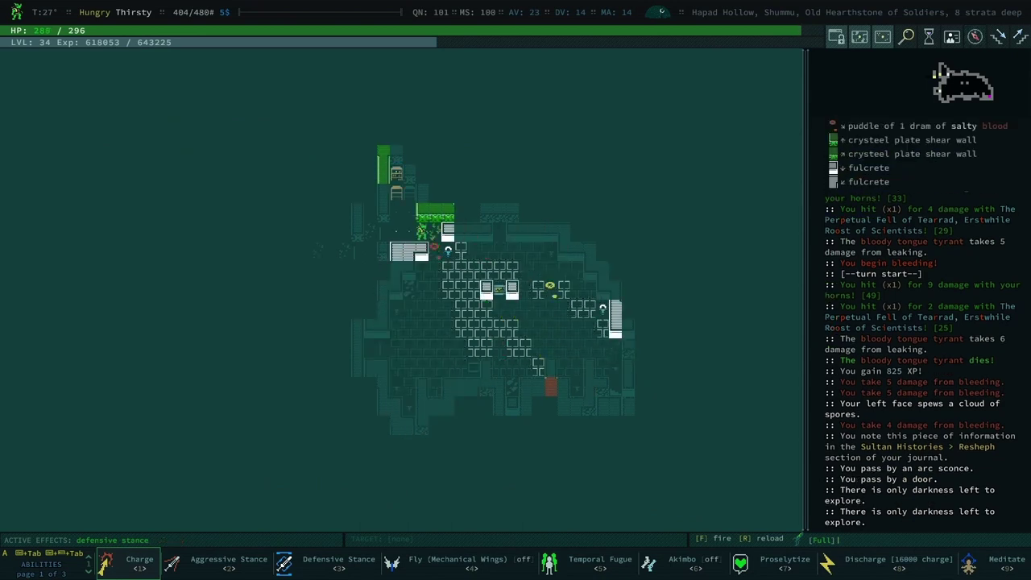
key("Up")
key("Up")
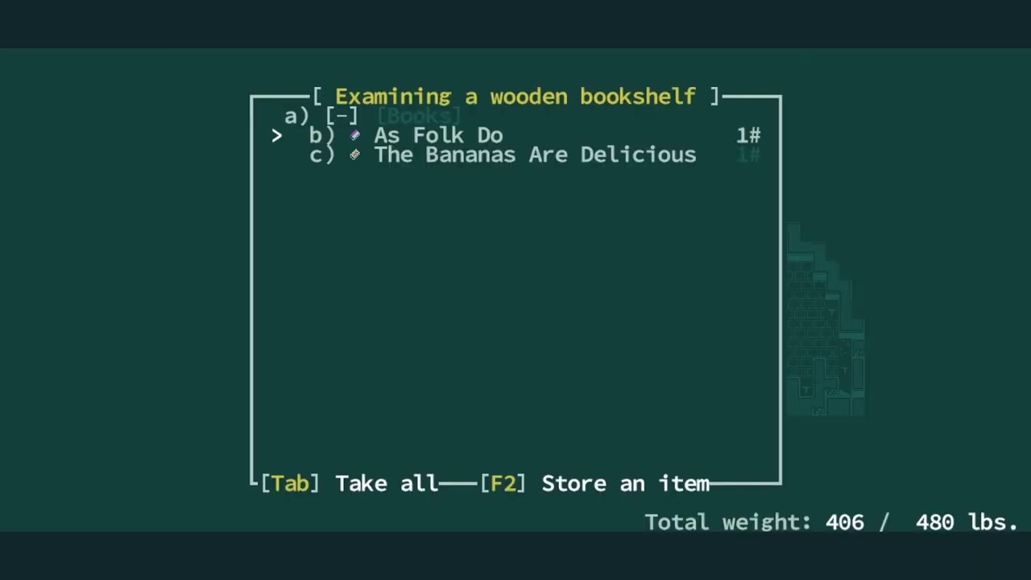
key("Up")
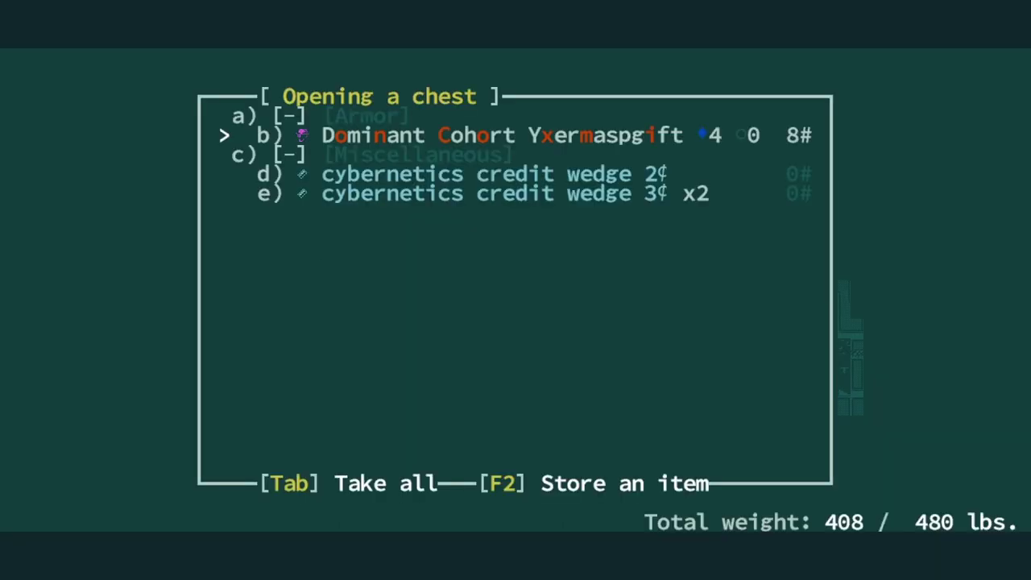
- Take the Dominant Cohort Yxermaspgift from the chest, completing its recovery quest
key("Return")
key("Down")
key("g")
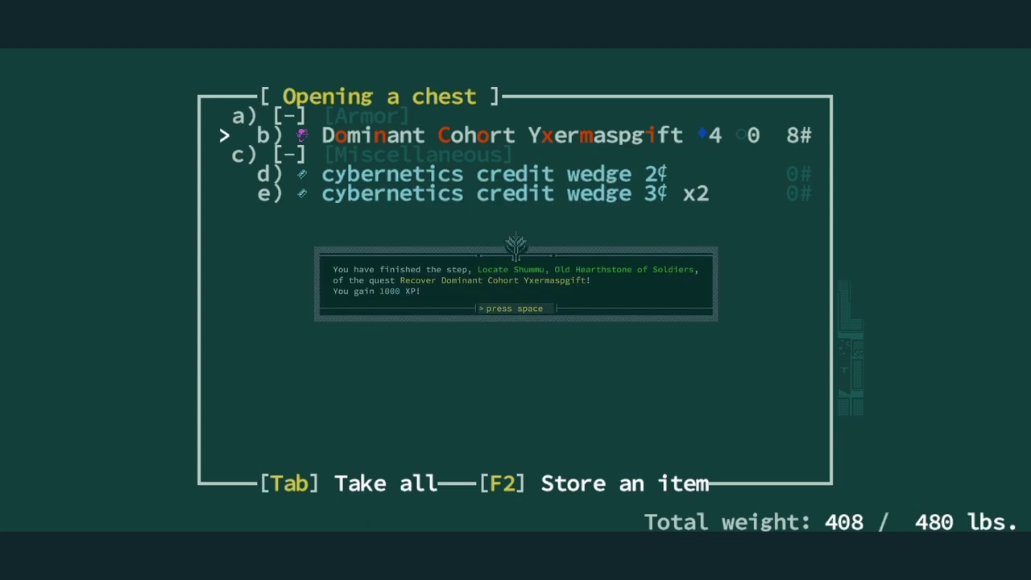
key("space")
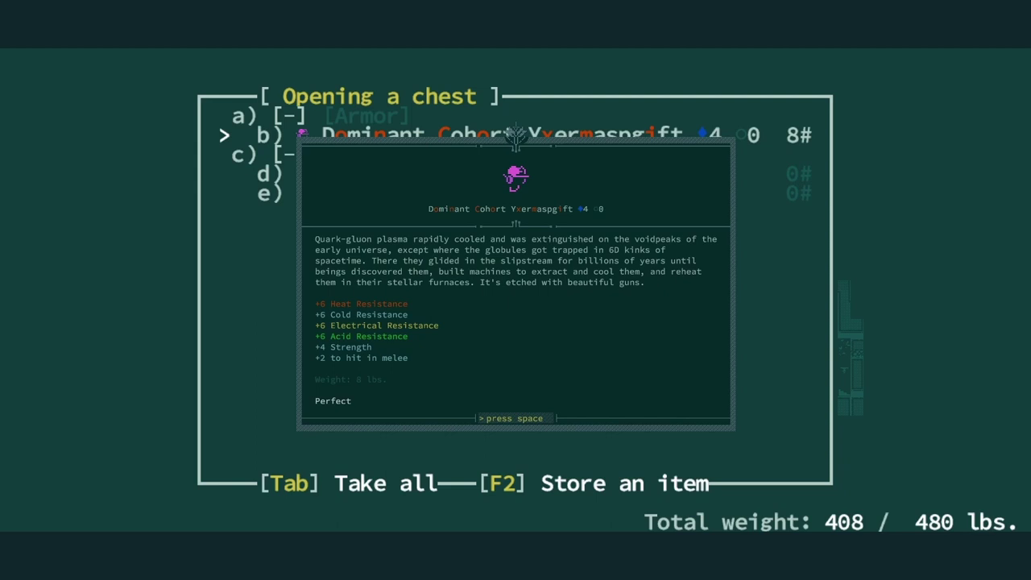
- Equip the helmet on the Left Head and take both credit wedges
key("space")
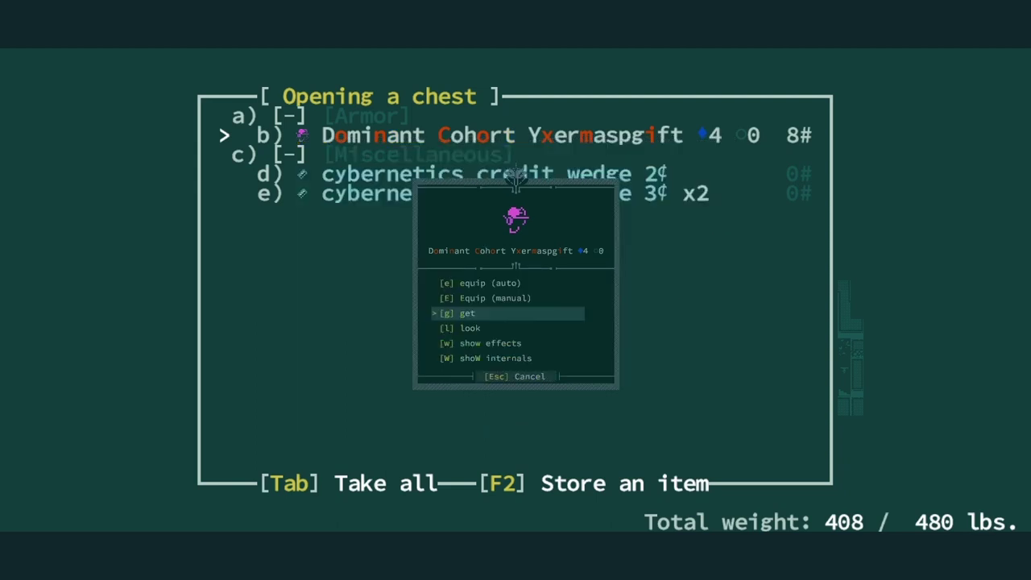
key("Up")
key("space")
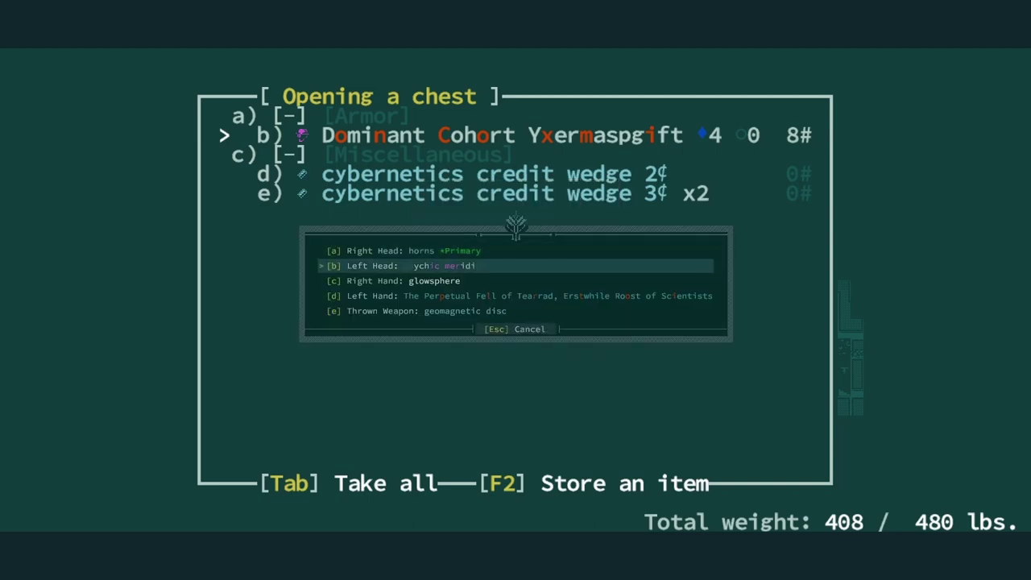
key("space")
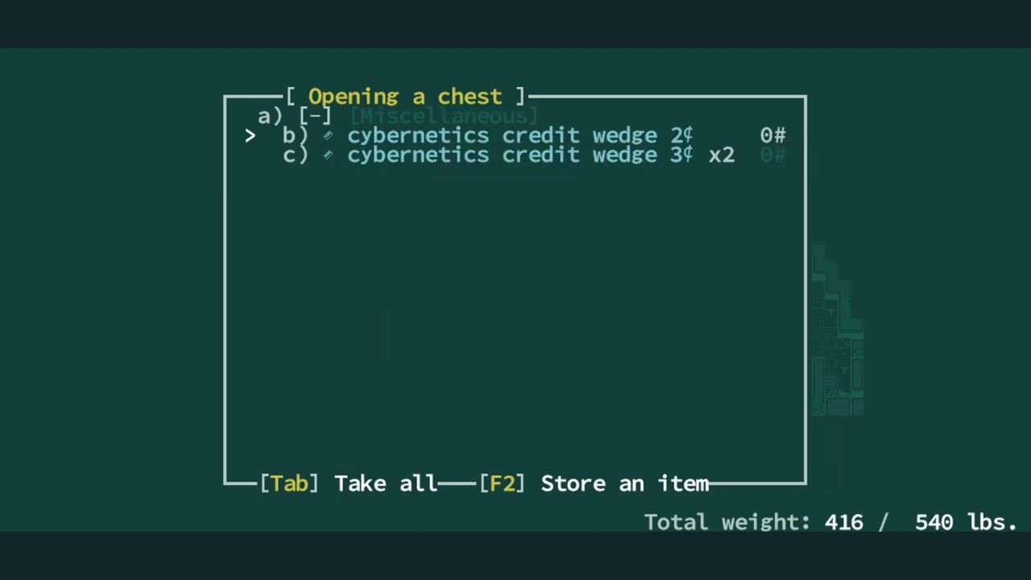
key("space")
key("space")
key("space")
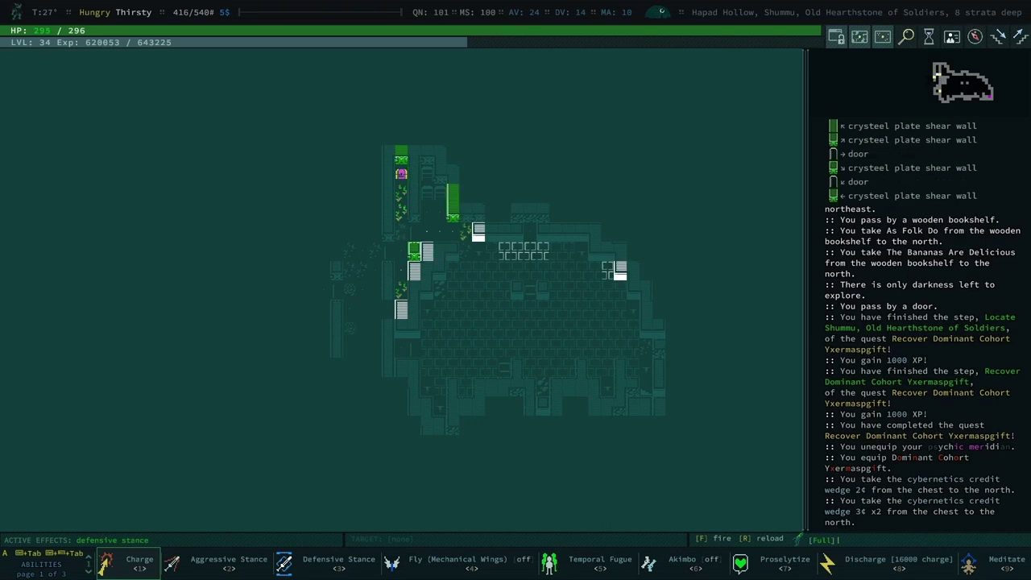
- Head west toward the unexplored rooms, killing the vantablooms blocking the way
key("Left")
key("Left")
key("Left")
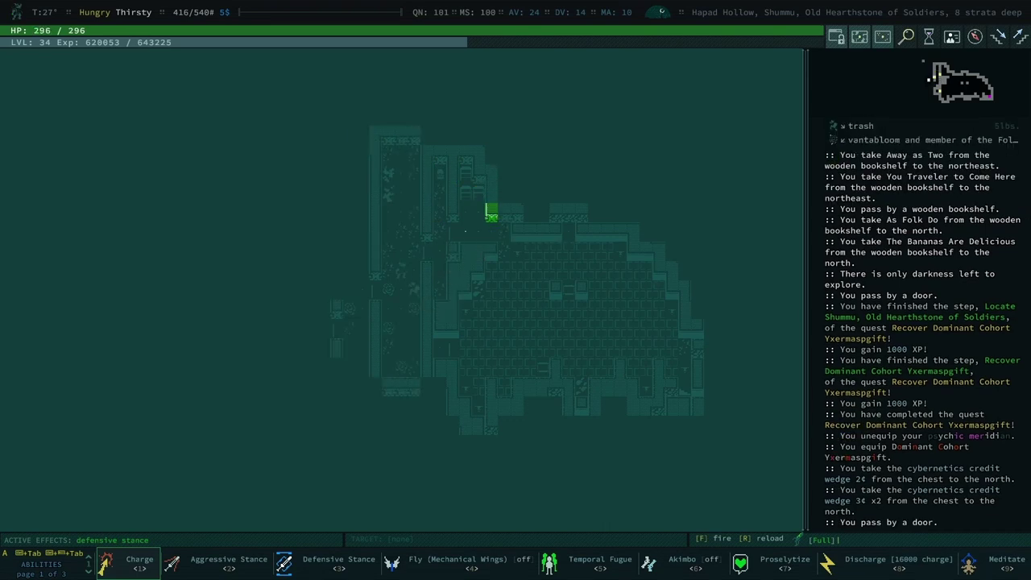
key("Left")
key("Left")
key("Left")
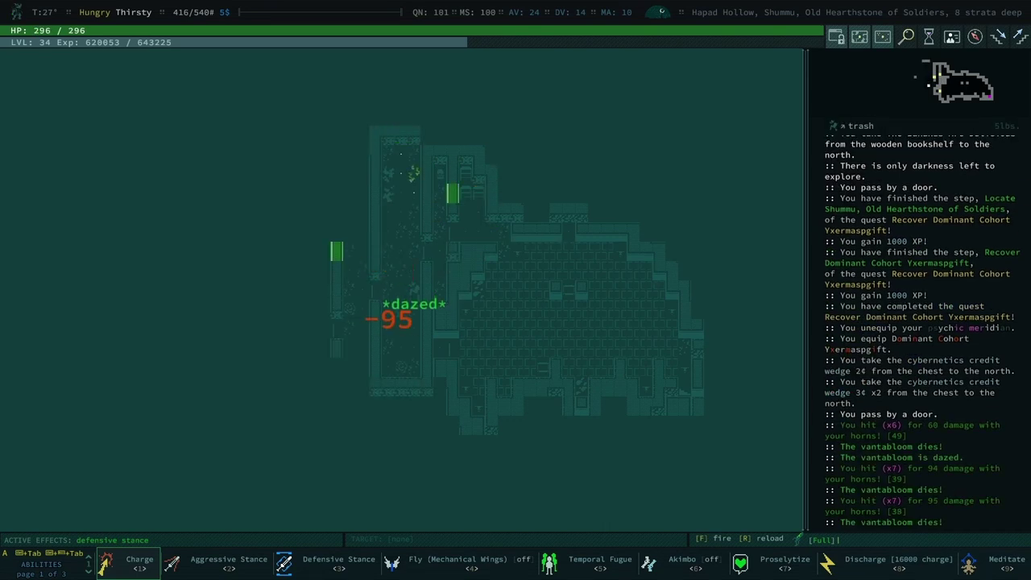
key("Left")
key("Left")
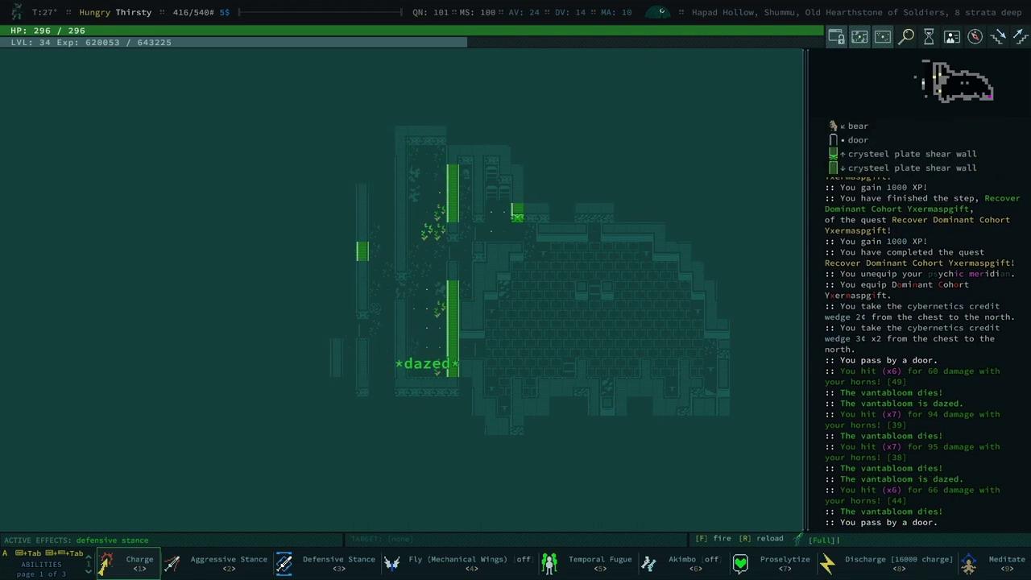
key("Left")
key("Left")
key("Left")
key("Left")
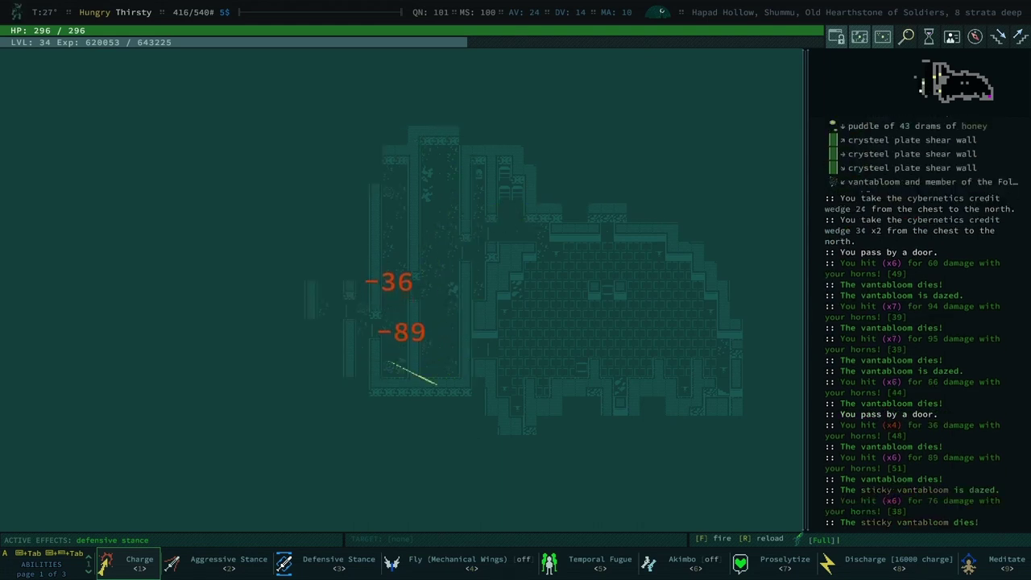
key("Left")
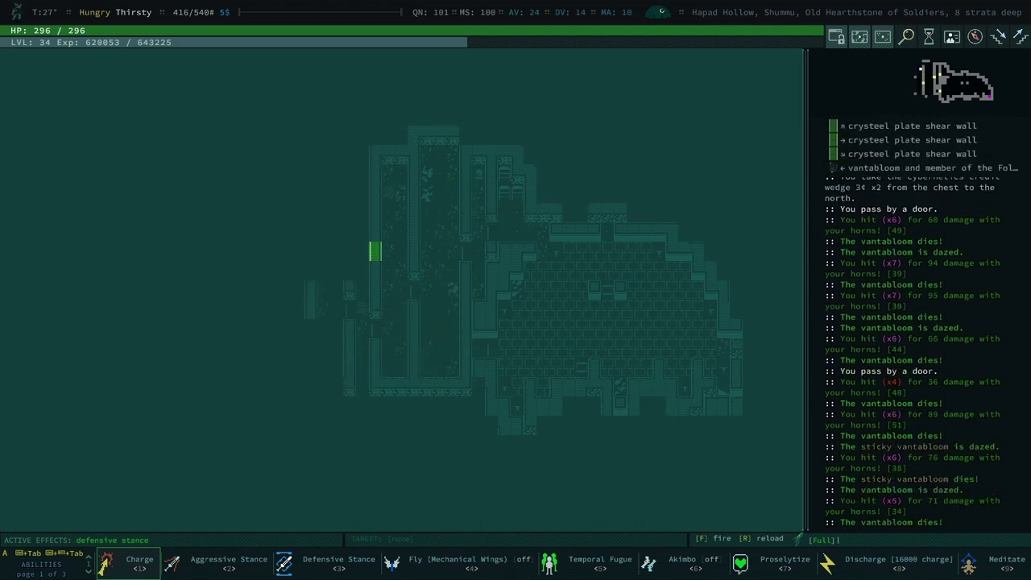
key("Left")
- Pass west through the door and kill more vantablooms, including a dazed one
key("Down")
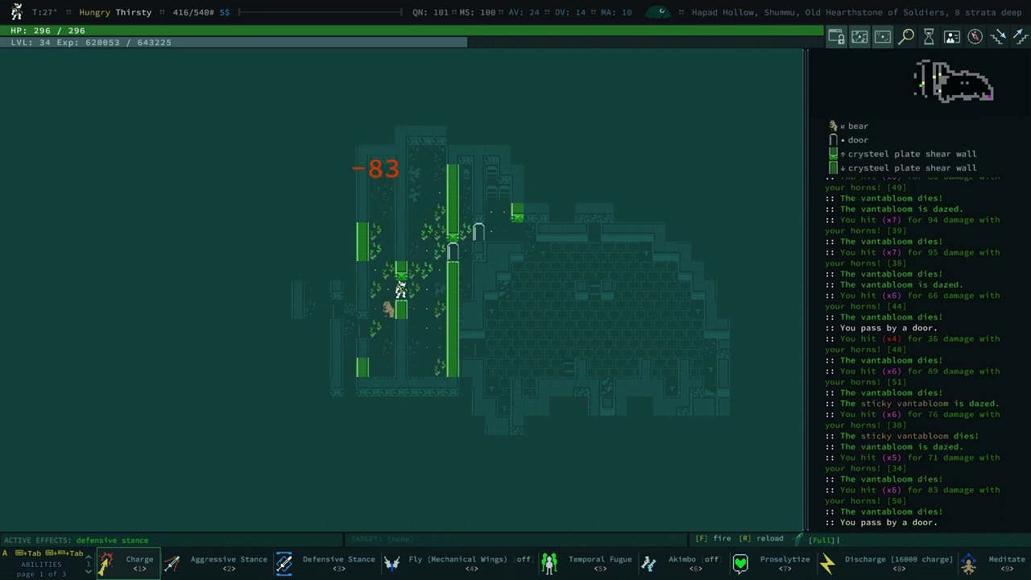
key("Right")
key("Left")
key("Left")
key("Left")
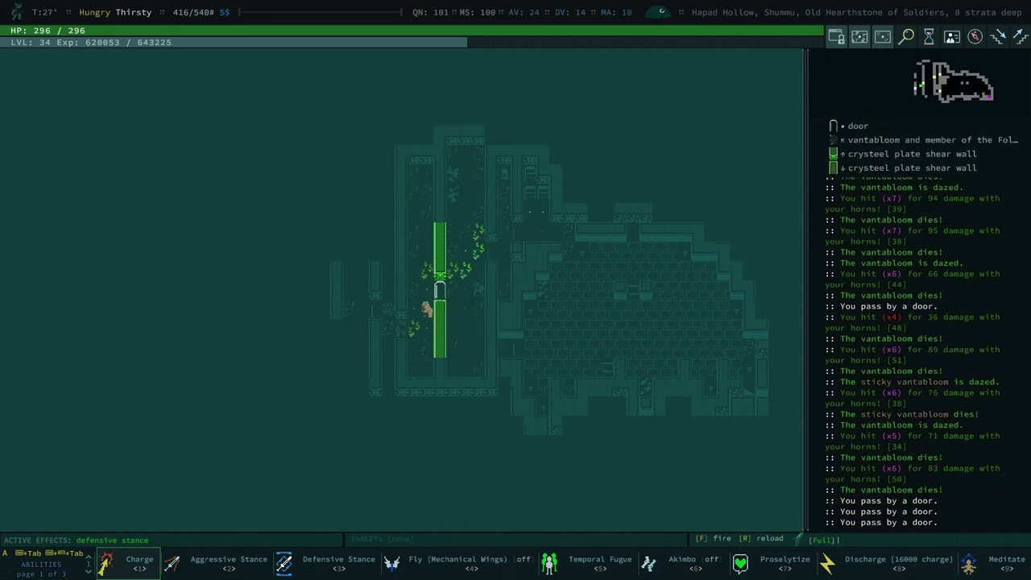
key("Left")
key("Left")
key("Left")
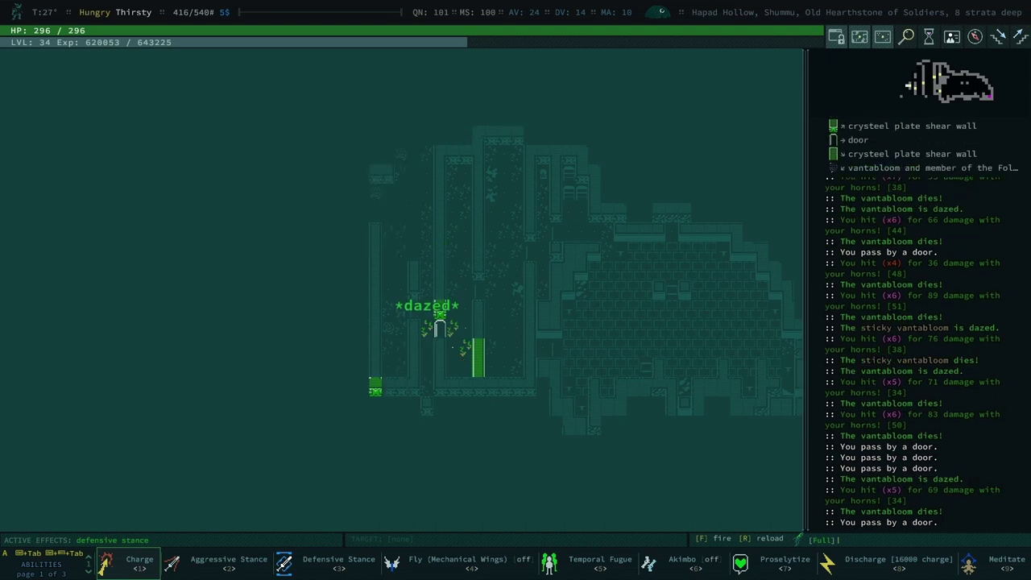
key("Left")
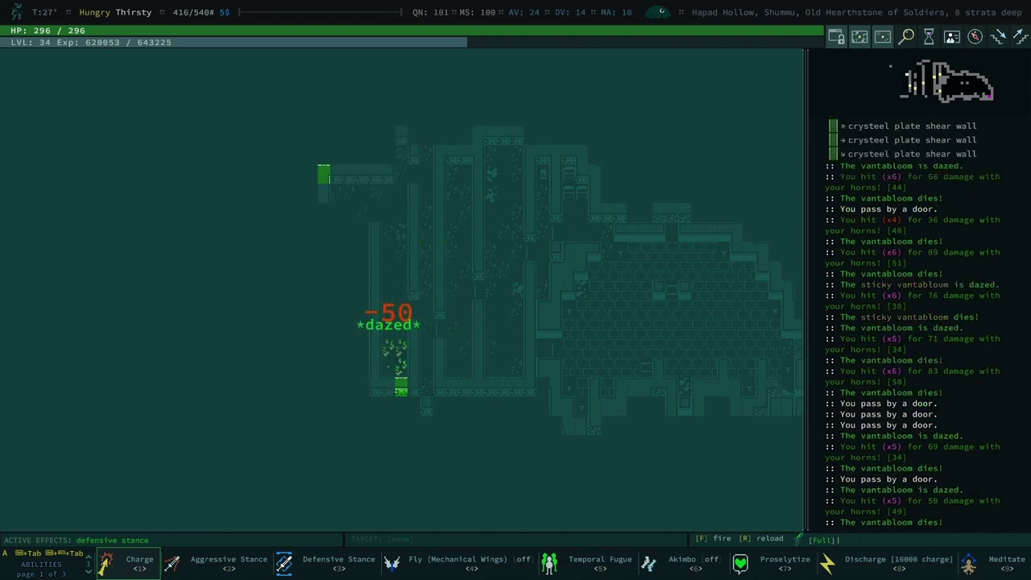
key("Left")
key("Right")
key("Right")
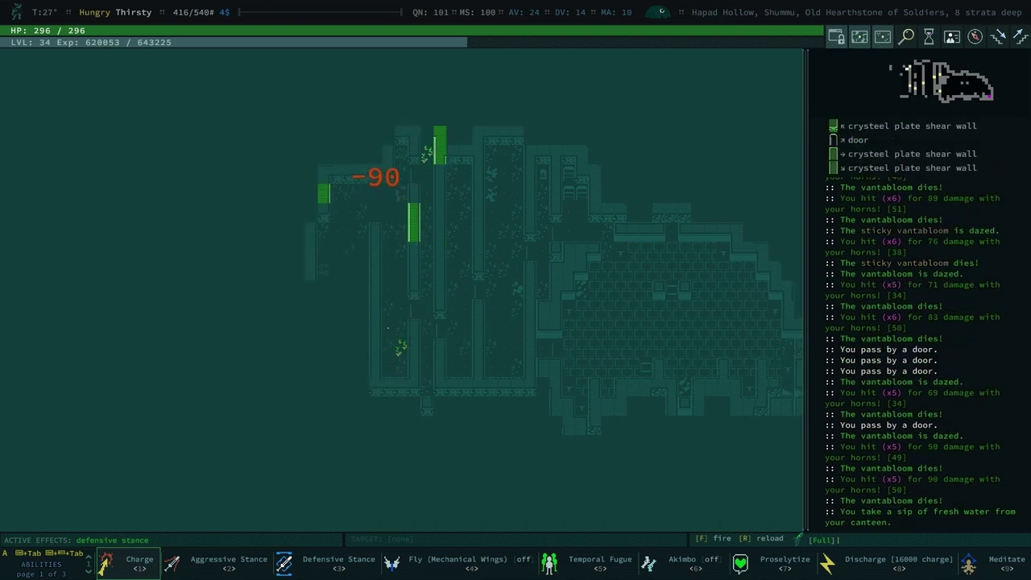
key("Right")
- Auto-explore the remaining rooms, clearing a vantabloom, and head north past the bookshelves
key("0")
key("space")
key("Left")
key("Left")
key("Left")
key("Left")
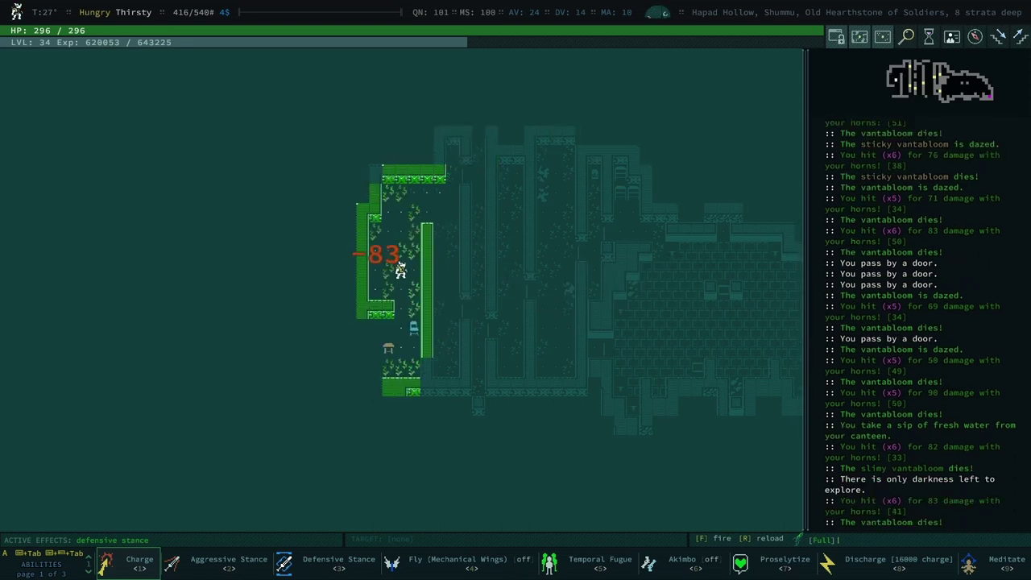
key("Right")
key("0")
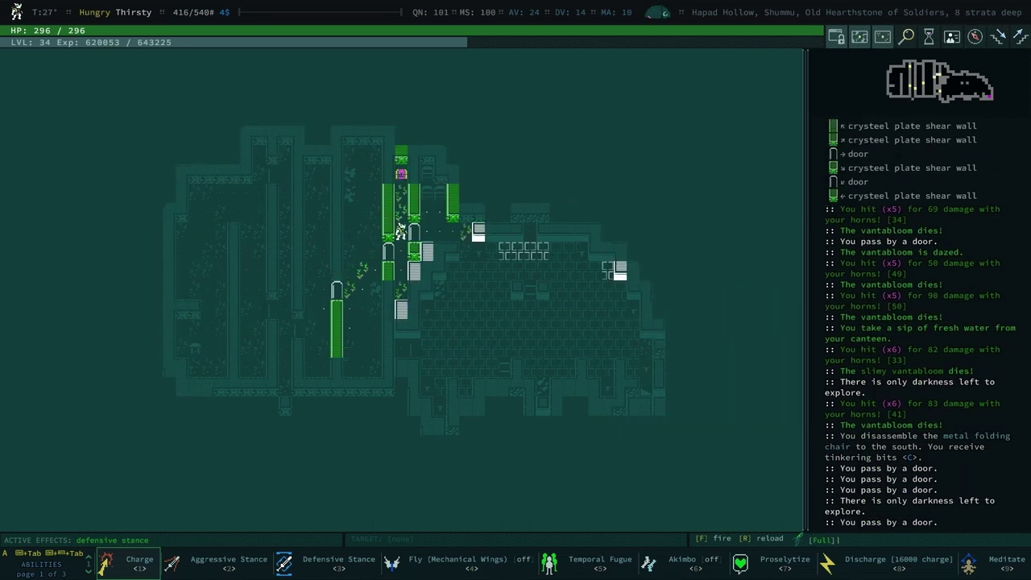
key("Up")
key("Up")
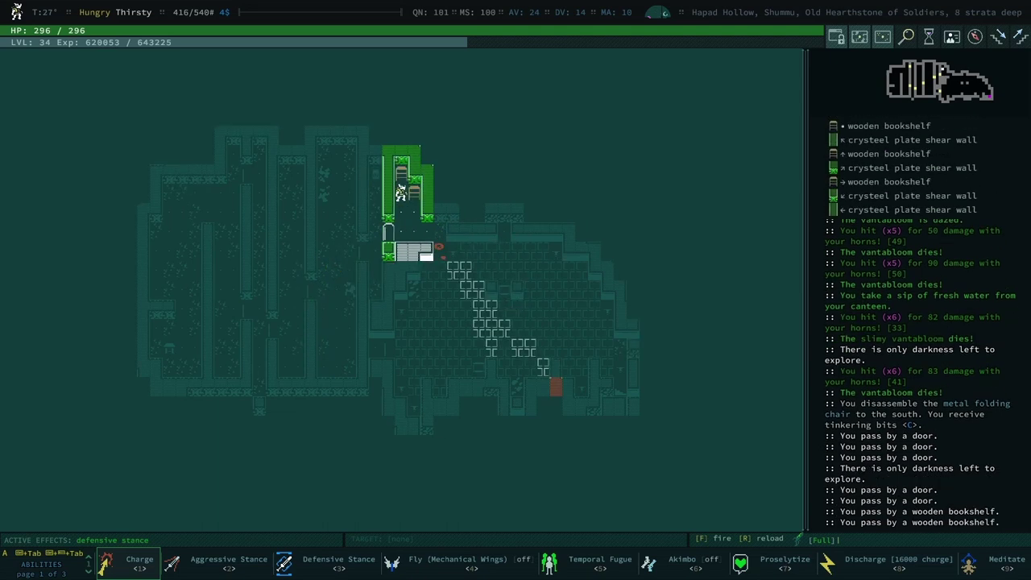
- Try travelling to the stairs, then auto-explore the lit room and last corners
key("shift+period")
key("Escape")
key("0")
key("0")
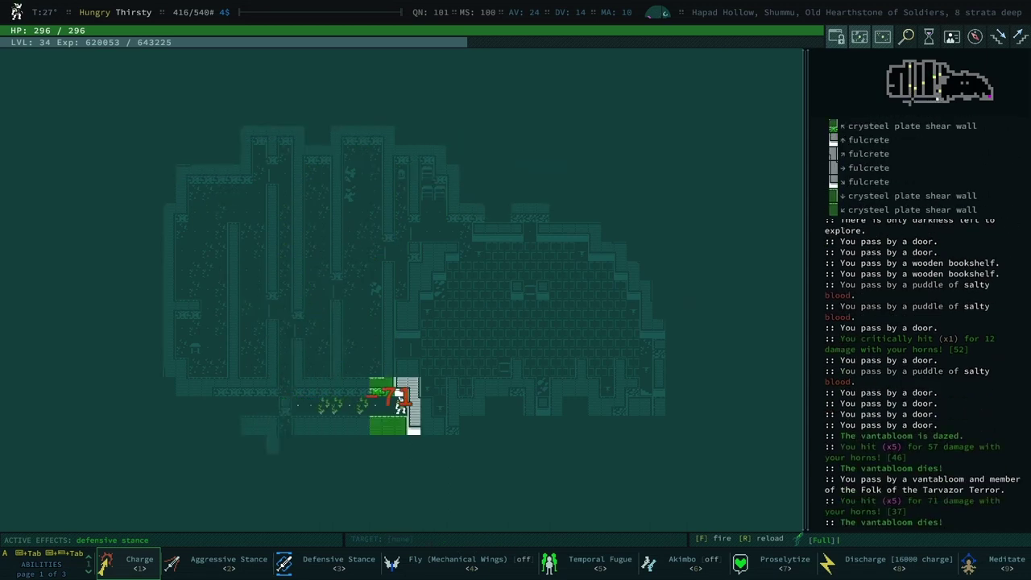
key("space")
key("0")
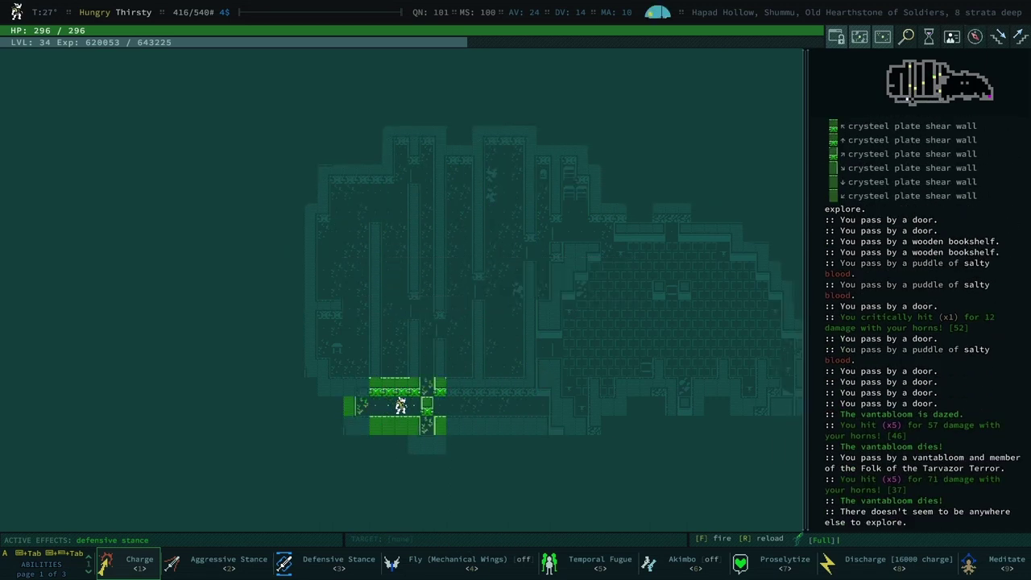
- Search the inventory by name for a pickaxe, then return to the map
key("i")
key("ctrl+f")
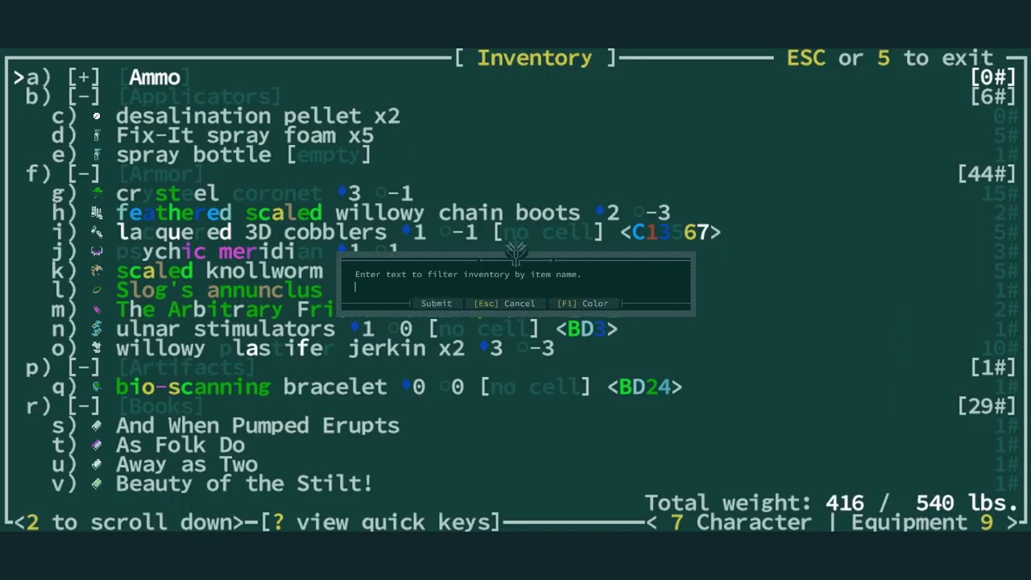
type("pick")
key("Return")
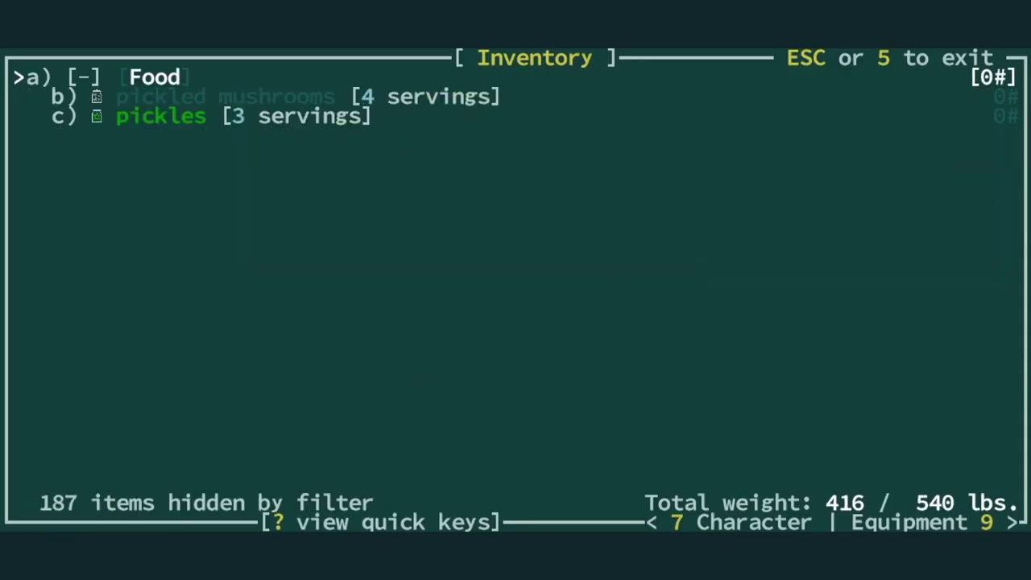
key("Escape")
- Walk north and east through a door and climb to the level above
key("Up")
key("Up")
key("Up")
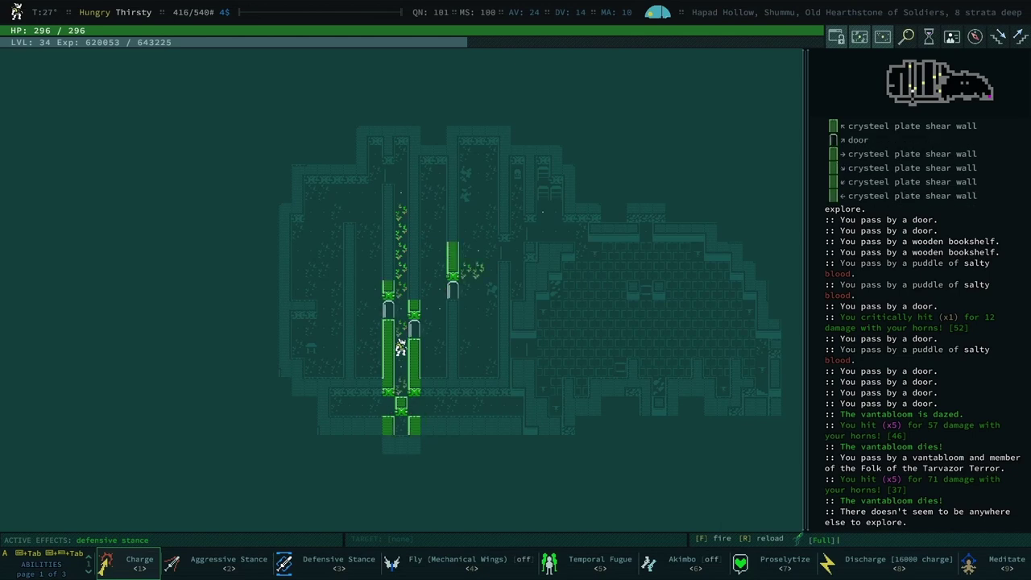
key("Up")
key("Up")
key("Up")
key("Up")
key("Up")
key("Up")
key("Up")
key("Up")
key("Right")
key("Right")
key("Right")
key("Right")
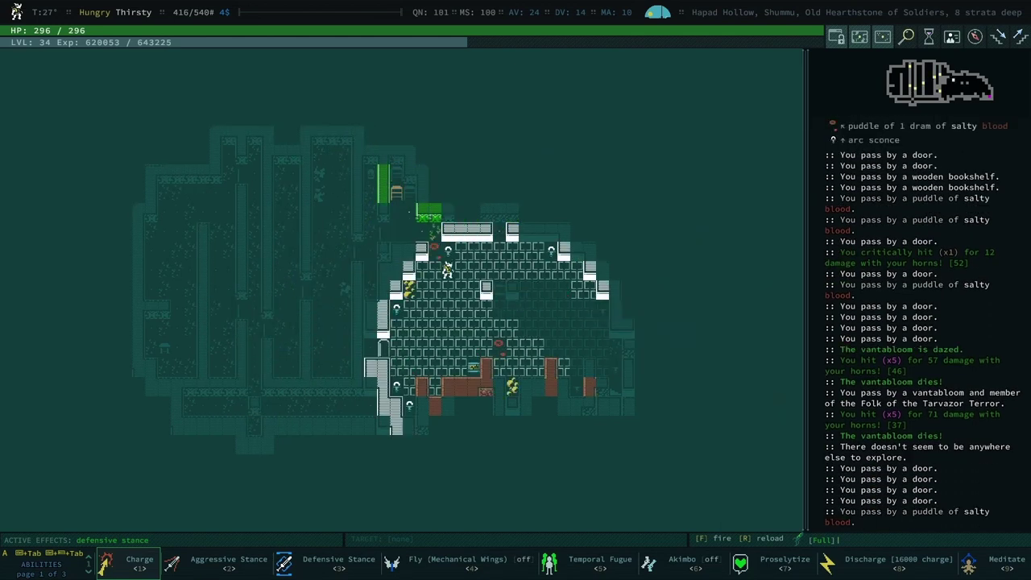
key("Right")
key("less")
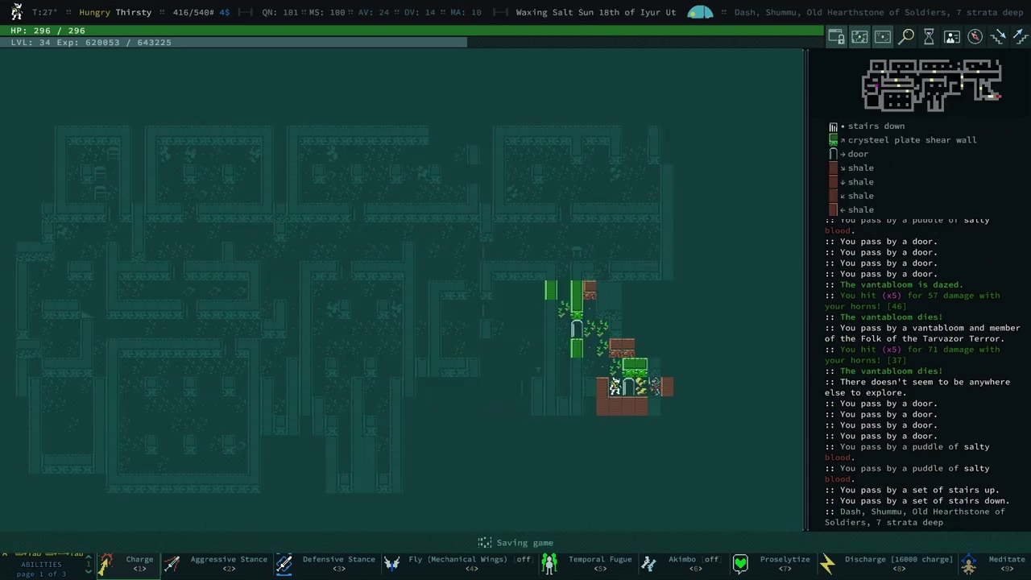
- Keep ascending through 6 strata to Mavah and reach the pickaxe
key("KP_7")
key("KP_7")
key("KP_7")
key("less")
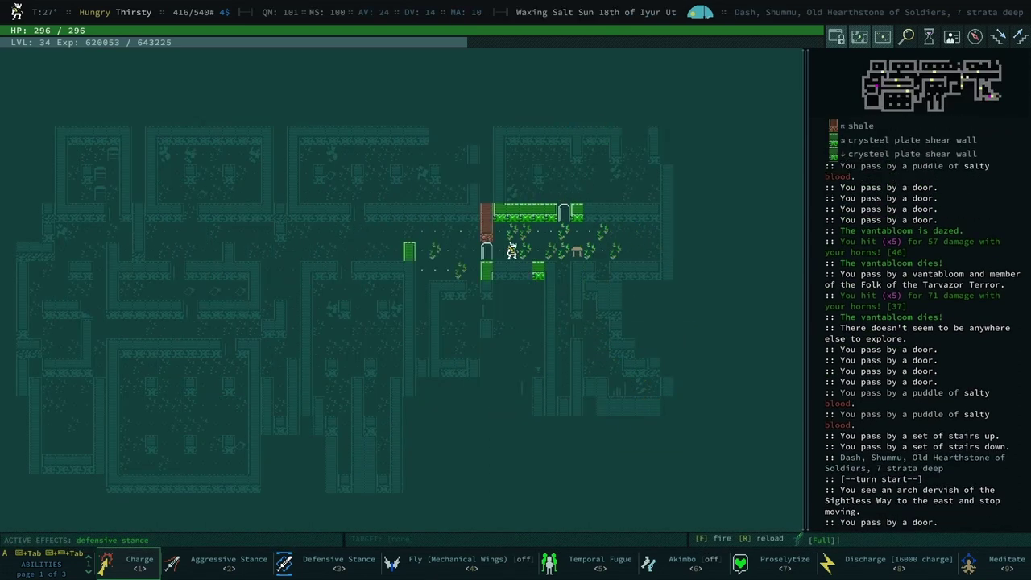
key("less")
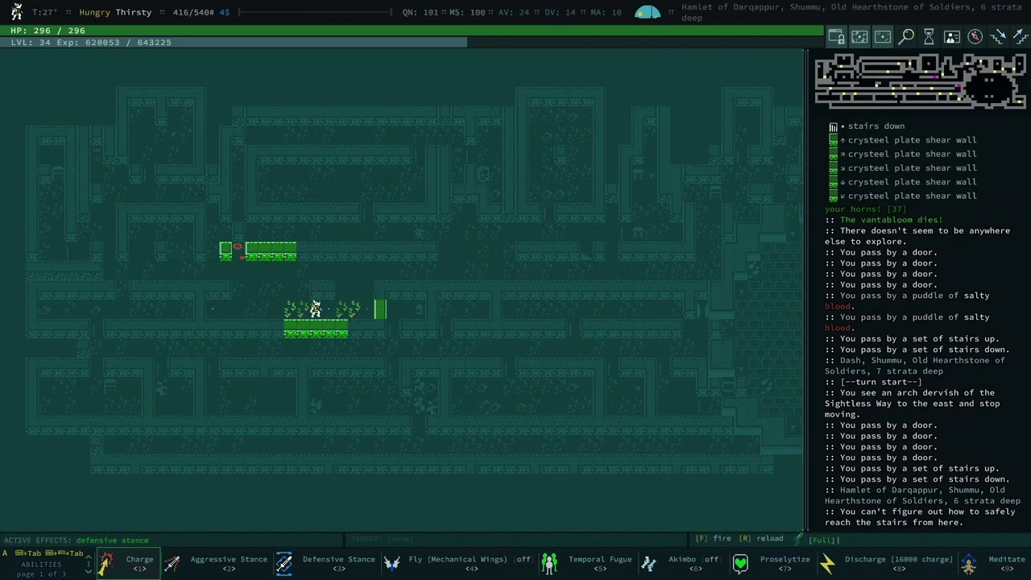
key("less")
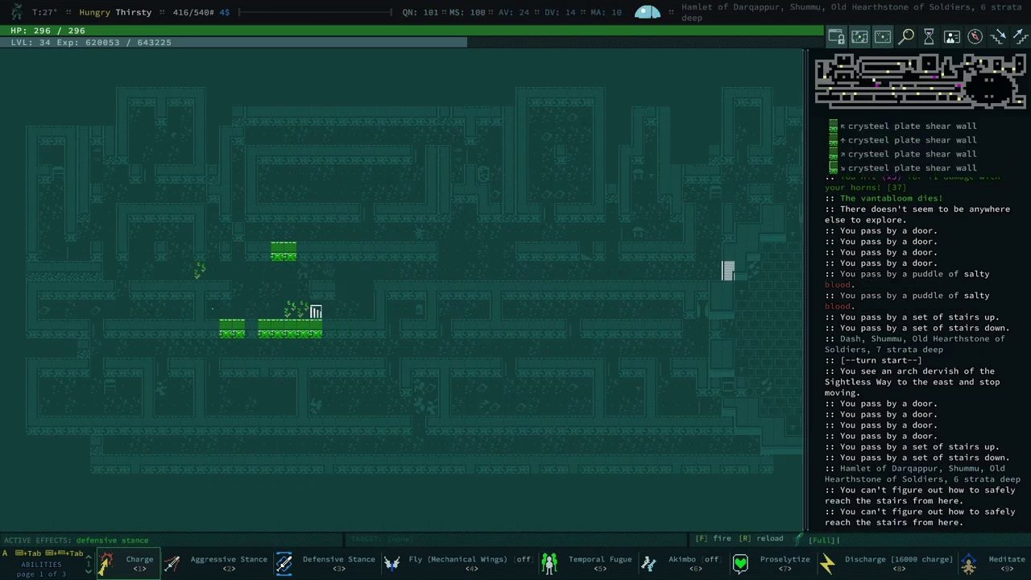
key("less")
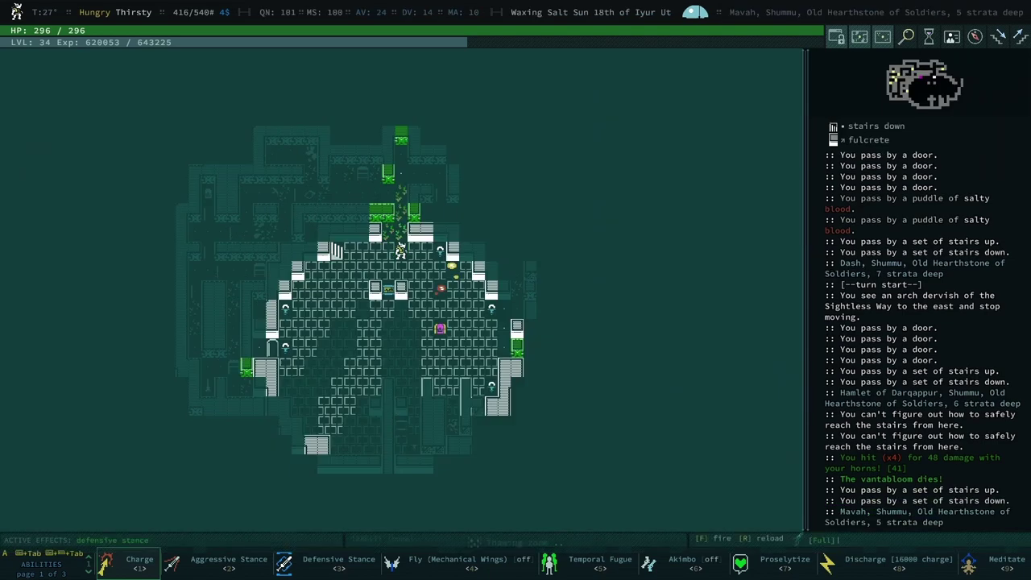
key("less")
- Pick up the pickaxe lying in Mavah
key("g")
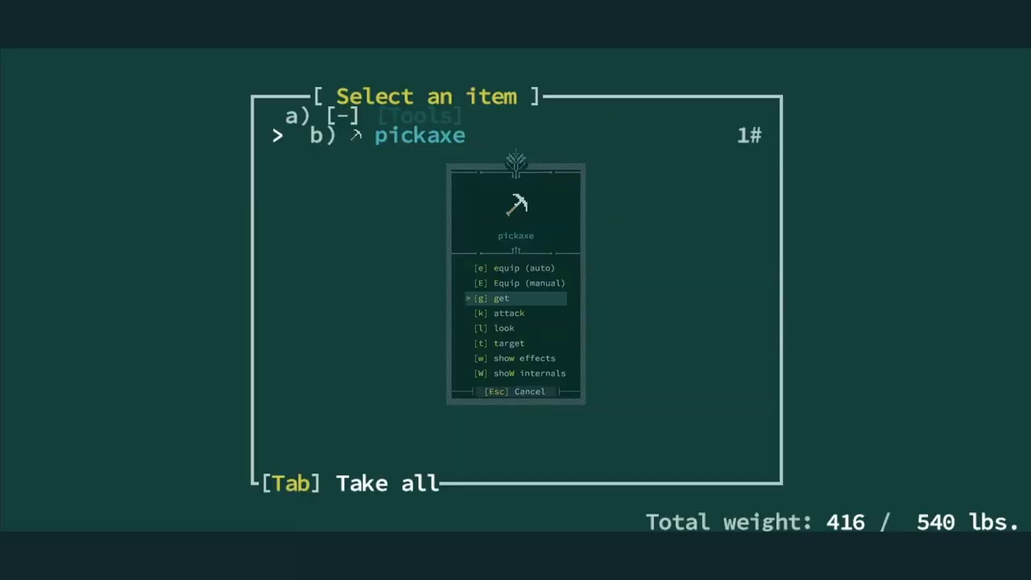
key("g")
key("Escape")
key("Escape")
key("Down")
key("Up")
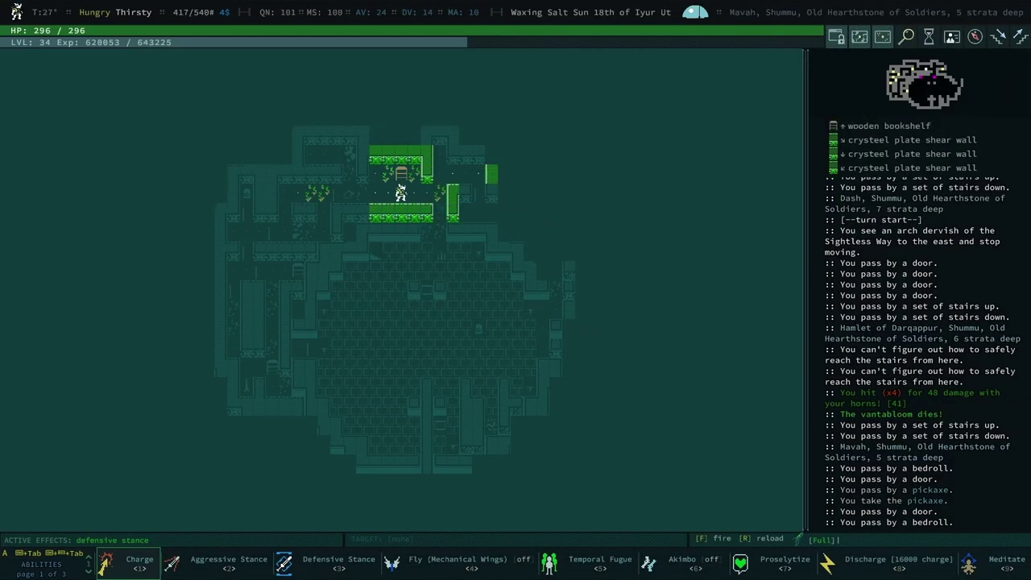
- Descend back to Hapad Hollow, equip the pickaxe, and open the character sheet
key("greater")
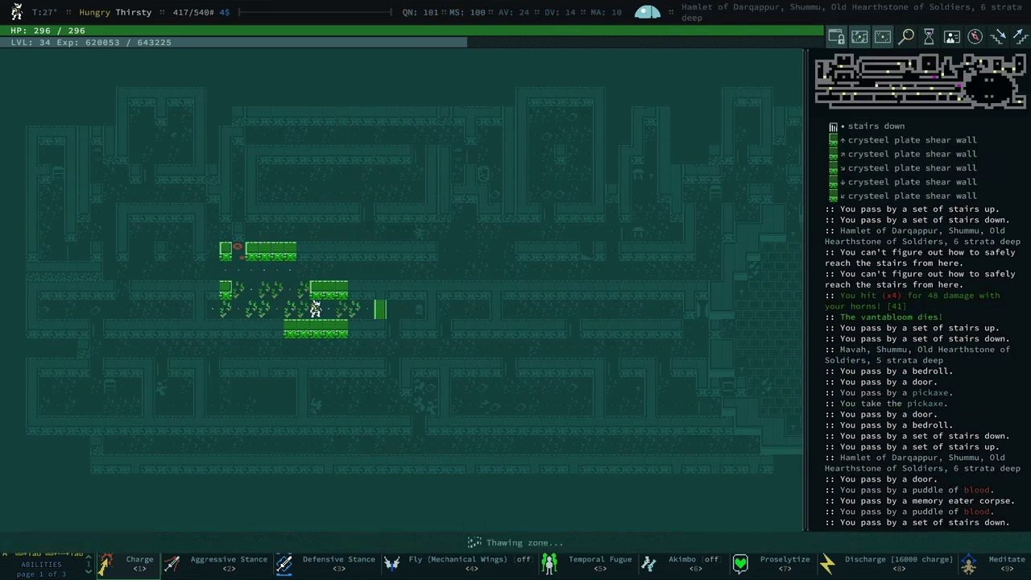
key("greater")
key("greater")
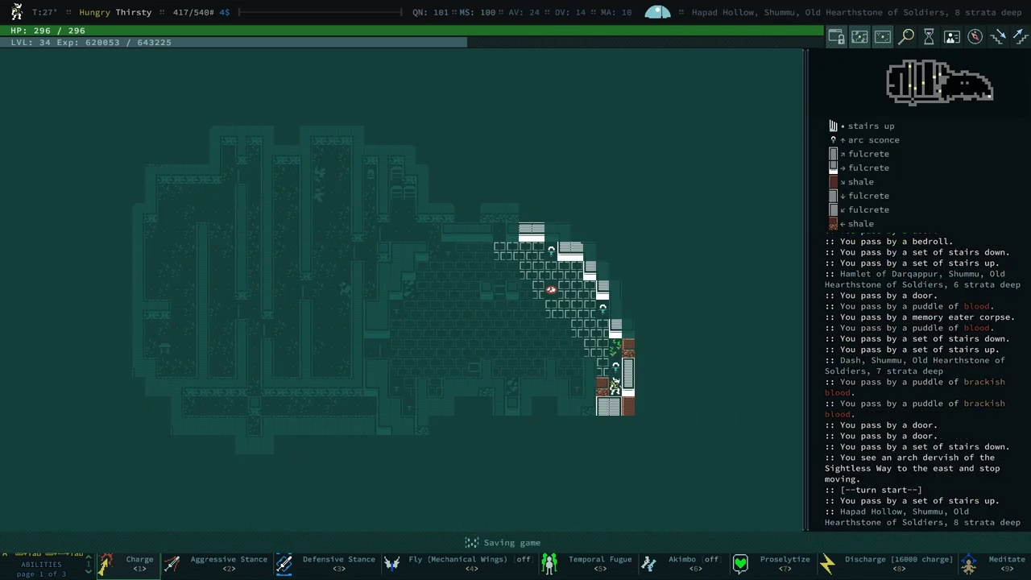
key("i")
key("Escape")
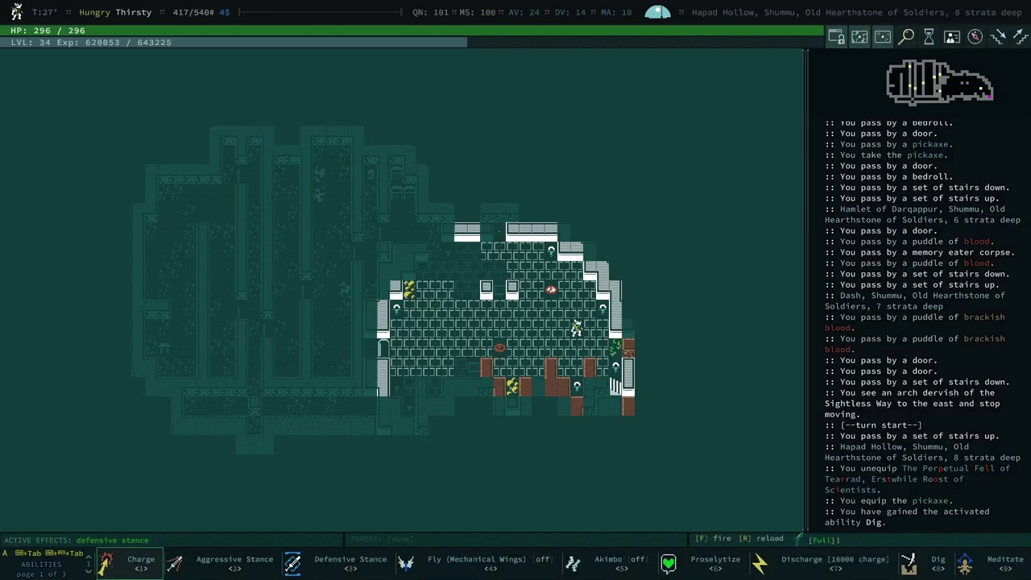
key("x")
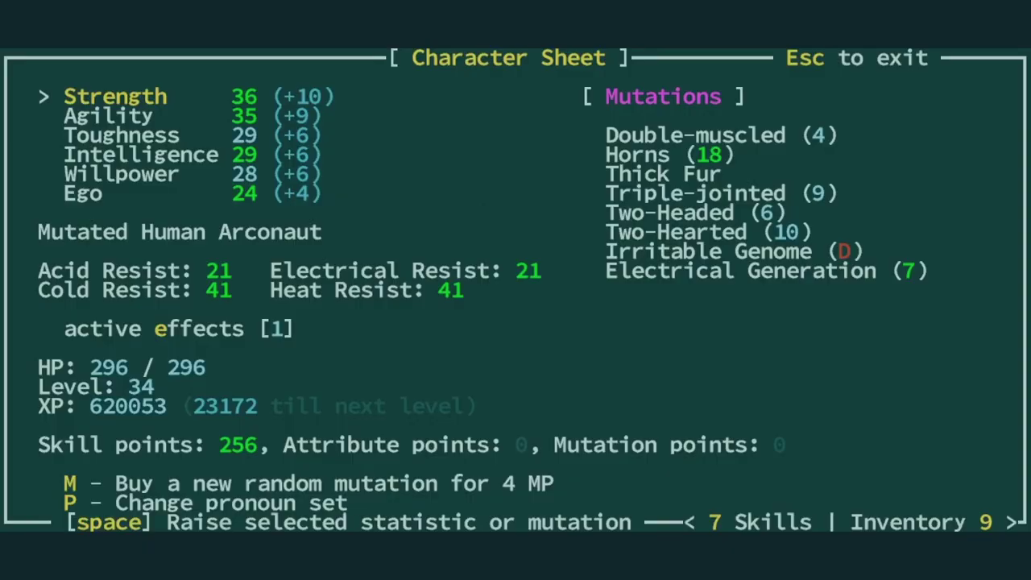
- View the Equipment list showing the pickaxe in the left hand, then try auto-exploring
key("9")
key("9")
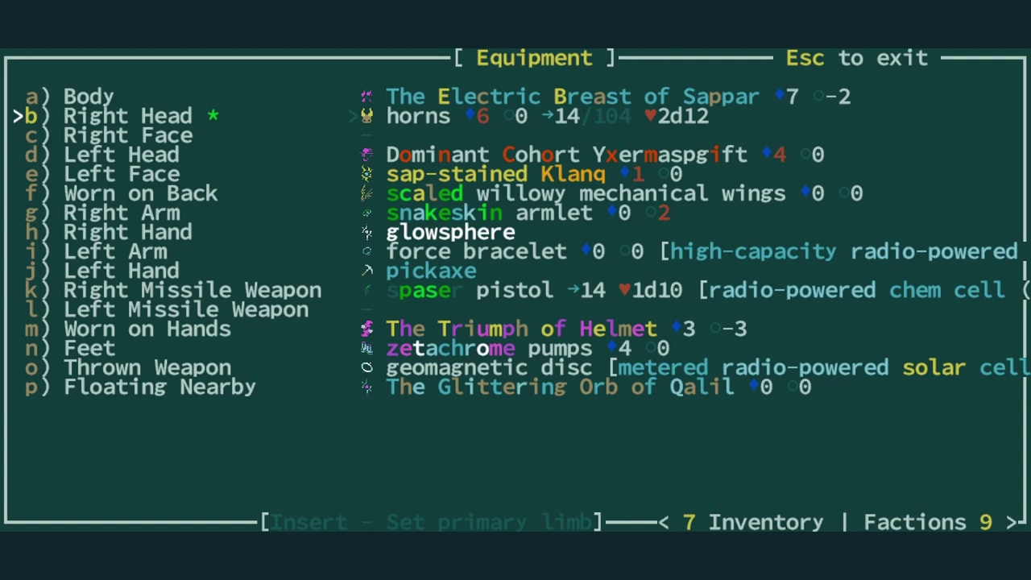
key("Escape")
key("space")
- Walk northwest, west through the doors, and south into the bottom corridor by the crysteel walls
key("KP_7")
key("KP_7")
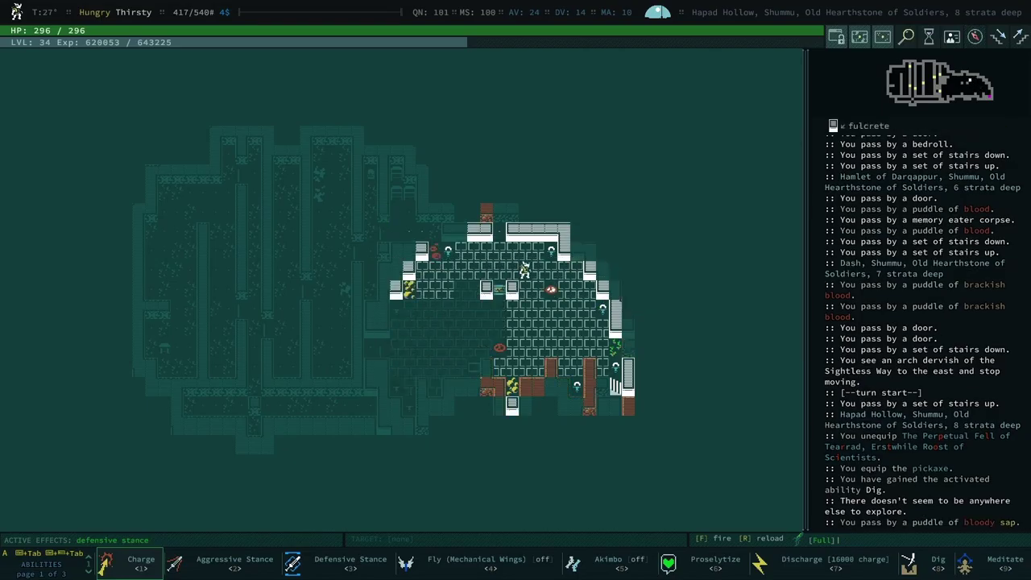
key("KP_4")
key("KP_4")
key("KP_4")
key("KP_7")
key("KP_7")
key("KP_7")
key("KP_7")
key("KP_4")
key("KP_4")
key("KP_4")
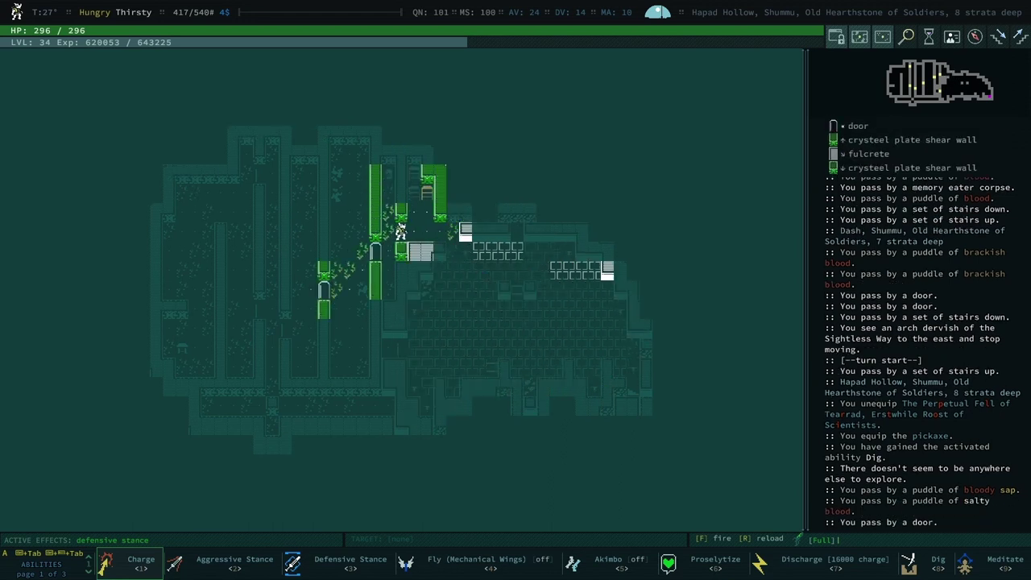
key("KP_4")
key("KP_4")
key("KP_1")
key("KP_4")
key("KP_1")
key("KP_4")
key("KP_4")
key("KP_2")
key("KP_2")
key("KP_2")
key("KP_1")
key("KP_1")
key("KP_4")
key("KP_4")
key("KP_4")
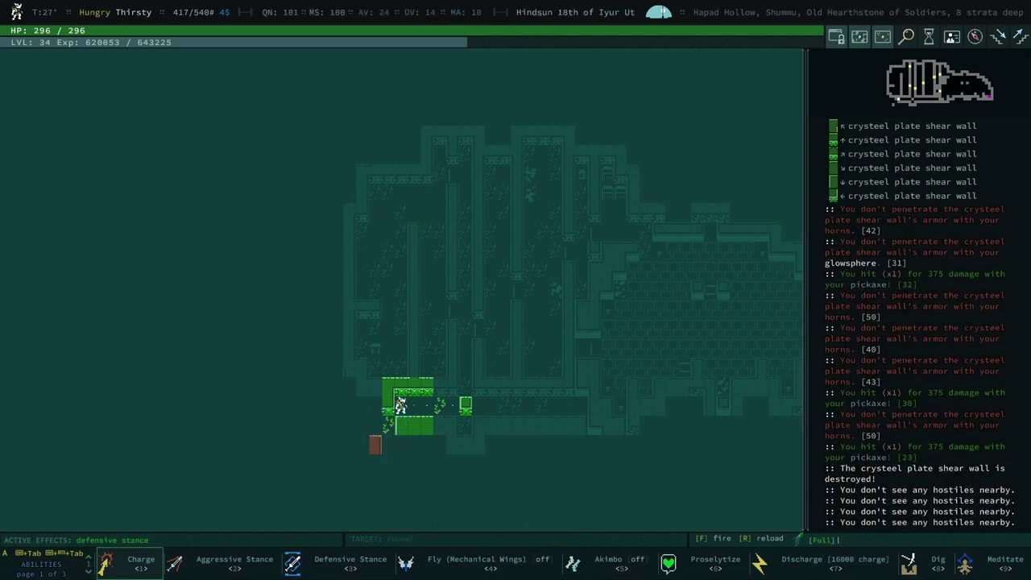
- Smash the western crysteel plate shear wall with the pickaxe, then make camp beside it
key("space")
key("Left")
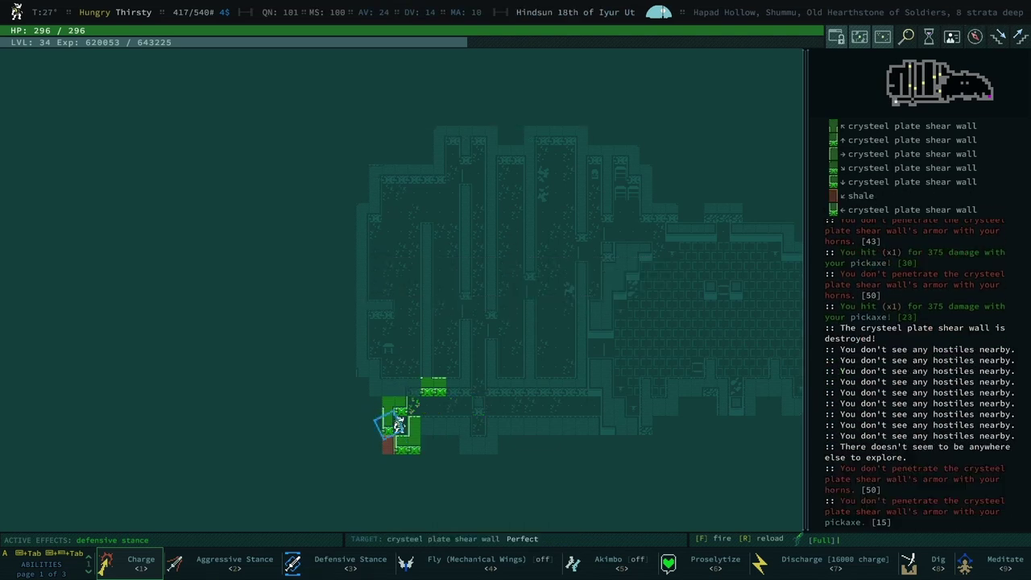
key("Left")
key("Left")
key("Left")
key("space")
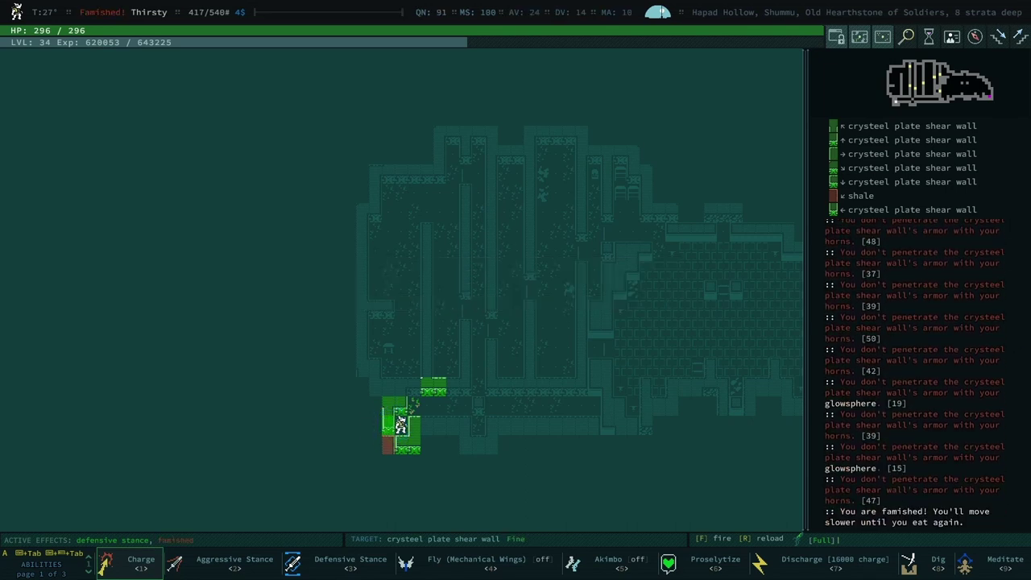
key("c")
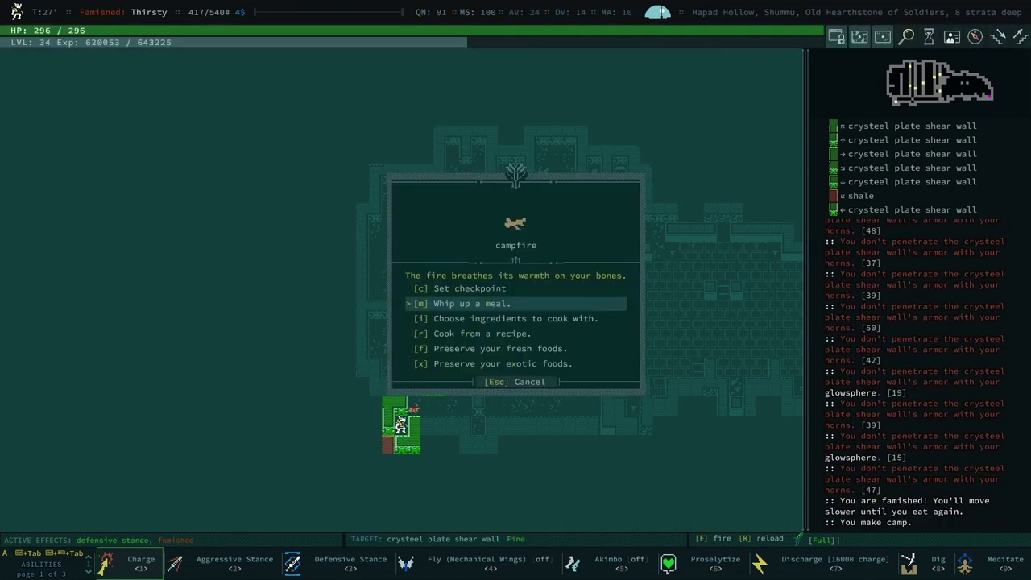
- Set a checkpoint at the campfire, then whip up a meal to become sated
key("Up")
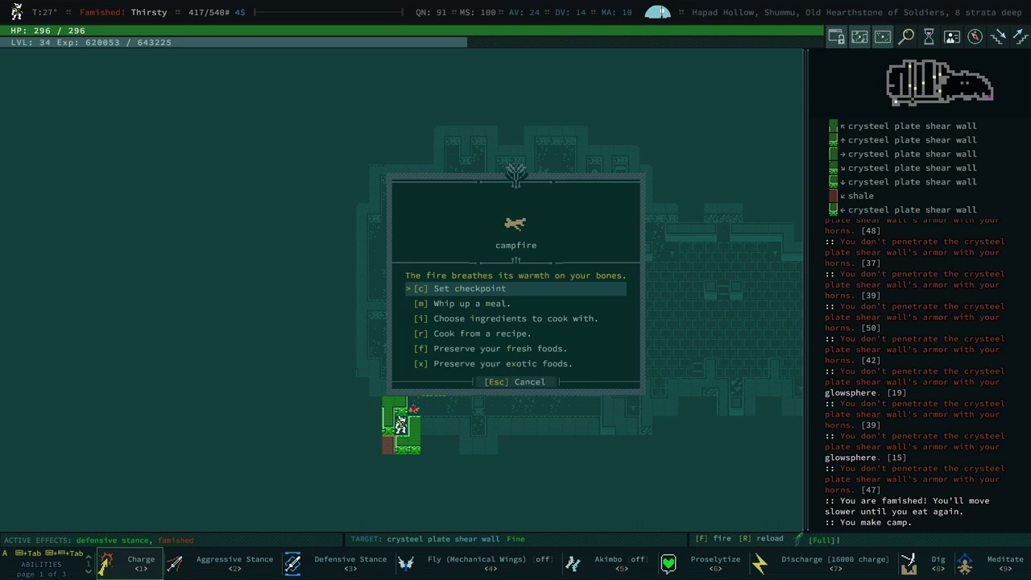
key("c")
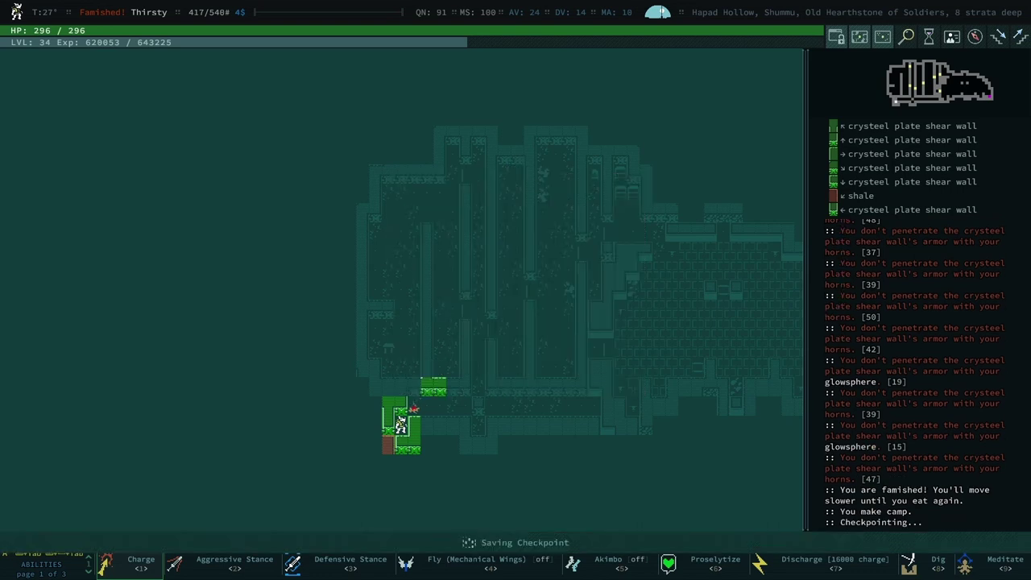
key("space")
key("space")
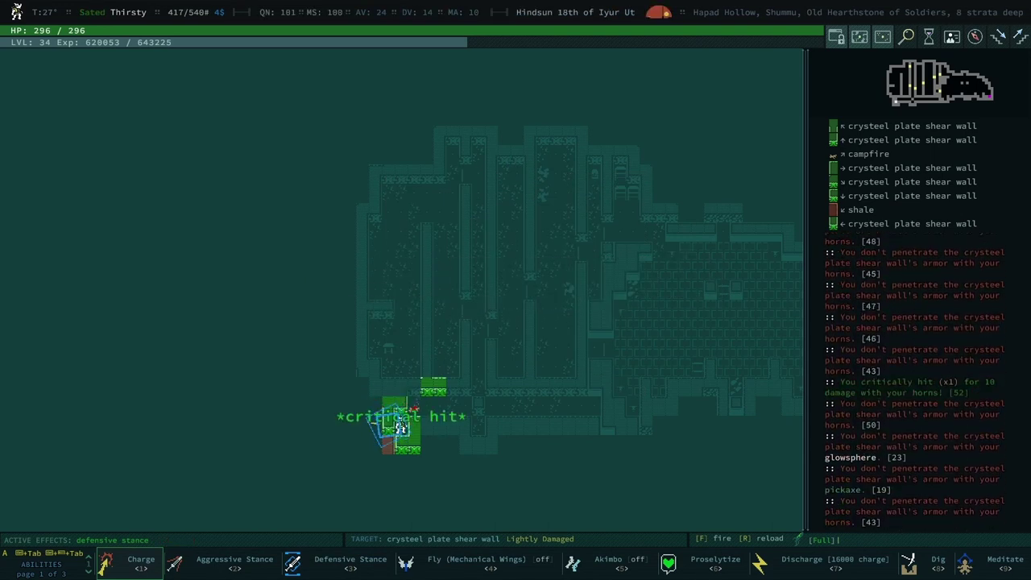
- Destroy the western crysteel wall, then walk back through the opening to the up staircase
key("Left")
key("Left")
key("Left")
key("Left")
key("Left")
key("Left")
key("Left")
key("Left")
key("Left")
key("Left")
key("Left")
key("Left")
key("Left")
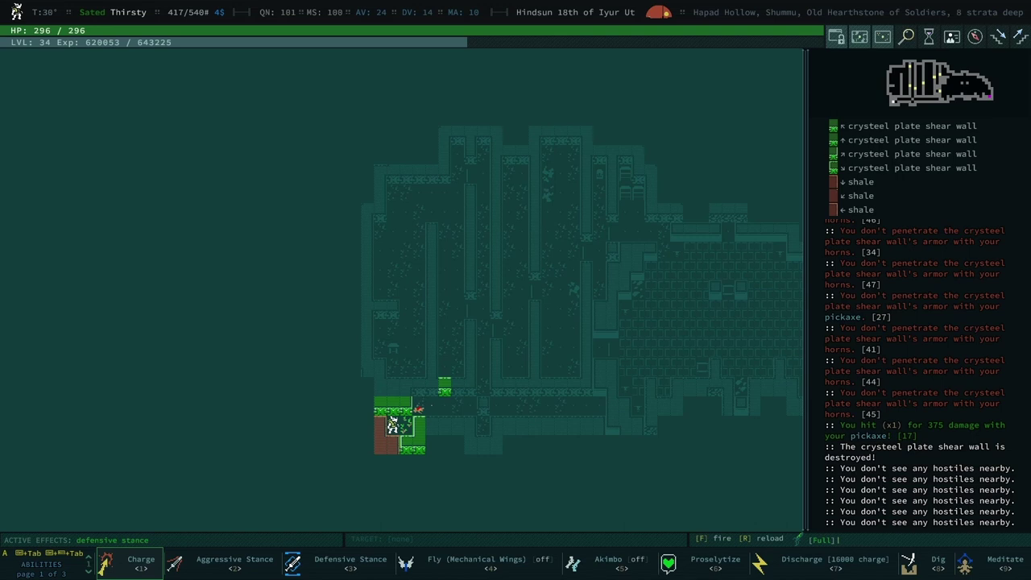
key("Right")
key("Right")
key("Up")
key("Up")
key("Right")
key("Up")
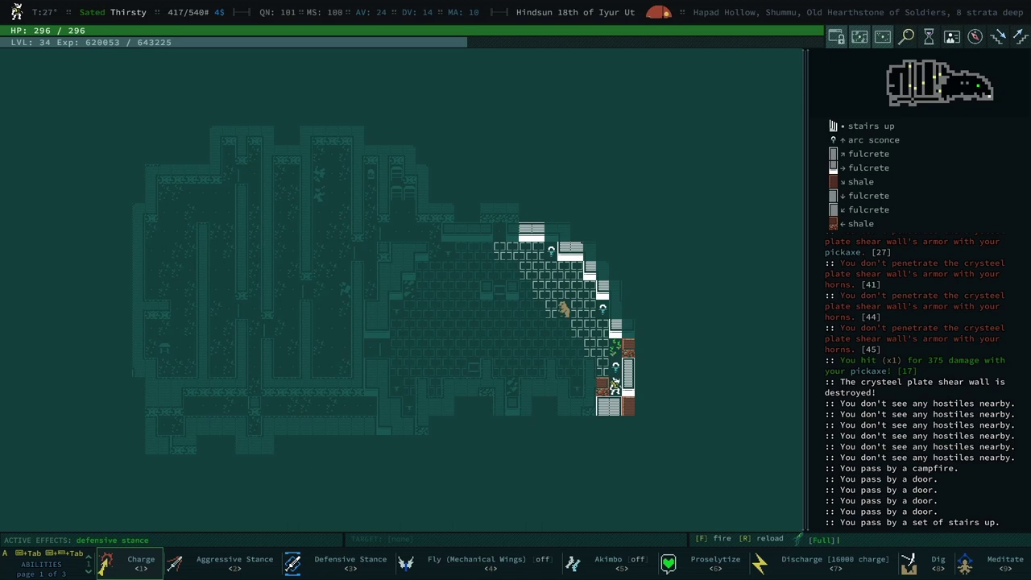
key("Escape")
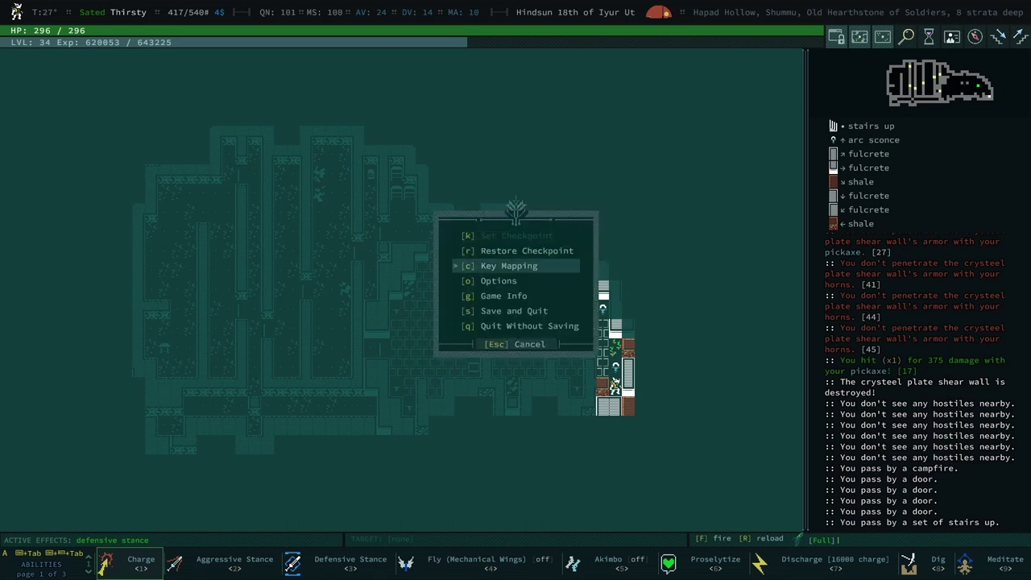
key("Down")
key("Down")
key("Down")
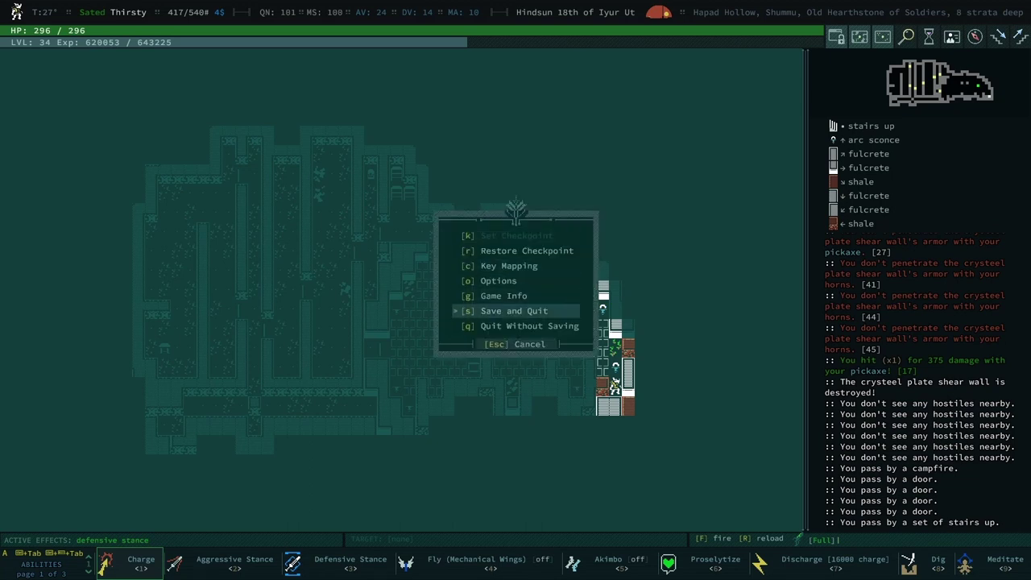
key("Up")
key("Up")
key("Up")
key("Return")
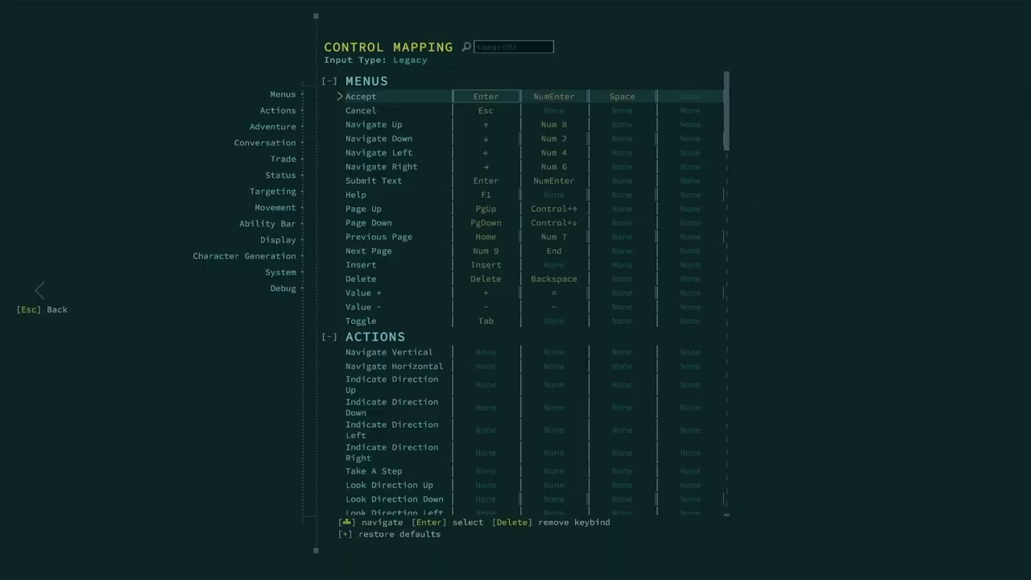
key("Down")
key("Down")
key("Down")
key("Down")
key("Down")
key("Down")
key("Down")
key("Down")
key("Down")
key("Down")
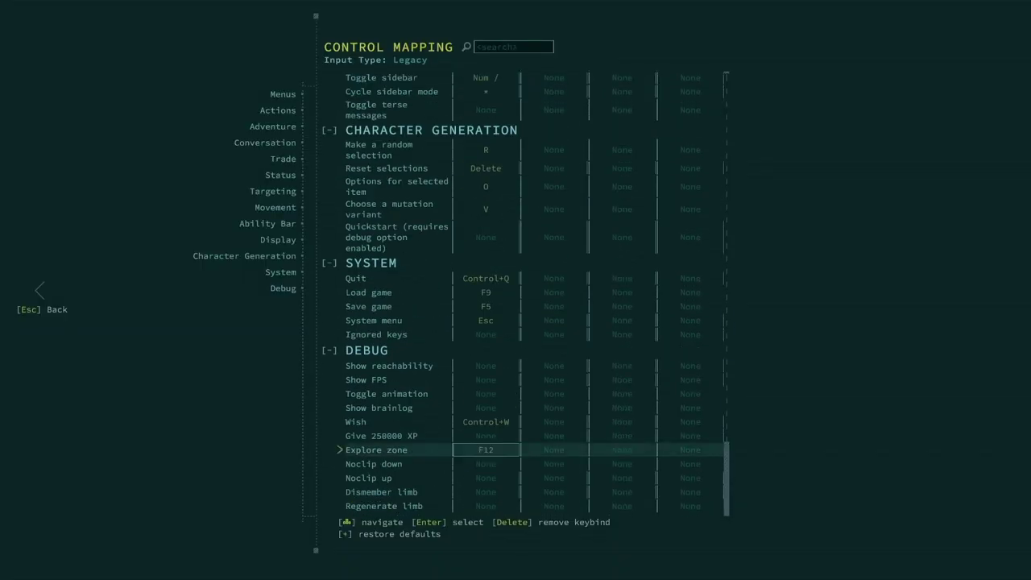
key("Escape")
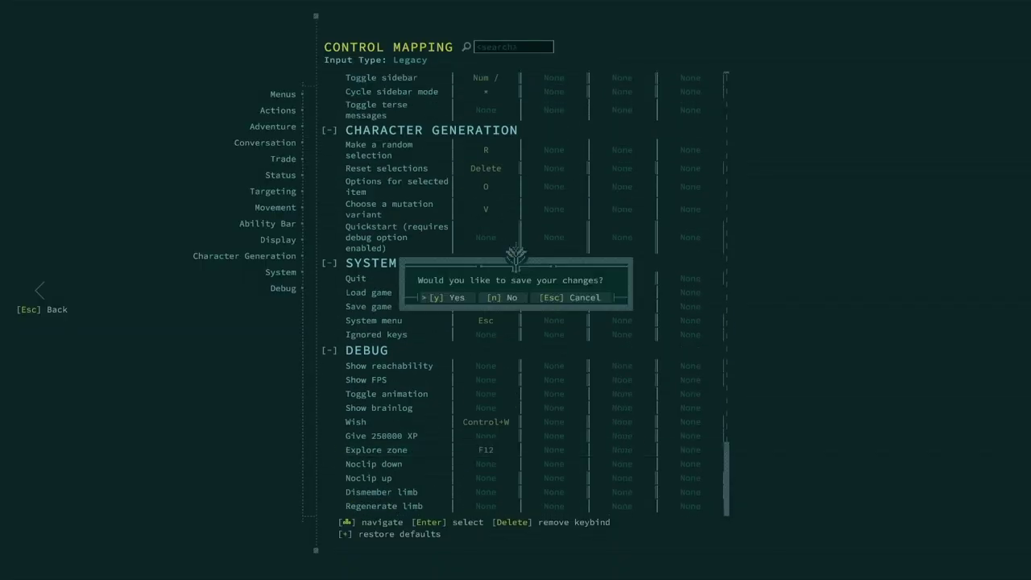
- Dismiss the save prompt, reveal all of Hapad Hollow, then restore normal map visibility
key("Return")
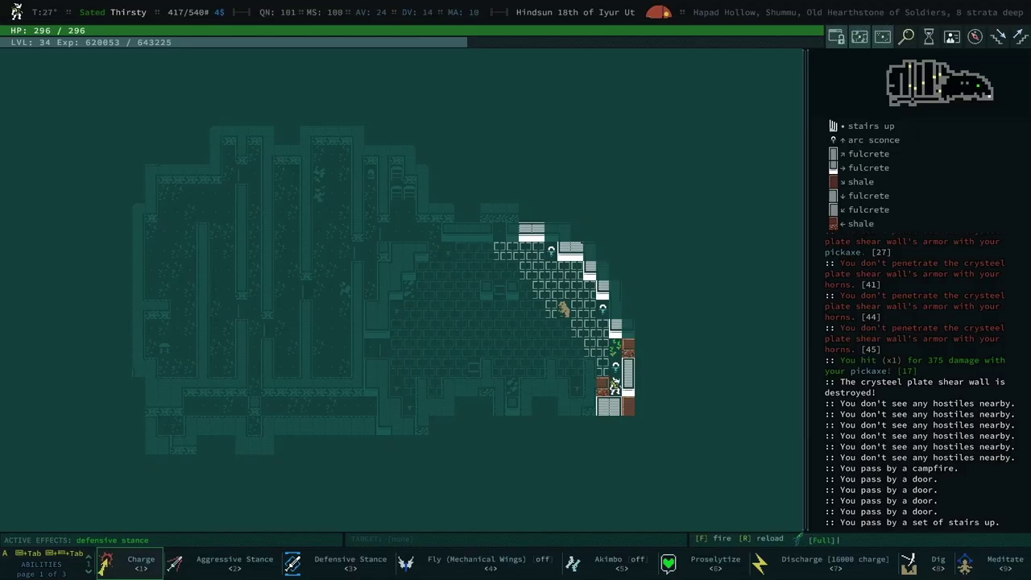
key("ctrl+e")
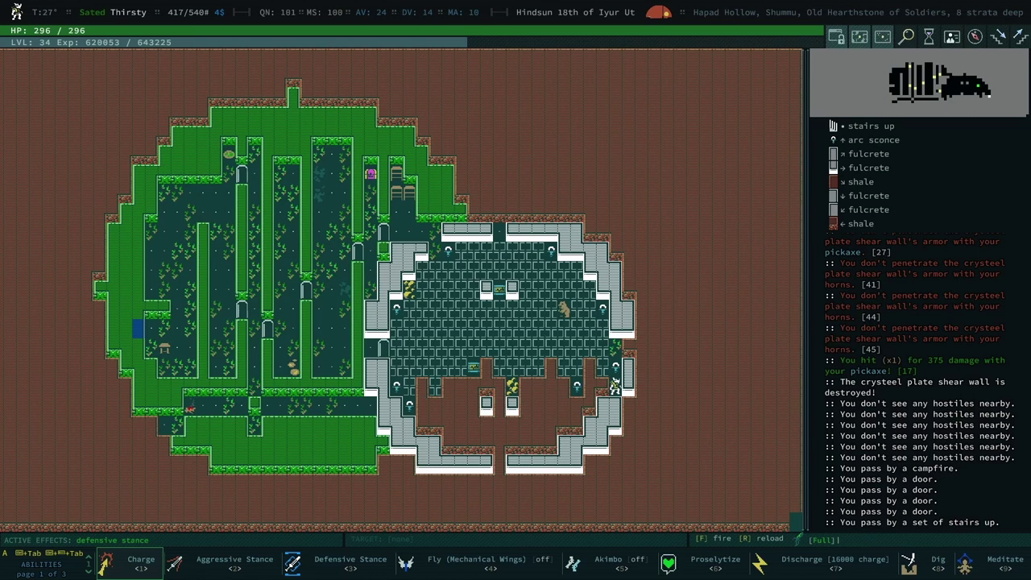
key("ctrl+e")
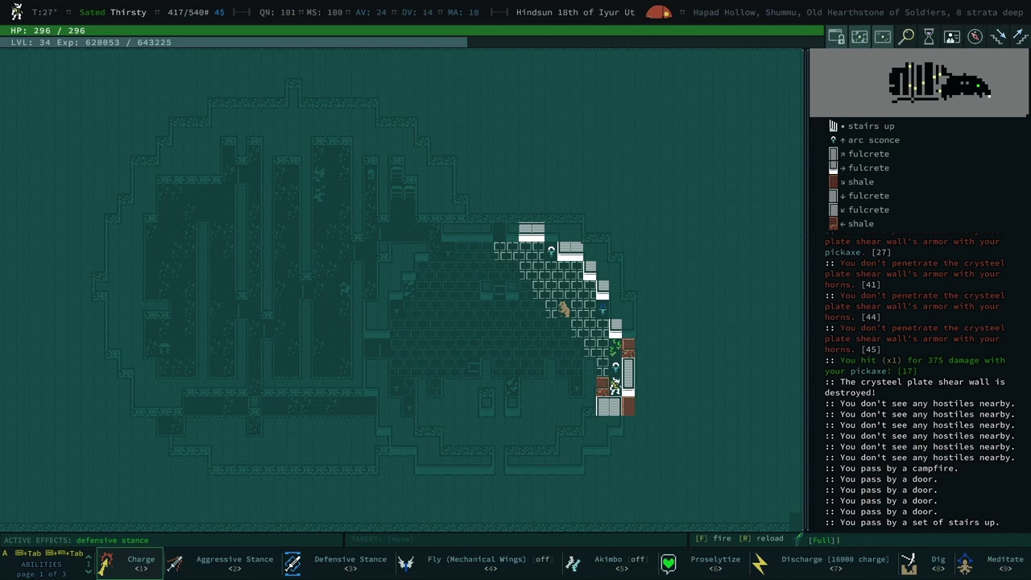
- Look at the Left Head Dominant Cohort Yxermaspgift to read its resistances and Strength bonus
key("i")
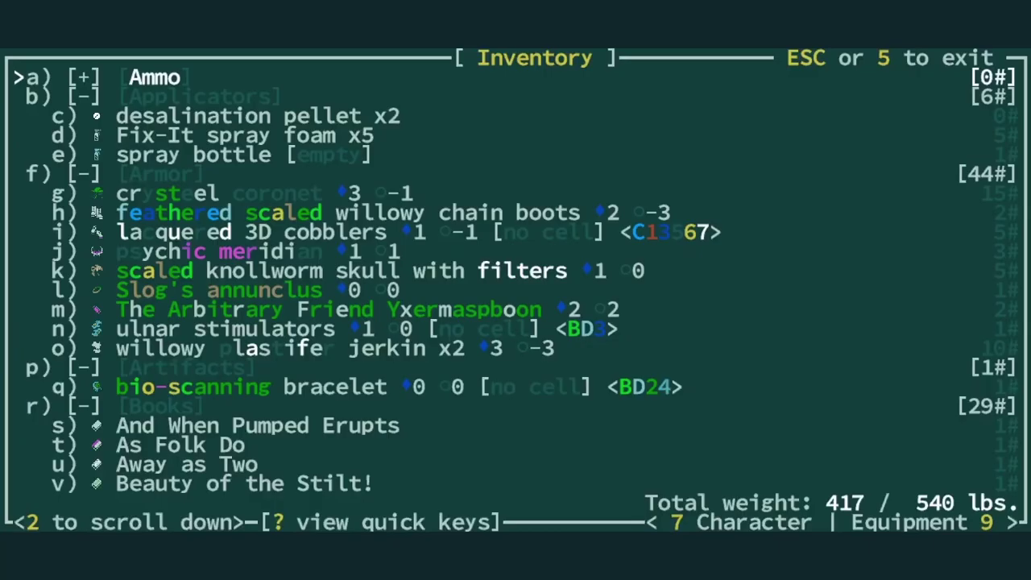
key("Escape")
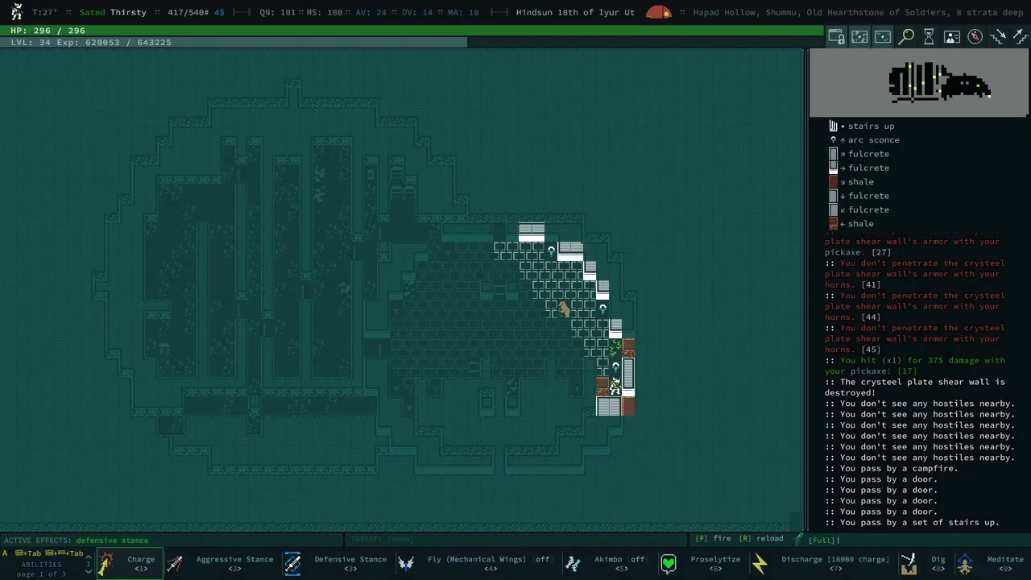
key("i")
key("9")
key("Down")
key("Down")
key("Down")
key("Return")
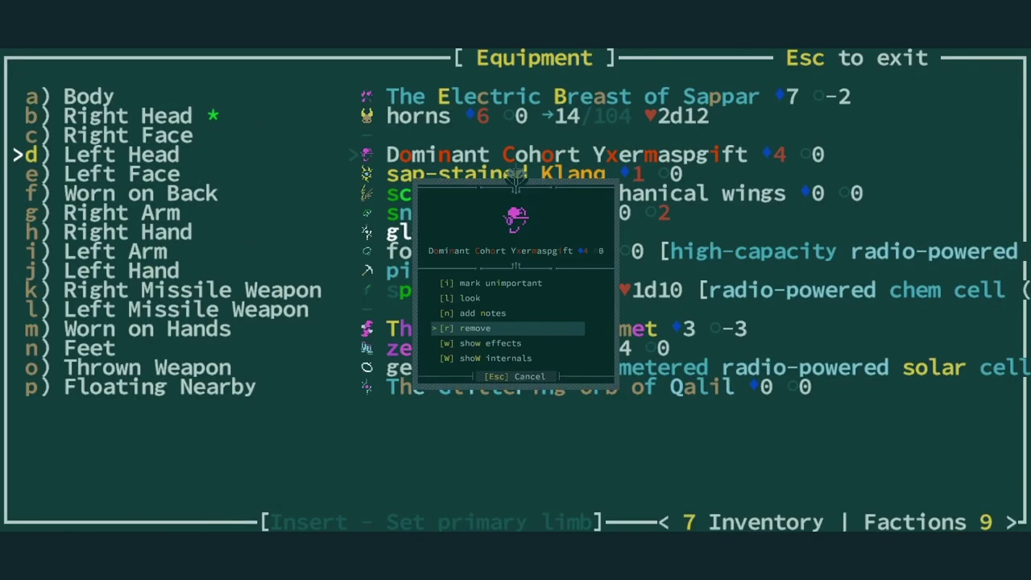
key("Up")
key("Up")
key("Return")
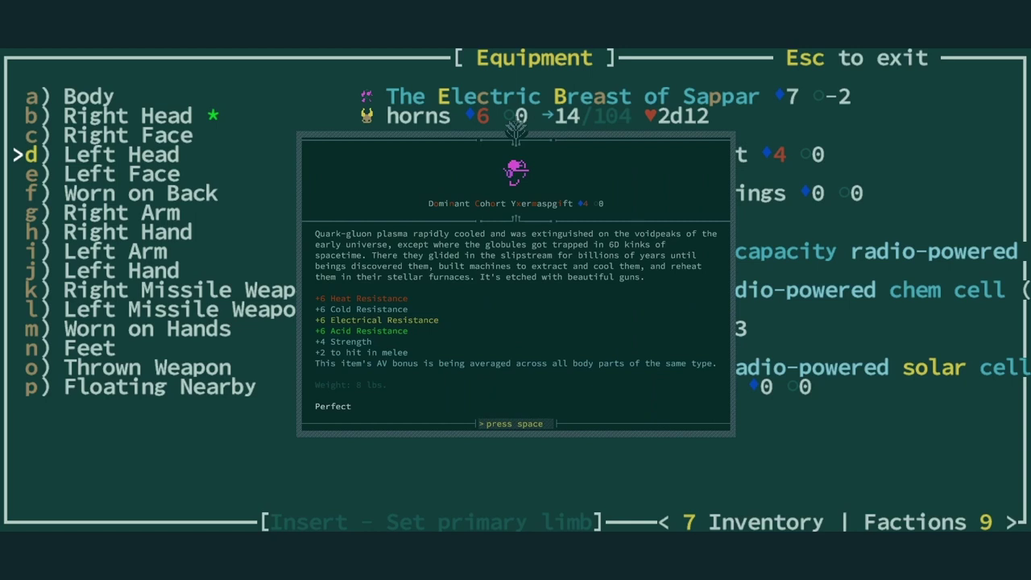